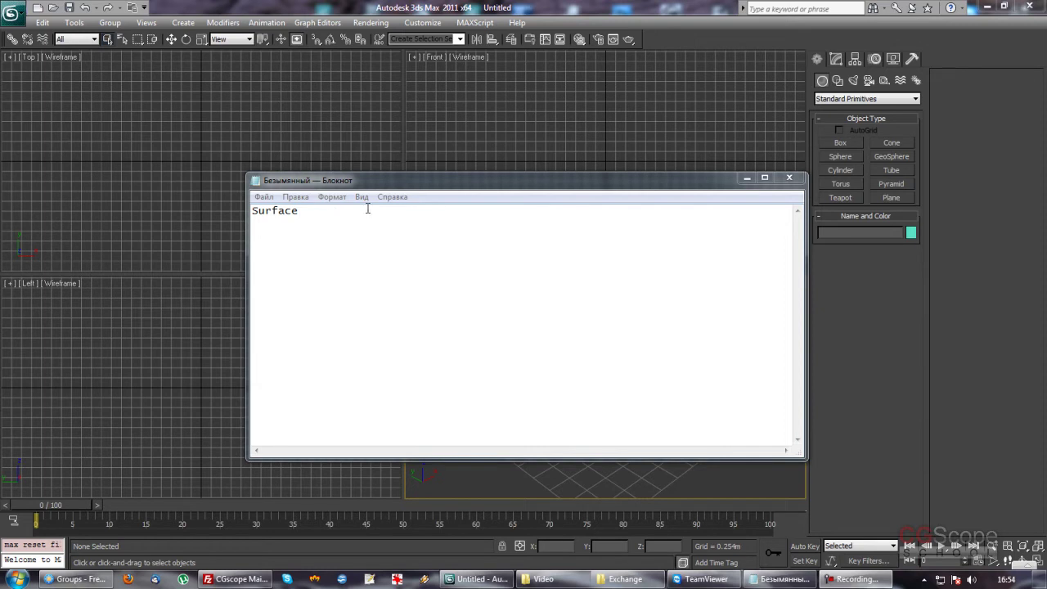
Close the Notepad note without saving, then switch the Create panel to Shapes
{"action": "left_click", "coordinate": [789, 178]}
{"action": "left_click", "coordinate": [550, 303]}
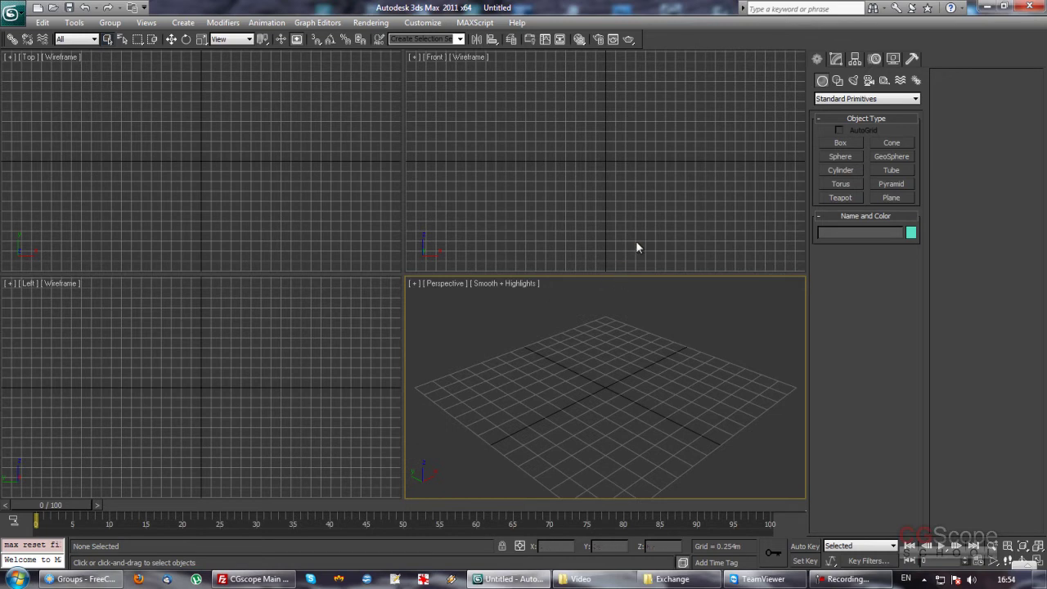
{"action": "left_click", "coordinate": [837, 82]}
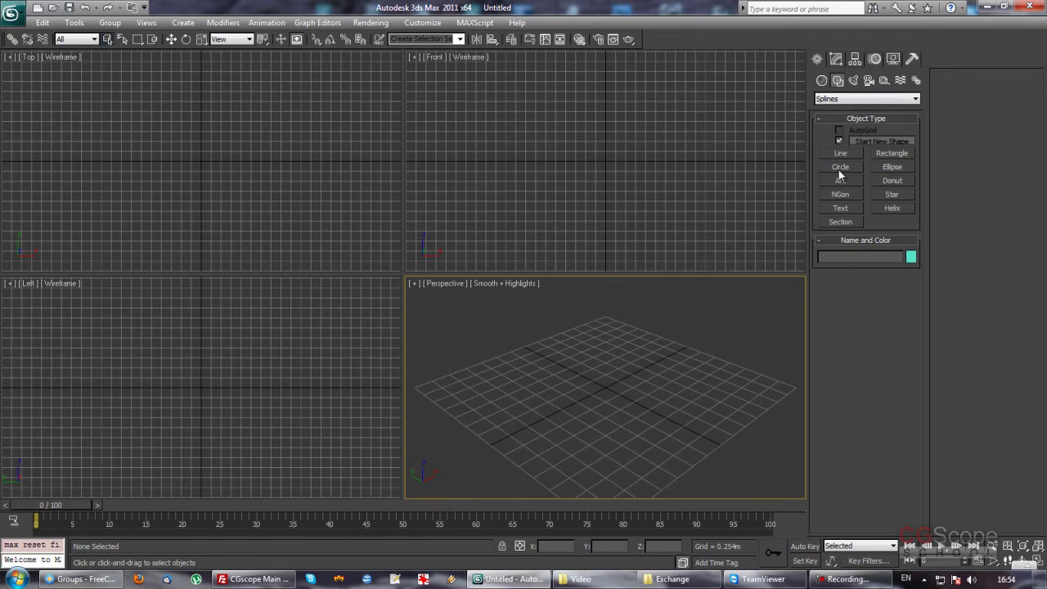
Draw a circle on the ground plane in the Top viewport
{"action": "left_click", "coordinate": [844, 167]}
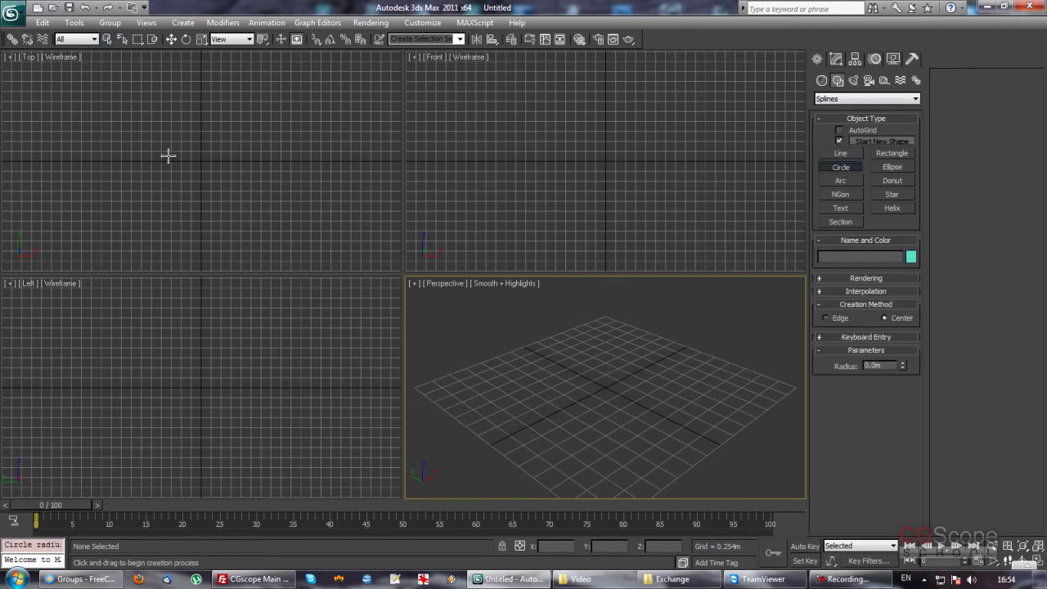
{"action": "left_click_drag", "start_coordinate": [198, 162], "coordinate": [259, 209]}
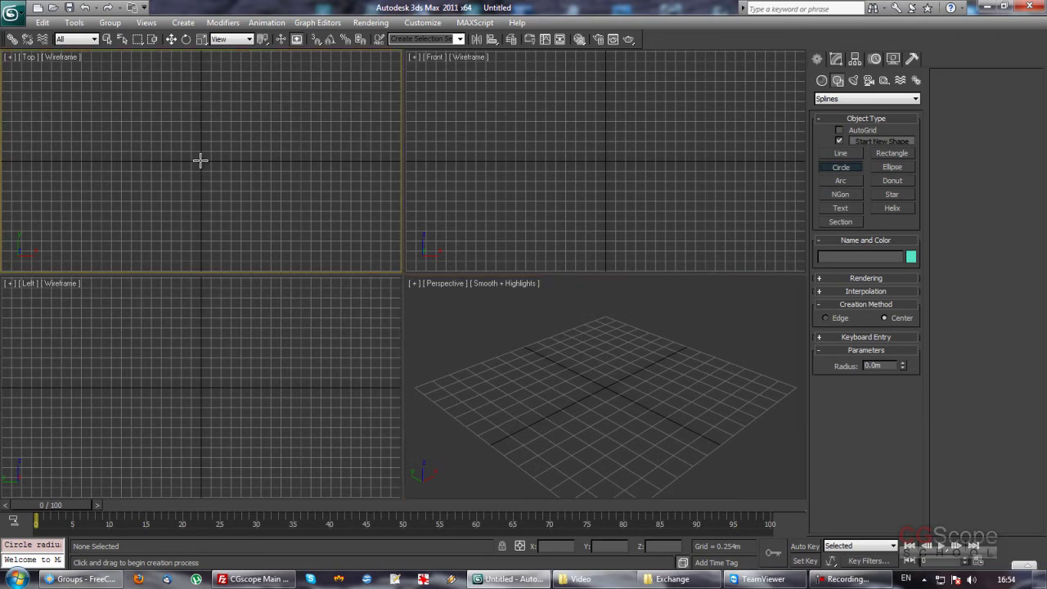
{"action": "key", "text": "w"}
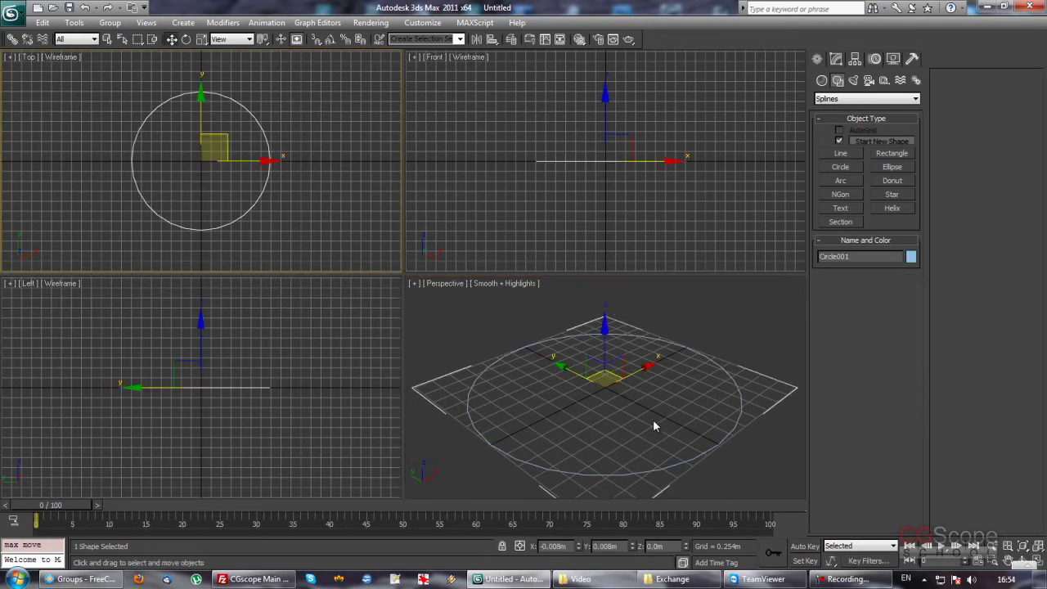
{"action": "scroll", "coordinate": [659, 423], "scroll_direction": "down", "scroll_amount": 4}
Maximize the Perspective view and Shift-drag a copy of the circle about 2 m up
{"action": "key", "text": "alt+w"}
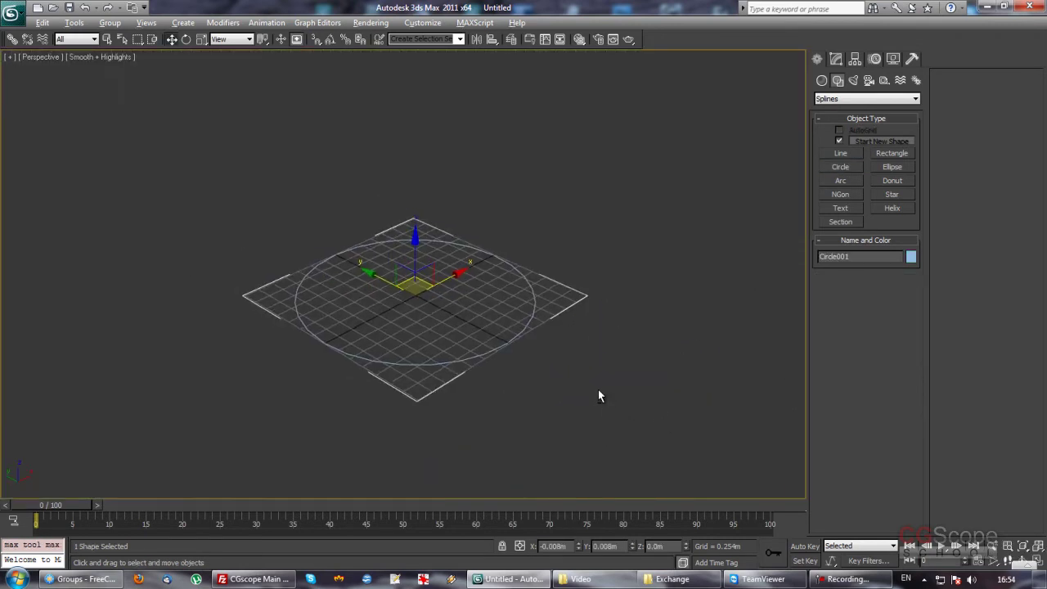
{"action": "middle_click_drag", "start_coordinate": [534, 362], "coordinate": [515, 332]}
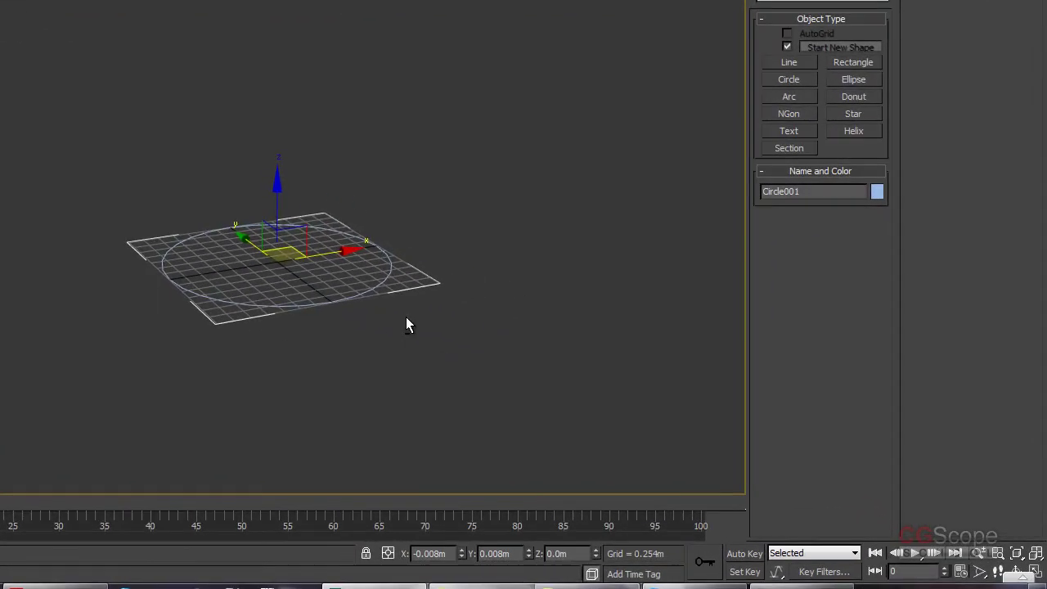
{"action": "middle_click_drag", "start_coordinate": [382, 285], "coordinate": [366, 290], "text": "alt"}
{"action": "middle_click_drag", "start_coordinate": [393, 218], "coordinate": [409, 257]}
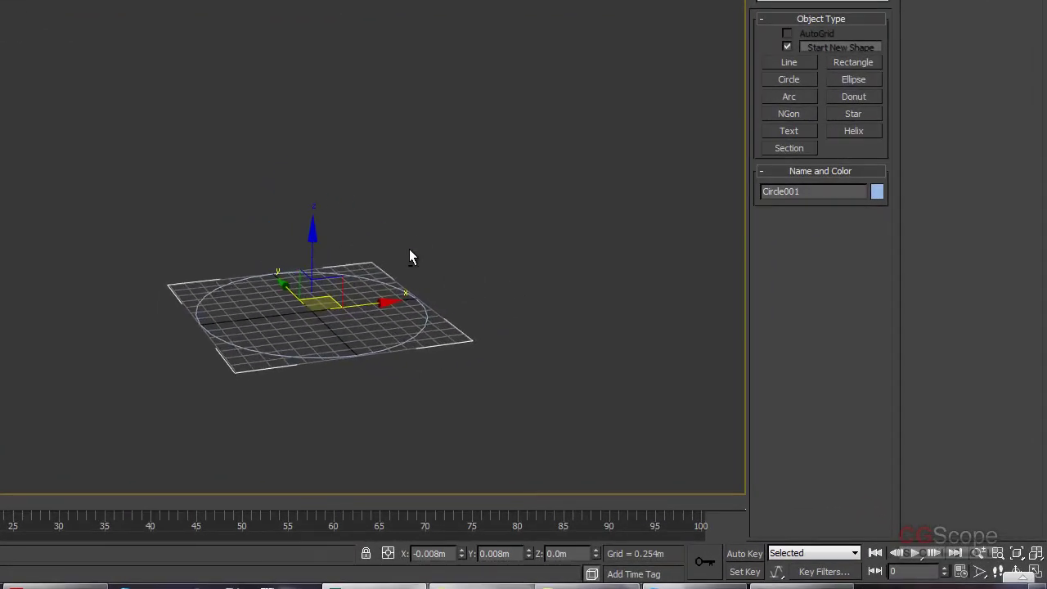
{"action": "mouse_move", "coordinate": [313, 259]}
{"action": "left_mouse_down", "text": "shift"}
{"action": "mouse_move", "coordinate": [314, 130]}
{"action": "mouse_move", "coordinate": [460, 136]}
{"action": "mouse_move", "coordinate": [554, 114]}
{"action": "left_mouse_up", "text": "shift"}
Confirm the raised clone as a Copy and scale it smaller
{"action": "left_click", "coordinate": [414, 174]}
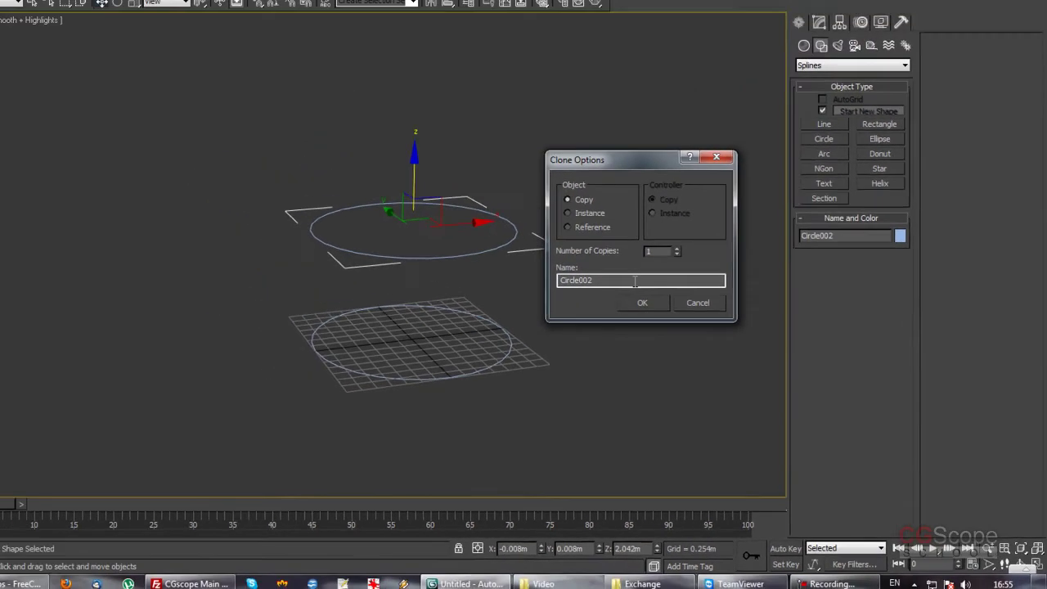
{"action": "left_click", "coordinate": [582, 271]}
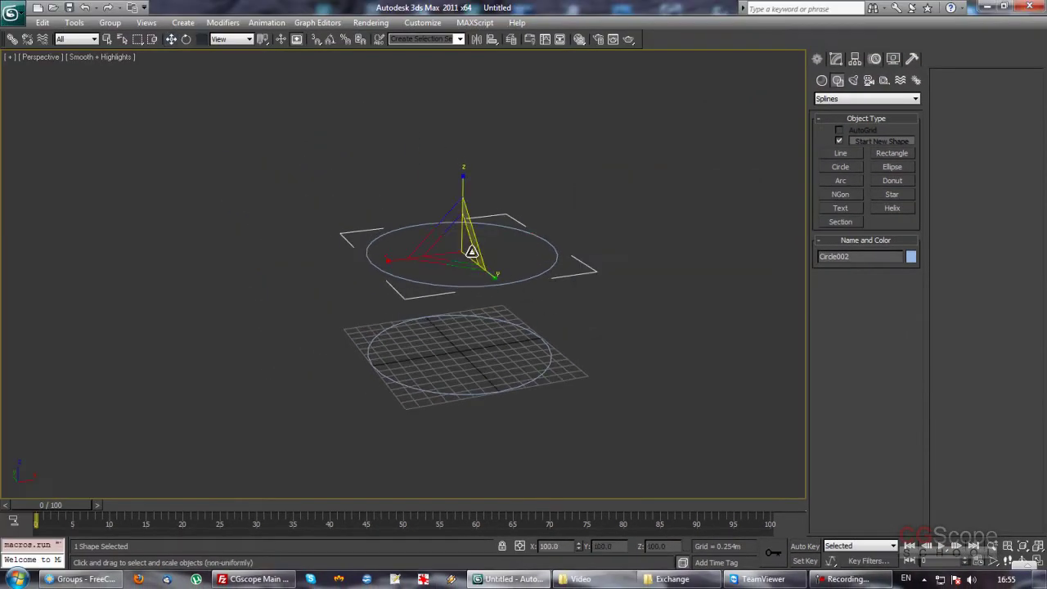
{"action": "left_click_drag", "start_coordinate": [472, 251], "coordinate": [474, 278]}
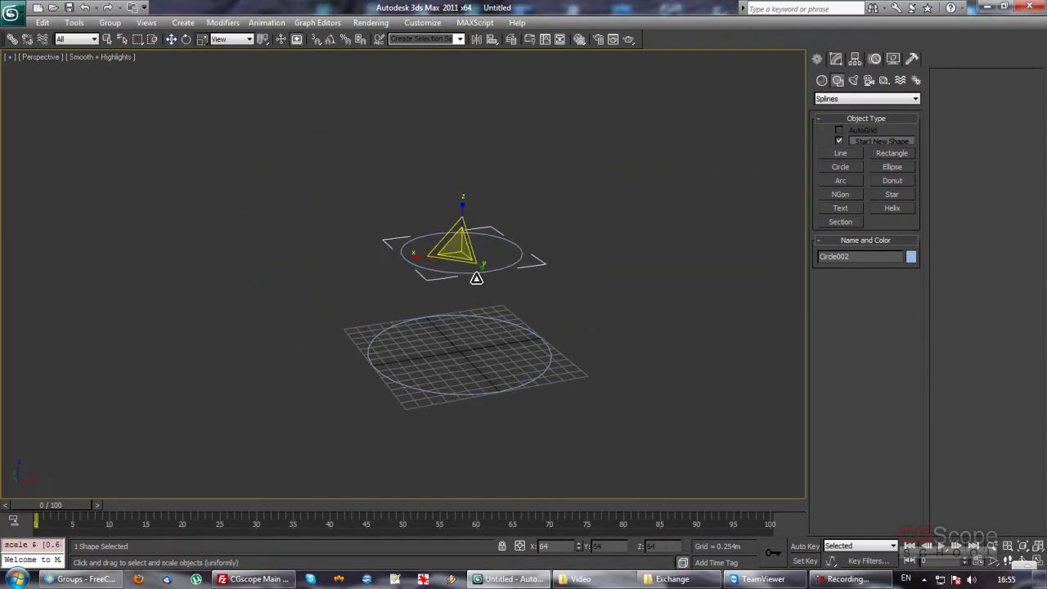
{"action": "key", "text": "w"}
Shift-move two more copies, Circle003 and Circle004, higher up and scale them
{"action": "mouse_move", "coordinate": [464, 218]}
{"action": "left_mouse_down", "text": "shift"}
{"action": "mouse_move", "coordinate": [463, 169]}
{"action": "mouse_move", "coordinate": [447, 140]}
{"action": "left_mouse_up", "text": "shift"}
{"action": "left_click", "coordinate": [524, 344]}
{"action": "key", "text": "r"}
{"action": "middle_click_drag", "start_coordinate": [463, 160], "coordinate": [472, 221]}
{"action": "key", "text": "w"}
{"action": "left_click_drag", "start_coordinate": [489, 305], "coordinate": [490, 185], "text": "shift"}
{"action": "left_click", "coordinate": [522, 340]}
{"action": "key", "text": "r"}
{"action": "key", "text": "w"}
Rescale the small middle circle, then select the base circle
{"action": "mouse_move", "coordinate": [507, 295]}
{"action": "middle_mouse_down"}
{"action": "mouse_move", "coordinate": [535, 236]}
{"action": "mouse_move", "coordinate": [551, 242]}
{"action": "mouse_move", "coordinate": [520, 280]}
{"action": "middle_mouse_up"}
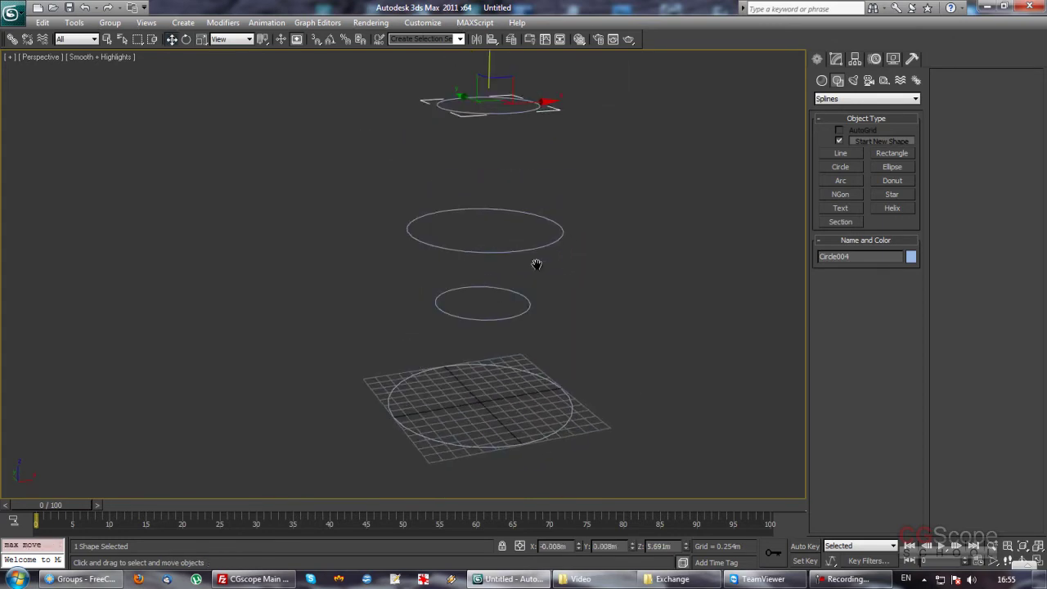
{"action": "left_click", "coordinate": [515, 310]}
{"action": "key", "text": "r"}
{"action": "left_click", "coordinate": [596, 315]}
{"action": "mouse_move", "coordinate": [596, 314]}
{"action": "middle_mouse_down"}
{"action": "mouse_move", "coordinate": [580, 291]}
{"action": "mouse_move", "coordinate": [565, 297]}
{"action": "middle_mouse_up"}
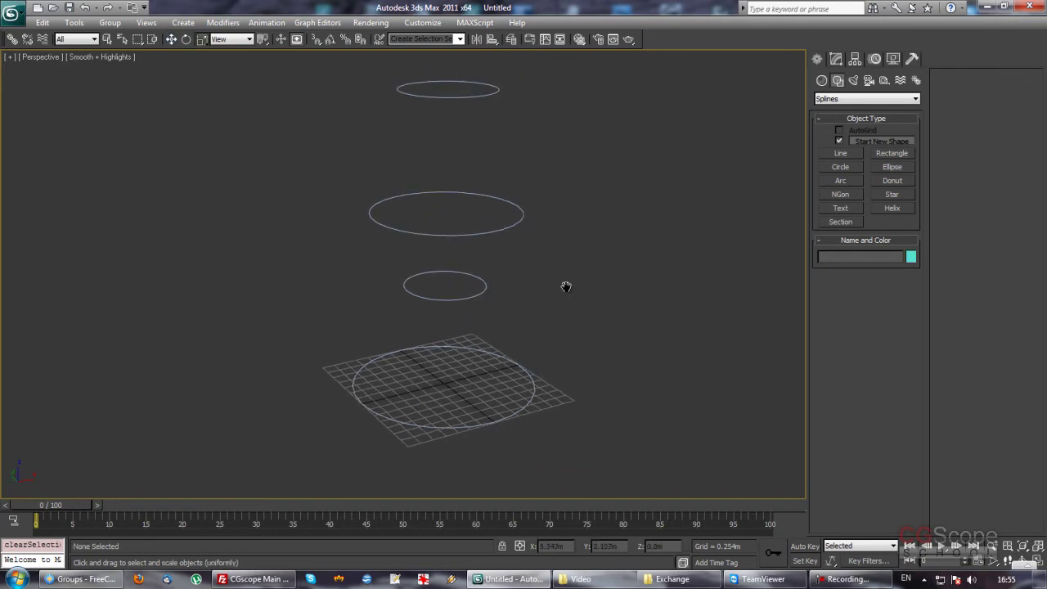
{"action": "left_click", "coordinate": [507, 358]}
Convert the base circle to an Editable Spline from its right-click menu
{"action": "scroll", "coordinate": [548, 344], "scroll_direction": "down", "scroll_amount": 1}
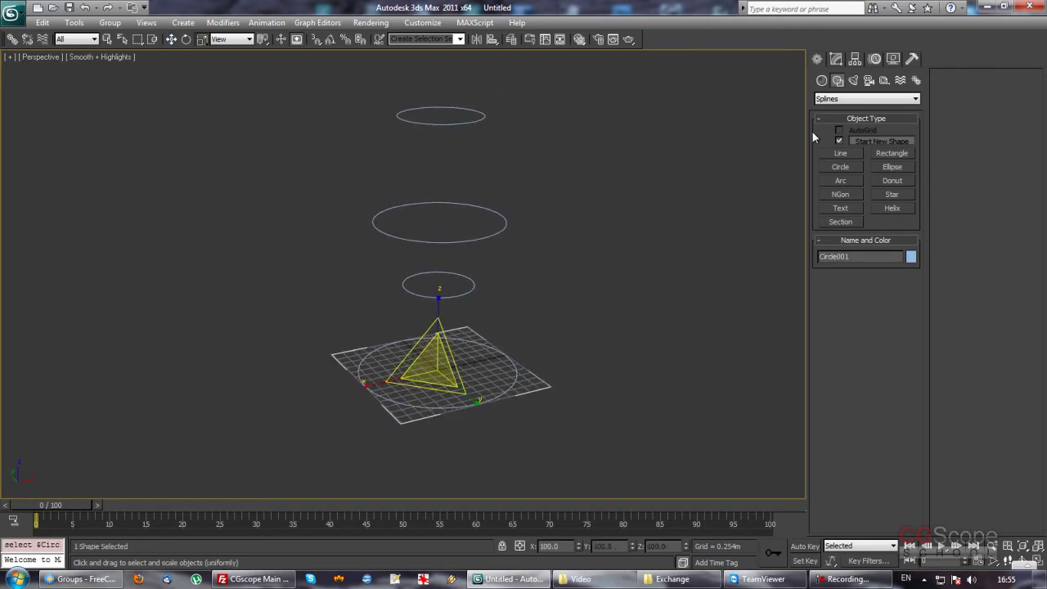
{"action": "right_click", "coordinate": [479, 341]}
{"action": "mouse_move", "coordinate": [505, 461]}
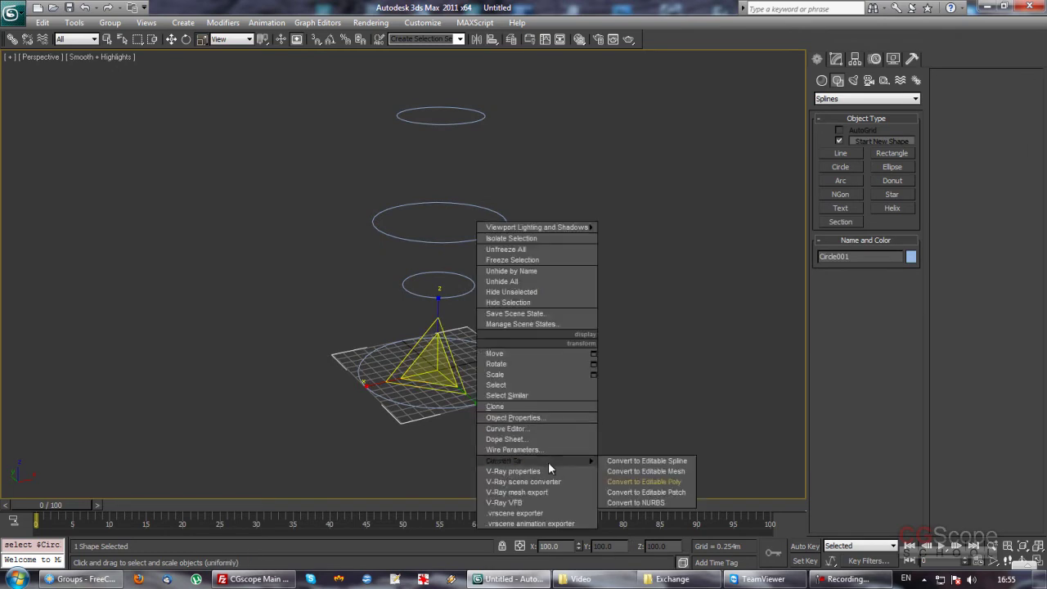
{"action": "left_click", "coordinate": [587, 449]}
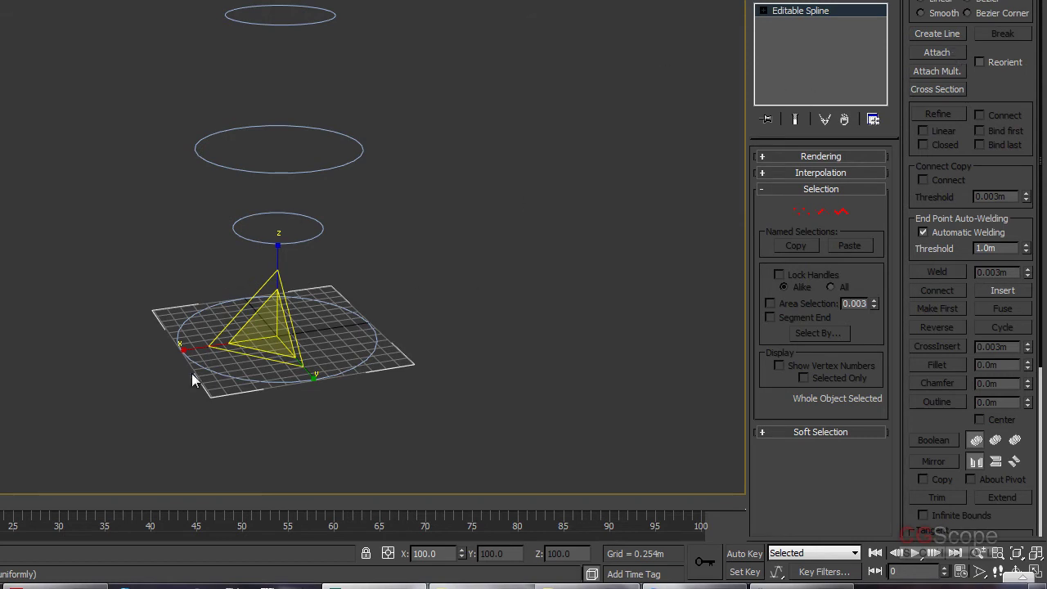
Undo an accidental squash of the base spline and cancel a second stretch
{"action": "left_click_drag", "start_coordinate": [270, 315], "coordinate": [265, 345]}
{"action": "key", "text": "ctrl+z"}
{"action": "left_click_drag", "start_coordinate": [278, 311], "coordinate": [280, 327]}
{"action": "right_click", "coordinate": [281, 327]}
Reselect a small upper circle and dismiss its quad menu without converting it
{"action": "middle_click_drag", "start_coordinate": [373, 313], "coordinate": [383, 290], "text": "alt"}
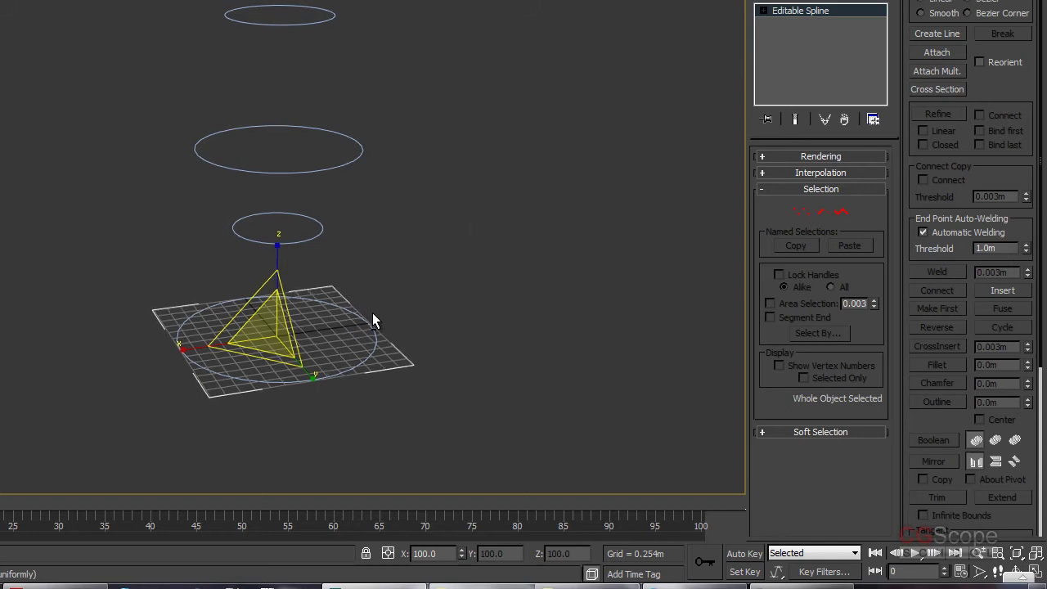
{"action": "middle_click_drag", "start_coordinate": [388, 226], "coordinate": [394, 235], "text": "alt"}
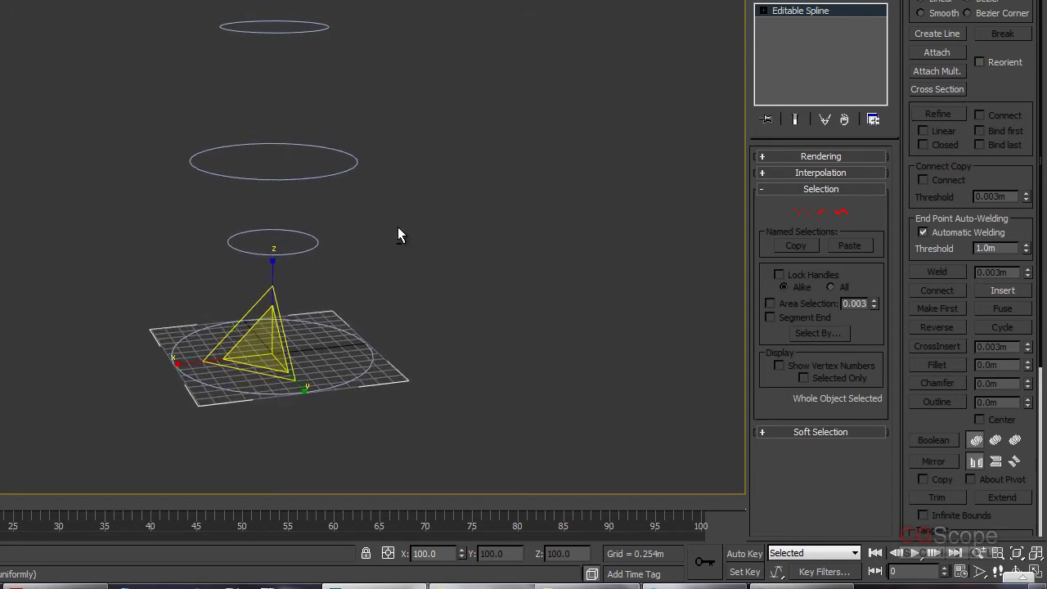
{"action": "left_click", "coordinate": [318, 244]}
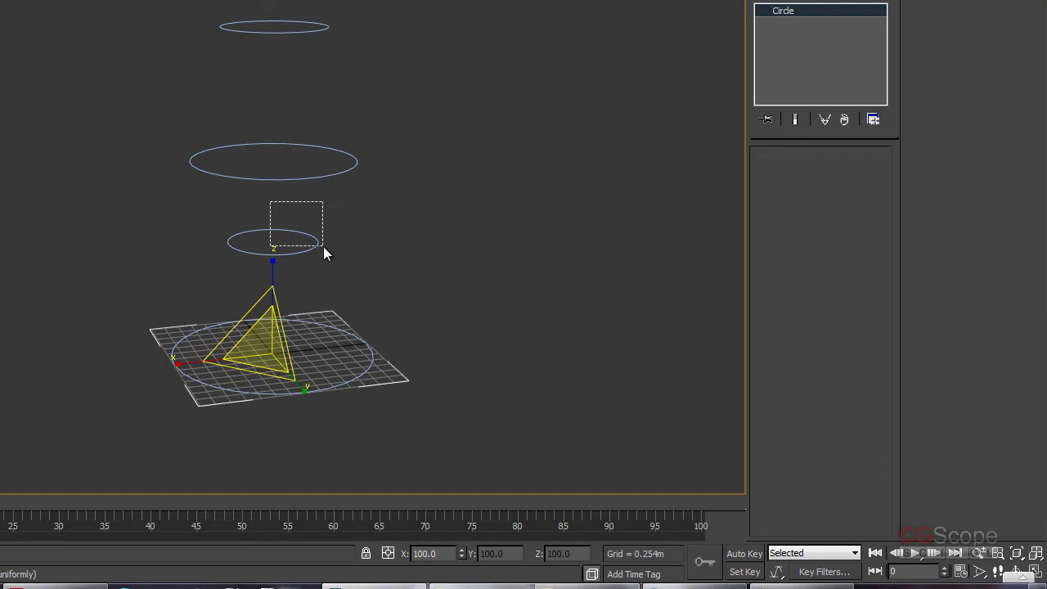
{"action": "left_click", "coordinate": [402, 250]}
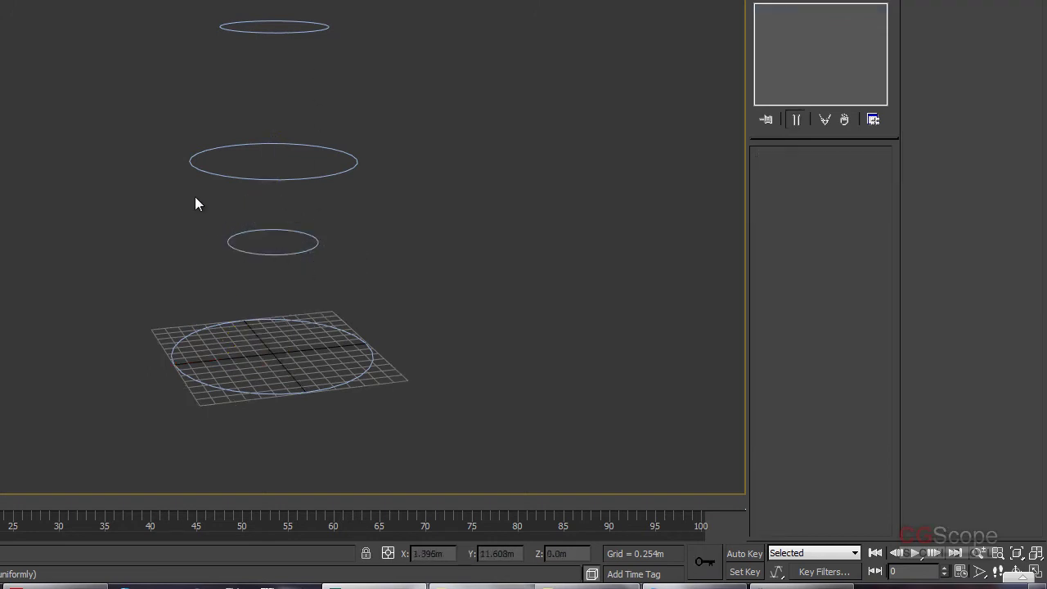
{"action": "left_click_drag", "start_coordinate": [197, 204], "coordinate": [366, 280]}
{"action": "right_click", "coordinate": [310, 235]}
{"action": "mouse_move", "coordinate": [380, 383]}
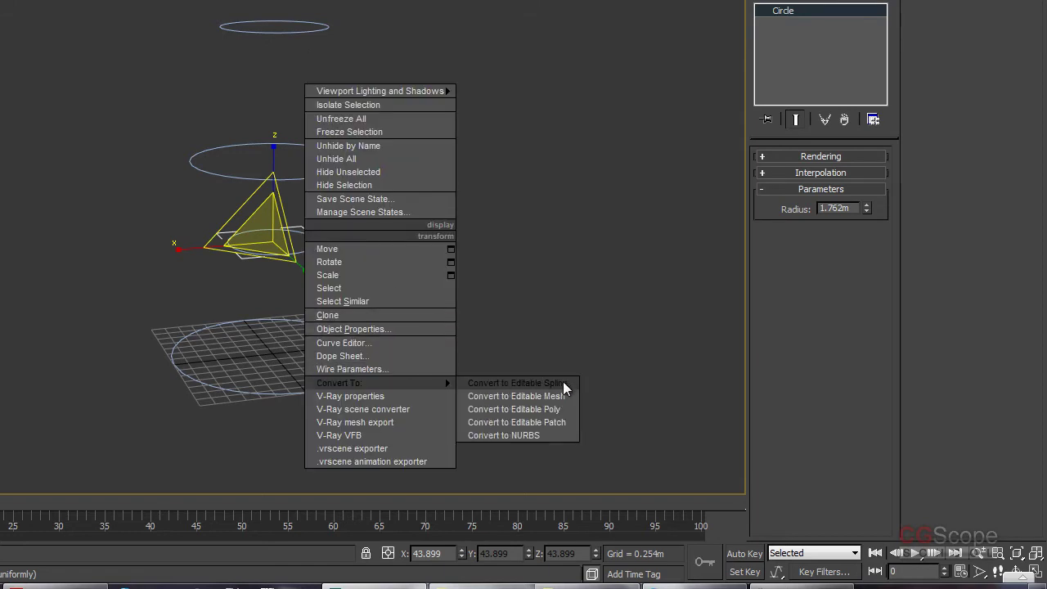
{"action": "left_click", "coordinate": [559, 296]}
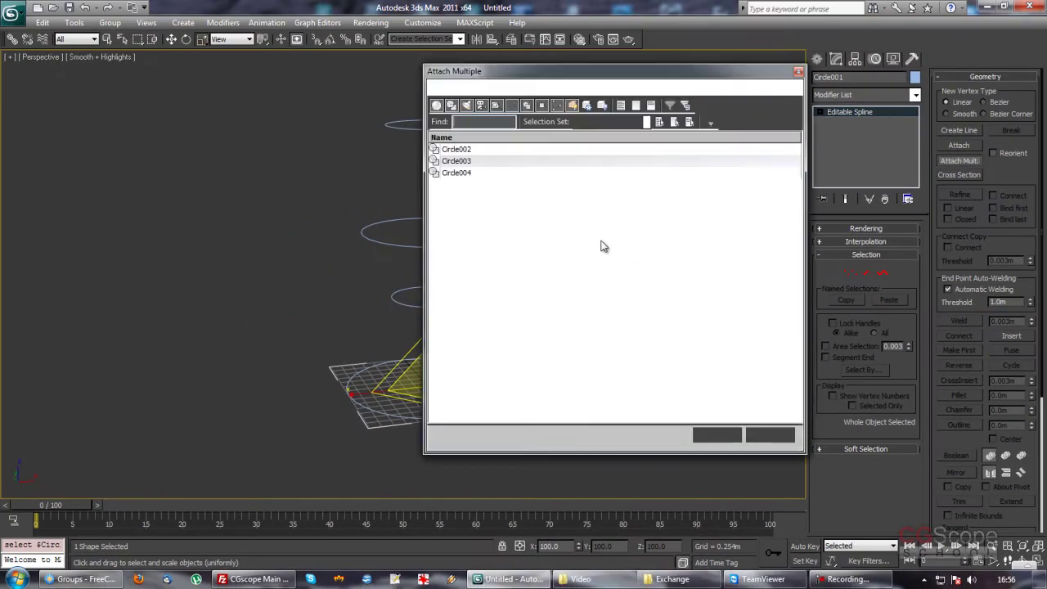
Attach Circle002, Circle003 and Circle004 to the base spline with Attach Mult
{"action": "left_click_drag", "start_coordinate": [468, 151], "coordinate": [471, 191]}
{"action": "left_click", "coordinate": [719, 434]}
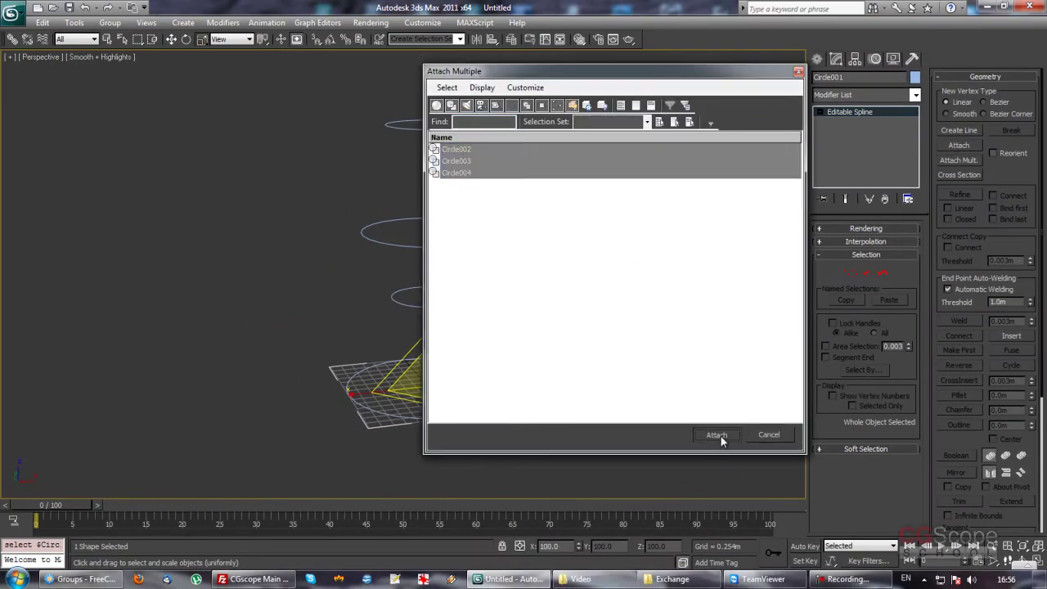
{"action": "middle_click_drag", "start_coordinate": [661, 317], "coordinate": [688, 326]}
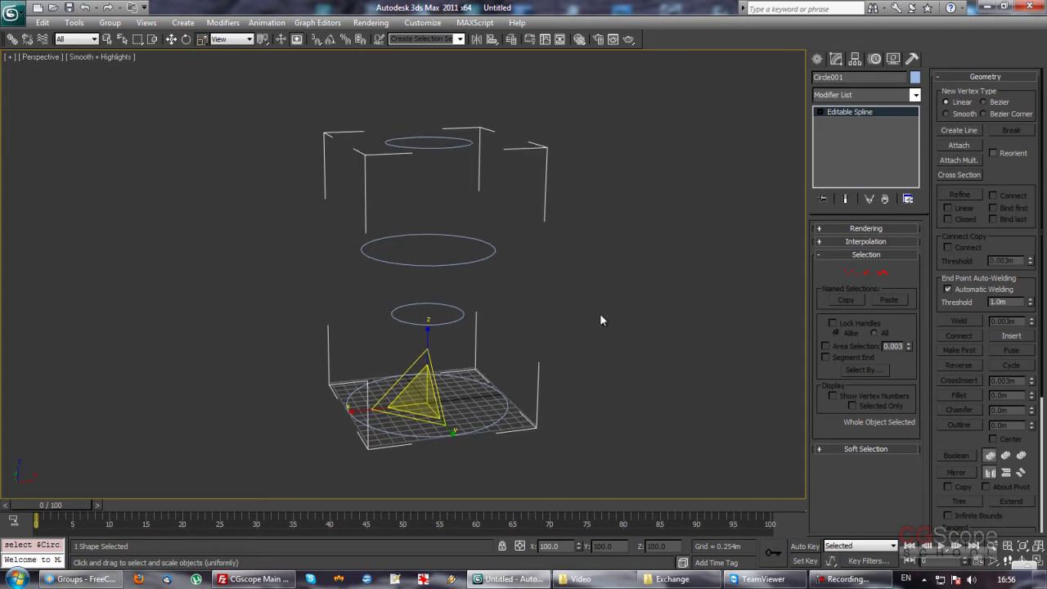
{"action": "middle_click_drag", "start_coordinate": [600, 320], "coordinate": [620, 316]}
{"action": "key", "text": "w"}
{"action": "middle_click_drag", "start_coordinate": [446, 393], "coordinate": [468, 329], "text": "alt"}
{"action": "key", "text": "ctrl+z"}
Enter the spline's Vertex sub-object level to show its vertices
{"action": "middle_click_drag", "start_coordinate": [638, 342], "coordinate": [603, 322], "text": "alt"}
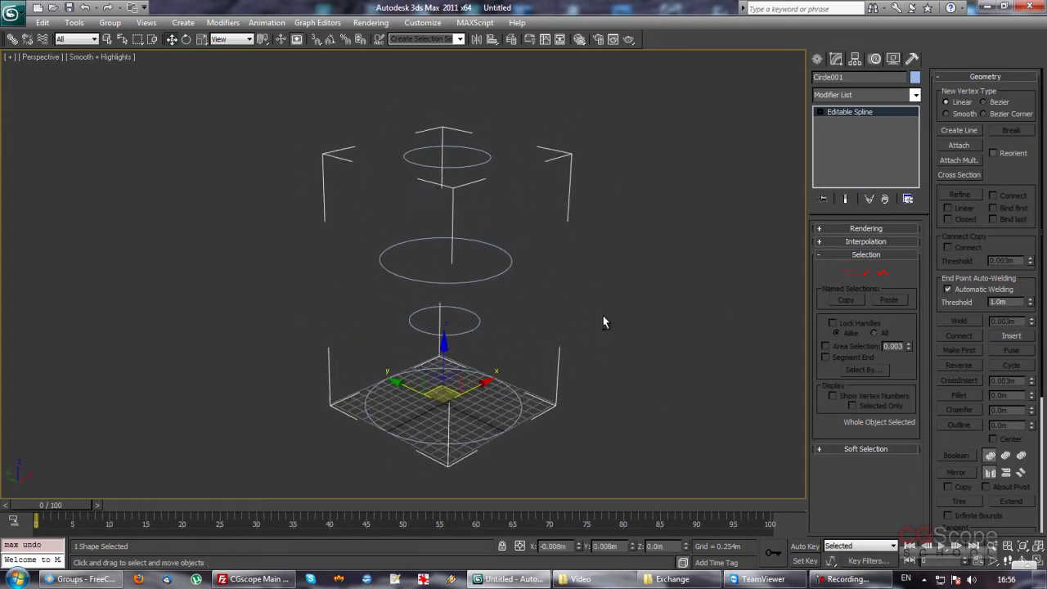
{"action": "left_click", "coordinate": [851, 273]}
{"action": "mouse_move", "coordinate": [585, 260]}
{"action": "middle_mouse_down", "text": "alt"}
{"action": "mouse_move", "coordinate": [593, 274]}
{"action": "mouse_move", "coordinate": [575, 273]}
{"action": "mouse_move", "coordinate": [629, 278]}
{"action": "mouse_move", "coordinate": [598, 283]}
{"action": "mouse_move", "coordinate": [608, 280]}
{"action": "mouse_move", "coordinate": [571, 271]}
{"action": "mouse_move", "coordinate": [594, 272]}
{"action": "mouse_move", "coordinate": [585, 308]}
{"action": "middle_mouse_up", "text": "alt"}
{"action": "mouse_move", "coordinate": [504, 327]}
{"action": "middle_mouse_down", "text": "alt"}
{"action": "mouse_move", "coordinate": [592, 286]}
{"action": "mouse_move", "coordinate": [599, 292]}
{"action": "mouse_move", "coordinate": [579, 303]}
{"action": "mouse_move", "coordinate": [600, 309]}
{"action": "mouse_move", "coordinate": [623, 291]}
{"action": "middle_mouse_up", "text": "alt"}
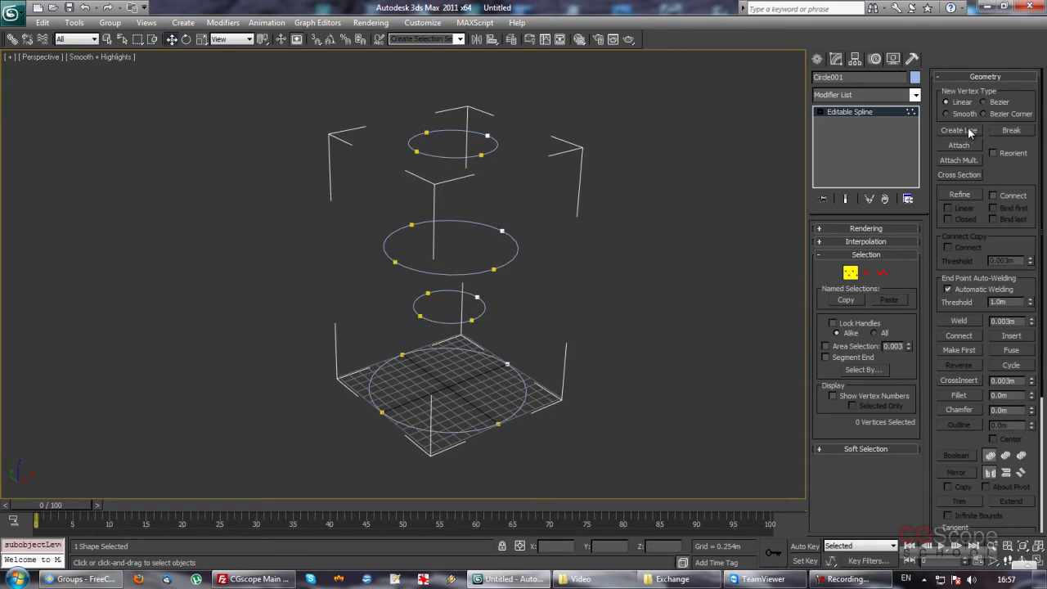
{"action": "middle_click_drag", "start_coordinate": [540, 262], "coordinate": [516, 262]}
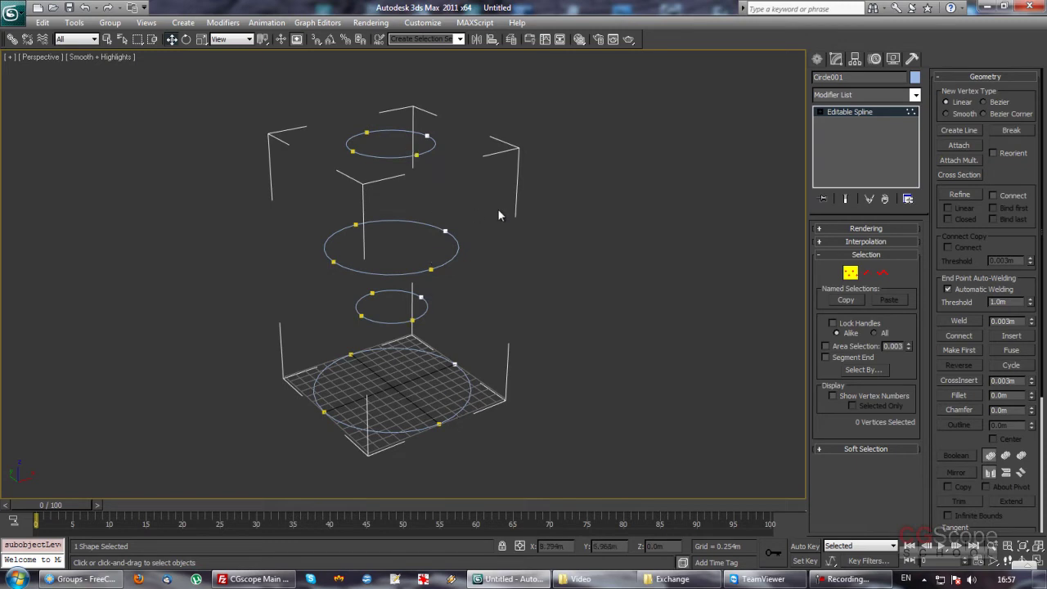
{"action": "middle_click_drag", "start_coordinate": [499, 215], "coordinate": [543, 226]}
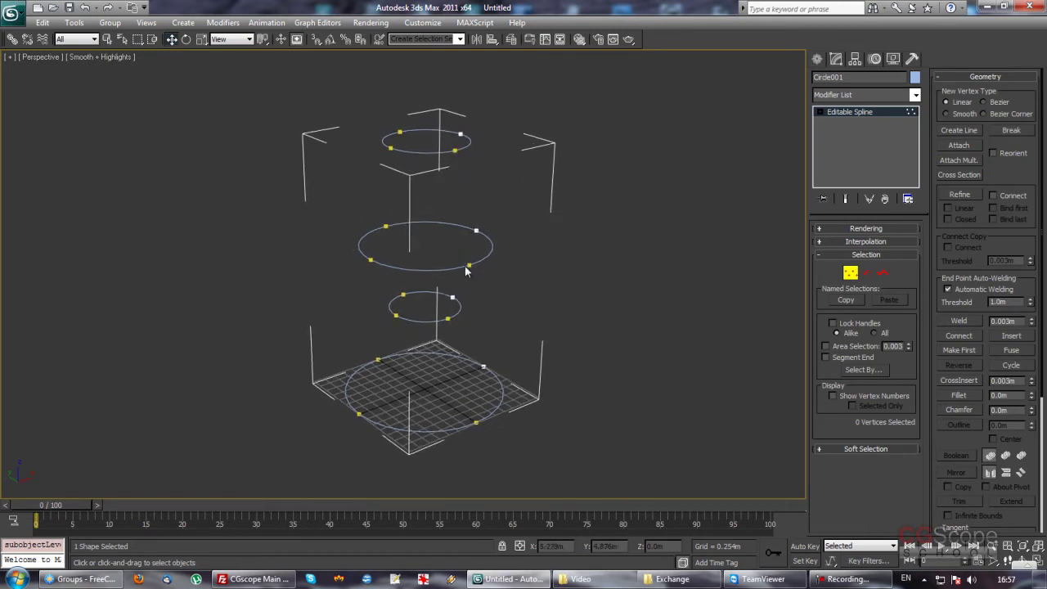
{"action": "mouse_move", "coordinate": [540, 352]}
{"action": "middle_mouse_down", "text": "alt"}
{"action": "mouse_move", "coordinate": [571, 317]}
{"action": "mouse_move", "coordinate": [568, 297]}
{"action": "mouse_move", "coordinate": [573, 305]}
{"action": "middle_mouse_up", "text": "alt"}
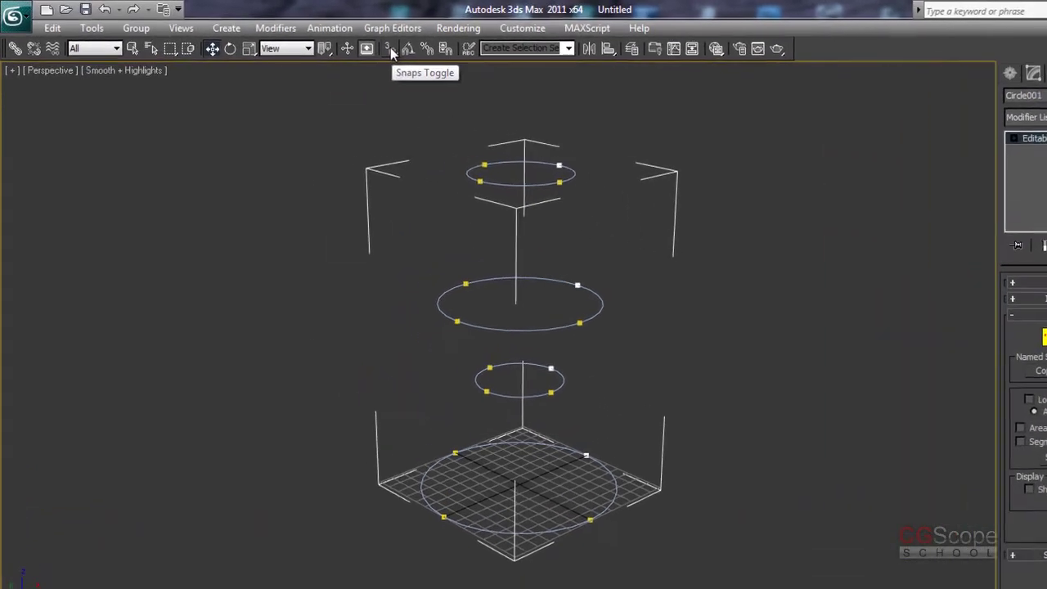
{"action": "right_click", "coordinate": [390, 51]}
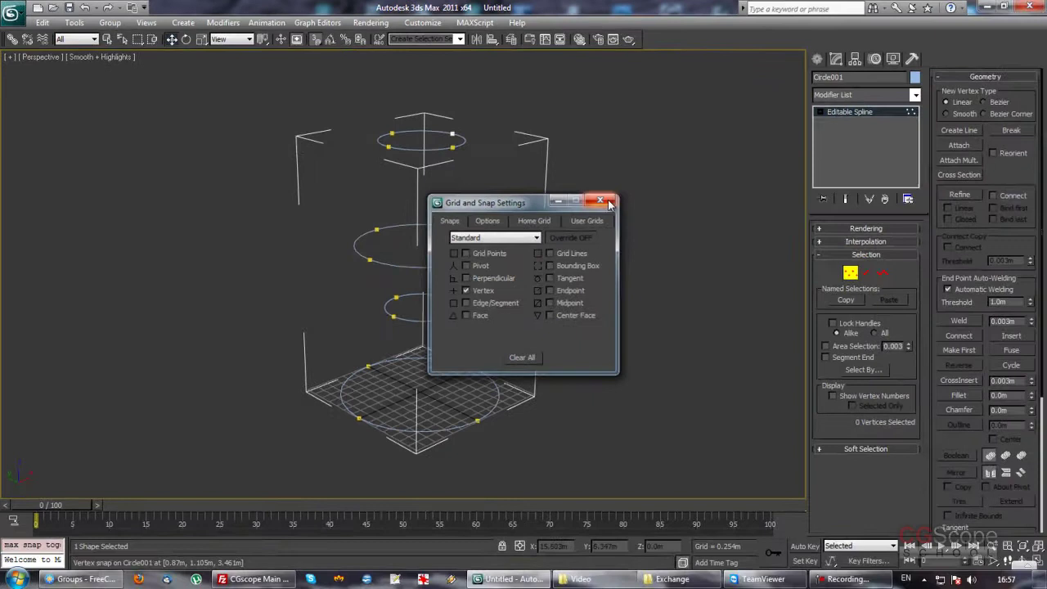
{"action": "left_click", "coordinate": [630, 189]}
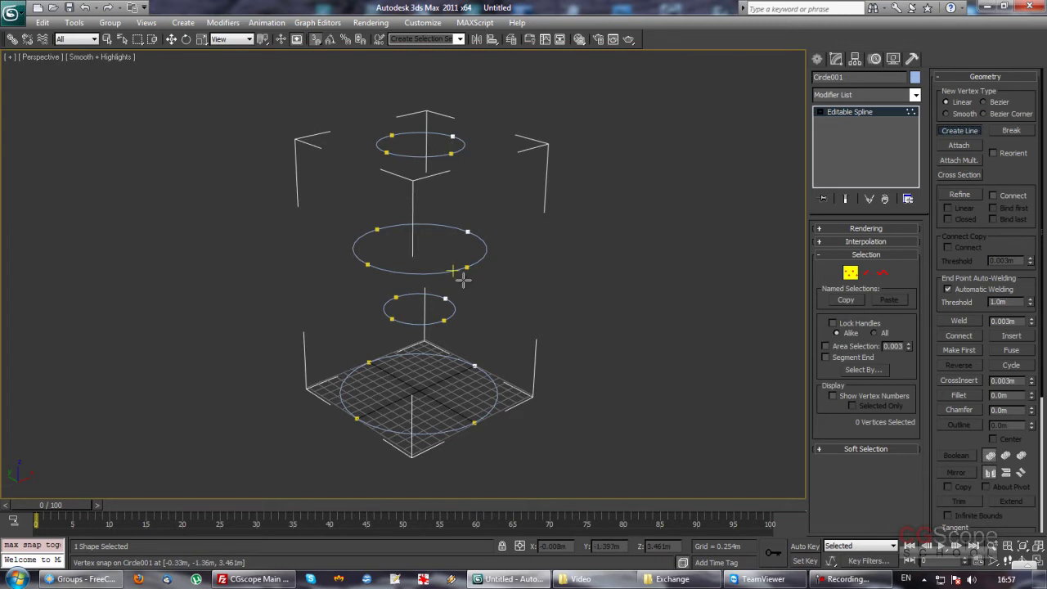
{"action": "scroll", "coordinate": [573, 344], "scroll_direction": "up", "scroll_amount": 2}
{"action": "scroll", "coordinate": [546, 260], "scroll_direction": "up", "scroll_amount": 3}
{"action": "mouse_move", "coordinate": [544, 270]}
{"action": "middle_mouse_down", "text": "alt"}
{"action": "mouse_move", "coordinate": [594, 295]}
{"action": "mouse_move", "coordinate": [505, 227]}
{"action": "middle_mouse_up", "text": "alt"}
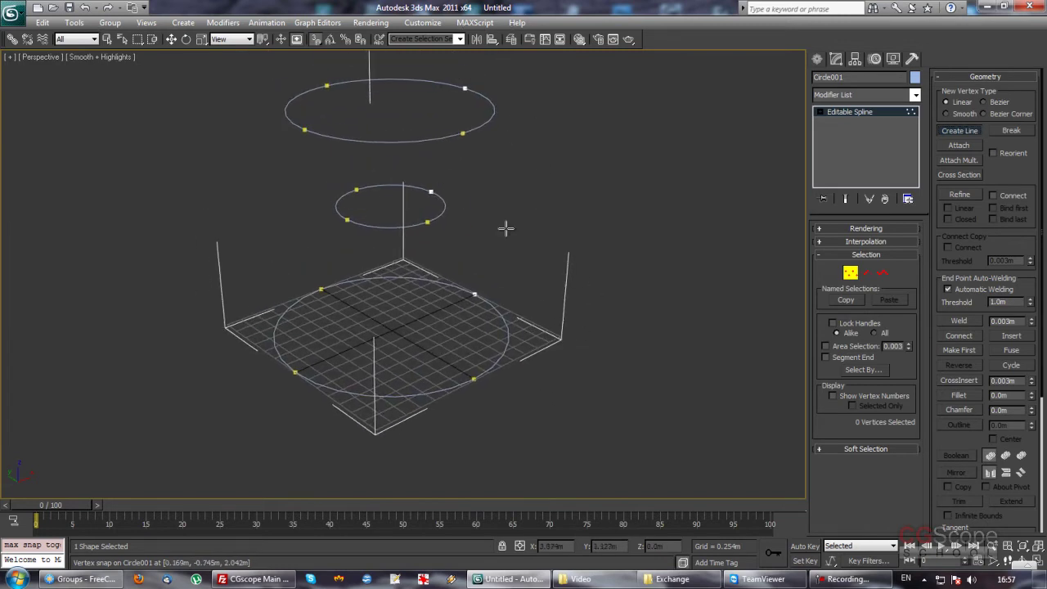
{"action": "right_click", "coordinate": [318, 42]}
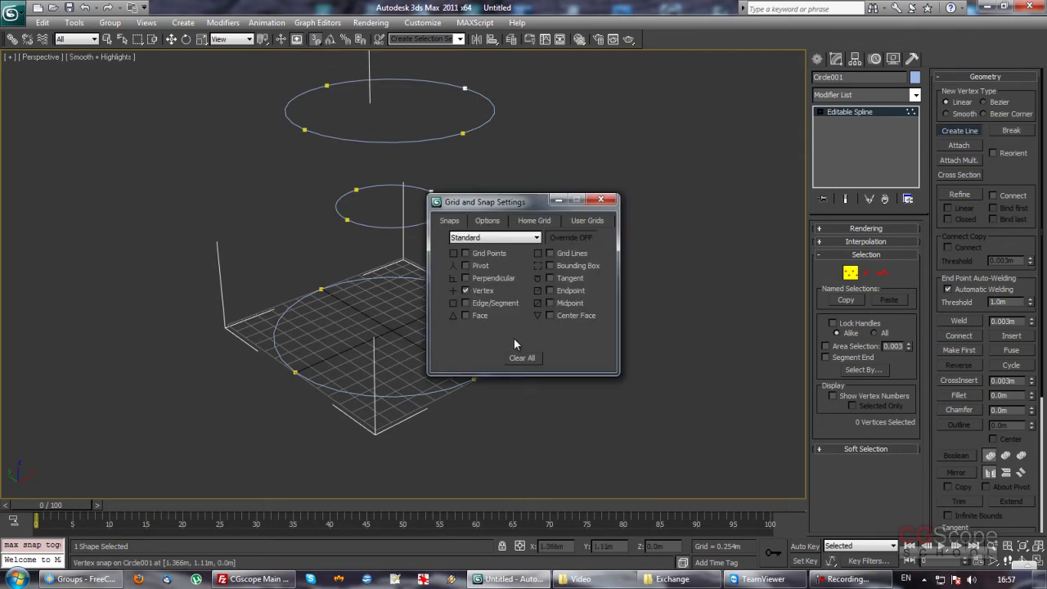
{"action": "left_click", "coordinate": [600, 200]}
{"action": "middle_click_drag", "start_coordinate": [662, 311], "coordinate": [536, 341], "text": "alt"}
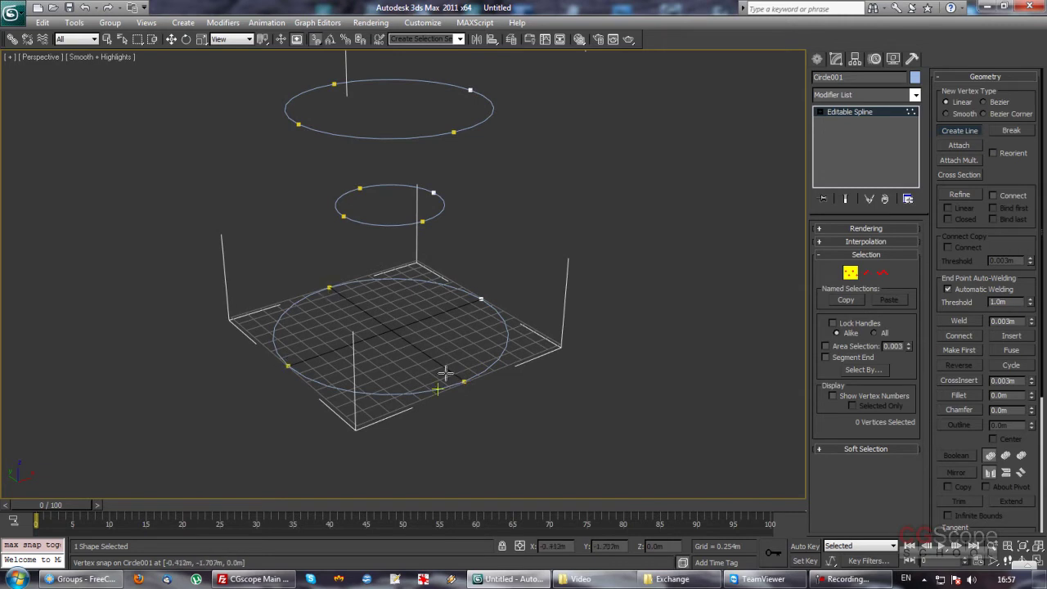
{"action": "mouse_move", "coordinate": [481, 296]}
{"action": "middle_mouse_down", "text": "alt"}
{"action": "mouse_move", "coordinate": [528, 379]}
{"action": "mouse_move", "coordinate": [556, 388]}
{"action": "mouse_move", "coordinate": [589, 358]}
{"action": "mouse_move", "coordinate": [390, 366]}
{"action": "middle_mouse_up", "text": "alt"}
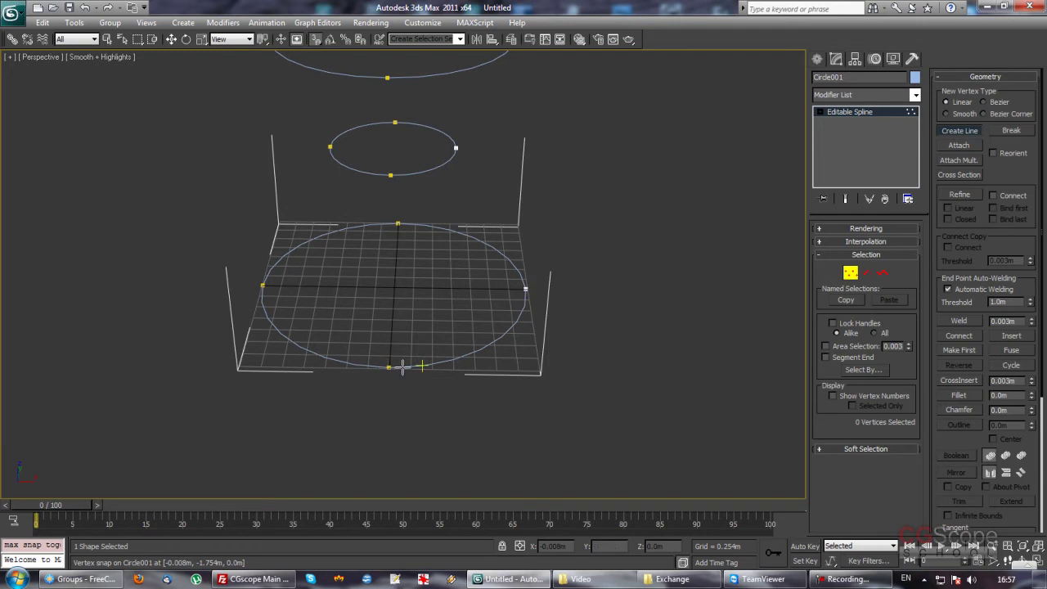
{"action": "scroll", "coordinate": [471, 397], "scroll_direction": "down", "scroll_amount": 3}
{"action": "scroll", "coordinate": [556, 417], "scroll_direction": "down", "scroll_amount": 2}
{"action": "mouse_move", "coordinate": [600, 409]}
{"action": "middle_mouse_down", "text": "alt"}
{"action": "mouse_move", "coordinate": [663, 389]}
{"action": "mouse_move", "coordinate": [636, 357]}
{"action": "mouse_move", "coordinate": [647, 376]}
{"action": "mouse_move", "coordinate": [626, 374]}
{"action": "middle_mouse_up", "text": "alt"}
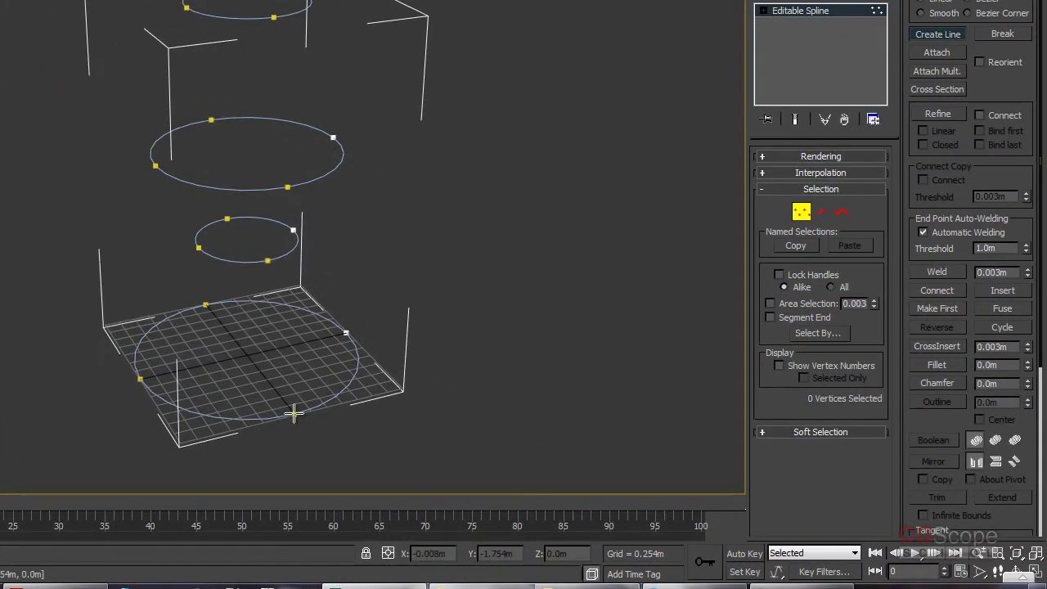
Draw a line through matching vertices of all four circles, bottom to top
{"action": "left_click", "coordinate": [293, 413]}
{"action": "left_click", "coordinate": [268, 260]}
{"action": "left_click", "coordinate": [288, 187]}
{"action": "left_click", "coordinate": [274, 17]}
{"action": "right_click", "coordinate": [412, 128]}
Start another connecting line from a bottom-circle vertex, then cancel it
{"action": "middle_click_drag", "start_coordinate": [428, 234], "coordinate": [266, 212], "text": "alt"}
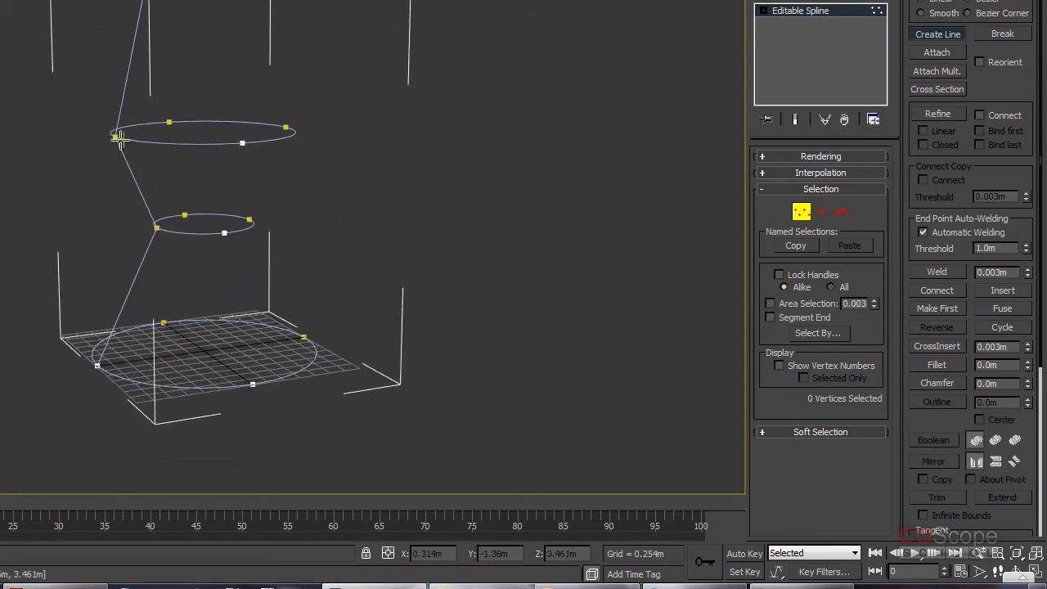
{"action": "mouse_move", "coordinate": [117, 323]}
{"action": "middle_mouse_down", "text": "alt"}
{"action": "mouse_move", "coordinate": [351, 262]}
{"action": "mouse_move", "coordinate": [365, 294]}
{"action": "middle_mouse_up", "text": "alt"}
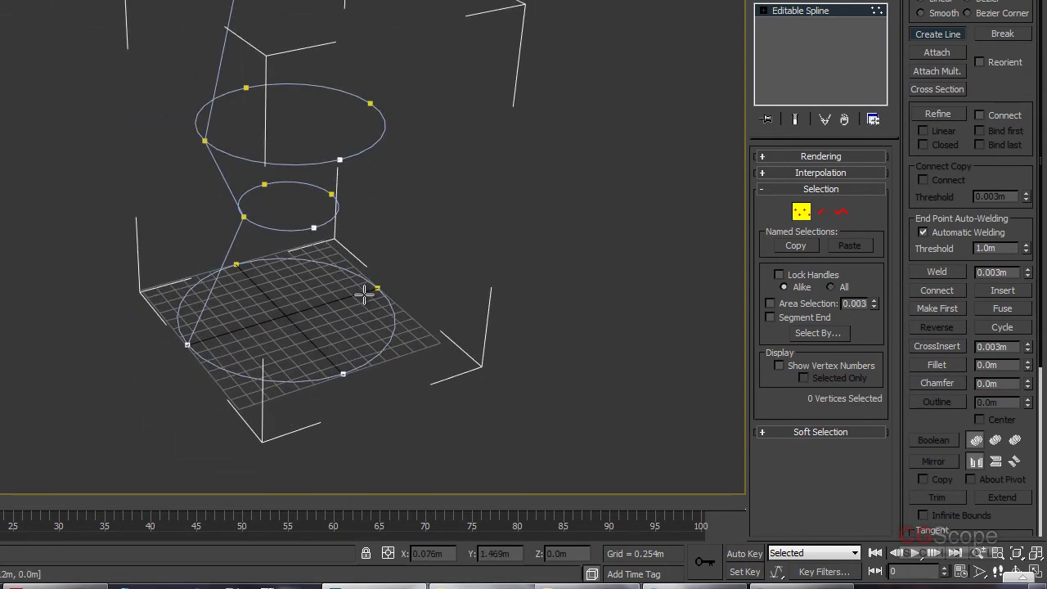
{"action": "left_click", "coordinate": [340, 374]}
{"action": "middle_click_drag", "start_coordinate": [341, 374], "coordinate": [320, 257], "text": "alt"}
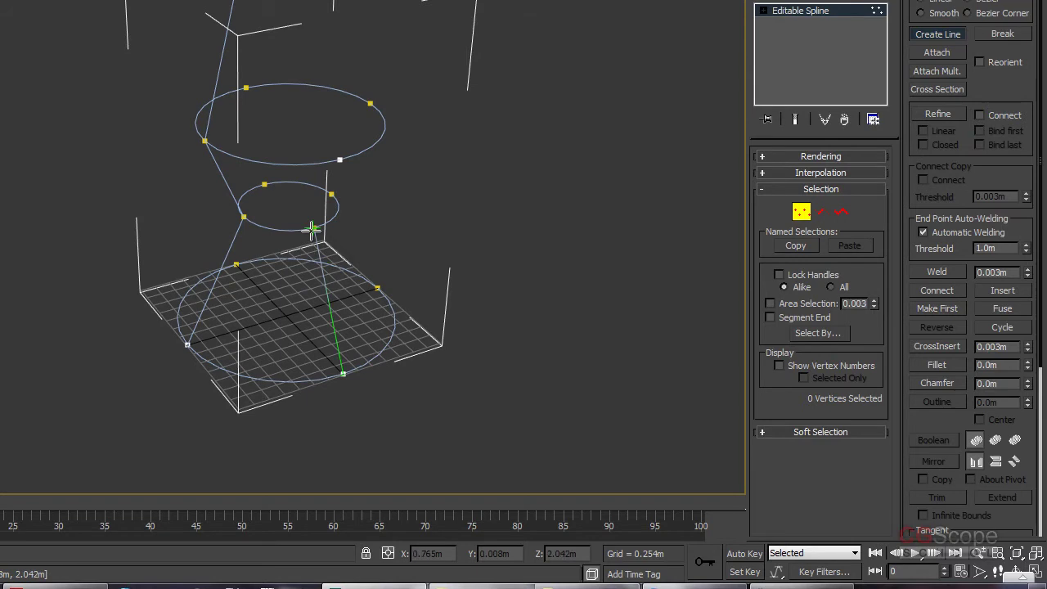
{"action": "middle_click_drag", "start_coordinate": [339, 154], "coordinate": [379, 199], "text": "alt"}
{"action": "right_click", "coordinate": [379, 199]}
{"action": "mouse_move", "coordinate": [431, 243]}
{"action": "middle_mouse_down", "text": "alt"}
{"action": "mouse_move", "coordinate": [306, 231]}
{"action": "mouse_move", "coordinate": [271, 240]}
{"action": "mouse_move", "coordinate": [398, 205]}
{"action": "mouse_move", "coordinate": [416, 219]}
{"action": "mouse_move", "coordinate": [370, 331]}
{"action": "middle_mouse_up", "text": "alt"}
Connect another bottom-circle vertex to the upper circle and begin the next line
{"action": "left_click", "coordinate": [310, 405]}
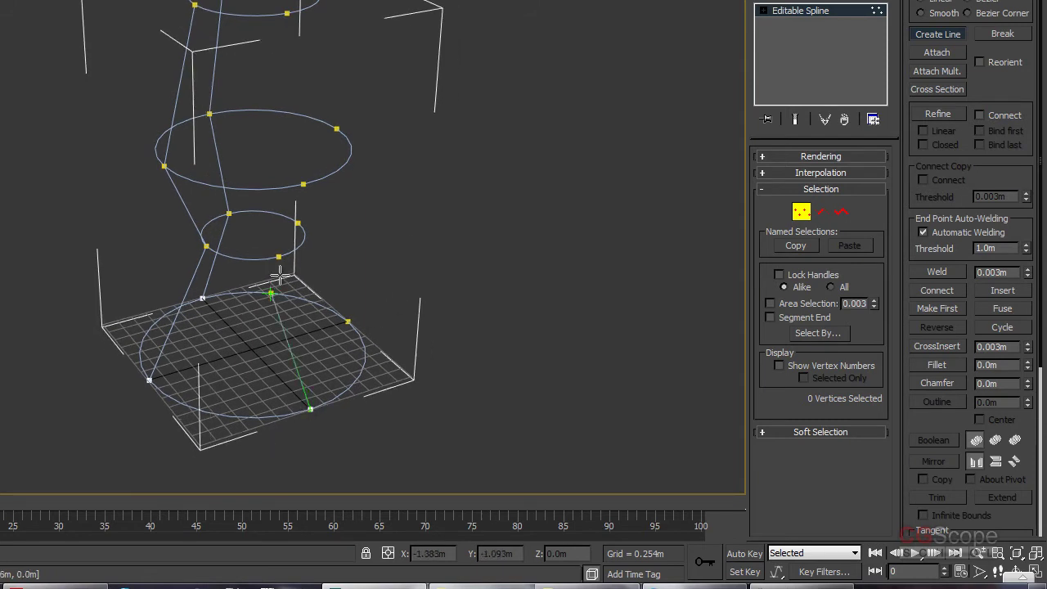
{"action": "left_click", "coordinate": [304, 184]}
{"action": "right_click", "coordinate": [402, 192]}
{"action": "mouse_move", "coordinate": [403, 192]}
{"action": "middle_mouse_down", "text": "alt"}
{"action": "mouse_move", "coordinate": [374, 286]}
{"action": "mouse_move", "coordinate": [334, 283]}
{"action": "mouse_move", "coordinate": [424, 261]}
{"action": "middle_mouse_up", "text": "alt"}
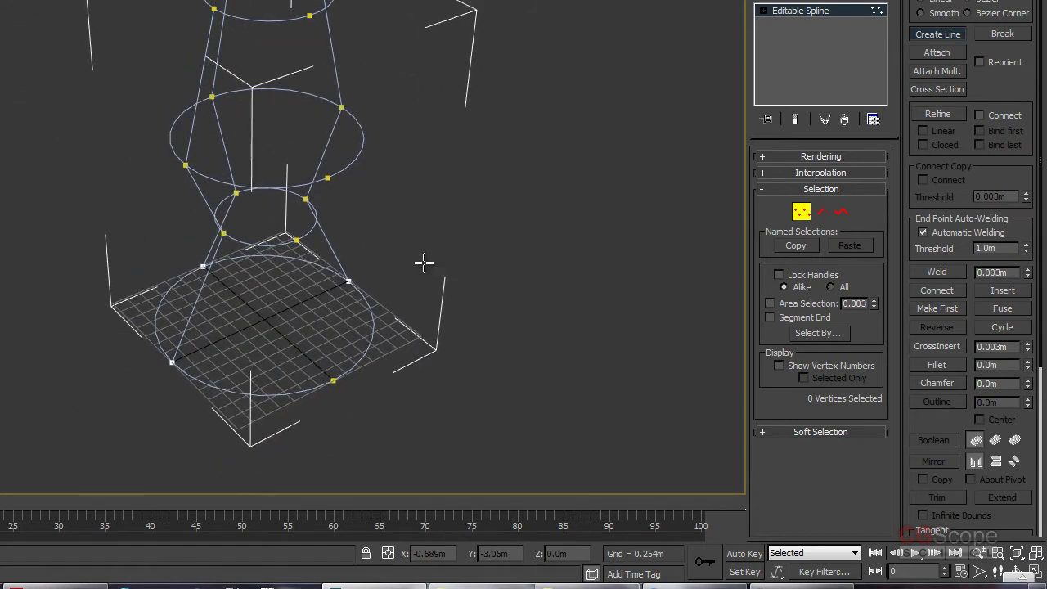
{"action": "left_click", "coordinate": [335, 380]}
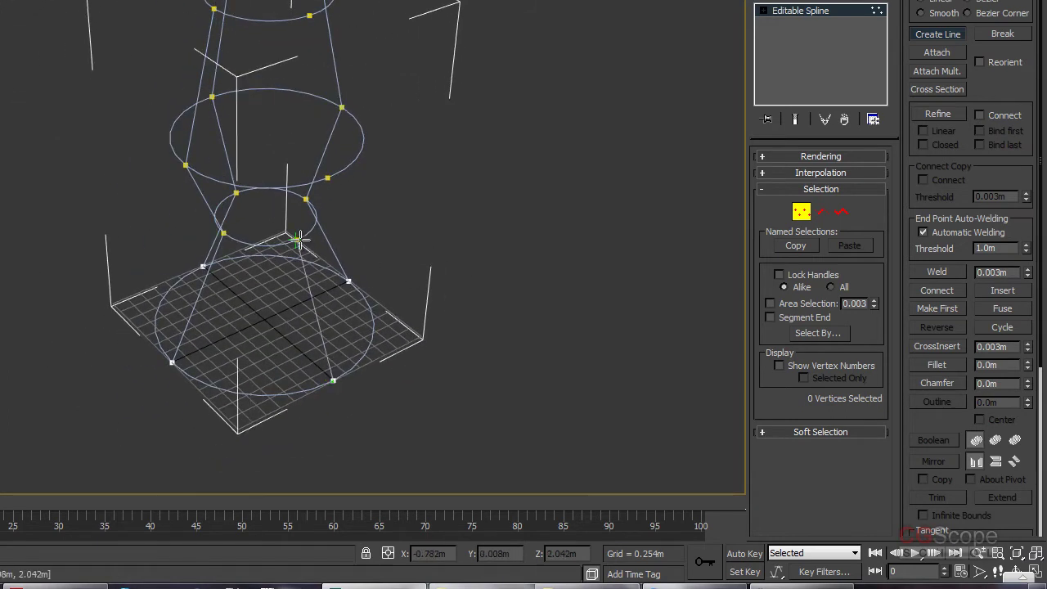
{"action": "middle_click_drag", "start_coordinate": [327, 175], "coordinate": [428, 183], "text": "alt"}
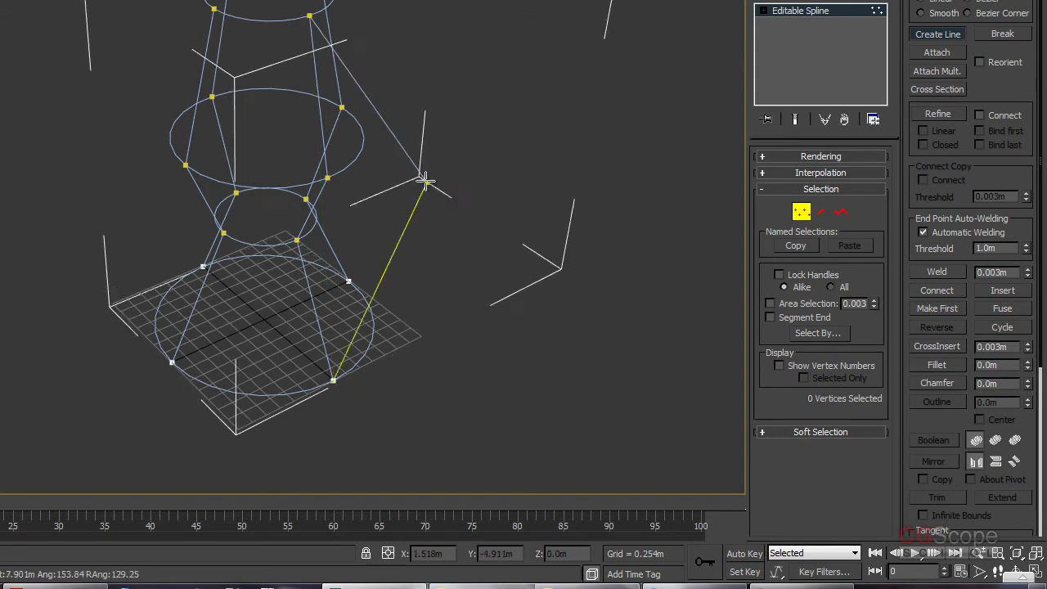
{"action": "middle_click_drag", "start_coordinate": [489, 271], "coordinate": [603, 325], "text": "alt"}
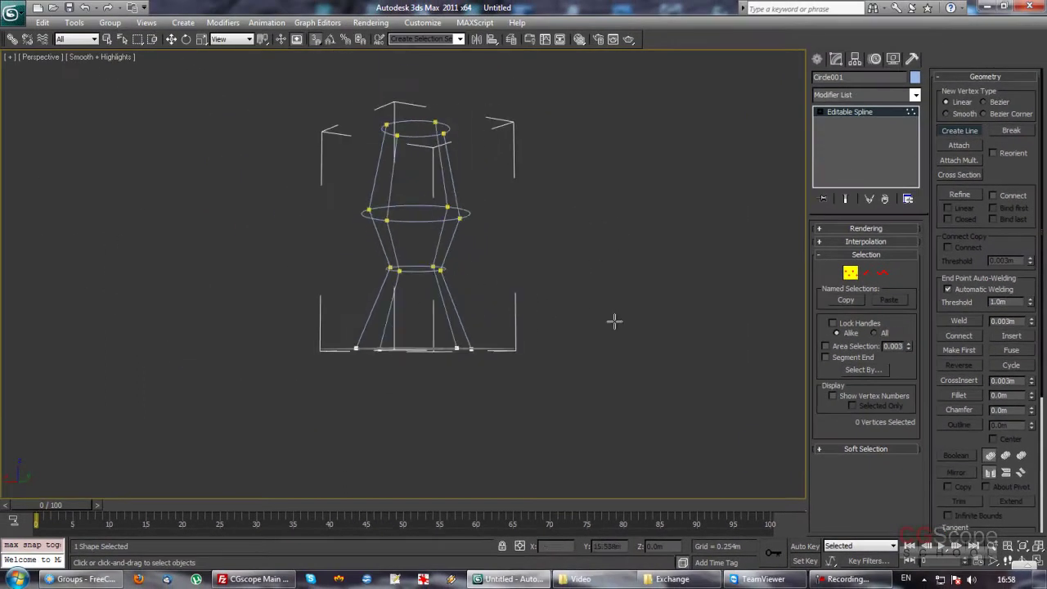
Exit the Vertex sub-object level and turn vertex snapping on
{"action": "left_click", "coordinate": [851, 272]}
{"action": "mouse_move", "coordinate": [670, 285]}
{"action": "middle_mouse_down", "text": "alt"}
{"action": "mouse_move", "coordinate": [679, 307]}
{"action": "mouse_move", "coordinate": [592, 335]}
{"action": "mouse_move", "coordinate": [650, 353]}
{"action": "middle_mouse_up", "text": "alt"}
{"action": "mouse_move", "coordinate": [540, 339]}
{"action": "middle_mouse_down", "text": "alt"}
{"action": "mouse_move", "coordinate": [575, 285]}
{"action": "mouse_move", "coordinate": [543, 287]}
{"action": "mouse_move", "coordinate": [533, 319]}
{"action": "mouse_move", "coordinate": [613, 341]}
{"action": "mouse_move", "coordinate": [624, 309]}
{"action": "mouse_move", "coordinate": [479, 227]}
{"action": "middle_mouse_up", "text": "alt"}
{"action": "key", "text": "w"}
{"action": "key", "text": "s"}
Orbit around the vase-shaped spline cage to inspect it from several angles
{"action": "mouse_move", "coordinate": [518, 332]}
{"action": "middle_mouse_down", "text": "alt"}
{"action": "mouse_move", "coordinate": [561, 286]}
{"action": "mouse_move", "coordinate": [500, 252]}
{"action": "mouse_move", "coordinate": [426, 294]}
{"action": "mouse_move", "coordinate": [439, 310]}
{"action": "mouse_move", "coordinate": [535, 292]}
{"action": "mouse_move", "coordinate": [500, 295]}
{"action": "mouse_move", "coordinate": [541, 312]}
{"action": "mouse_move", "coordinate": [510, 283]}
{"action": "mouse_move", "coordinate": [453, 292]}
{"action": "mouse_move", "coordinate": [524, 278]}
{"action": "mouse_move", "coordinate": [538, 293]}
{"action": "mouse_move", "coordinate": [524, 270]}
{"action": "mouse_move", "coordinate": [556, 281]}
{"action": "middle_mouse_up", "text": "alt"}
{"action": "mouse_move", "coordinate": [434, 238]}
{"action": "middle_mouse_down", "text": "alt"}
{"action": "mouse_move", "coordinate": [430, 257]}
{"action": "mouse_move", "coordinate": [447, 247]}
{"action": "mouse_move", "coordinate": [445, 270]}
{"action": "mouse_move", "coordinate": [453, 245]}
{"action": "middle_mouse_up", "text": "alt"}
{"action": "mouse_move", "coordinate": [736, 189]}
{"action": "middle_mouse_down", "text": "alt"}
{"action": "mouse_move", "coordinate": [554, 285]}
{"action": "mouse_move", "coordinate": [461, 311]}
{"action": "mouse_move", "coordinate": [461, 299]}
{"action": "mouse_move", "coordinate": [486, 293]}
{"action": "mouse_move", "coordinate": [486, 262]}
{"action": "mouse_move", "coordinate": [470, 256]}
{"action": "mouse_move", "coordinate": [504, 255]}
{"action": "middle_mouse_up", "text": "alt"}
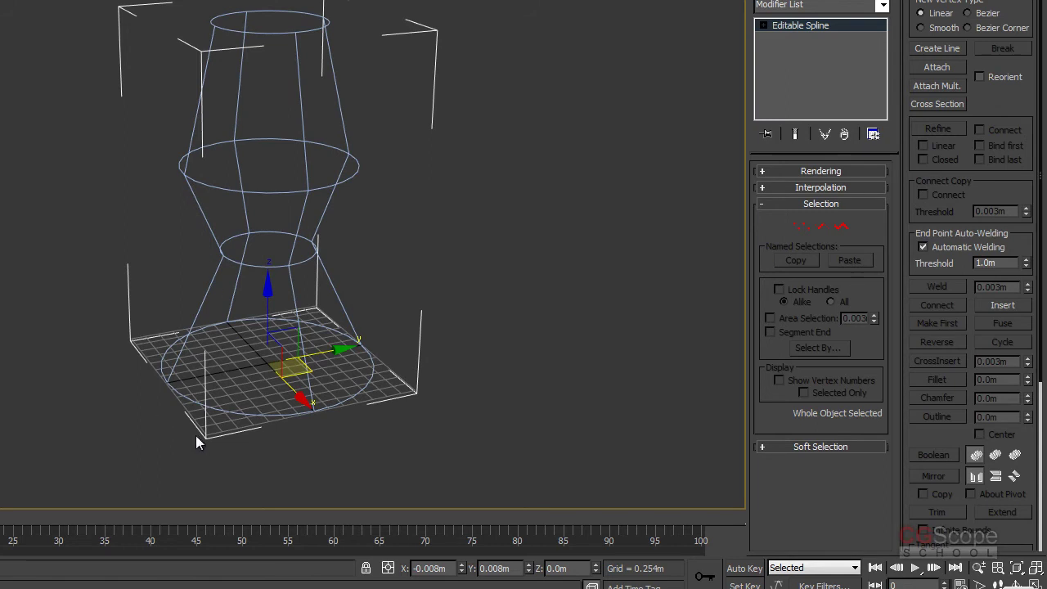
{"action": "middle_click_drag", "start_coordinate": [356, 294], "coordinate": [410, 278], "text": "alt"}
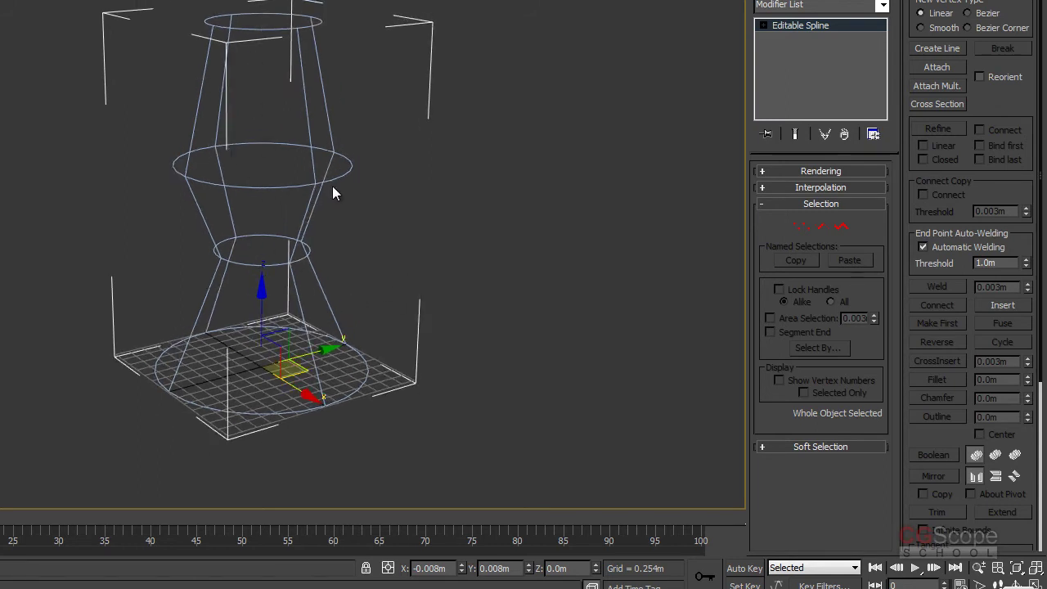
{"action": "middle_click_drag", "start_coordinate": [377, 263], "coordinate": [361, 212], "text": "alt"}
{"action": "mouse_move", "coordinate": [384, 346]}
{"action": "middle_mouse_down", "text": "alt"}
{"action": "mouse_move", "coordinate": [424, 273]}
{"action": "mouse_move", "coordinate": [512, 273]}
{"action": "mouse_move", "coordinate": [599, 233]}
{"action": "mouse_move", "coordinate": [416, 227]}
{"action": "mouse_move", "coordinate": [344, 262]}
{"action": "mouse_move", "coordinate": [369, 311]}
{"action": "mouse_move", "coordinate": [456, 288]}
{"action": "mouse_move", "coordinate": [374, 255]}
{"action": "mouse_move", "coordinate": [409, 258]}
{"action": "mouse_move", "coordinate": [491, 319]}
{"action": "middle_mouse_up", "text": "alt"}
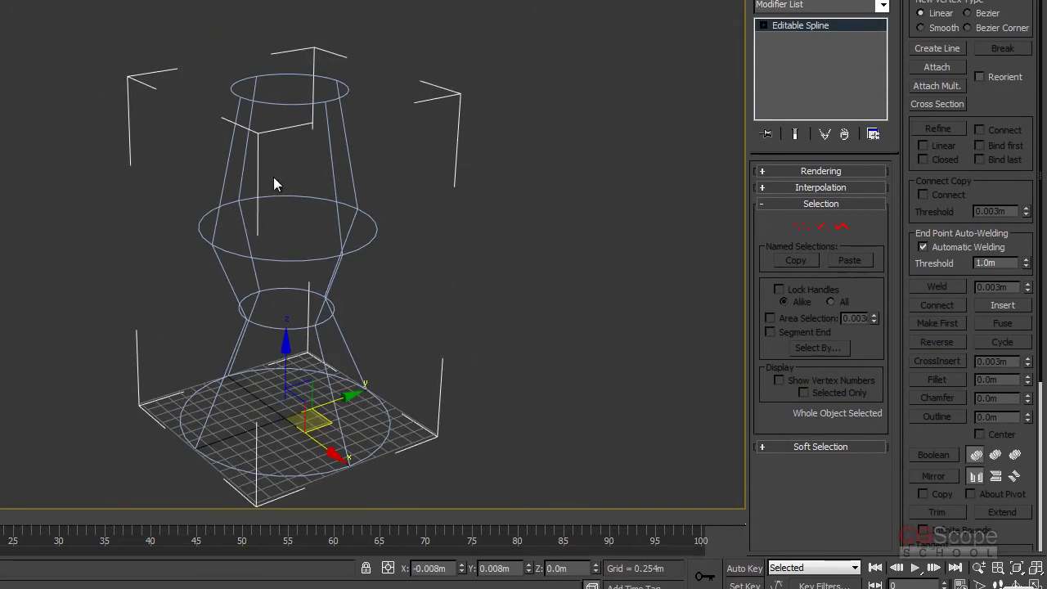
{"action": "middle_click_drag", "start_coordinate": [278, 159], "coordinate": [328, 209], "text": "alt"}
{"action": "mouse_move", "coordinate": [213, 231]}
{"action": "middle_mouse_down", "text": "alt"}
{"action": "mouse_move", "coordinate": [343, 221]}
{"action": "mouse_move", "coordinate": [363, 153]}
{"action": "mouse_move", "coordinate": [303, 166]}
{"action": "mouse_move", "coordinate": [240, 145]}
{"action": "mouse_move", "coordinate": [252, 166]}
{"action": "mouse_move", "coordinate": [355, 175]}
{"action": "mouse_move", "coordinate": [344, 245]}
{"action": "middle_mouse_up", "text": "alt"}
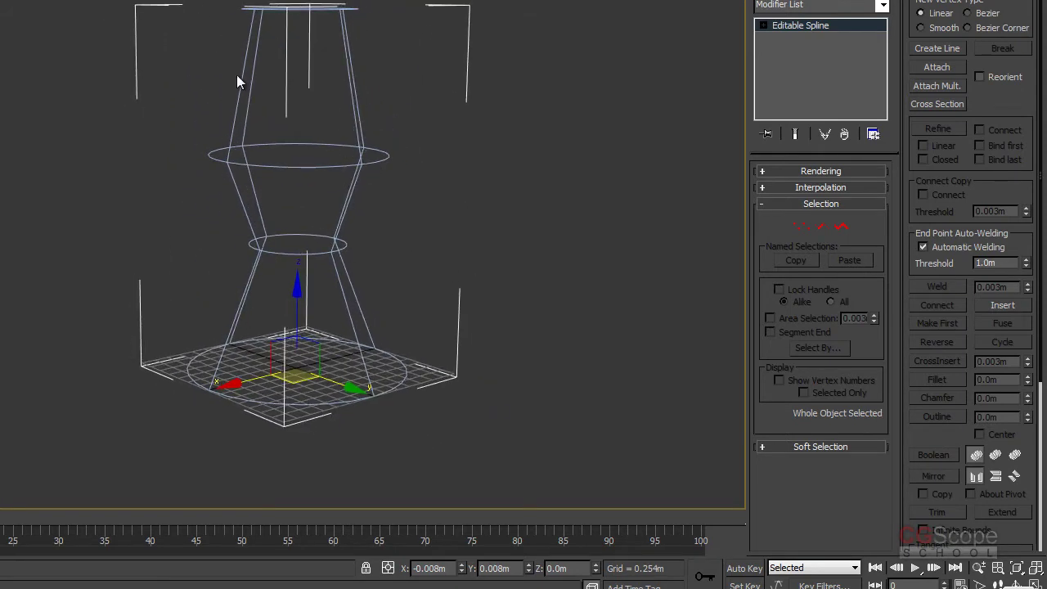
{"action": "middle_click_drag", "start_coordinate": [244, 176], "coordinate": [285, 197], "text": "alt"}
{"action": "mouse_move", "coordinate": [274, 27]}
{"action": "middle_mouse_down", "text": "alt"}
{"action": "mouse_move", "coordinate": [390, 168]}
{"action": "mouse_move", "coordinate": [385, 193]}
{"action": "mouse_move", "coordinate": [447, 202]}
{"action": "mouse_move", "coordinate": [434, 178]}
{"action": "mouse_move", "coordinate": [451, 157]}
{"action": "middle_mouse_up", "text": "alt"}
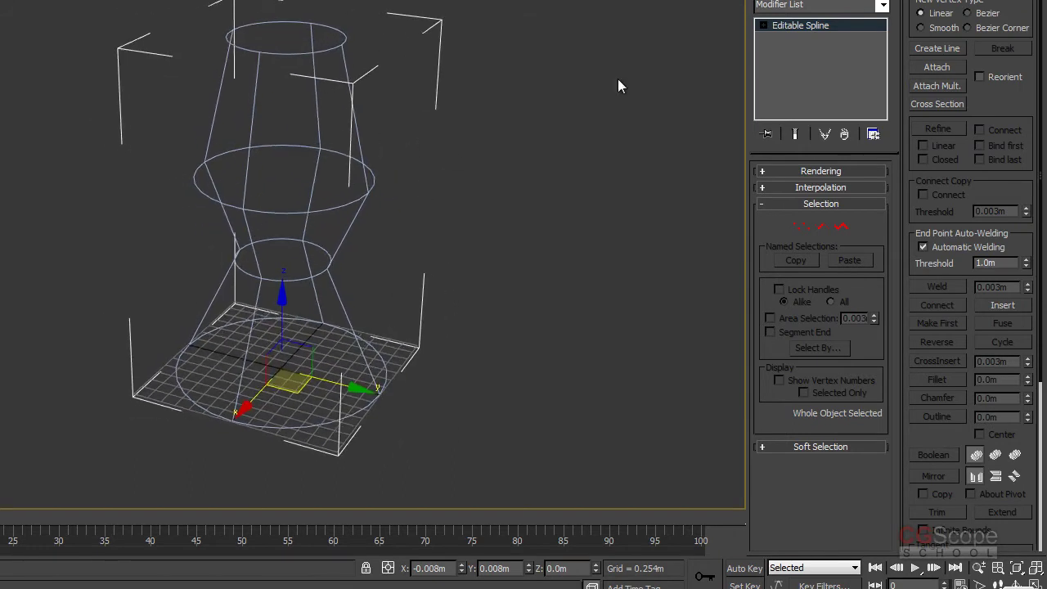
Apply the Surface modifier on top of Circle001's Editable Spline
{"action": "left_click", "coordinate": [883, 6]}
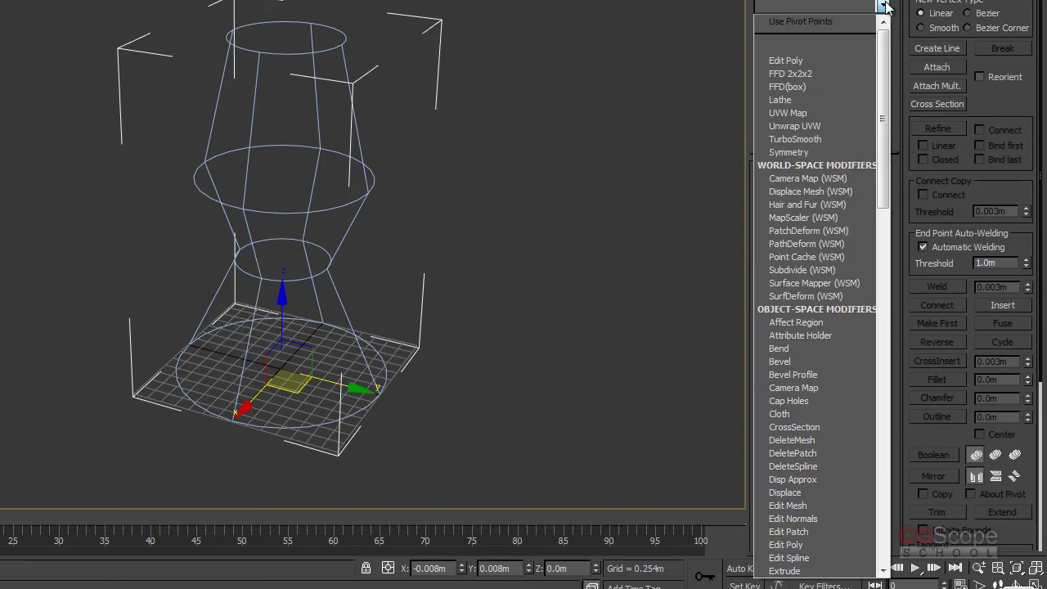
{"action": "left_click_drag", "start_coordinate": [884, 52], "coordinate": [885, 382]}
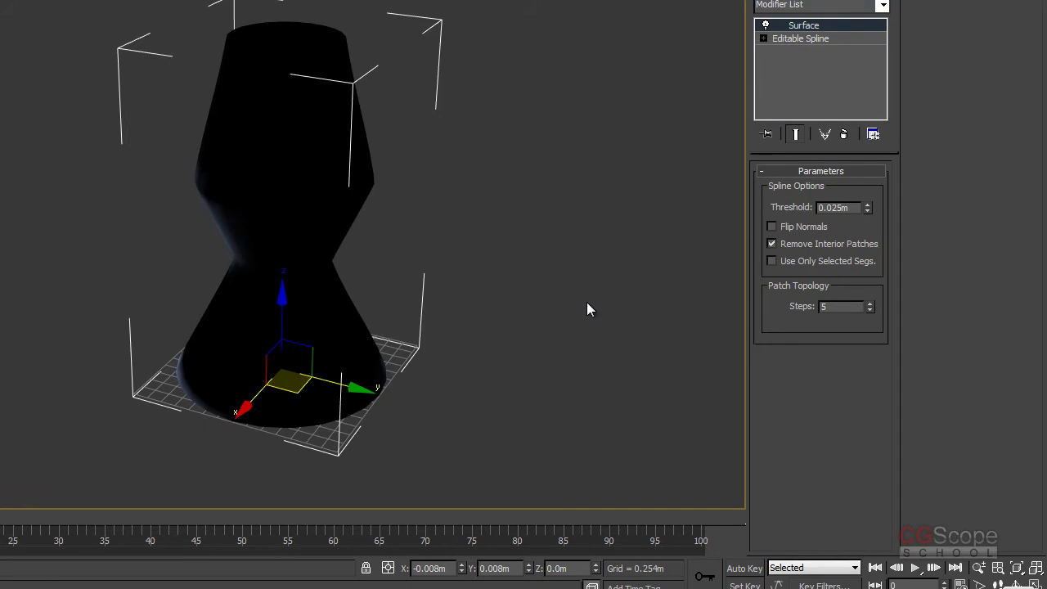
{"action": "mouse_move", "coordinate": [482, 311]}
{"action": "middle_mouse_down", "text": "alt"}
{"action": "mouse_move", "coordinate": [539, 315]}
{"action": "mouse_move", "coordinate": [516, 189]}
{"action": "mouse_move", "coordinate": [507, 276]}
{"action": "mouse_move", "coordinate": [562, 313]}
{"action": "mouse_move", "coordinate": [524, 286]}
{"action": "mouse_move", "coordinate": [556, 290]}
{"action": "mouse_move", "coordinate": [543, 296]}
{"action": "middle_mouse_up", "text": "alt"}
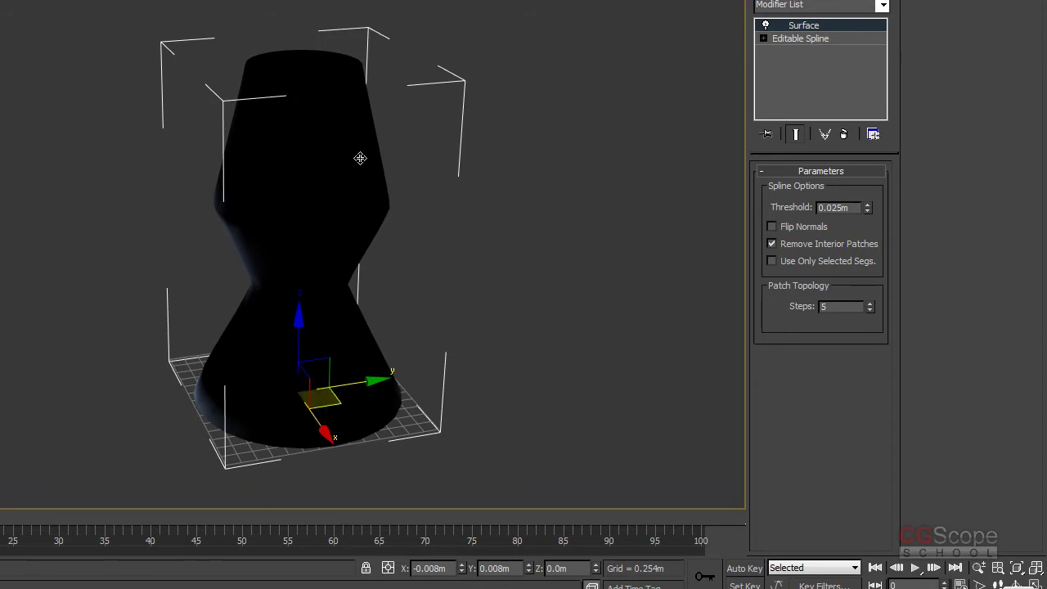
Turn on Flip Normals in the Surface parameters so the vase shades blue
{"action": "left_click", "coordinate": [792, 227]}
{"action": "mouse_move", "coordinate": [491, 290]}
{"action": "middle_mouse_down", "text": "alt"}
{"action": "mouse_move", "coordinate": [478, 302]}
{"action": "mouse_move", "coordinate": [489, 262]}
{"action": "mouse_move", "coordinate": [434, 163]}
{"action": "mouse_move", "coordinate": [421, 112]}
{"action": "mouse_move", "coordinate": [368, 196]}
{"action": "mouse_move", "coordinate": [394, 248]}
{"action": "middle_mouse_up", "text": "alt"}
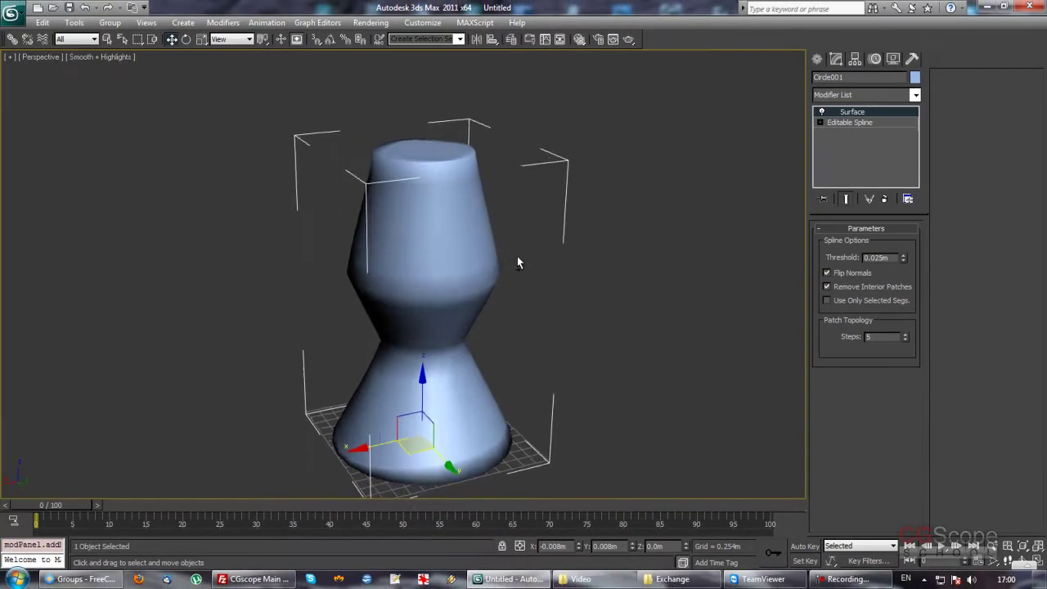
{"action": "mouse_move", "coordinate": [473, 264]}
{"action": "middle_mouse_down", "text": "alt"}
{"action": "mouse_move", "coordinate": [561, 257]}
{"action": "mouse_move", "coordinate": [544, 184]}
{"action": "mouse_move", "coordinate": [533, 230]}
{"action": "mouse_move", "coordinate": [562, 217]}
{"action": "mouse_move", "coordinate": [505, 265]}
{"action": "mouse_move", "coordinate": [580, 248]}
{"action": "mouse_move", "coordinate": [587, 227]}
{"action": "mouse_move", "coordinate": [557, 218]}
{"action": "mouse_move", "coordinate": [551, 174]}
{"action": "mouse_move", "coordinate": [450, 214]}
{"action": "mouse_move", "coordinate": [477, 254]}
{"action": "mouse_move", "coordinate": [556, 215]}
{"action": "mouse_move", "coordinate": [564, 232]}
{"action": "middle_mouse_up", "text": "alt"}
{"action": "scroll", "coordinate": [559, 257], "scroll_direction": "up", "scroll_amount": 2}
Show Edged Faces with F4 and orbit and zoom to inspect the vase
{"action": "key", "text": "F4"}
{"action": "middle_click_drag", "start_coordinate": [443, 160], "coordinate": [314, 140], "text": "alt"}
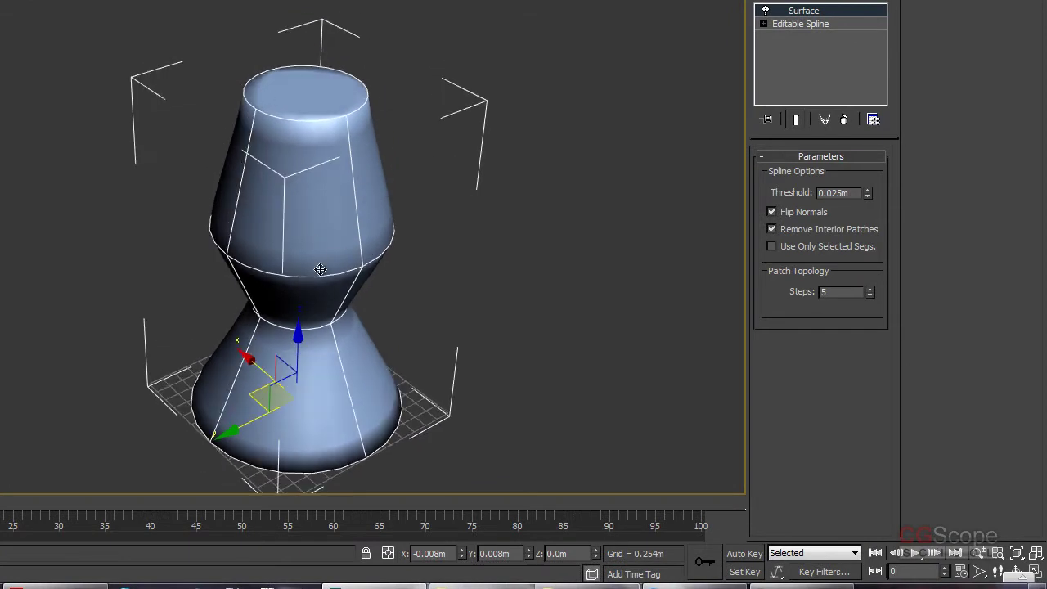
{"action": "mouse_move", "coordinate": [403, 87]}
{"action": "middle_mouse_down", "text": "alt"}
{"action": "mouse_move", "coordinate": [350, 154]}
{"action": "mouse_move", "coordinate": [328, 155]}
{"action": "mouse_move", "coordinate": [483, 168]}
{"action": "mouse_move", "coordinate": [456, 199]}
{"action": "mouse_move", "coordinate": [807, 36]}
{"action": "mouse_move", "coordinate": [488, 189]}
{"action": "mouse_move", "coordinate": [440, 372]}
{"action": "mouse_move", "coordinate": [475, 250]}
{"action": "mouse_move", "coordinate": [486, 342]}
{"action": "middle_mouse_up", "text": "alt"}
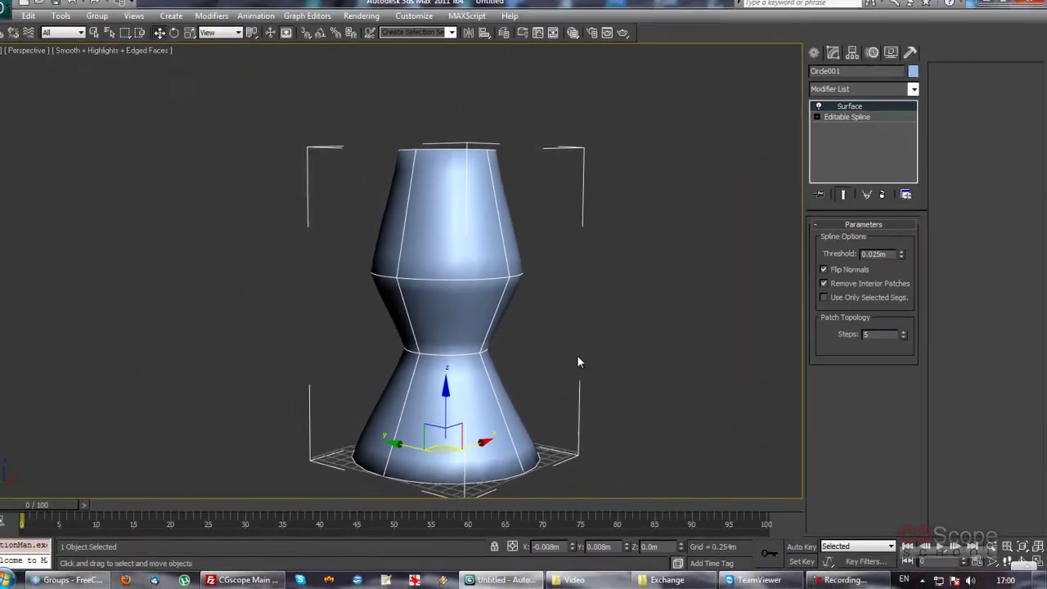
{"action": "middle_click_drag", "start_coordinate": [540, 243], "coordinate": [528, 309], "text": "alt"}
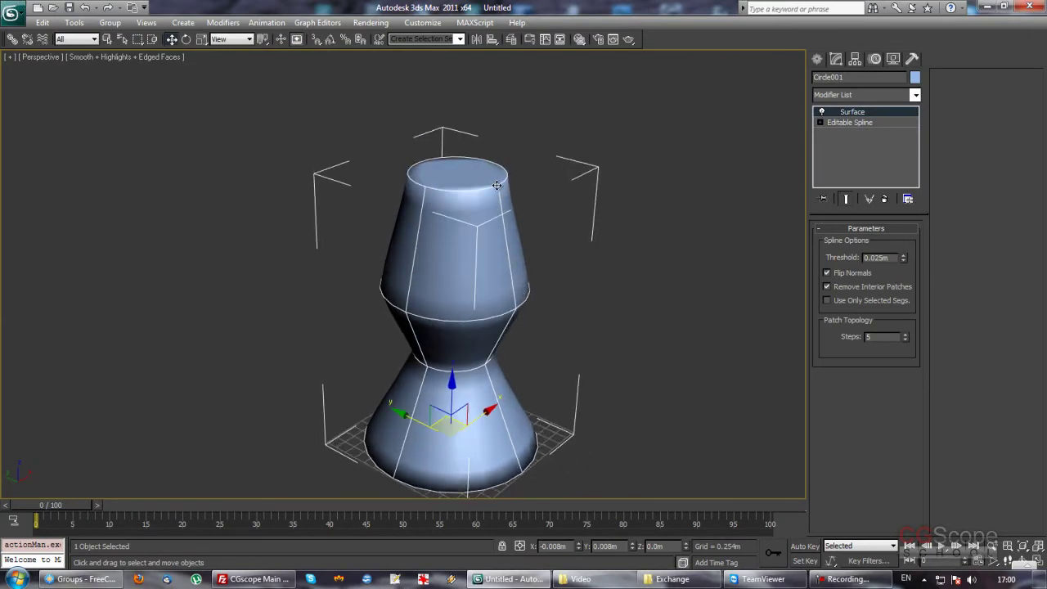
{"action": "mouse_move", "coordinate": [575, 215]}
{"action": "middle_mouse_down", "text": "alt"}
{"action": "mouse_move", "coordinate": [551, 210]}
{"action": "mouse_move", "coordinate": [545, 222]}
{"action": "mouse_move", "coordinate": [521, 184]}
{"action": "mouse_move", "coordinate": [529, 205]}
{"action": "mouse_move", "coordinate": [529, 164]}
{"action": "mouse_move", "coordinate": [536, 226]}
{"action": "mouse_move", "coordinate": [572, 229]}
{"action": "middle_mouse_up", "text": "alt"}
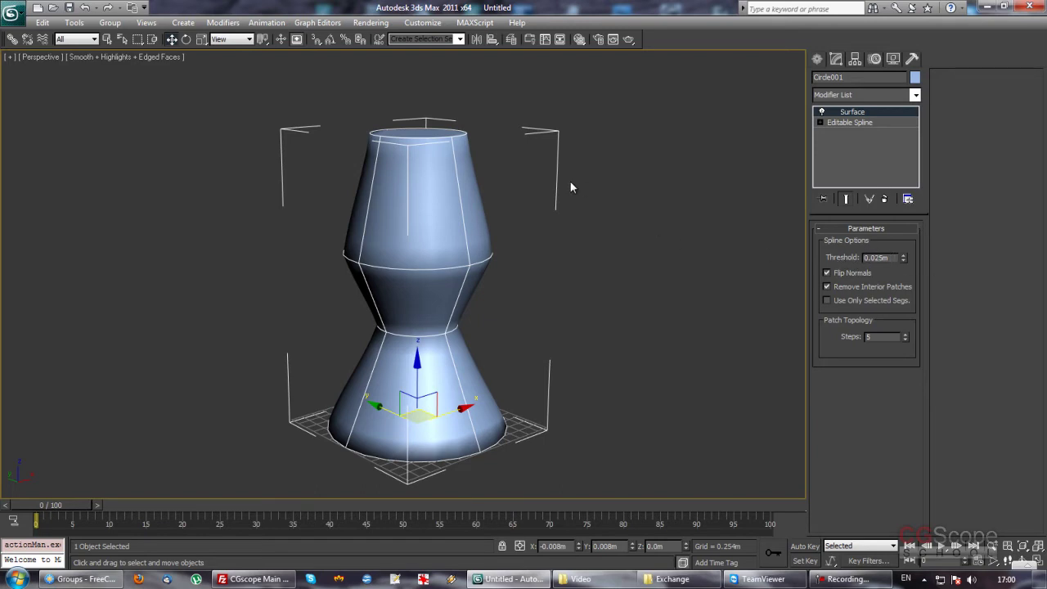
{"action": "scroll", "coordinate": [494, 184], "scroll_direction": "up", "scroll_amount": 2}
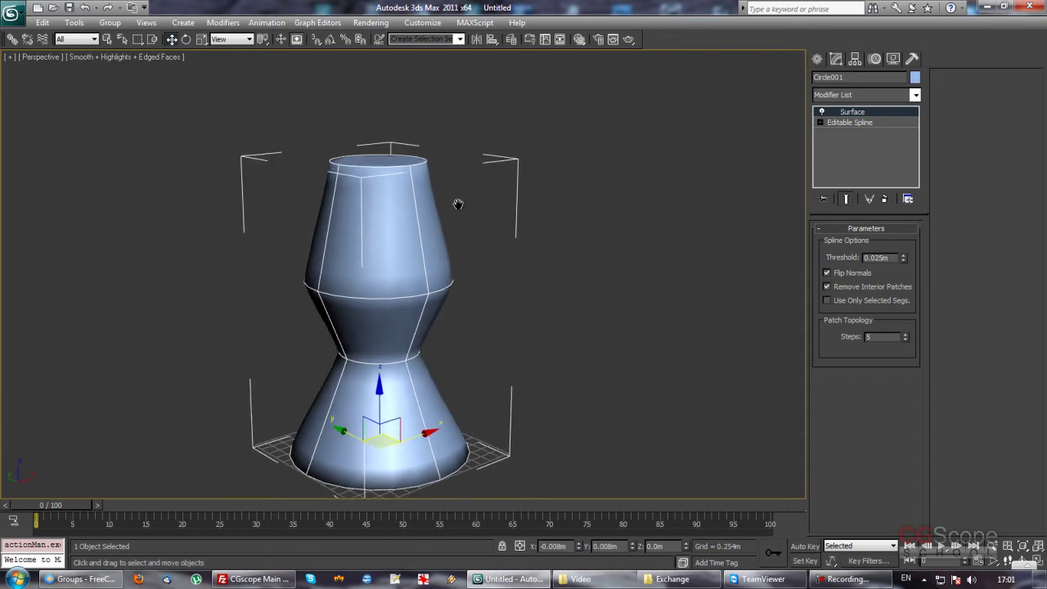
{"action": "scroll", "coordinate": [453, 211], "scroll_direction": "up", "scroll_amount": 2}
{"action": "scroll", "coordinate": [459, 216], "scroll_direction": "up", "scroll_amount": 2}
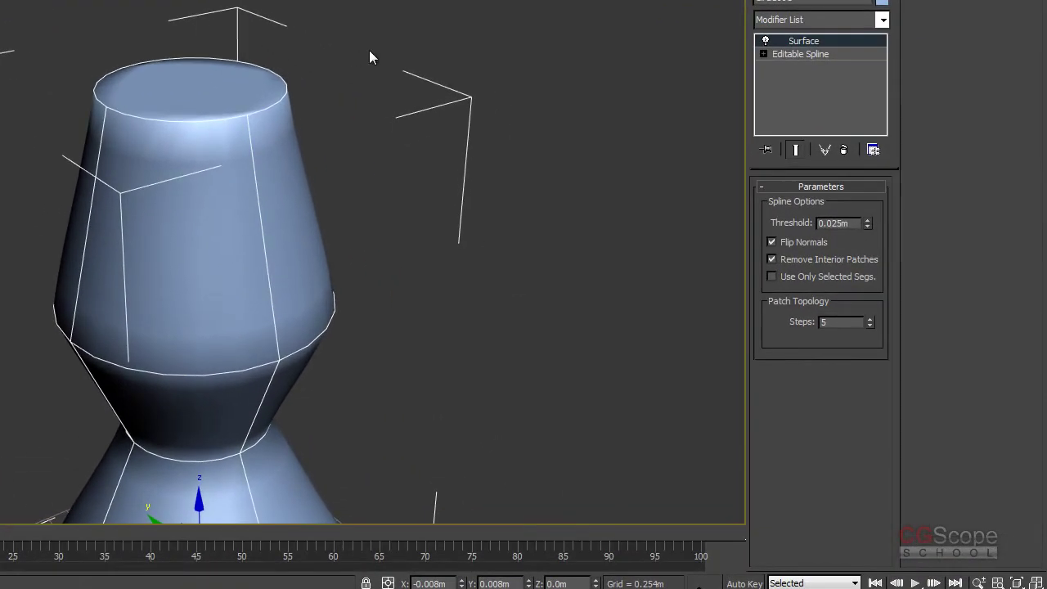
{"action": "middle_click_drag", "start_coordinate": [352, 57], "coordinate": [450, 63], "text": "alt"}
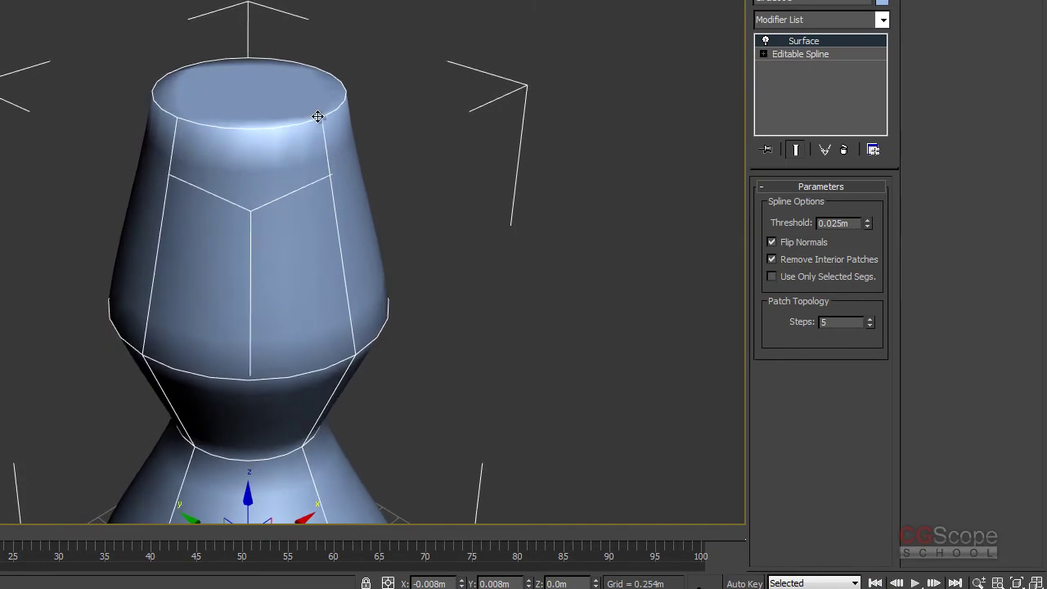
Pull one top-ring vertex out of line at Vertex level, then view the Surface result
{"action": "left_click", "coordinate": [764, 54]}
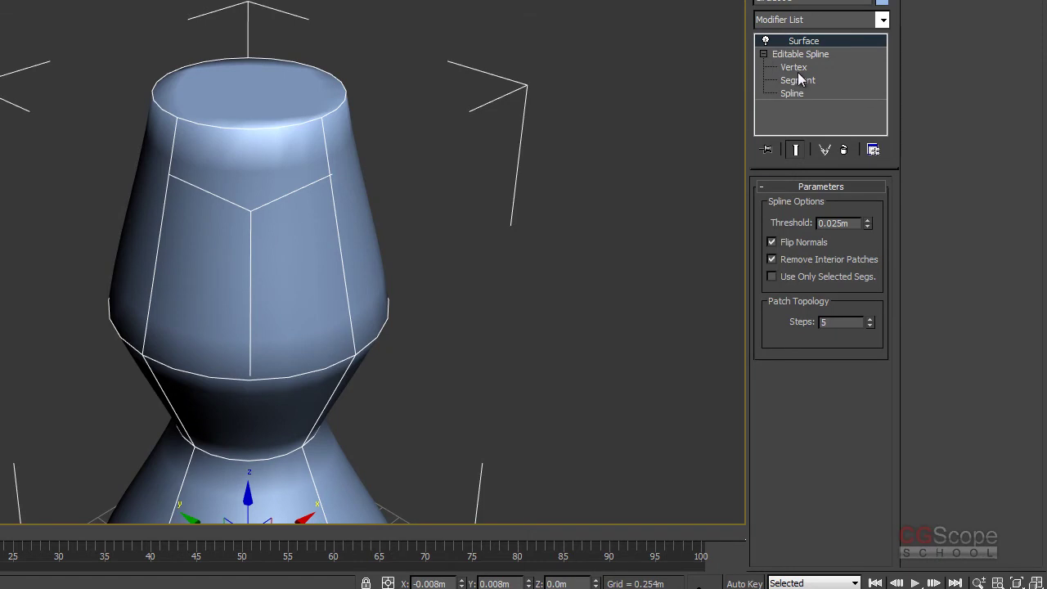
{"action": "left_click", "coordinate": [794, 67]}
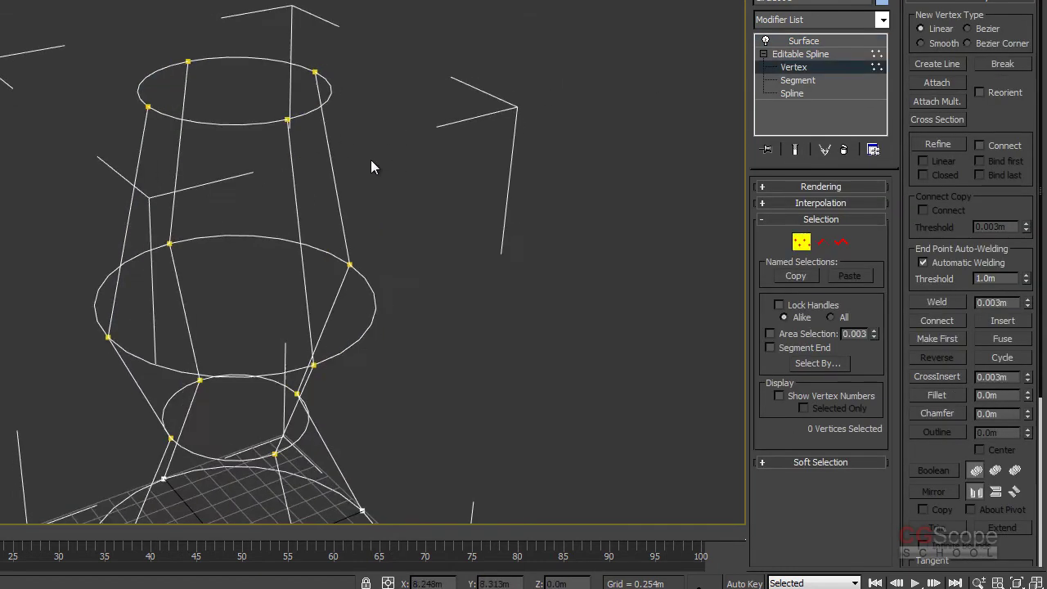
{"action": "left_click", "coordinate": [303, 121]}
{"action": "left_click_drag", "start_coordinate": [279, 128], "coordinate": [309, 143]}
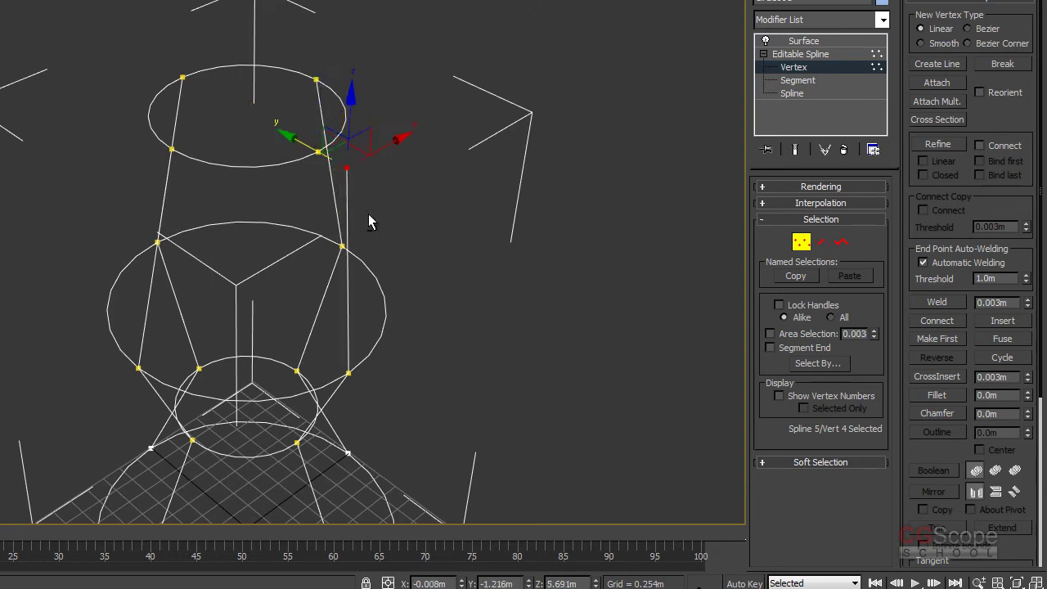
{"action": "middle_click_drag", "start_coordinate": [345, 215], "coordinate": [419, 150], "text": "alt"}
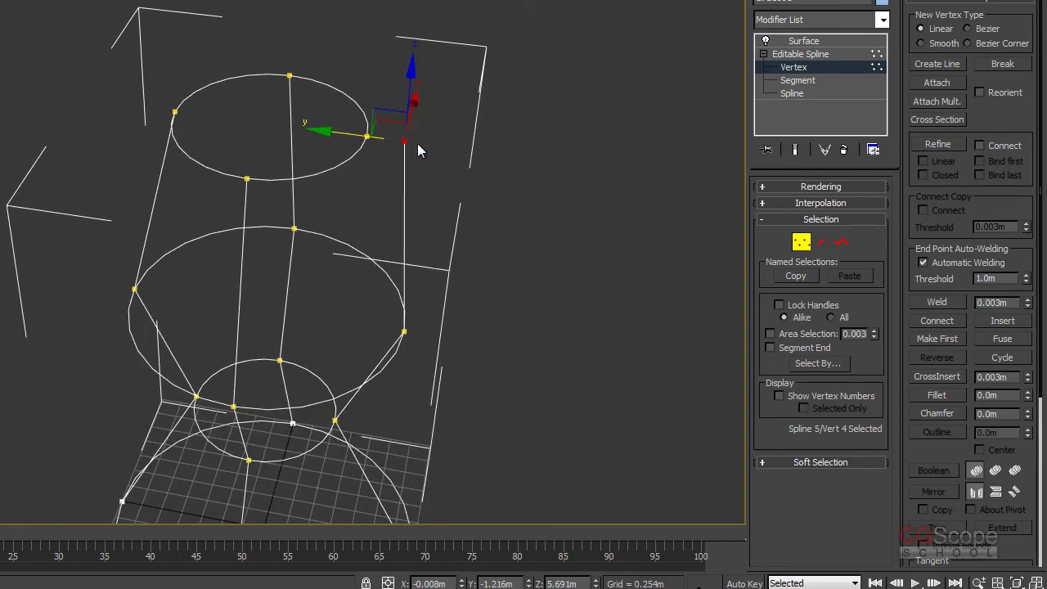
{"action": "left_click", "coordinate": [818, 54]}
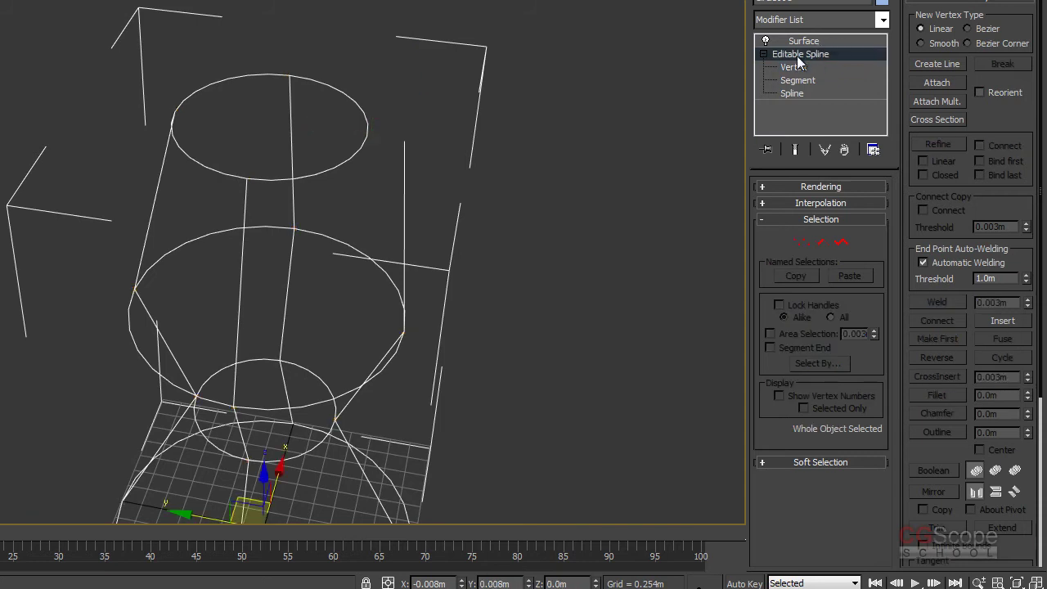
{"action": "left_click", "coordinate": [815, 43]}
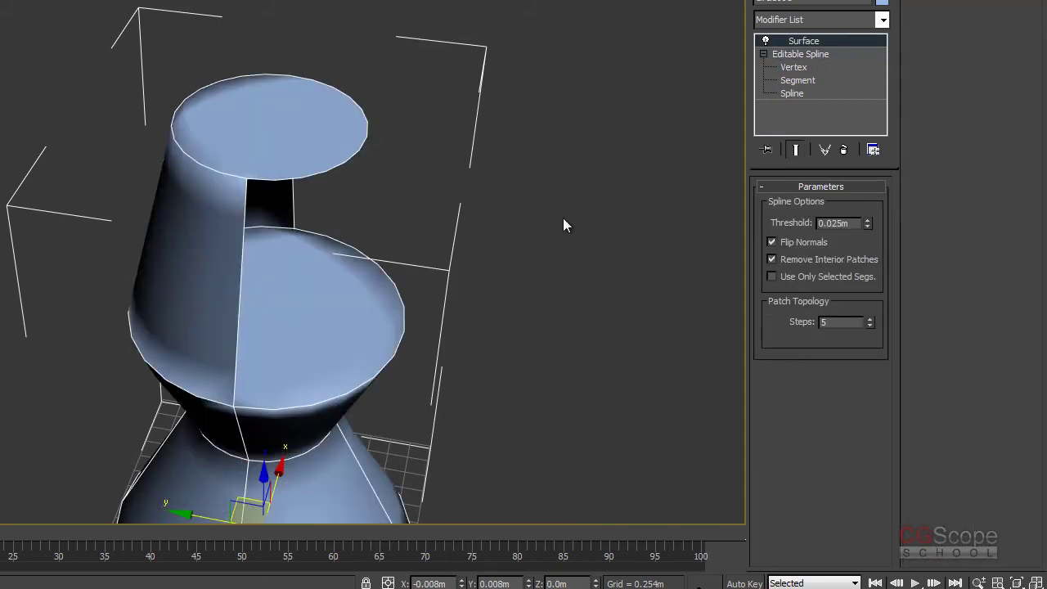
{"action": "middle_click_drag", "start_coordinate": [461, 216], "coordinate": [514, 229], "text": "alt"}
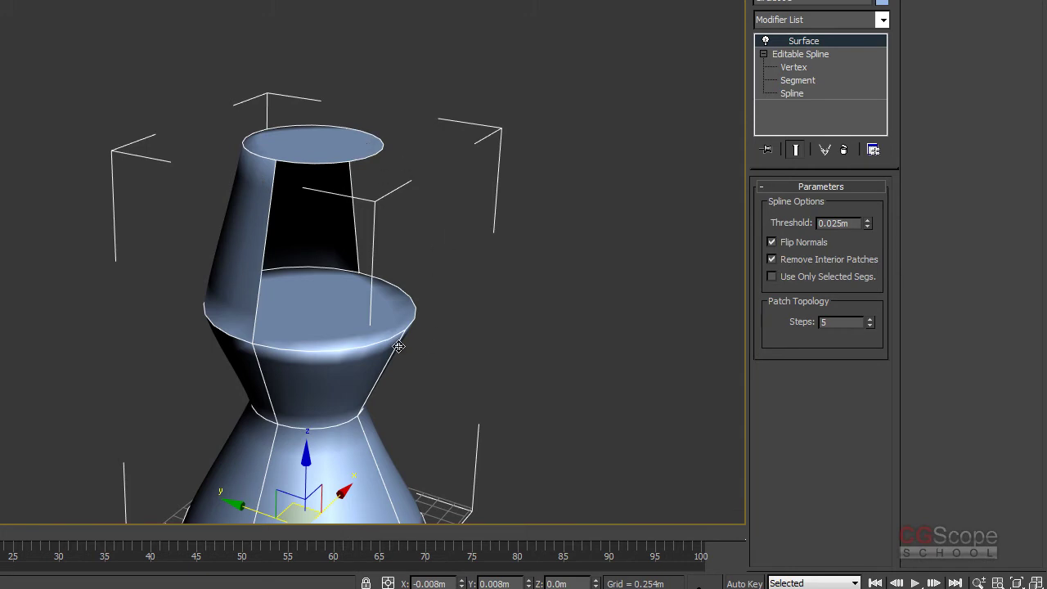
{"action": "mouse_move", "coordinate": [450, 230]}
{"action": "middle_mouse_down", "text": "alt"}
{"action": "mouse_move", "coordinate": [486, 229]}
{"action": "mouse_move", "coordinate": [472, 217]}
{"action": "mouse_move", "coordinate": [687, 93]}
{"action": "middle_mouse_up", "text": "alt"}
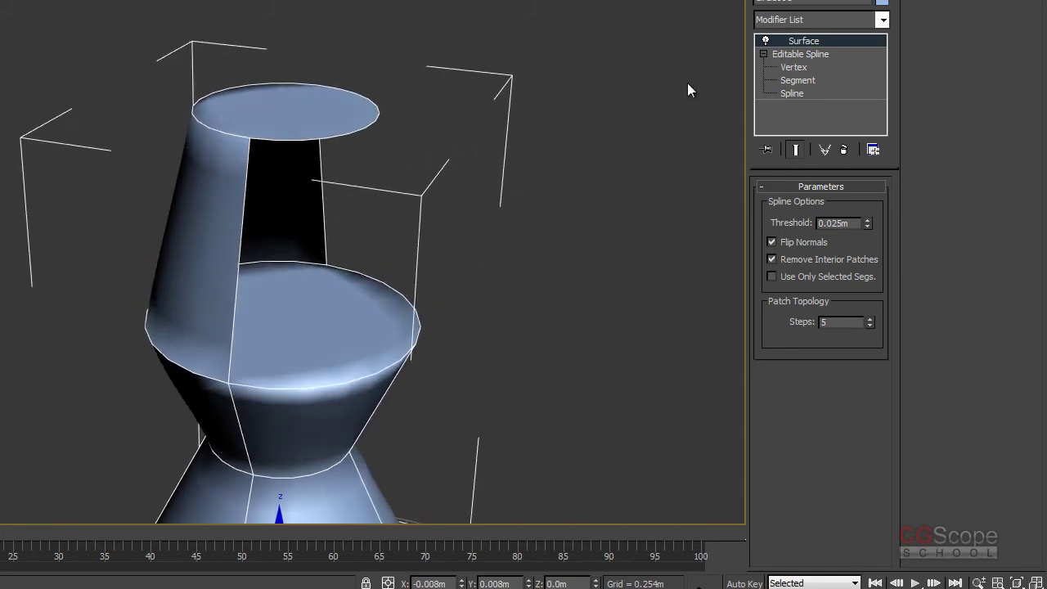
Slide the top-ring vertex further left and return to the shaded Surface view
{"action": "left_click", "coordinate": [793, 69]}
{"action": "left_click_drag", "start_coordinate": [366, 125], "coordinate": [335, 128]}
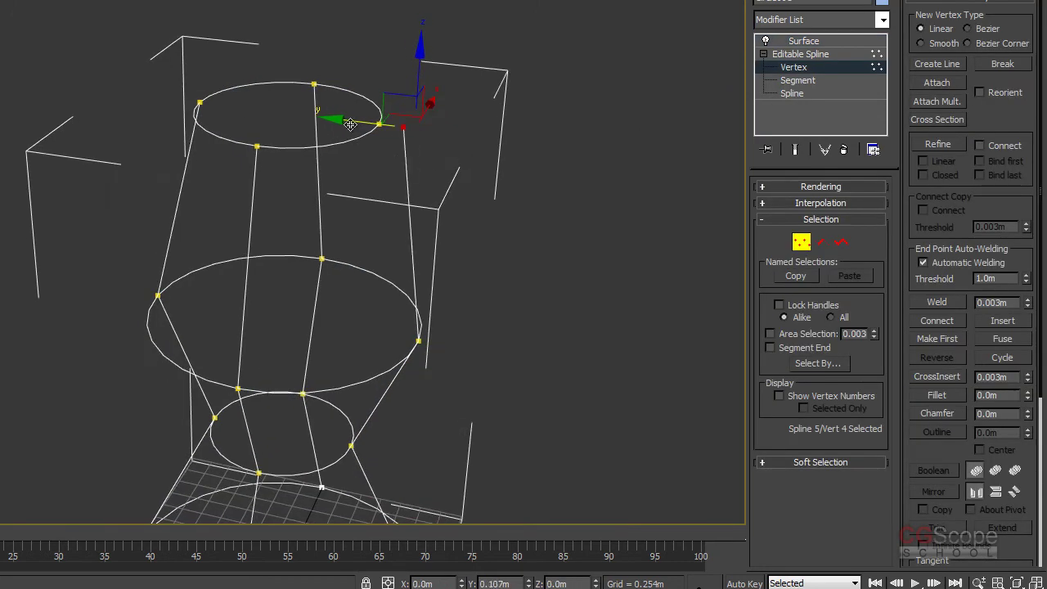
{"action": "left_click", "coordinate": [800, 240]}
{"action": "left_click", "coordinate": [819, 40]}
{"action": "mouse_move", "coordinate": [600, 190]}
{"action": "middle_mouse_down"}
{"action": "mouse_move", "coordinate": [568, 183]}
{"action": "mouse_move", "coordinate": [575, 192]}
{"action": "middle_mouse_up"}
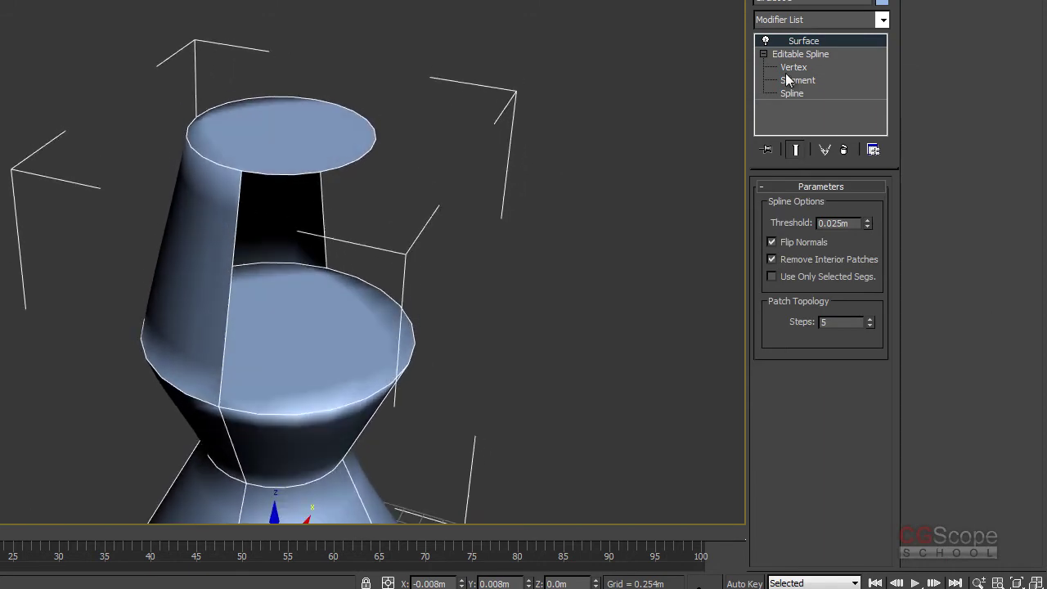
Try a Surface Threshold of 0.1m, then settle on 0.02m
{"action": "left_click", "coordinate": [839, 222]}
{"action": "type", "text": "0.1"}
{"action": "key", "text": "Return"}
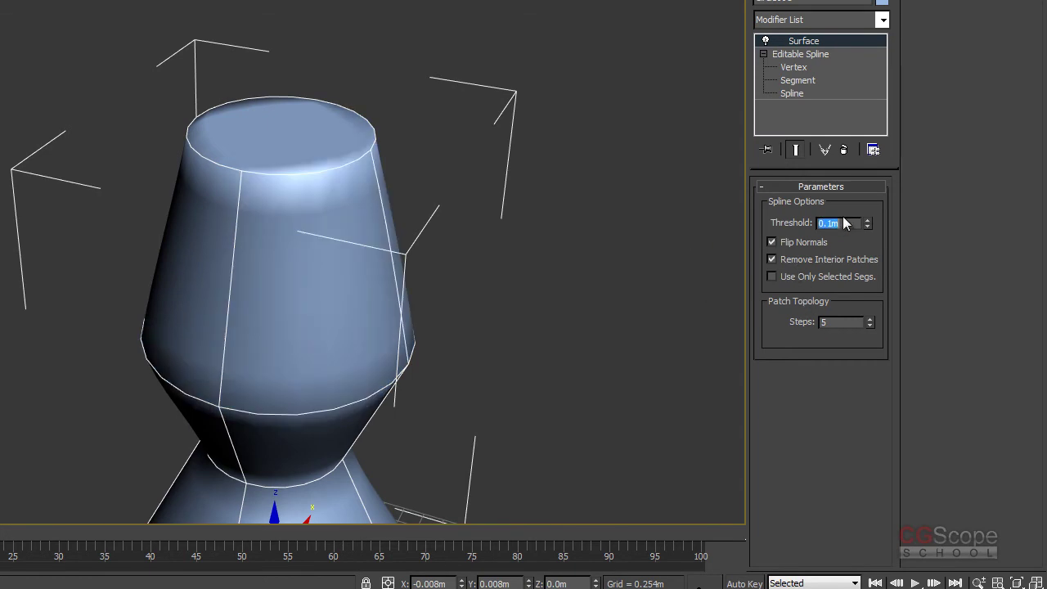
{"action": "scroll", "coordinate": [472, 191], "scroll_direction": "down", "scroll_amount": 3}
{"action": "scroll", "coordinate": [517, 238], "scroll_direction": "down", "scroll_amount": 2}
{"action": "middle_click_drag", "start_coordinate": [517, 238], "coordinate": [536, 276]}
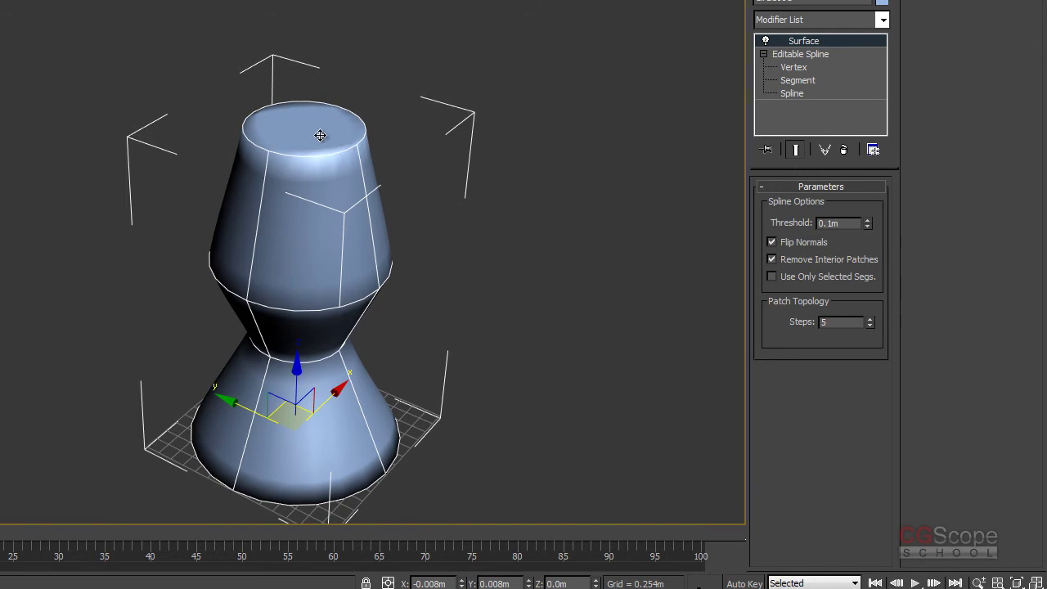
{"action": "middle_click_drag", "start_coordinate": [351, 149], "coordinate": [390, 180]}
{"action": "double_click", "coordinate": [843, 226]}
{"action": "type", "text": "0.02"}
{"action": "key", "text": "Return"}
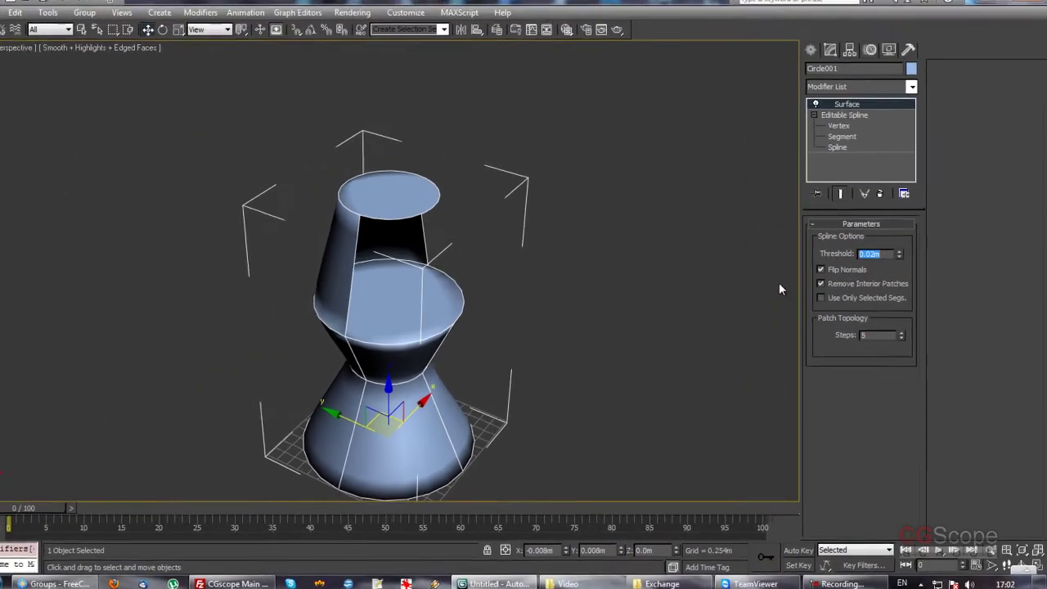
{"action": "scroll", "coordinate": [573, 354], "scroll_direction": "down", "scroll_amount": 2}
{"action": "scroll", "coordinate": [574, 354], "scroll_direction": "up", "scroll_amount": 5}
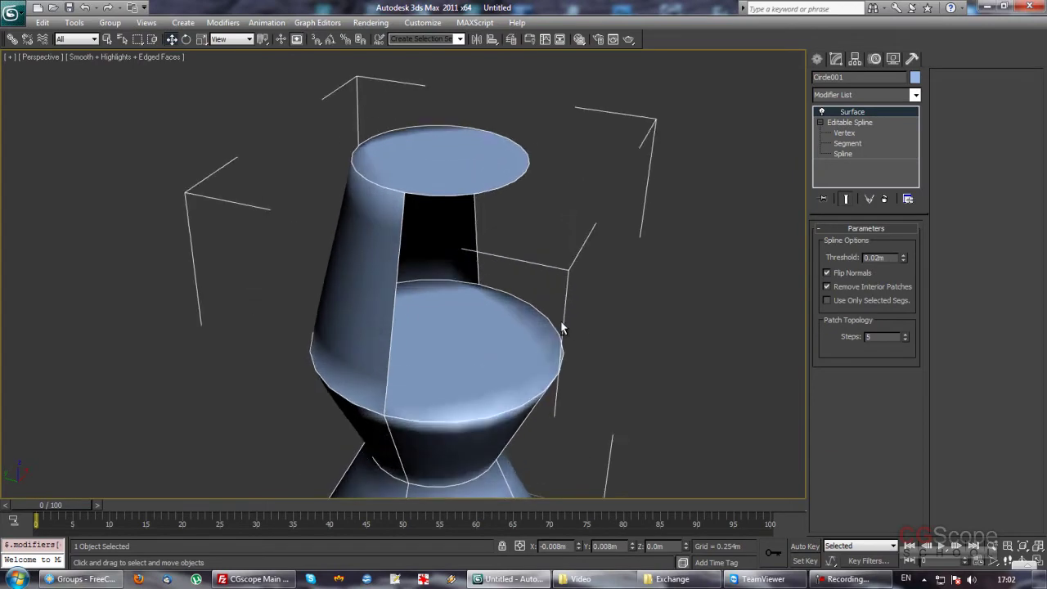
At Vertex level, select the two gap vertices, try Fuse, then undo it
{"action": "left_click", "coordinate": [844, 133]}
{"action": "scroll", "coordinate": [624, 243], "scroll_direction": "up", "scroll_amount": 2}
{"action": "left_click_drag", "start_coordinate": [634, 215], "coordinate": [576, 182]}
{"action": "scroll", "coordinate": [963, 432], "scroll_direction": "down", "scroll_amount": 1}
{"action": "mouse_move", "coordinate": [963, 432]}
{"action": "left_mouse_down"}
{"action": "mouse_move", "coordinate": [939, 279]}
{"action": "mouse_move", "coordinate": [932, 391]}
{"action": "left_mouse_up"}
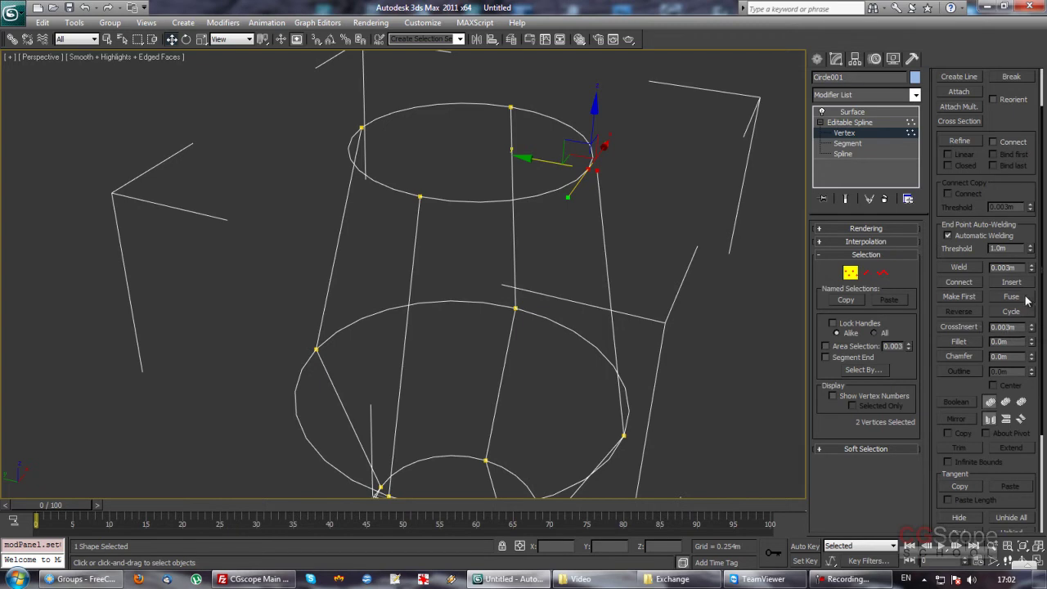
{"action": "mouse_move", "coordinate": [469, 213]}
{"action": "middle_mouse_down", "text": "alt"}
{"action": "mouse_move", "coordinate": [497, 226]}
{"action": "mouse_move", "coordinate": [593, 182]}
{"action": "middle_mouse_up", "text": "alt"}
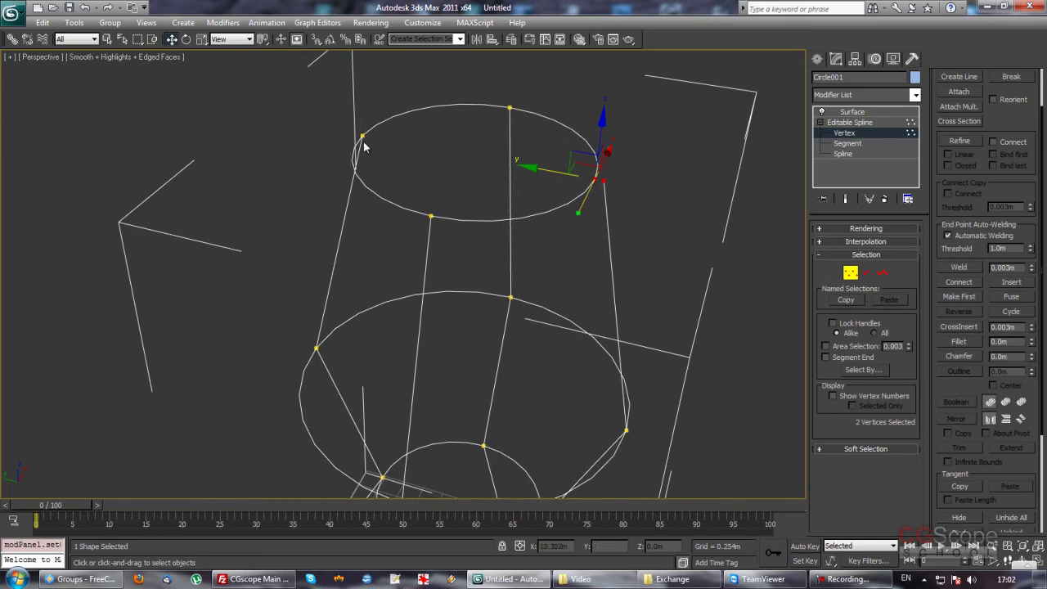
{"action": "left_click", "coordinate": [1012, 298]}
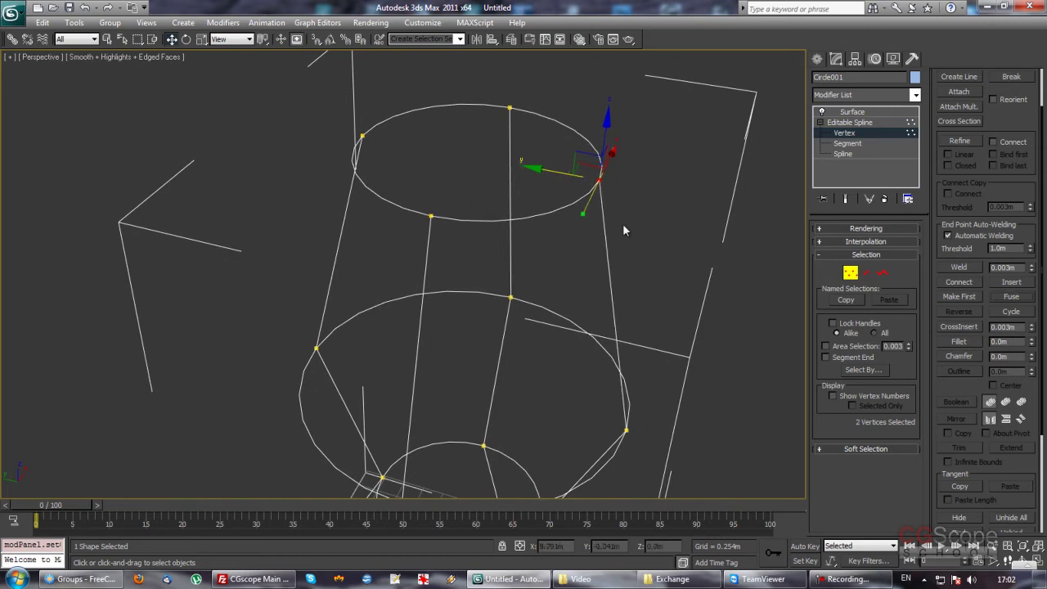
{"action": "middle_click_drag", "start_coordinate": [700, 238], "coordinate": [656, 217], "text": "alt"}
{"action": "key", "text": "ctrl+z"}
Enable Snaps and snap the stray vertex onto its ring vertex
{"action": "left_click", "coordinate": [316, 39]}
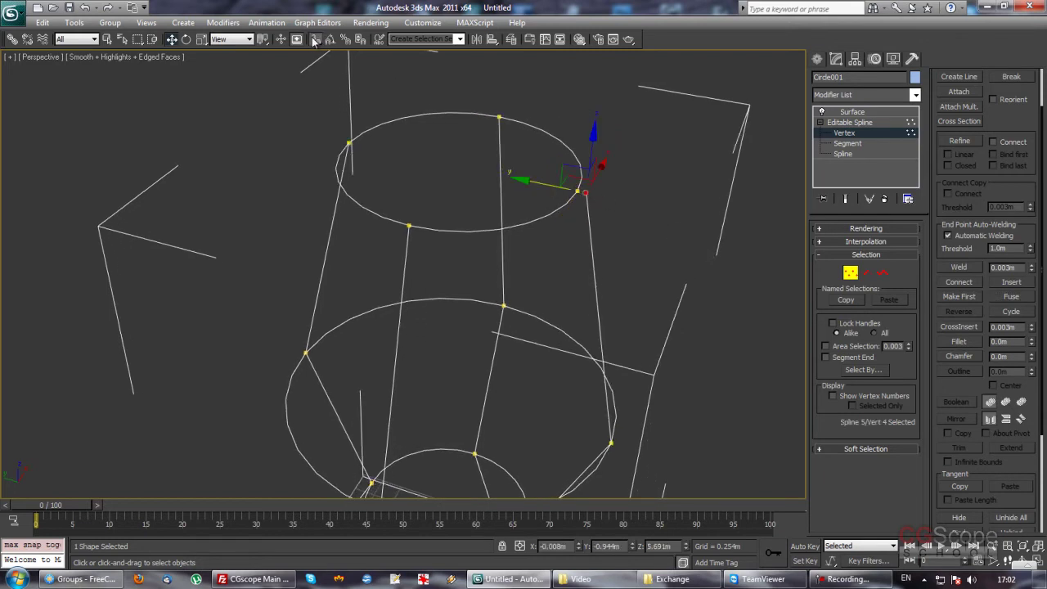
{"action": "left_click_drag", "start_coordinate": [585, 193], "coordinate": [577, 191]}
{"action": "left_click", "coordinate": [647, 215]}
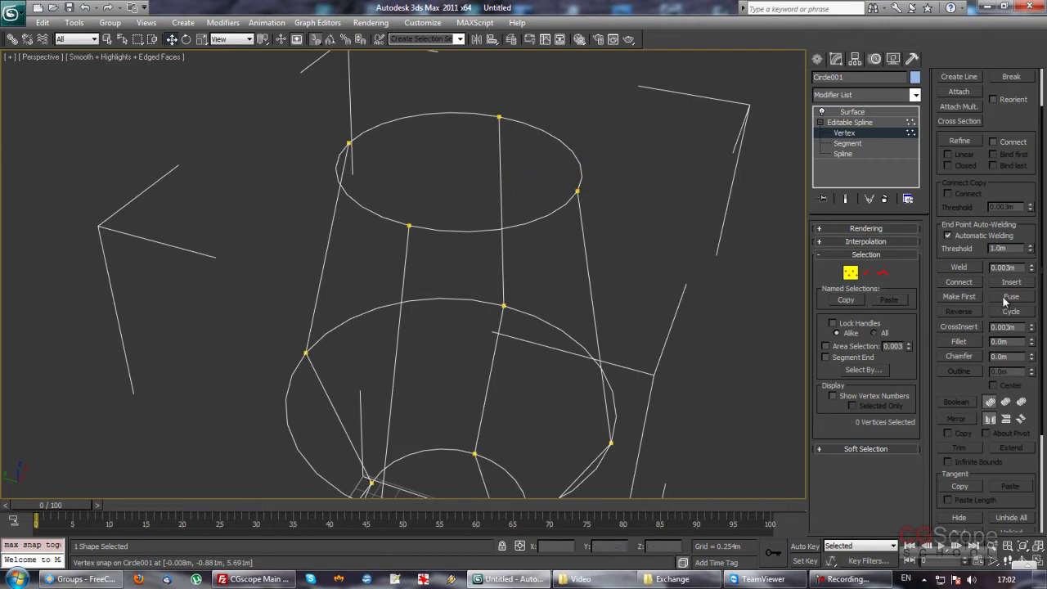
{"action": "middle_click_drag", "start_coordinate": [641, 211], "coordinate": [643, 211]}
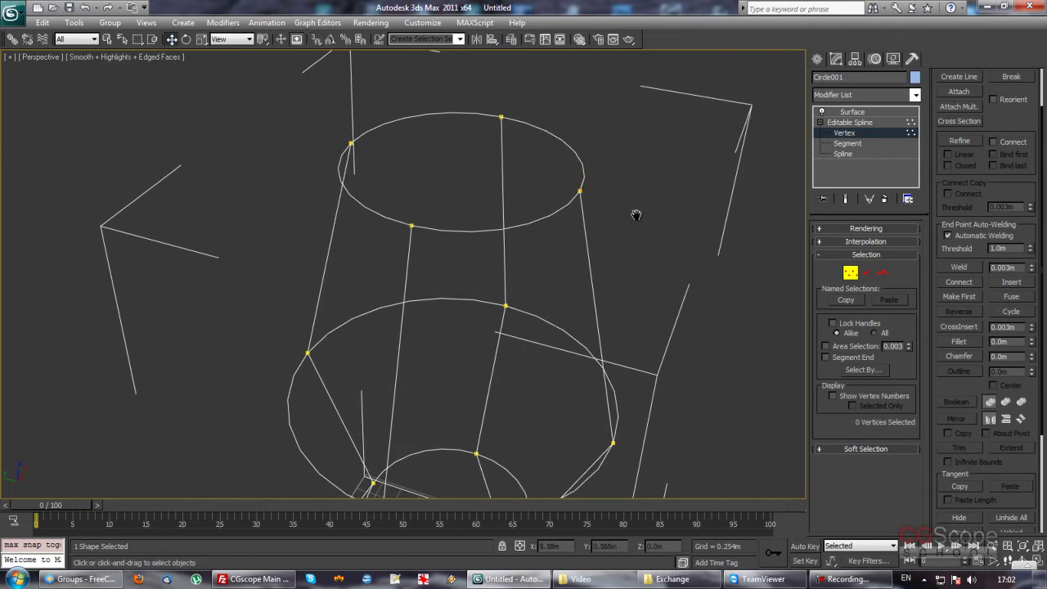
{"action": "scroll", "coordinate": [594, 192], "scroll_direction": "down", "scroll_amount": 3}
{"action": "scroll", "coordinate": [545, 240], "scroll_direction": "down", "scroll_amount": 2}
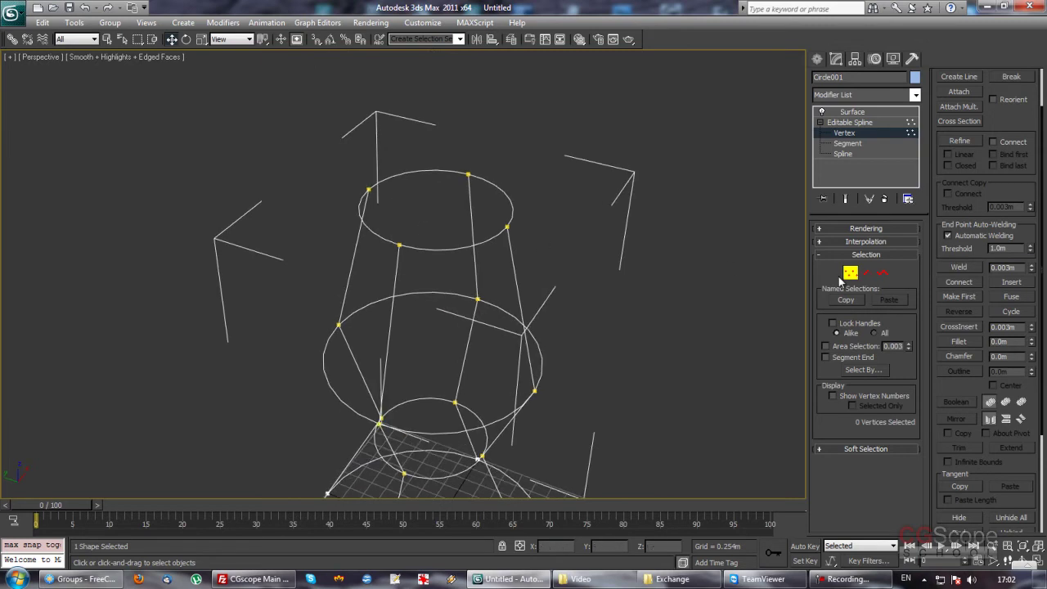
Return to the Surface modifier to view the closed, shaded vase
{"action": "key", "text": "ctrl+b"}
{"action": "left_click", "coordinate": [866, 112]}
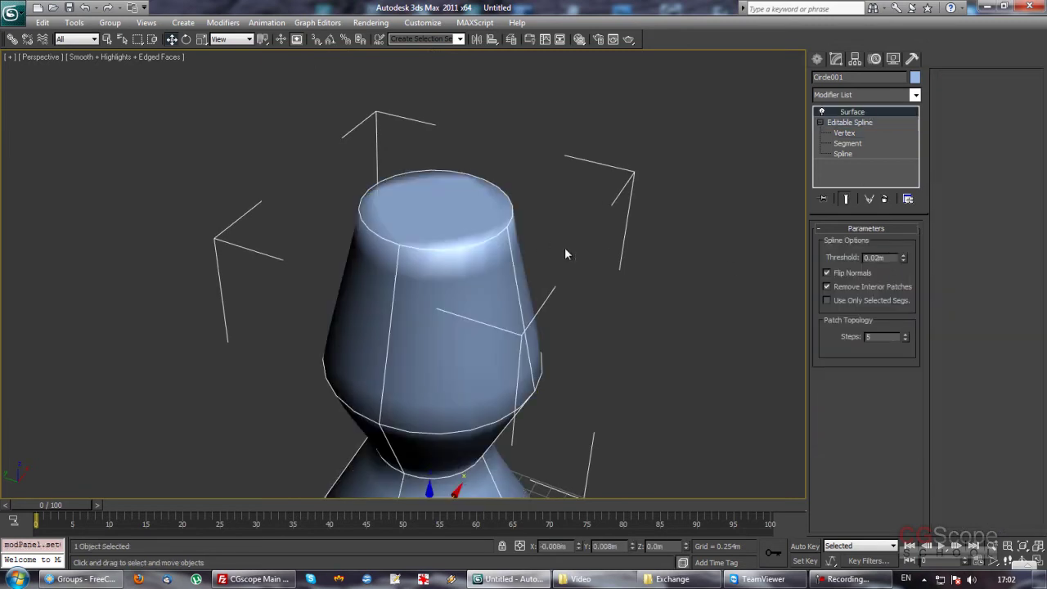
{"action": "scroll", "coordinate": [607, 200], "scroll_direction": "down", "scroll_amount": 2}
{"action": "scroll", "coordinate": [592, 207], "scroll_direction": "down", "scroll_amount": 4}
{"action": "scroll", "coordinate": [573, 224], "scroll_direction": "up", "scroll_amount": 2}
{"action": "scroll", "coordinate": [572, 221], "scroll_direction": "up", "scroll_amount": 2}
{"action": "scroll", "coordinate": [572, 225], "scroll_direction": "up", "scroll_amount": 1}
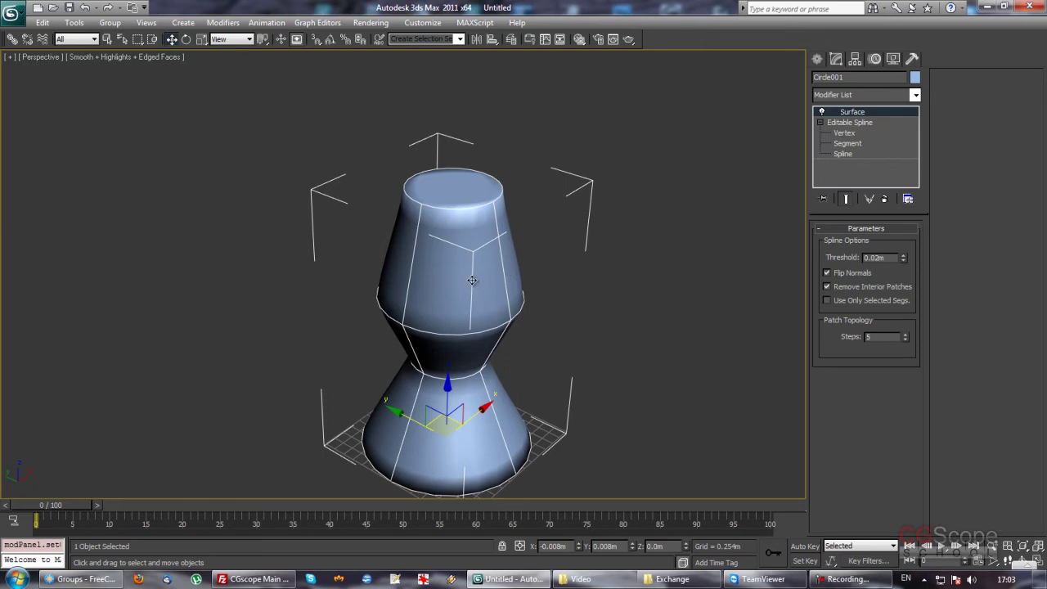
{"action": "middle_click_drag", "start_coordinate": [516, 282], "coordinate": [603, 275]}
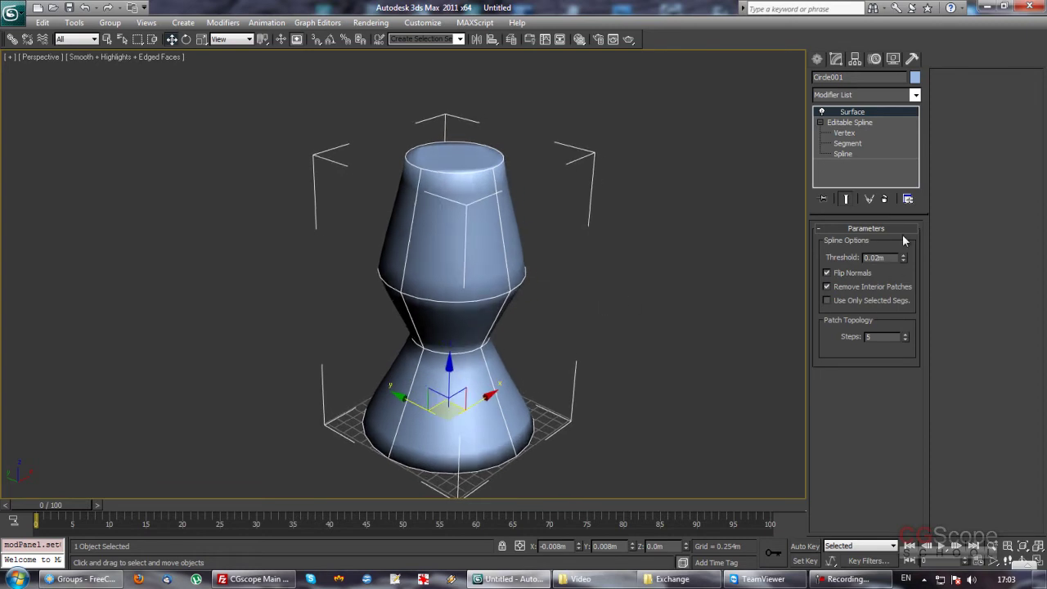
{"action": "left_click", "coordinate": [855, 273]}
{"action": "left_click", "coordinate": [856, 272]}
{"action": "left_click", "coordinate": [855, 272]}
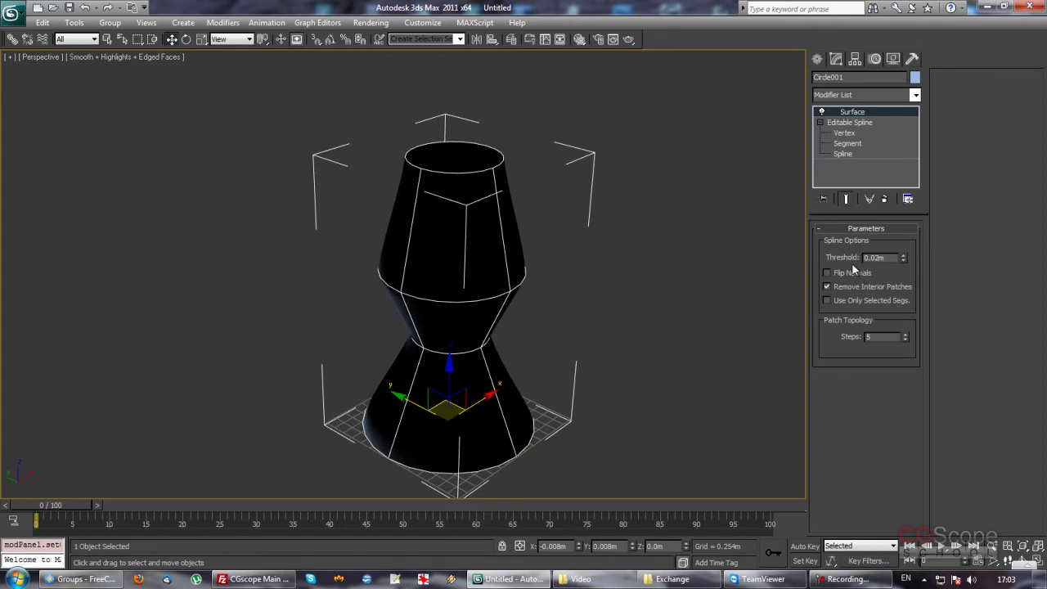
{"action": "scroll", "coordinate": [552, 276], "scroll_direction": "up", "scroll_amount": 1}
{"action": "scroll", "coordinate": [544, 259], "scroll_direction": "up", "scroll_amount": 2}
{"action": "scroll", "coordinate": [540, 258], "scroll_direction": "up", "scroll_amount": 2}
{"action": "scroll", "coordinate": [538, 259], "scroll_direction": "up", "scroll_amount": 2}
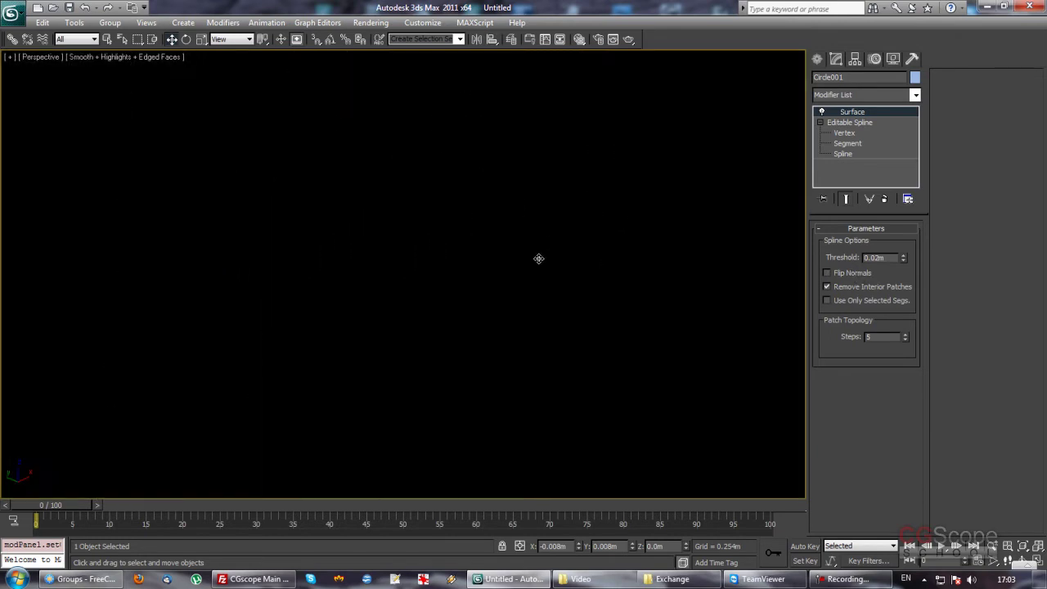
{"action": "scroll", "coordinate": [537, 260], "scroll_direction": "up", "scroll_amount": 2}
{"action": "scroll", "coordinate": [522, 342], "scroll_direction": "up", "scroll_amount": 1}
{"action": "mouse_move", "coordinate": [522, 341]}
{"action": "middle_mouse_down", "text": "alt"}
{"action": "mouse_move", "coordinate": [561, 334]}
{"action": "mouse_move", "coordinate": [480, 269]}
{"action": "mouse_move", "coordinate": [468, 234]}
{"action": "mouse_move", "coordinate": [502, 416]}
{"action": "mouse_move", "coordinate": [505, 342]}
{"action": "middle_mouse_up", "text": "alt"}
{"action": "scroll", "coordinate": [507, 294], "scroll_direction": "down", "scroll_amount": 3}
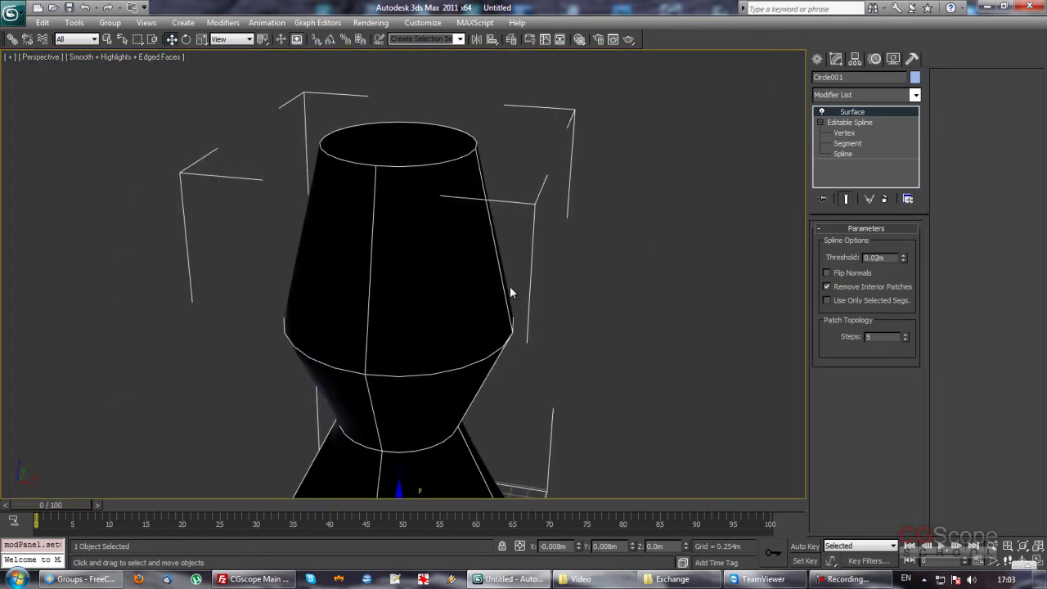
{"action": "scroll", "coordinate": [508, 289], "scroll_direction": "down", "scroll_amount": 2}
{"action": "scroll", "coordinate": [539, 301], "scroll_direction": "down", "scroll_amount": 1}
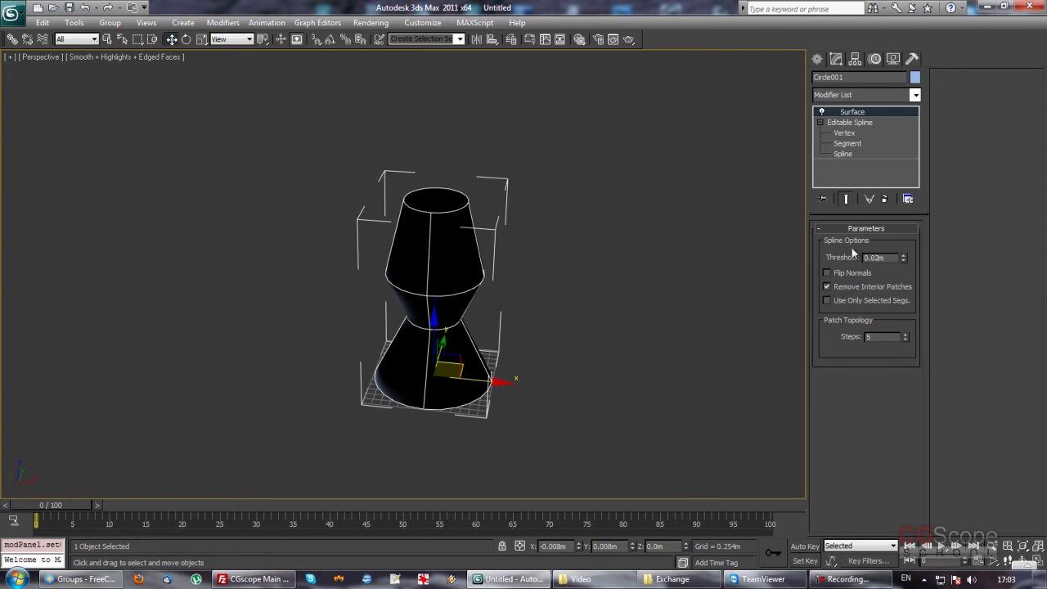
{"action": "left_click", "coordinate": [846, 276]}
{"action": "mouse_move", "coordinate": [532, 272]}
{"action": "middle_mouse_down", "text": "alt"}
{"action": "mouse_move", "coordinate": [506, 268]}
{"action": "mouse_move", "coordinate": [545, 275]}
{"action": "mouse_move", "coordinate": [538, 234]}
{"action": "mouse_move", "coordinate": [507, 267]}
{"action": "mouse_move", "coordinate": [516, 301]}
{"action": "mouse_move", "coordinate": [549, 293]}
{"action": "middle_mouse_up", "text": "alt"}
{"action": "scroll", "coordinate": [524, 295], "scroll_direction": "up", "scroll_amount": 4}
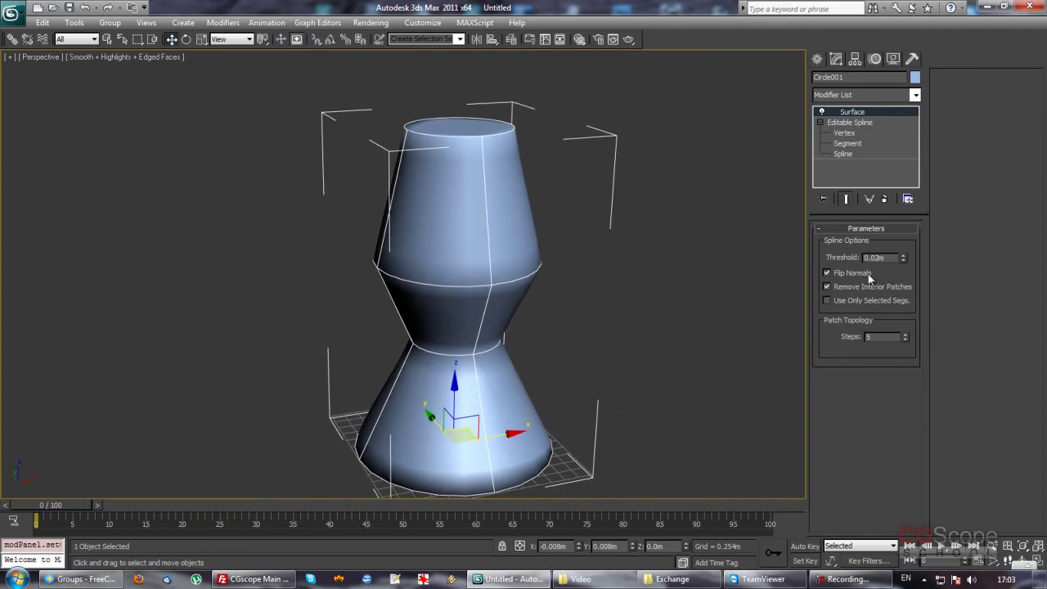
Frame the vase's upper part, show the Editable Spline cage, then reselect Circle001
{"action": "mouse_move", "coordinate": [662, 292]}
{"action": "middle_mouse_down", "text": "alt"}
{"action": "mouse_move", "coordinate": [631, 303]}
{"action": "mouse_move", "coordinate": [664, 288]}
{"action": "middle_mouse_up", "text": "alt"}
{"action": "scroll", "coordinate": [636, 299], "scroll_direction": "up", "scroll_amount": 3}
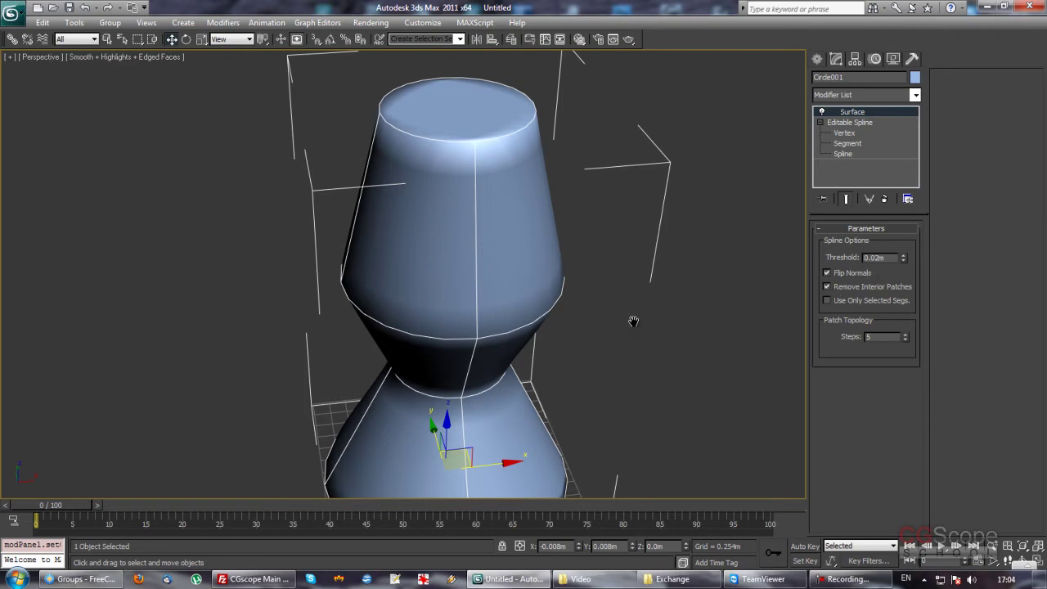
{"action": "middle_click_drag", "start_coordinate": [631, 320], "coordinate": [563, 276]}
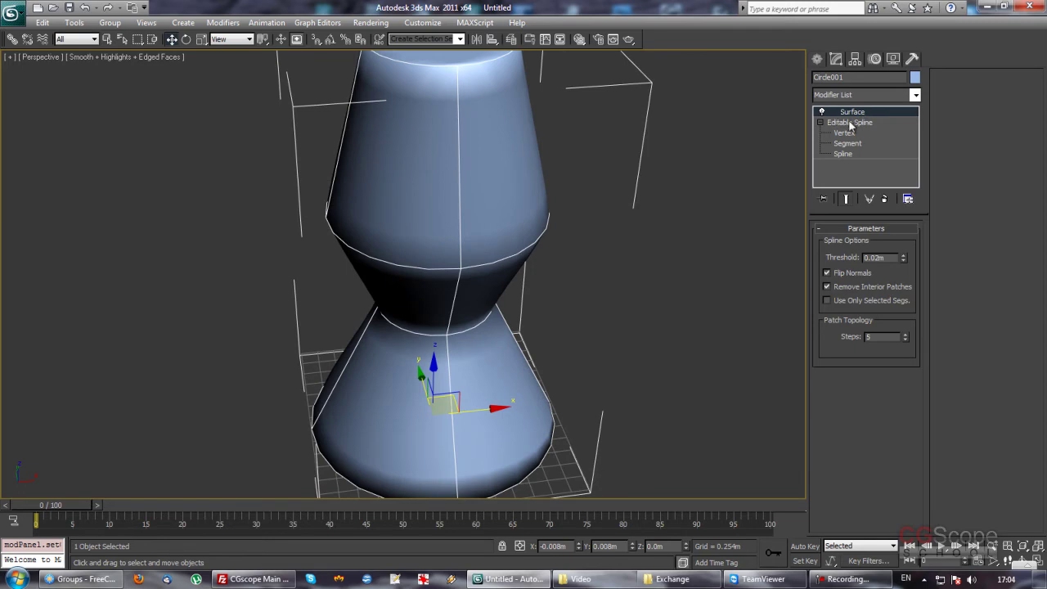
{"action": "left_click", "coordinate": [851, 122]}
{"action": "middle_click_drag", "start_coordinate": [624, 228], "coordinate": [606, 286]}
{"action": "left_click", "coordinate": [606, 307]}
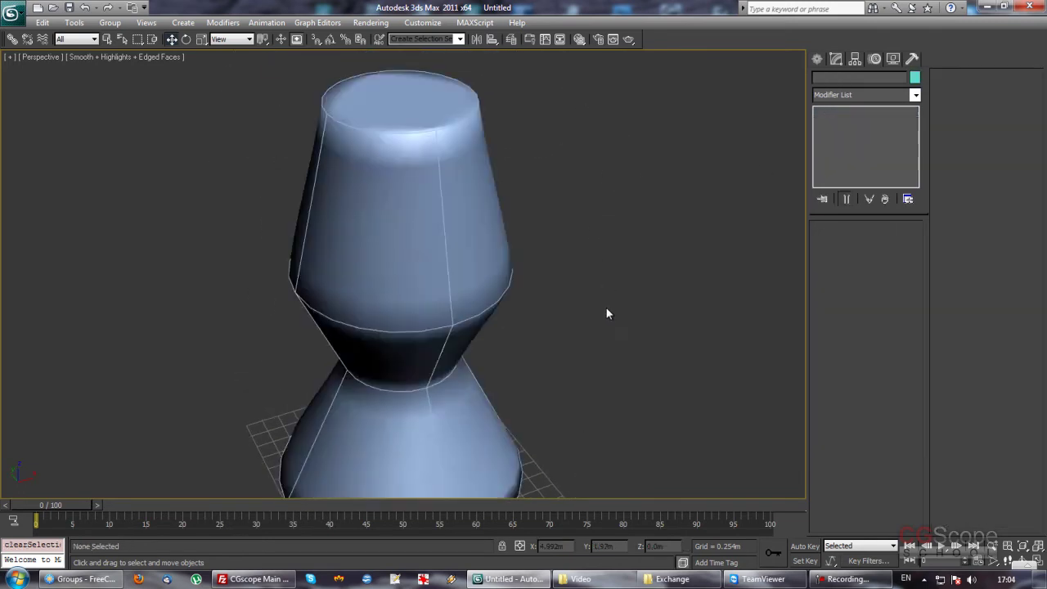
{"action": "left_click", "coordinate": [464, 250]}
{"action": "left_click", "coordinate": [464, 250]}
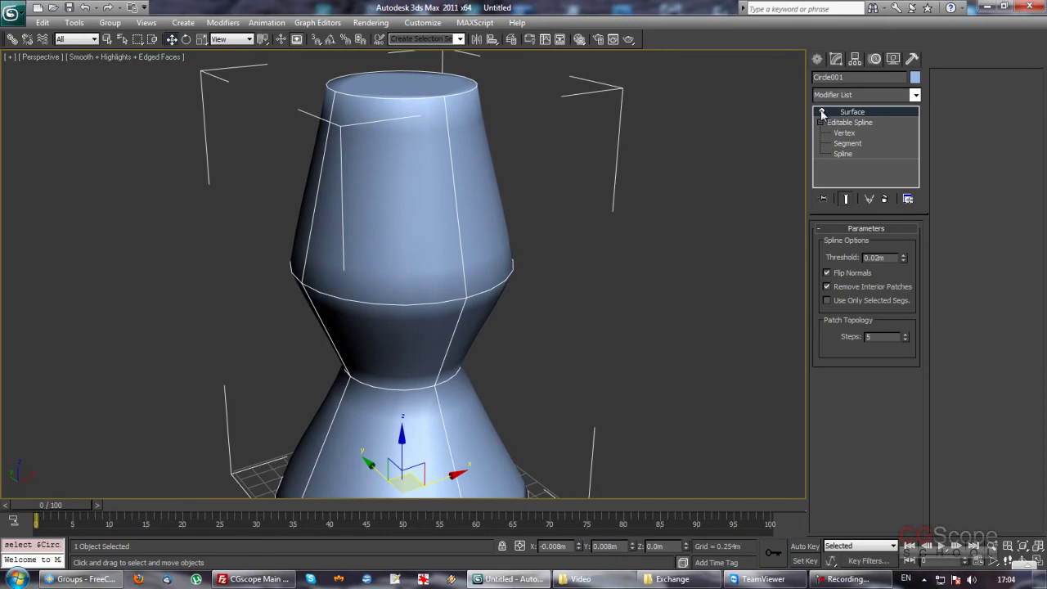
Disable the Surface modifier to inspect the cage, uncheck Remove Interior Patches, then re-enable Surface
{"action": "left_click", "coordinate": [821, 111]}
{"action": "middle_click_drag", "start_coordinate": [575, 273], "coordinate": [590, 281]}
{"action": "scroll", "coordinate": [591, 281], "scroll_direction": "up", "scroll_amount": 2}
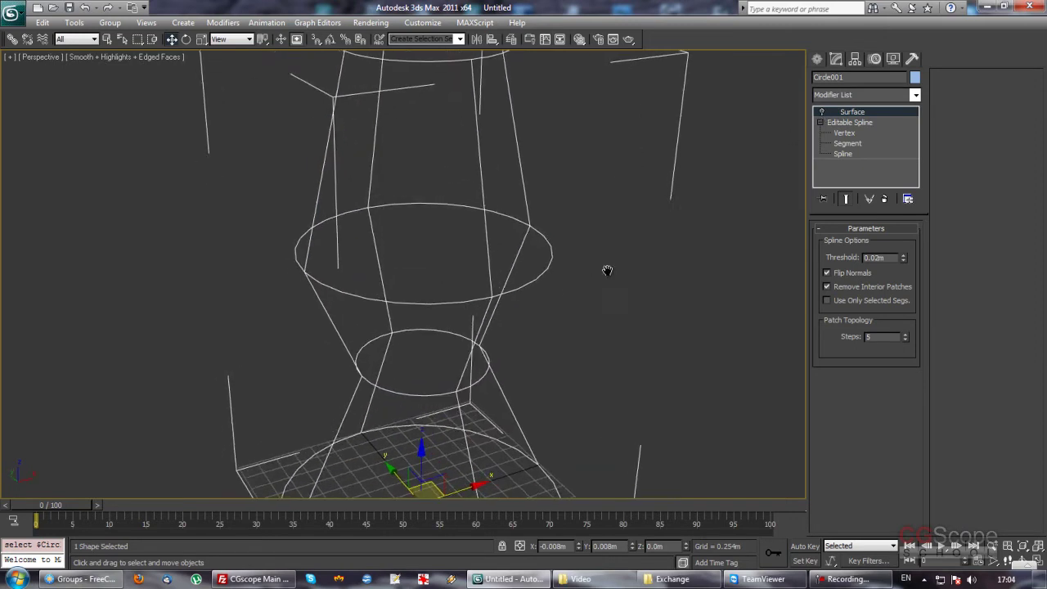
{"action": "scroll", "coordinate": [608, 271], "scroll_direction": "up", "scroll_amount": 1}
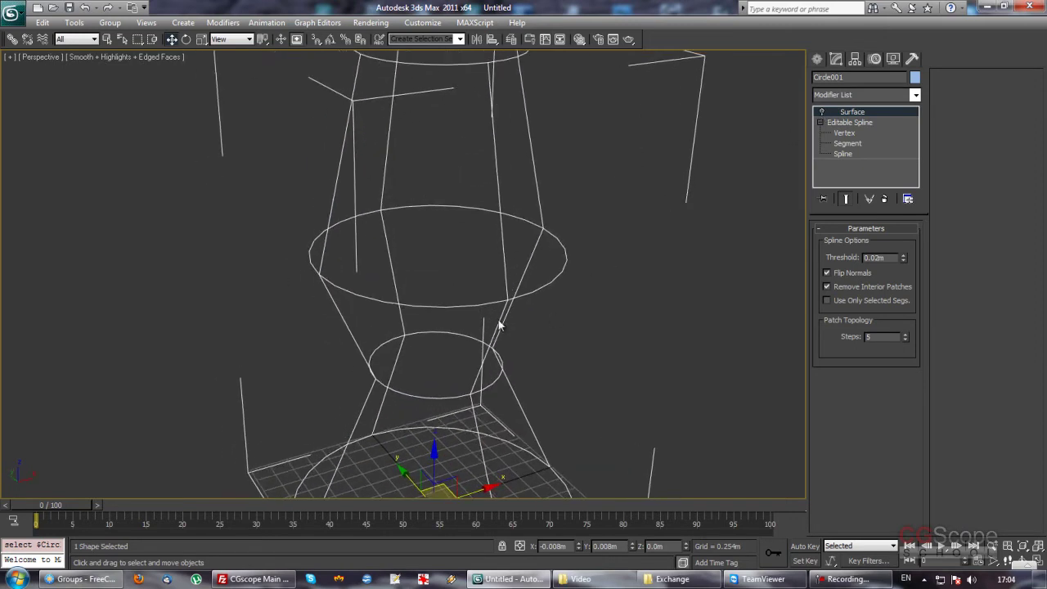
{"action": "mouse_move", "coordinate": [498, 269]}
{"action": "middle_mouse_down", "text": "alt"}
{"action": "mouse_move", "coordinate": [519, 288]}
{"action": "mouse_move", "coordinate": [583, 289]}
{"action": "middle_mouse_up", "text": "alt"}
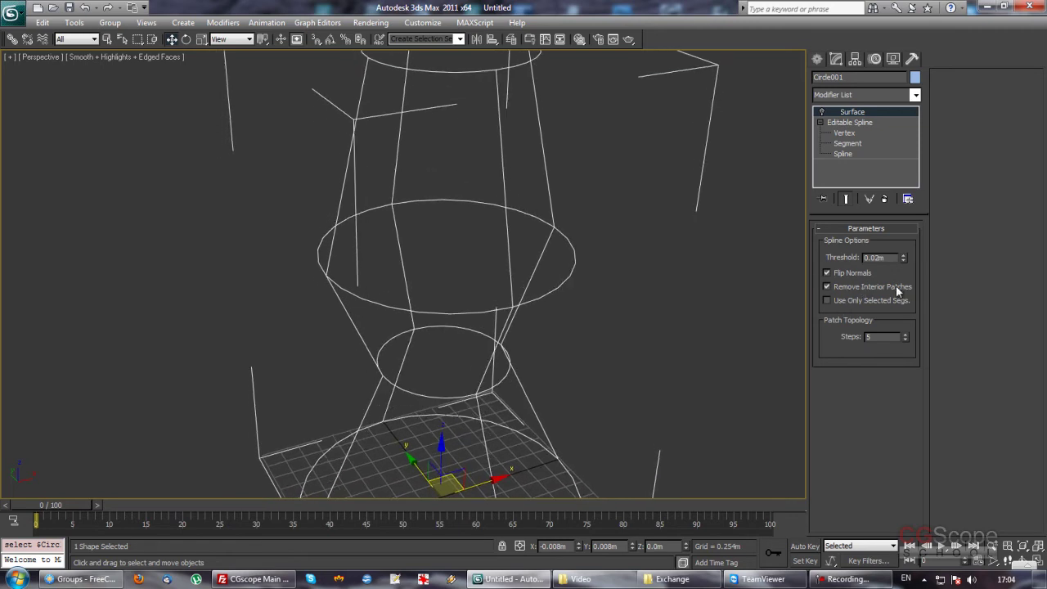
{"action": "scroll", "coordinate": [605, 286], "scroll_direction": "down", "scroll_amount": 1}
{"action": "scroll", "coordinate": [592, 290], "scroll_direction": "down", "scroll_amount": 2}
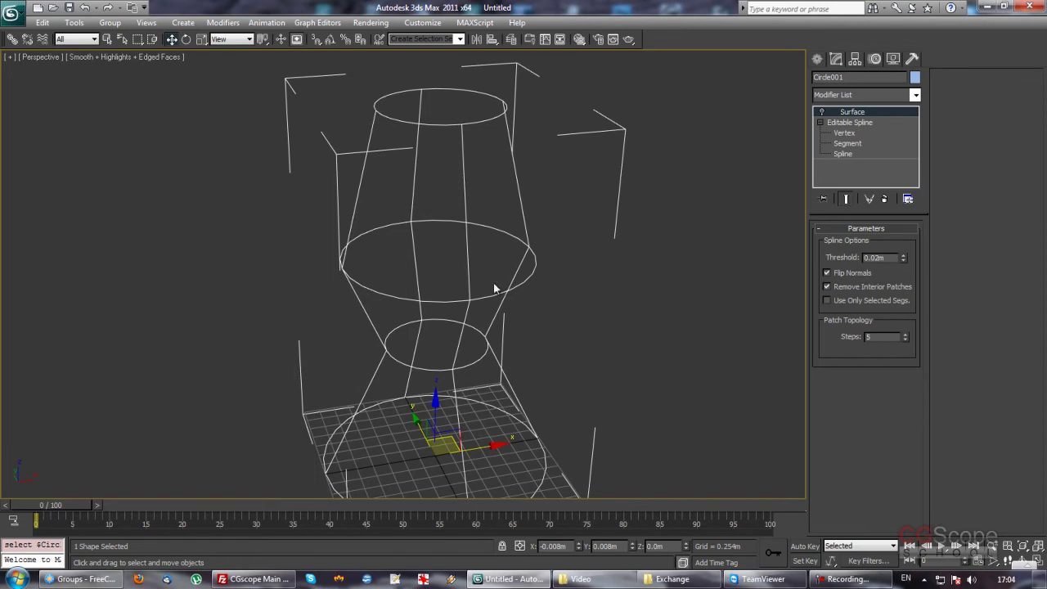
{"action": "middle_click_drag", "start_coordinate": [535, 360], "coordinate": [679, 304], "text": "alt"}
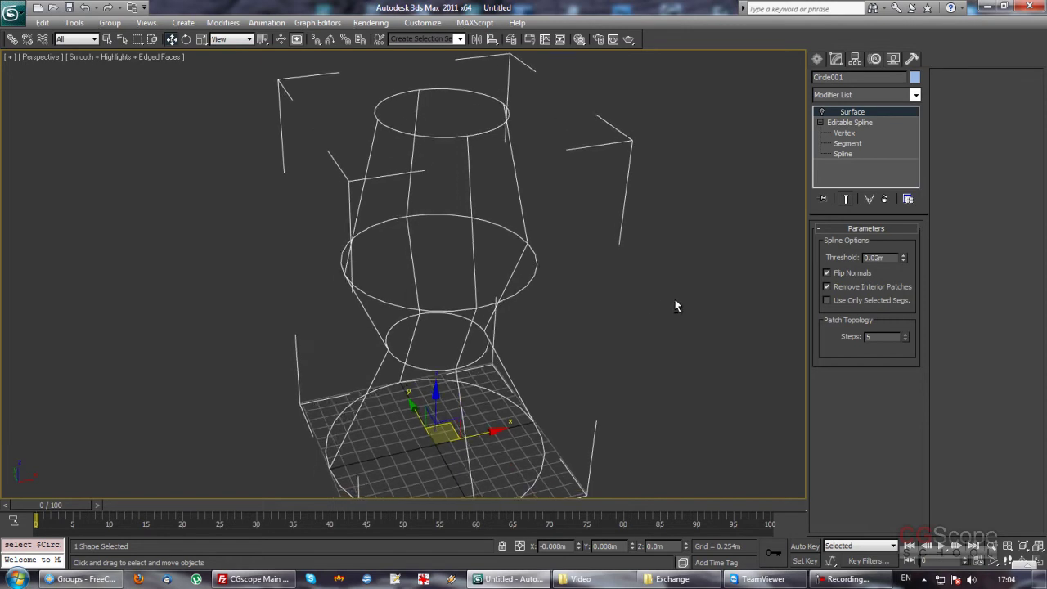
{"action": "left_click", "coordinate": [854, 287]}
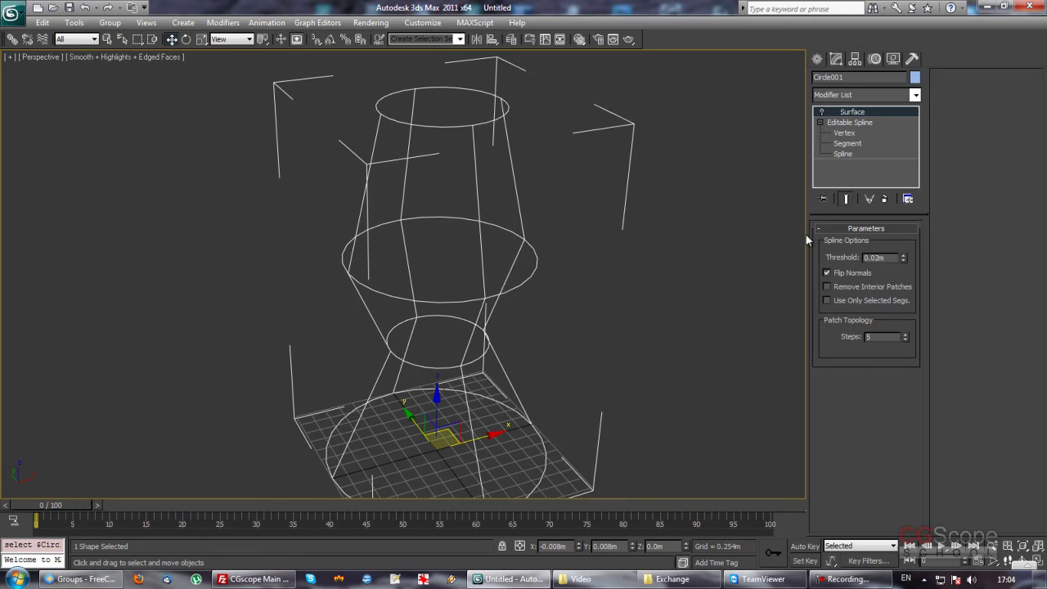
{"action": "left_click", "coordinate": [824, 114]}
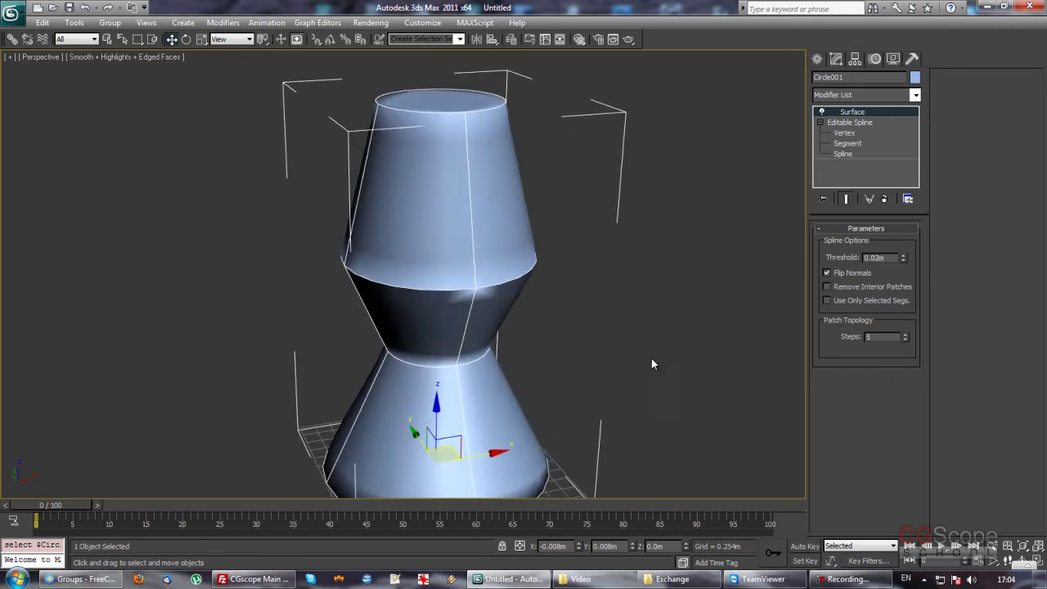
{"action": "left_click", "coordinate": [615, 358]}
Toggle Edged Faces off and back on while looking down into the vase's top
{"action": "scroll", "coordinate": [621, 329], "scroll_direction": "up", "scroll_amount": 3}
{"action": "key", "text": "F4"}
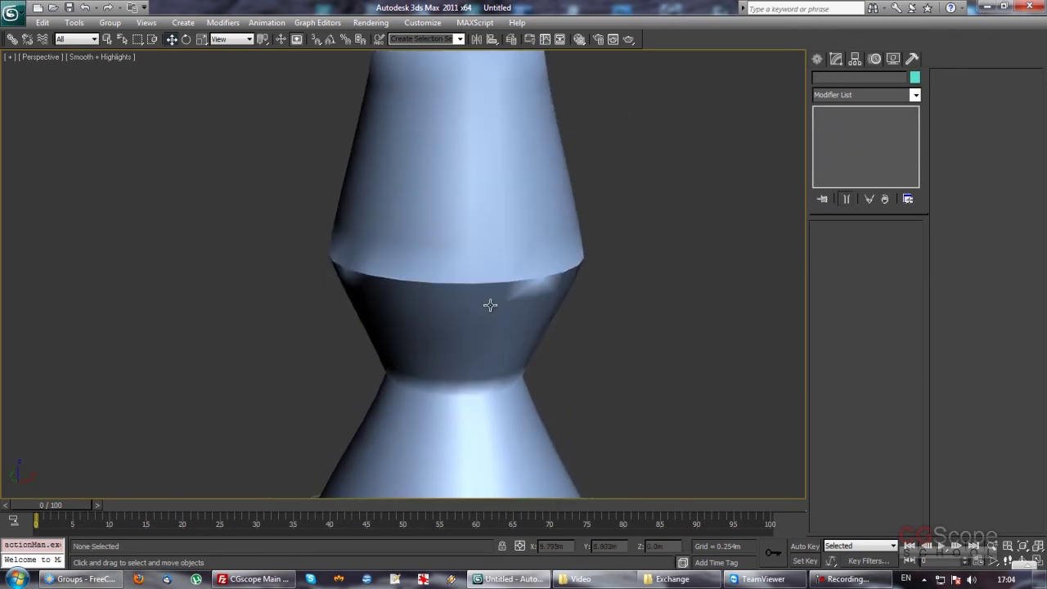
{"action": "mouse_move", "coordinate": [463, 292]}
{"action": "middle_mouse_down", "text": "alt"}
{"action": "mouse_move", "coordinate": [561, 293]}
{"action": "mouse_move", "coordinate": [498, 299]}
{"action": "mouse_move", "coordinate": [482, 320]}
{"action": "middle_mouse_up", "text": "alt"}
{"action": "scroll", "coordinate": [456, 311], "scroll_direction": "down", "scroll_amount": 1}
{"action": "scroll", "coordinate": [460, 308], "scroll_direction": "down", "scroll_amount": 3}
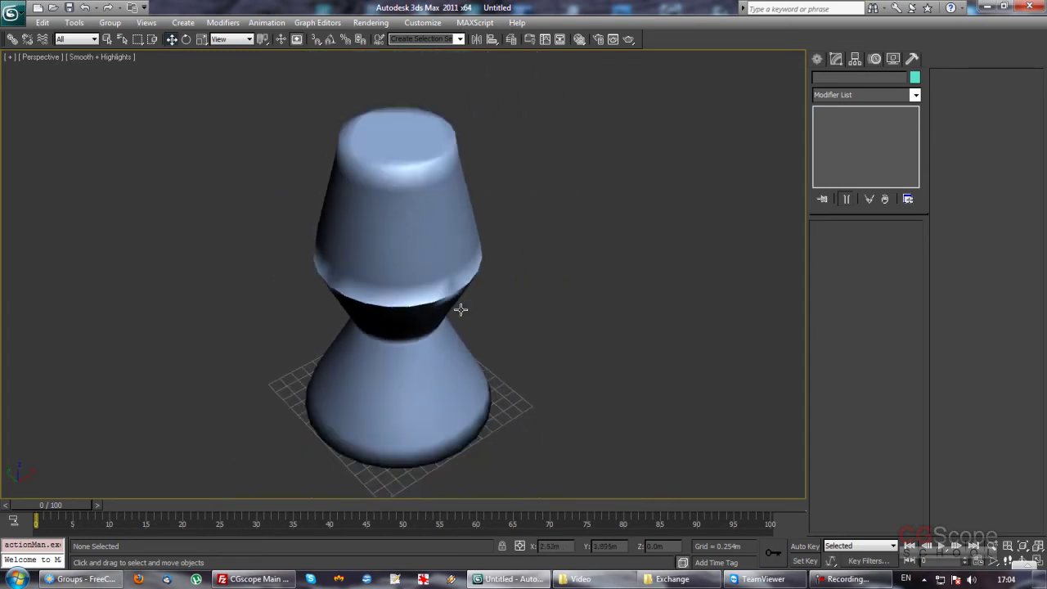
{"action": "scroll", "coordinate": [461, 309], "scroll_direction": "up", "scroll_amount": 5}
{"action": "key", "text": "F4"}
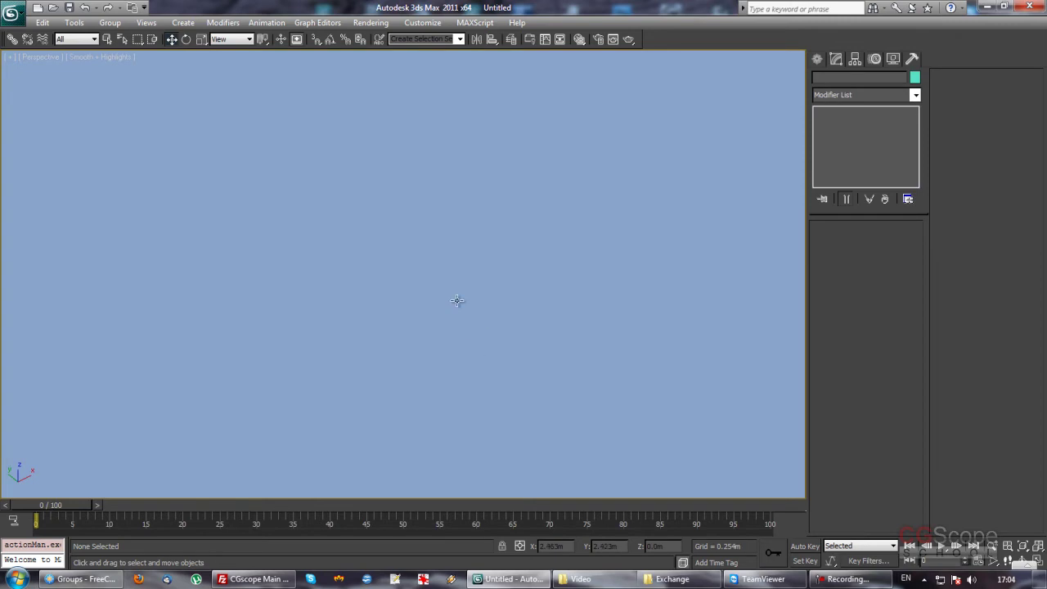
{"action": "scroll", "coordinate": [488, 239], "scroll_direction": "down", "scroll_amount": 1}
{"action": "scroll", "coordinate": [488, 238], "scroll_direction": "down", "scroll_amount": 1}
{"action": "scroll", "coordinate": [537, 304], "scroll_direction": "down", "scroll_amount": 2}
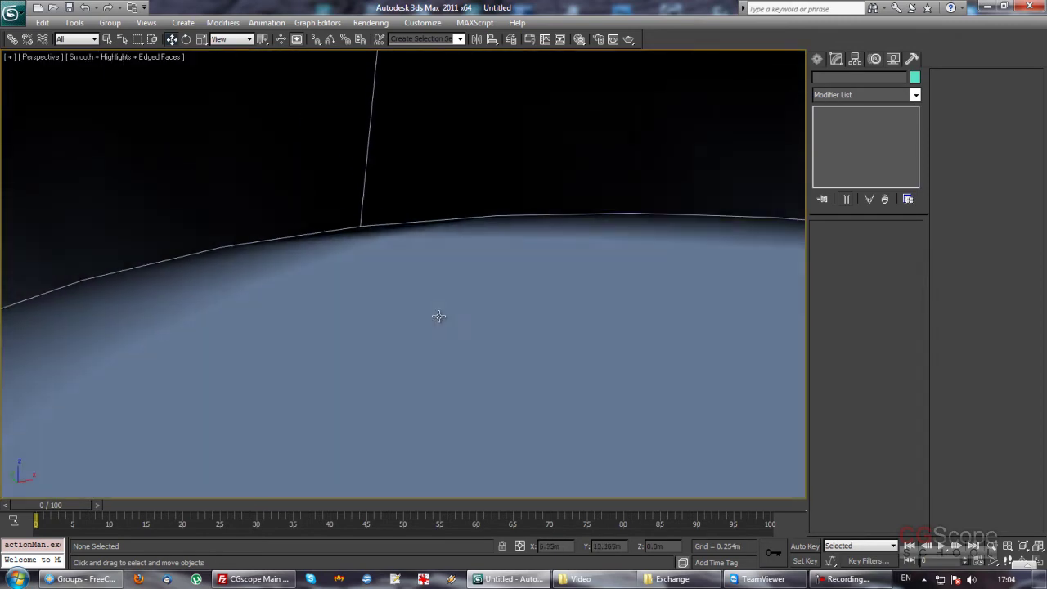
Select the vase and toggle Remove Interior Patches to compare the results
{"action": "left_click", "coordinate": [439, 317]}
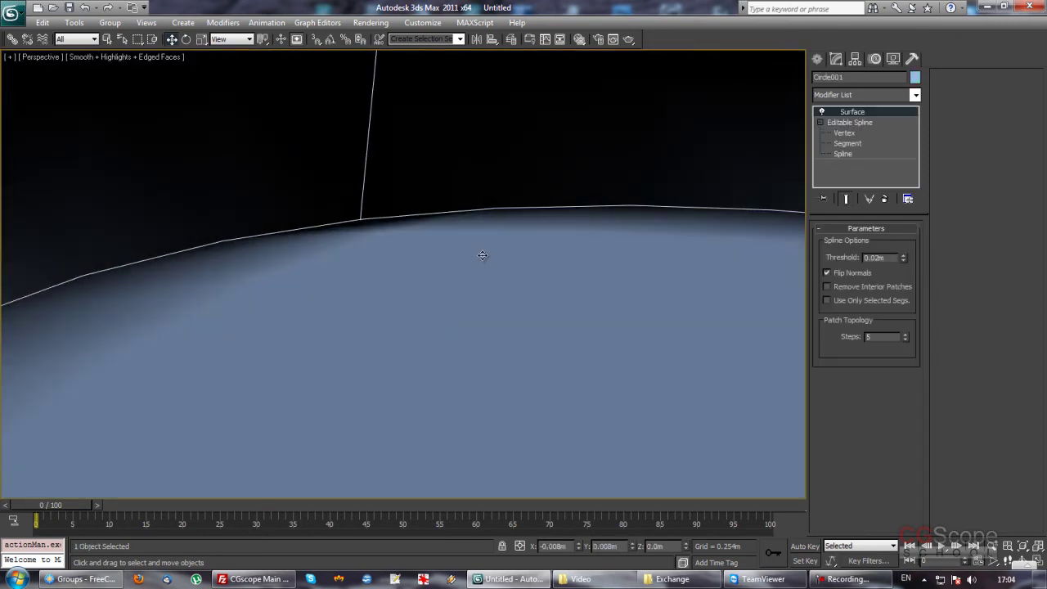
{"action": "left_click", "coordinate": [861, 287]}
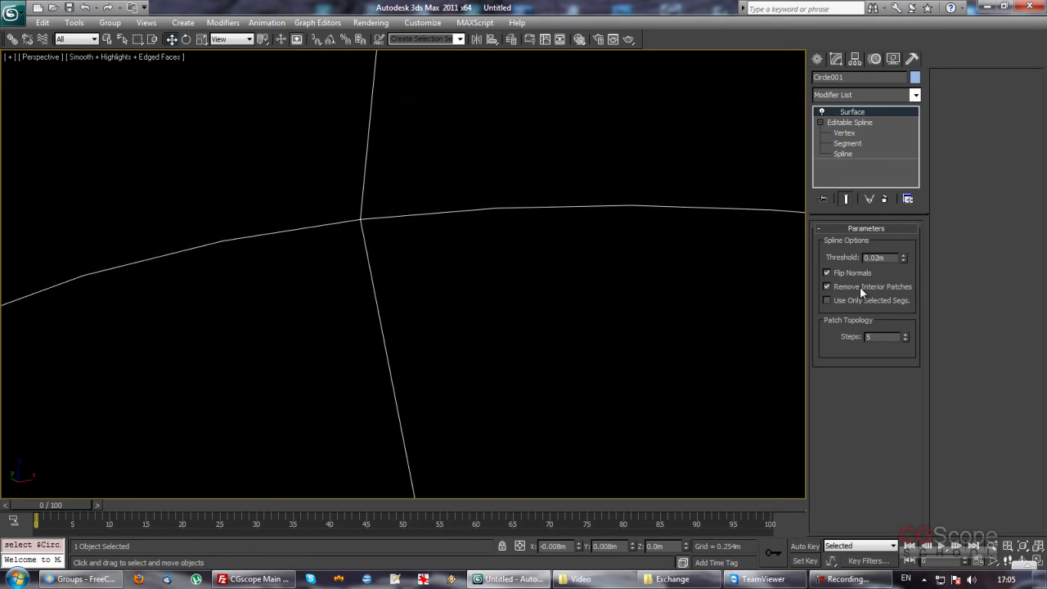
{"action": "left_click", "coordinate": [860, 287]}
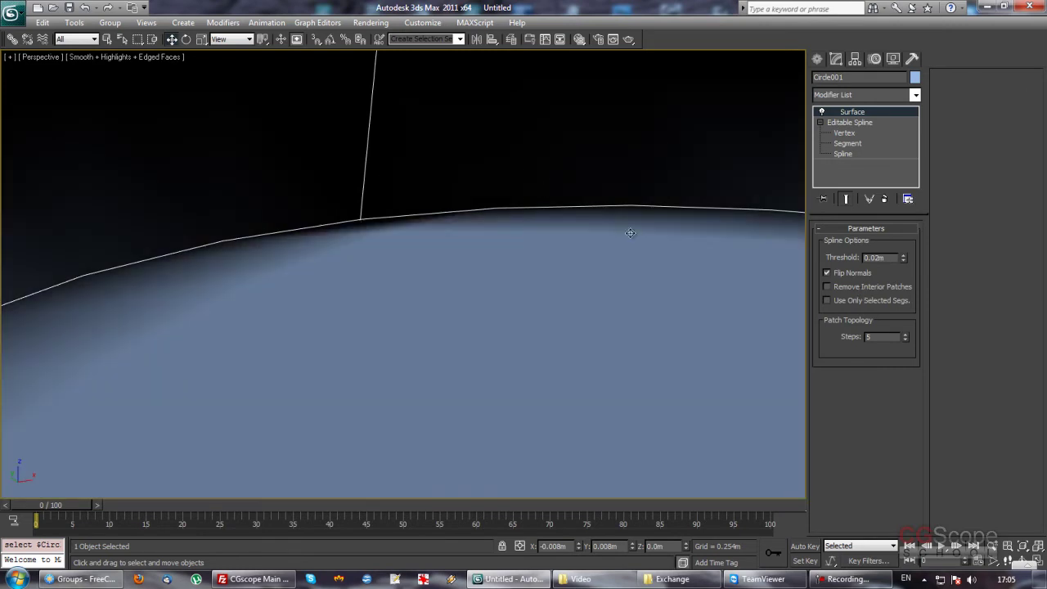
{"action": "scroll", "coordinate": [535, 283], "scroll_direction": "down", "scroll_amount": 2}
{"action": "scroll", "coordinate": [491, 257], "scroll_direction": "down", "scroll_amount": 5}
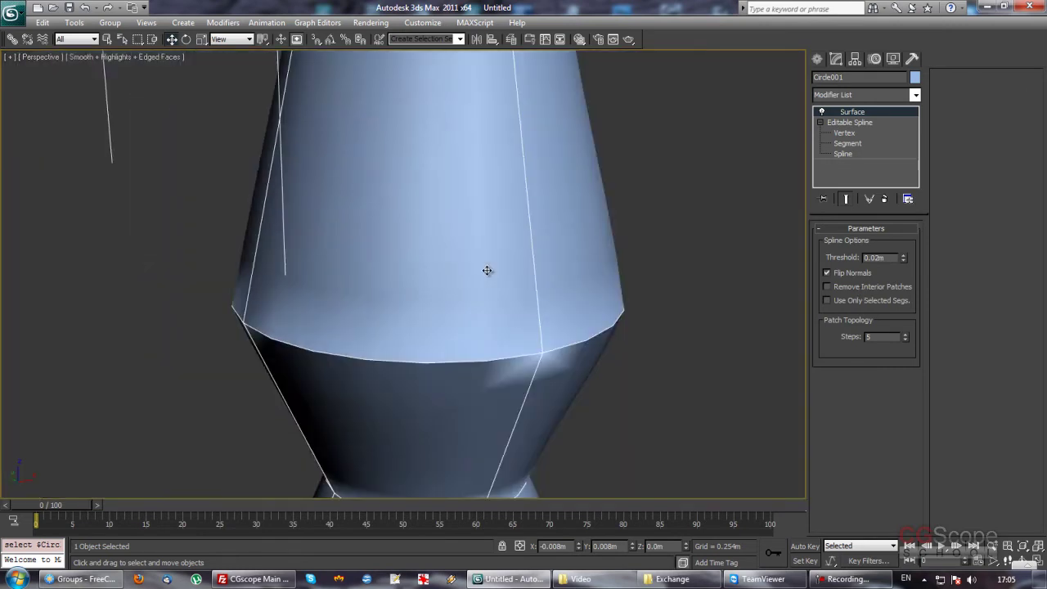
Hide edged faces, check the wireframe view, and turn Remove Interior Patches back on
{"action": "key", "text": "F4"}
{"action": "scroll", "coordinate": [556, 335], "scroll_direction": "down", "scroll_amount": 5}
{"action": "middle_click_drag", "start_coordinate": [540, 310], "coordinate": [616, 337]}
{"action": "key", "text": "F3"}
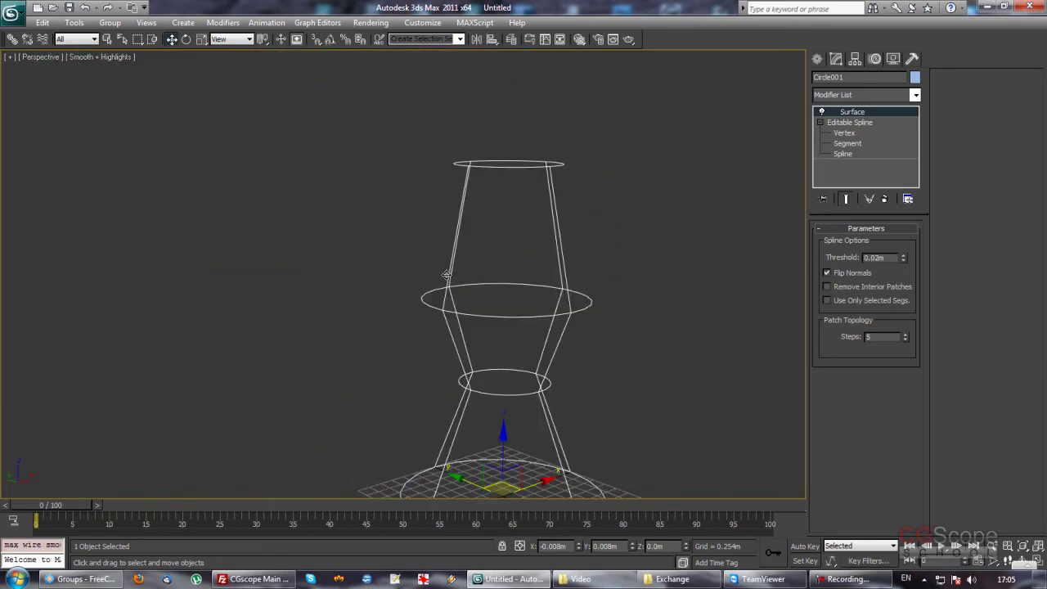
{"action": "key", "text": "F3"}
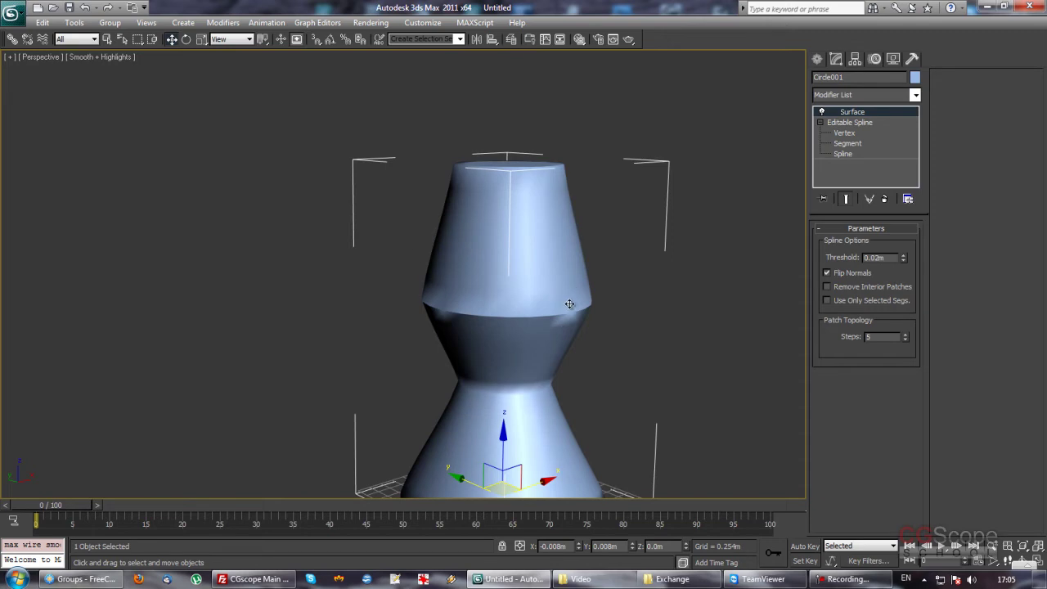
{"action": "mouse_move", "coordinate": [543, 282]}
{"action": "middle_mouse_down", "text": "alt"}
{"action": "mouse_move", "coordinate": [431, 274]}
{"action": "mouse_move", "coordinate": [799, 298]}
{"action": "middle_mouse_up", "text": "alt"}
{"action": "left_click", "coordinate": [827, 288]}
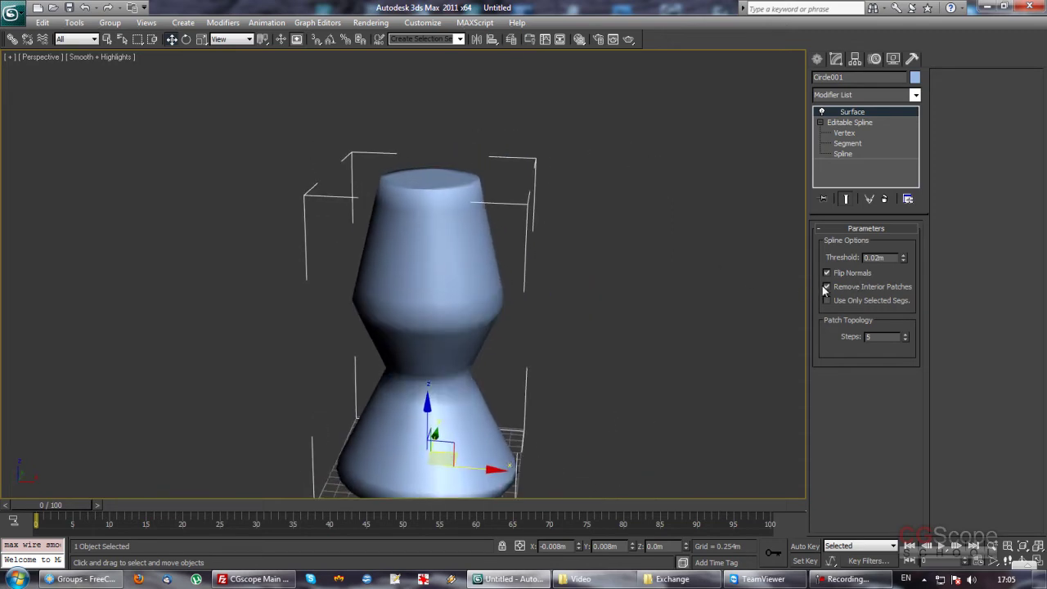
{"action": "mouse_move", "coordinate": [533, 315]}
{"action": "middle_mouse_down", "text": "alt"}
{"action": "mouse_move", "coordinate": [556, 320]}
{"action": "mouse_move", "coordinate": [549, 338]}
{"action": "middle_mouse_up", "text": "alt"}
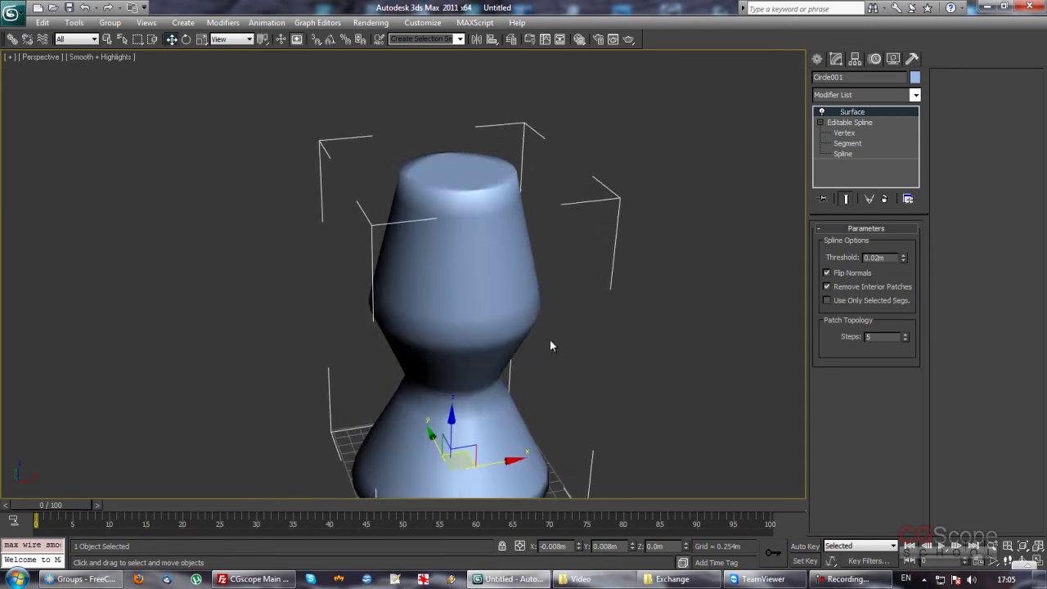
{"action": "mouse_move", "coordinate": [530, 280]}
{"action": "middle_mouse_down", "text": "alt"}
{"action": "mouse_move", "coordinate": [516, 276]}
{"action": "mouse_move", "coordinate": [531, 279]}
{"action": "mouse_move", "coordinate": [536, 318]}
{"action": "mouse_move", "coordinate": [547, 318]}
{"action": "mouse_move", "coordinate": [533, 289]}
{"action": "mouse_move", "coordinate": [589, 303]}
{"action": "mouse_move", "coordinate": [595, 292]}
{"action": "middle_mouse_up", "text": "alt"}
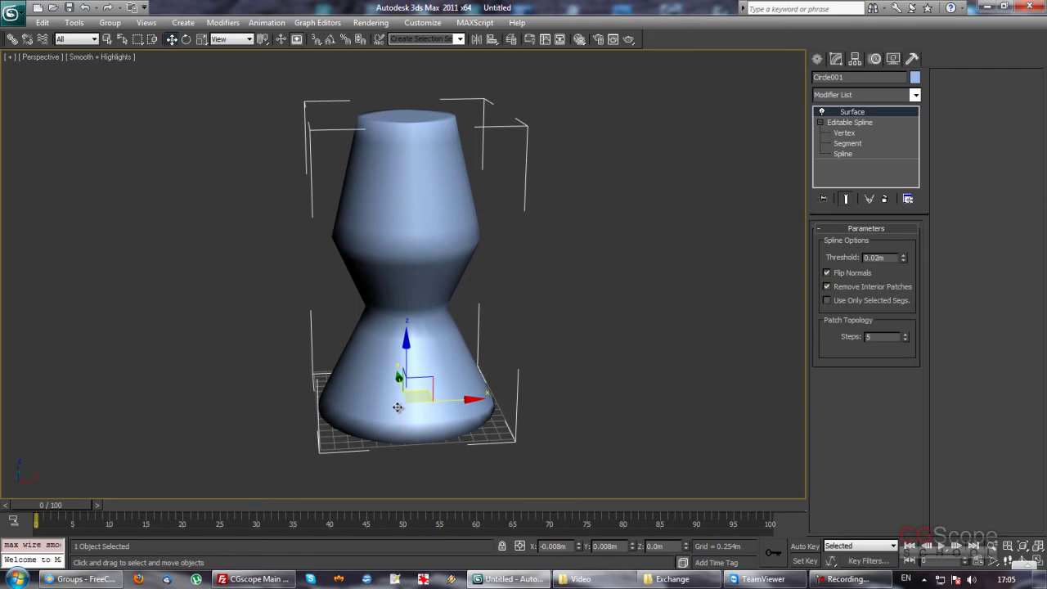
Enable Use Only Selected Segs. and select the lower and top-front spline segments
{"action": "left_click", "coordinate": [867, 301]}
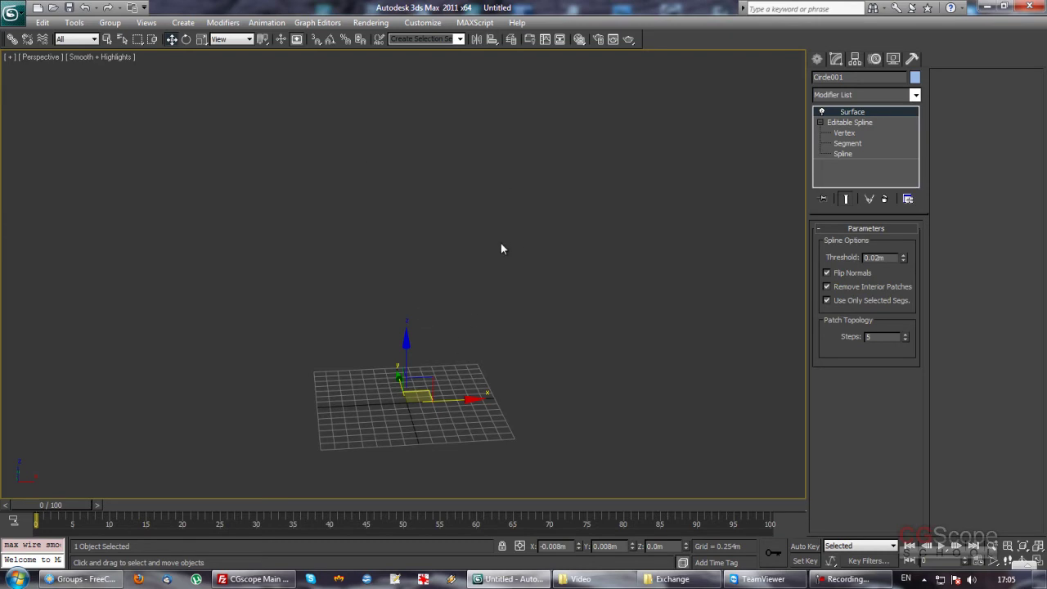
{"action": "left_click", "coordinate": [851, 143]}
{"action": "middle_click_drag", "start_coordinate": [552, 243], "coordinate": [551, 220], "text": "alt"}
{"action": "left_click_drag", "start_coordinate": [338, 229], "coordinate": [570, 371]}
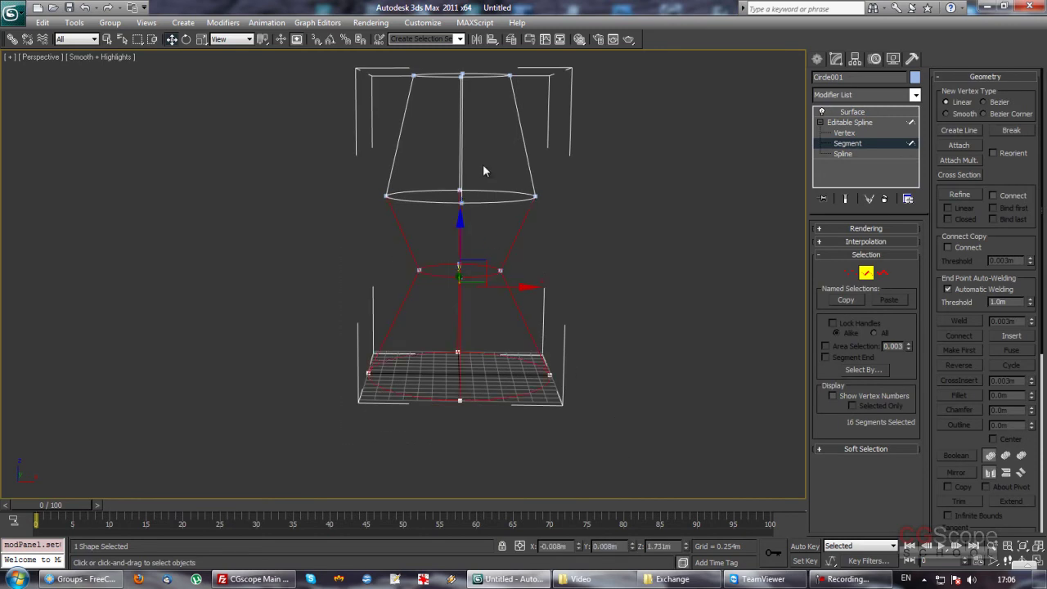
{"action": "middle_click_drag", "start_coordinate": [493, 226], "coordinate": [477, 234], "text": "alt"}
{"action": "left_click_drag", "start_coordinate": [401, 194], "coordinate": [421, 254], "text": "ctrl"}
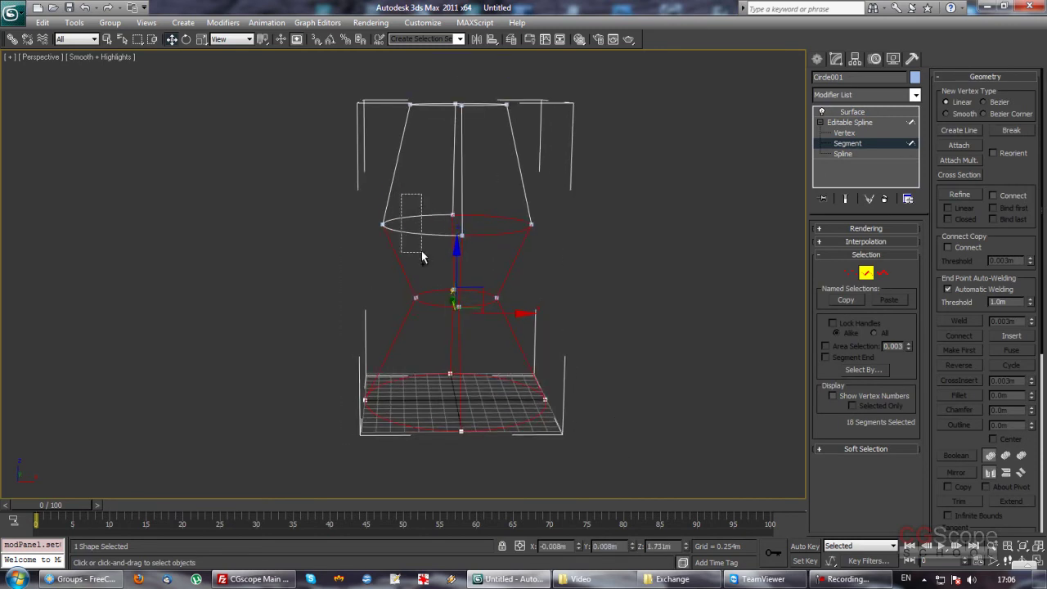
{"action": "middle_click_drag", "start_coordinate": [422, 254], "coordinate": [409, 195], "text": "alt"}
{"action": "middle_click_drag", "start_coordinate": [514, 153], "coordinate": [581, 209], "text": "alt"}
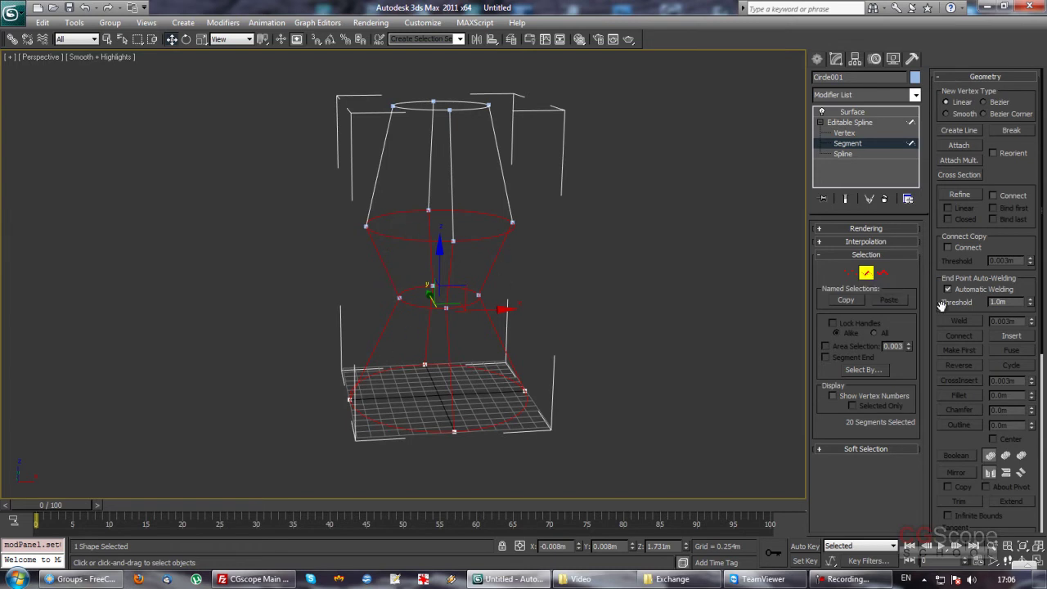
Back on the Surface modifier, toggle Use Only Selected Segs. to compare the vase coverage
{"action": "left_click", "coordinate": [866, 273]}
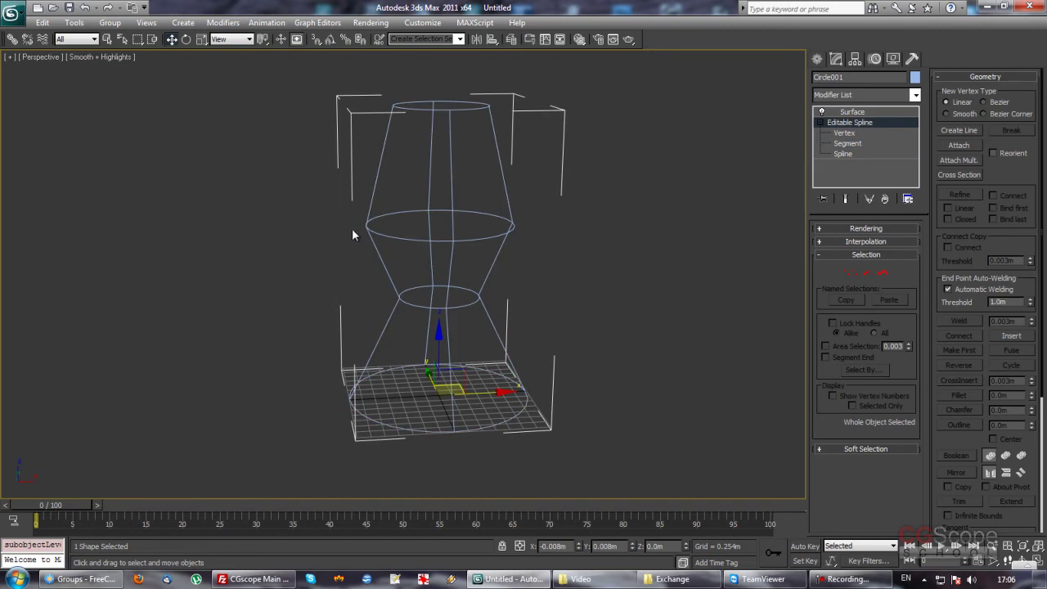
{"action": "left_click", "coordinate": [872, 114]}
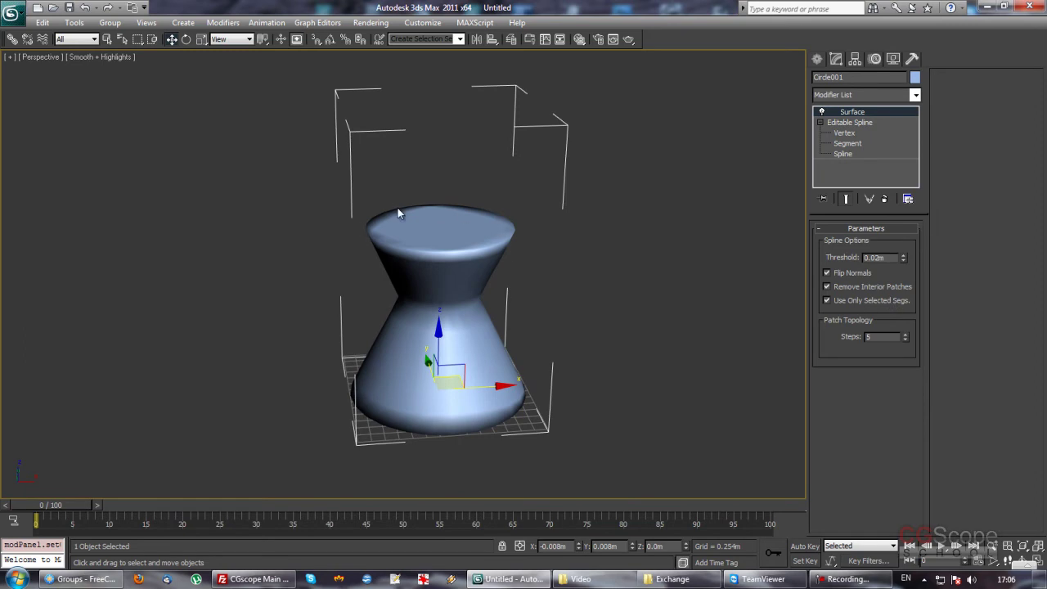
{"action": "left_click", "coordinate": [854, 301]}
{"action": "left_click", "coordinate": [827, 300]}
{"action": "mouse_move", "coordinate": [519, 318]}
{"action": "middle_mouse_down", "text": "alt"}
{"action": "mouse_move", "coordinate": [527, 327]}
{"action": "mouse_move", "coordinate": [564, 309]}
{"action": "middle_mouse_up", "text": "alt"}
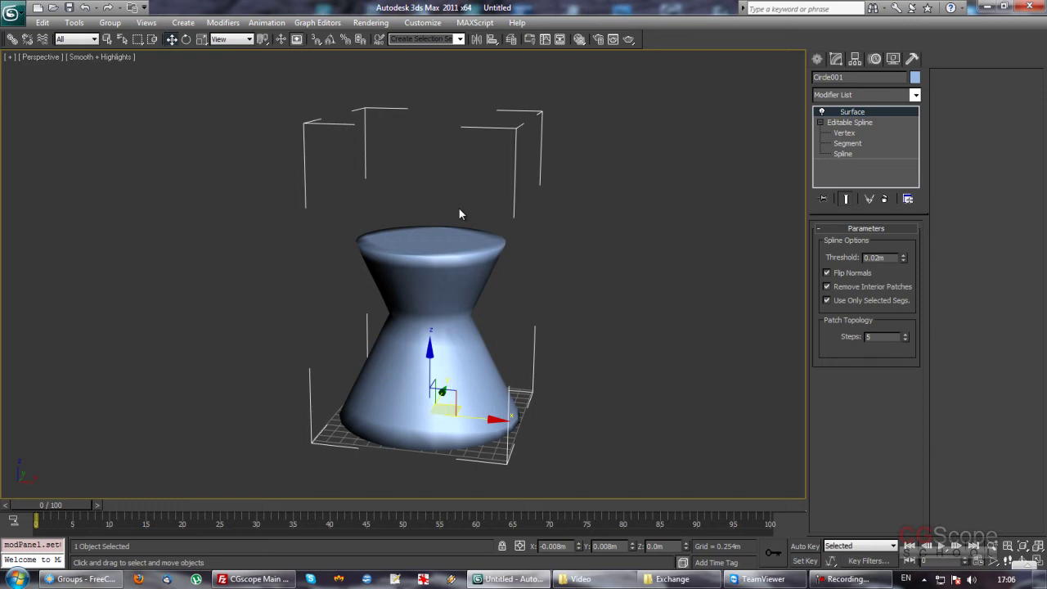
{"action": "left_click", "coordinate": [856, 301]}
Test patch Steps values from 0 upward and leave Steps at 3
{"action": "mouse_move", "coordinate": [681, 302]}
{"action": "middle_mouse_down", "text": "alt"}
{"action": "mouse_move", "coordinate": [527, 307]}
{"action": "mouse_move", "coordinate": [573, 264]}
{"action": "mouse_move", "coordinate": [597, 273]}
{"action": "middle_mouse_up", "text": "alt"}
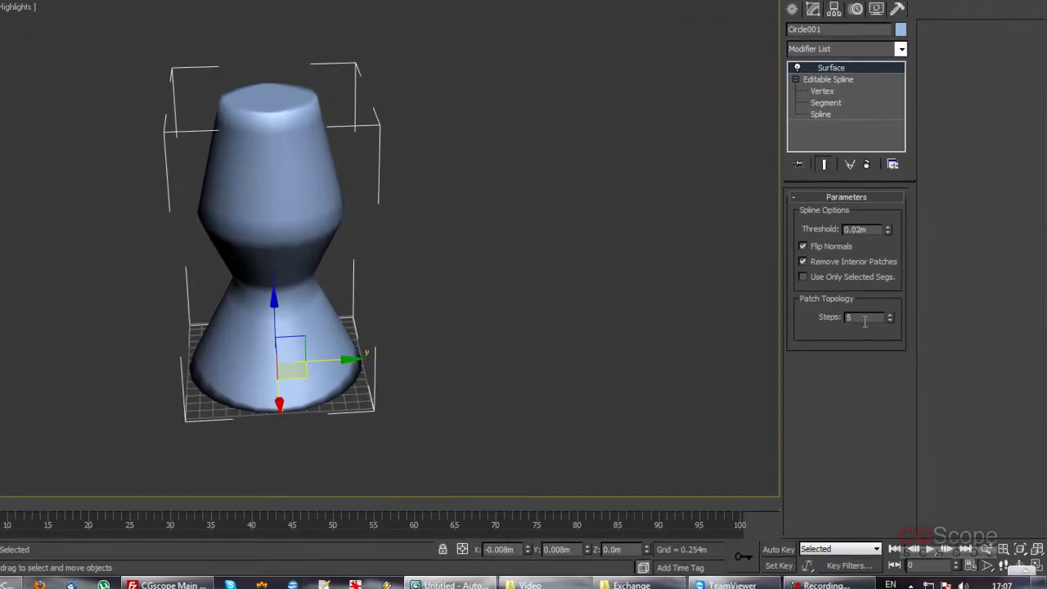
{"action": "mouse_move", "coordinate": [397, 248]}
{"action": "middle_mouse_down"}
{"action": "mouse_move", "coordinate": [162, 90]}
{"action": "mouse_move", "coordinate": [257, 149]}
{"action": "mouse_move", "coordinate": [458, 137]}
{"action": "middle_mouse_up"}
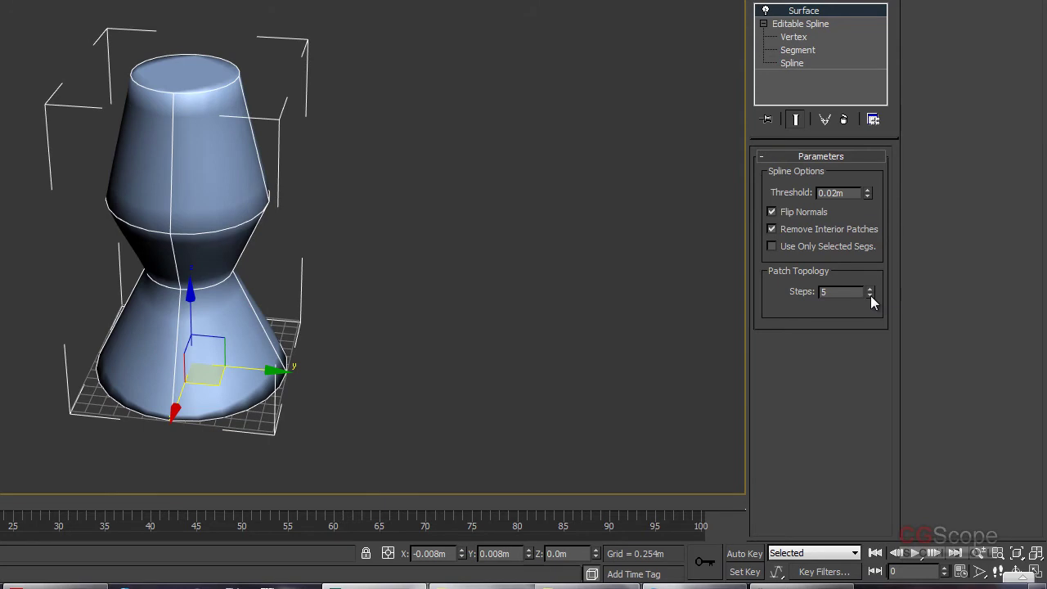
{"action": "left_click_drag", "start_coordinate": [870, 296], "coordinate": [871, 295]}
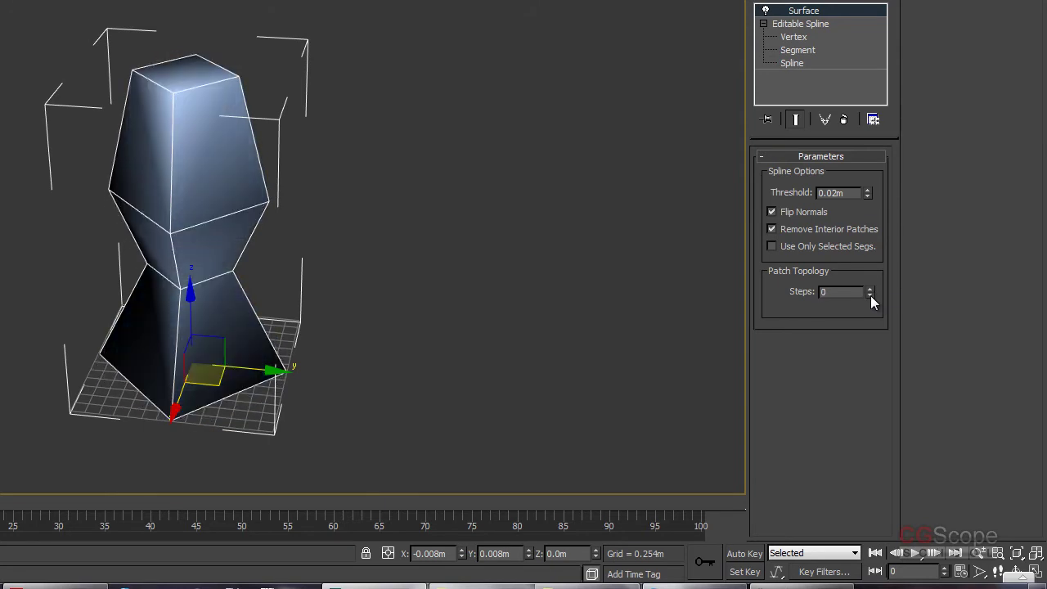
{"action": "mouse_move", "coordinate": [596, 297]}
{"action": "middle_mouse_down", "text": "alt"}
{"action": "mouse_move", "coordinate": [488, 286]}
{"action": "mouse_move", "coordinate": [502, 308]}
{"action": "mouse_move", "coordinate": [557, 274]}
{"action": "mouse_move", "coordinate": [577, 278]}
{"action": "middle_mouse_up", "text": "alt"}
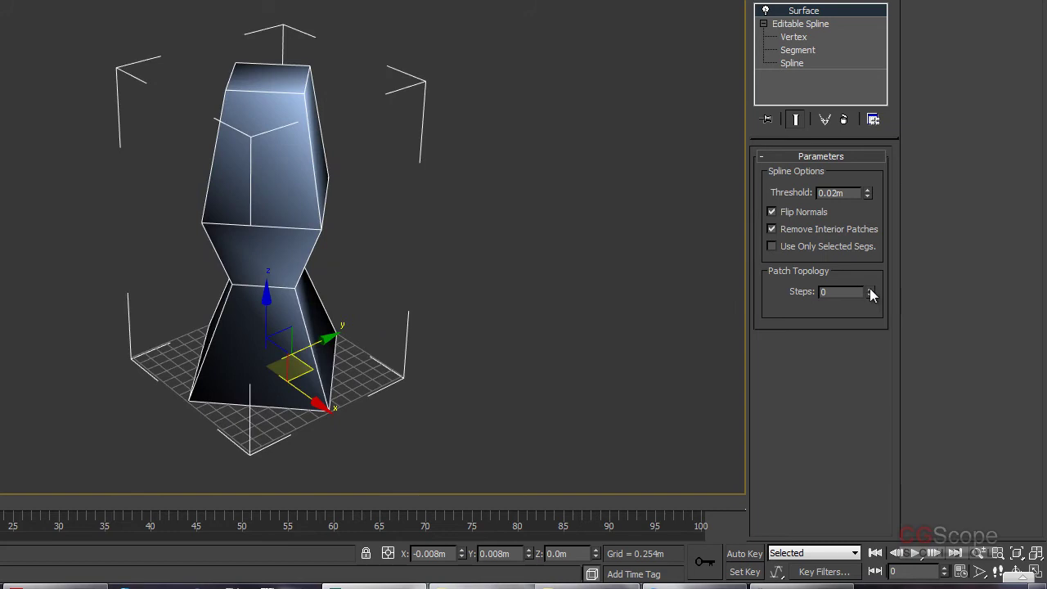
{"action": "left_click", "coordinate": [870, 289]}
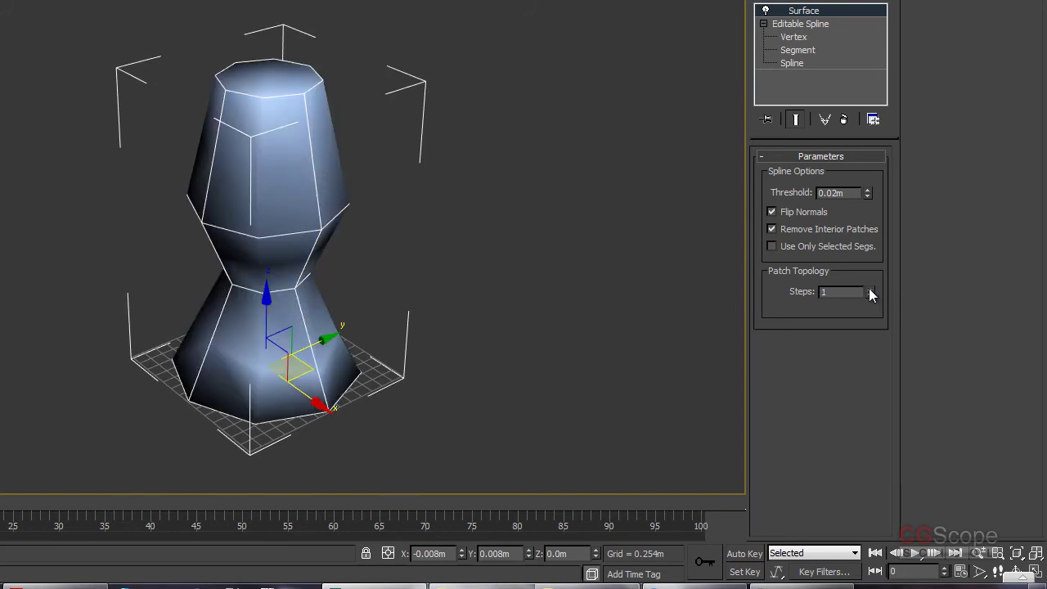
{"action": "left_click", "coordinate": [870, 288]}
{"action": "left_click", "coordinate": [870, 288]}
{"action": "left_click", "coordinate": [869, 288]}
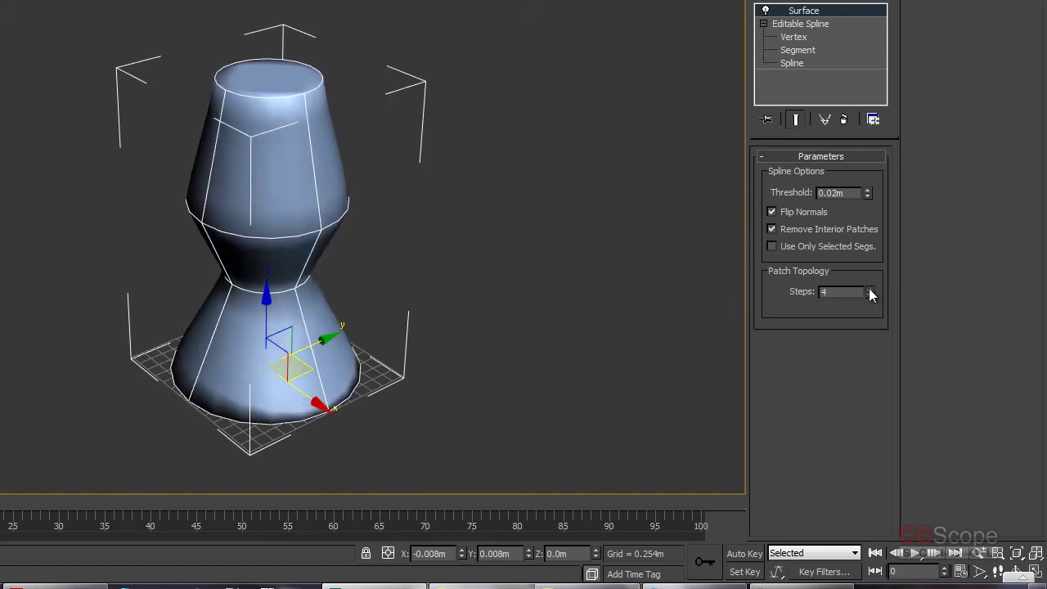
{"action": "left_click", "coordinate": [870, 296]}
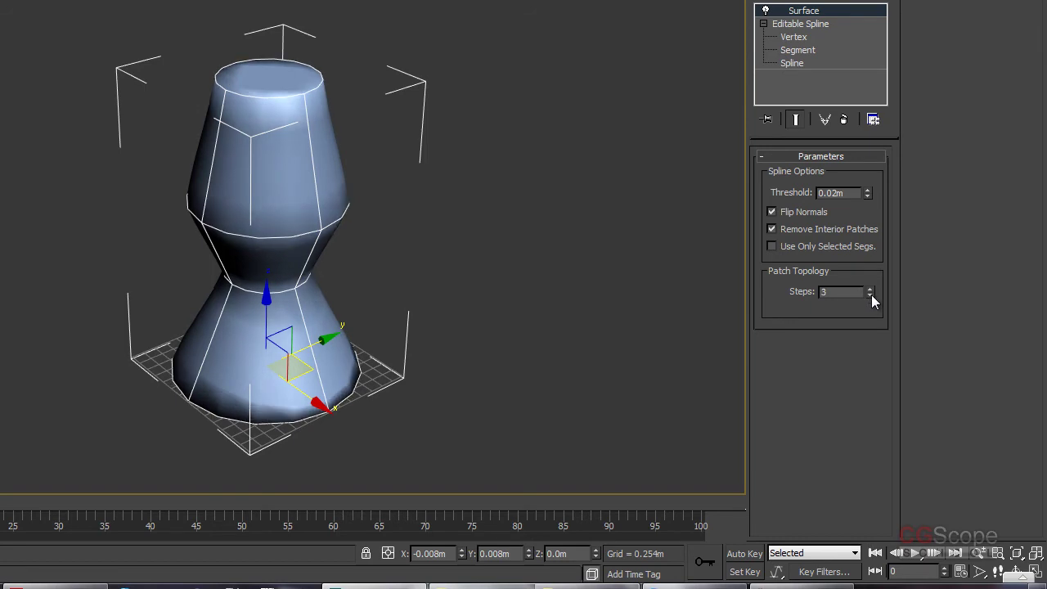
Shift-drag the vase to the right to create 3 copies
{"action": "scroll", "coordinate": [510, 344], "scroll_direction": "down", "scroll_amount": 3}
{"action": "mouse_move", "coordinate": [537, 343]}
{"action": "middle_mouse_down", "text": "alt"}
{"action": "mouse_move", "coordinate": [486, 290]}
{"action": "mouse_move", "coordinate": [523, 292]}
{"action": "mouse_move", "coordinate": [486, 288]}
{"action": "middle_mouse_up", "text": "alt"}
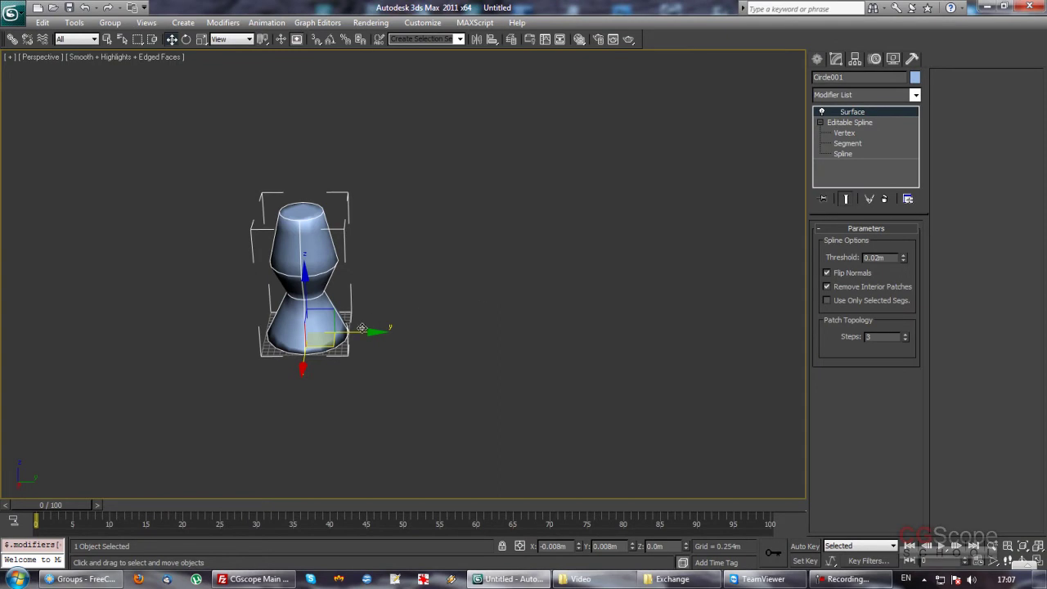
{"action": "left_click_drag", "start_coordinate": [362, 328], "coordinate": [528, 335], "text": "shift"}
{"action": "left_click", "coordinate": [556, 295]}
{"action": "left_click", "coordinate": [556, 295]}
{"action": "left_click", "coordinate": [525, 346]}
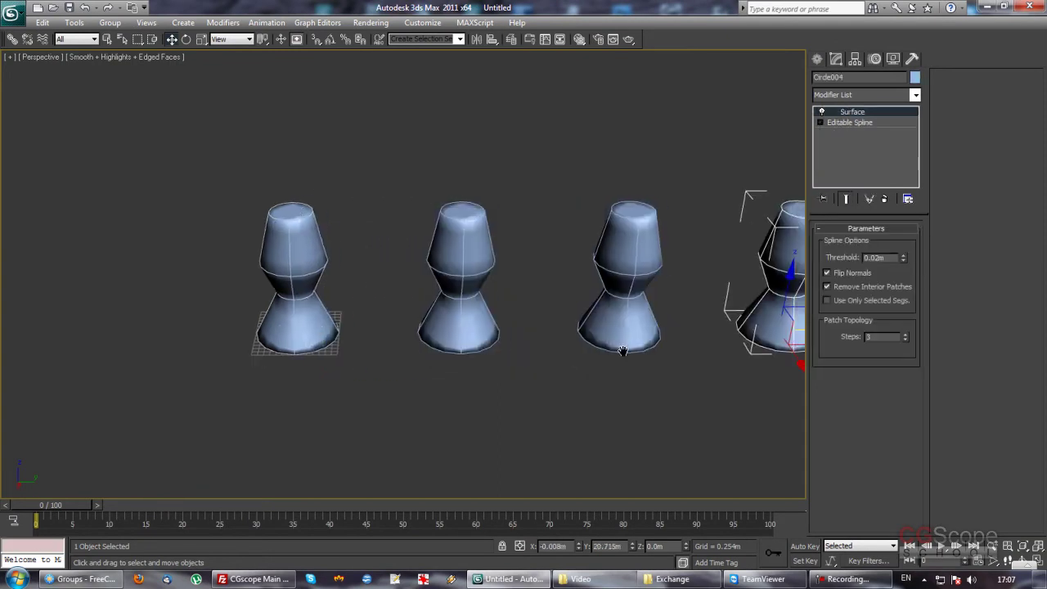
Lower the patch Steps progressively on the copies, down to 0 on the rightmost
{"action": "middle_click_drag", "start_coordinate": [623, 351], "coordinate": [543, 338]}
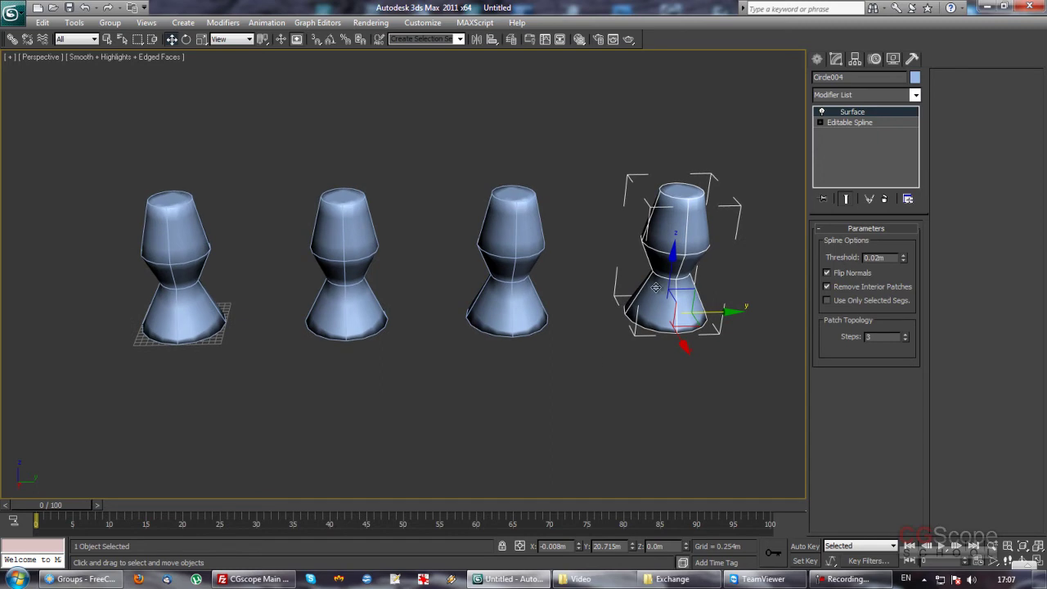
{"action": "left_click", "coordinate": [626, 303]}
{"action": "left_click", "coordinate": [655, 287]}
{"action": "left_click", "coordinate": [905, 341]}
{"action": "left_click", "coordinate": [905, 340]}
{"action": "left_click", "coordinate": [905, 340]}
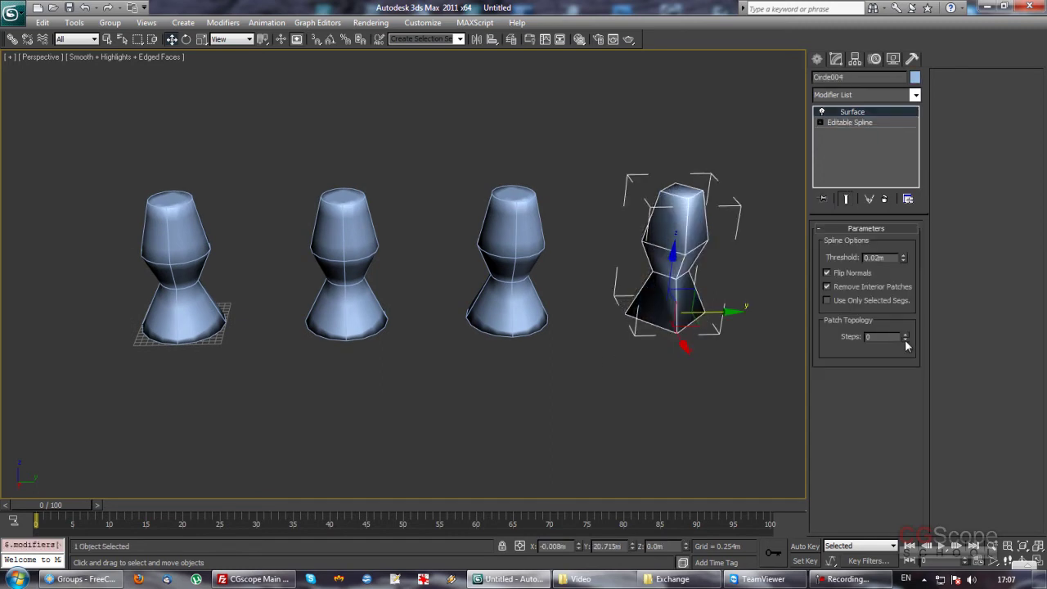
{"action": "left_click", "coordinate": [527, 246]}
{"action": "left_click", "coordinate": [905, 340]}
{"action": "left_click", "coordinate": [905, 340]}
{"action": "middle_click_drag", "start_coordinate": [448, 330], "coordinate": [545, 327]}
{"action": "left_click", "coordinate": [458, 258]}
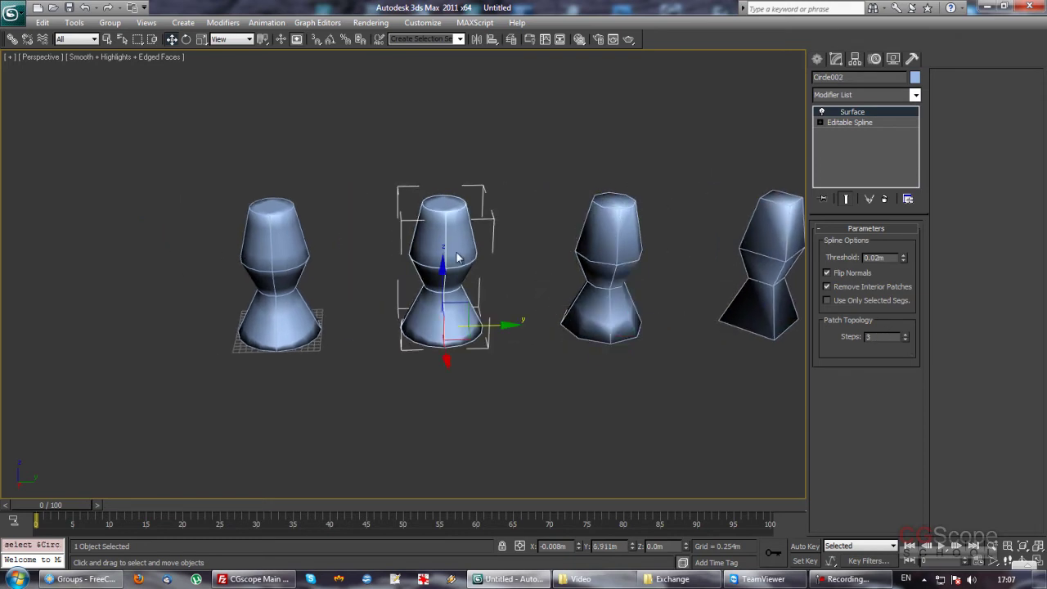
{"action": "left_click", "coordinate": [905, 341]}
{"action": "left_click", "coordinate": [905, 340]}
Shift-drag one more copy of the original vase to the left, then box-select the four-vase row
{"action": "left_click", "coordinate": [285, 256]}
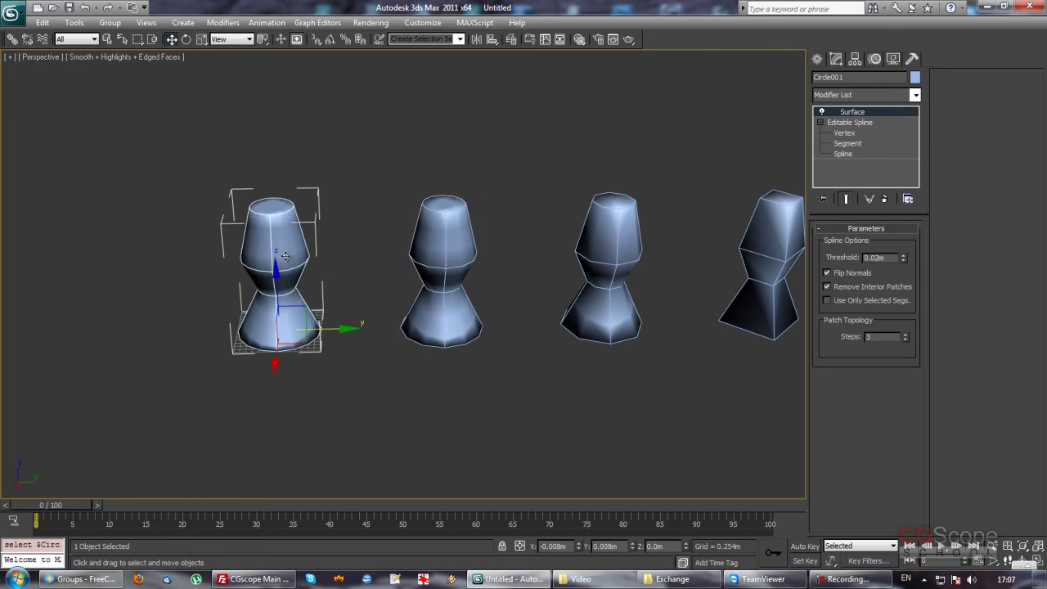
{"action": "mouse_move", "coordinate": [573, 306]}
{"action": "middle_mouse_down", "text": "alt"}
{"action": "mouse_move", "coordinate": [531, 309]}
{"action": "mouse_move", "coordinate": [617, 309]}
{"action": "middle_mouse_up", "text": "alt"}
{"action": "left_click_drag", "start_coordinate": [378, 311], "coordinate": [116, 313], "text": "shift"}
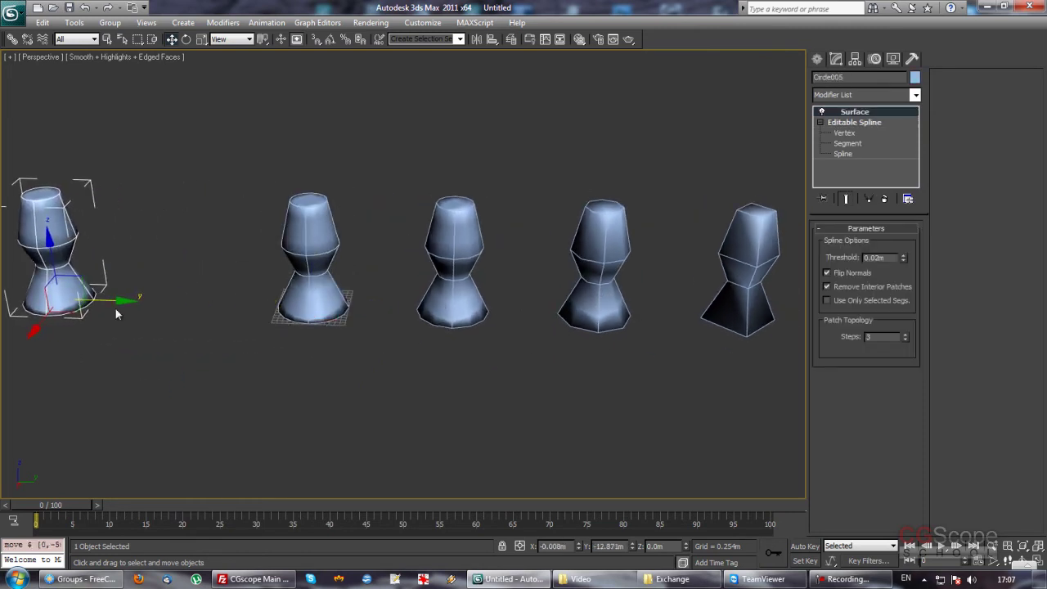
{"action": "left_click", "coordinate": [507, 347]}
{"action": "middle_click_drag", "start_coordinate": [461, 346], "coordinate": [383, 347]}
{"action": "mouse_move", "coordinate": [178, 134]}
{"action": "left_mouse_down"}
{"action": "mouse_move", "coordinate": [483, 371]}
{"action": "mouse_move", "coordinate": [710, 378]}
{"action": "left_mouse_up"}
Convert the four selected vases to Editable Poly
{"action": "right_click", "coordinate": [517, 277]}
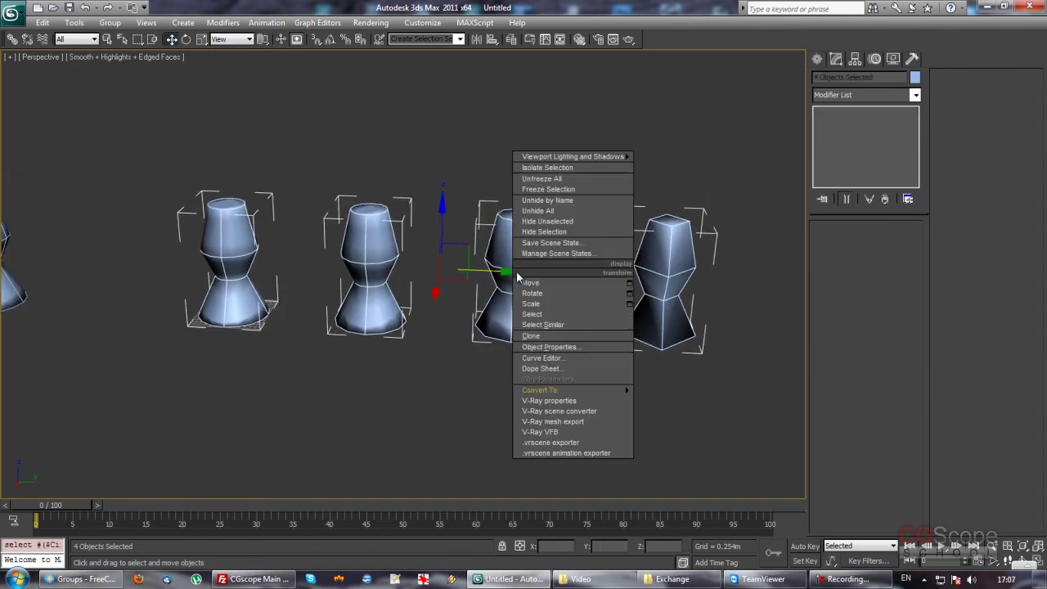
{"action": "mouse_move", "coordinate": [540, 390]}
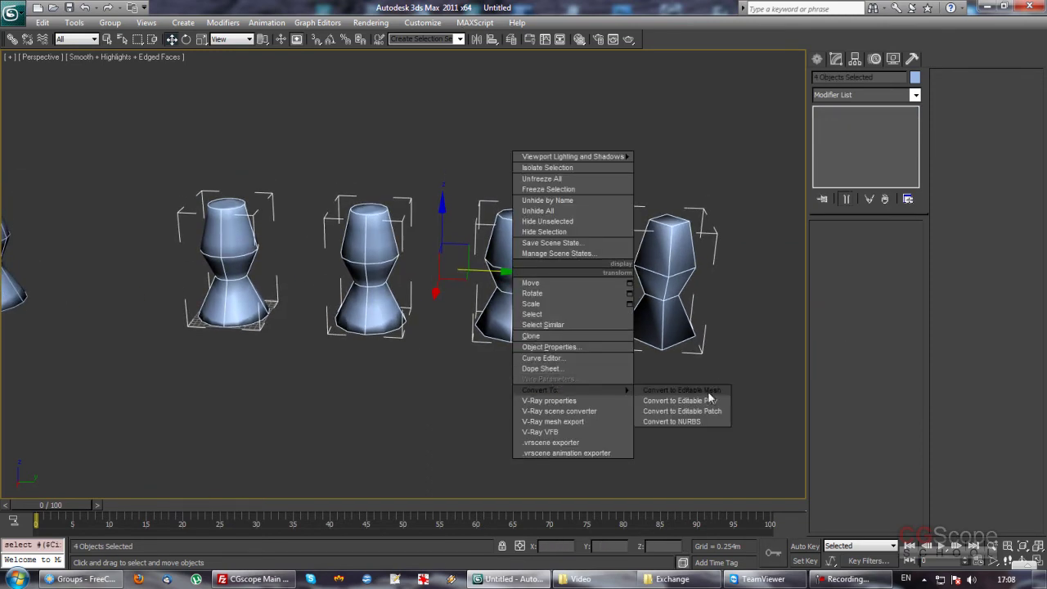
{"action": "left_click", "coordinate": [710, 398]}
{"action": "left_click", "coordinate": [631, 414]}
{"action": "mouse_move", "coordinate": [615, 399]}
{"action": "middle_mouse_down"}
{"action": "mouse_move", "coordinate": [596, 383]}
{"action": "mouse_move", "coordinate": [558, 392]}
{"action": "mouse_move", "coordinate": [606, 368]}
{"action": "middle_mouse_up"}
{"action": "scroll", "coordinate": [555, 389], "scroll_direction": "up", "scroll_amount": 1}
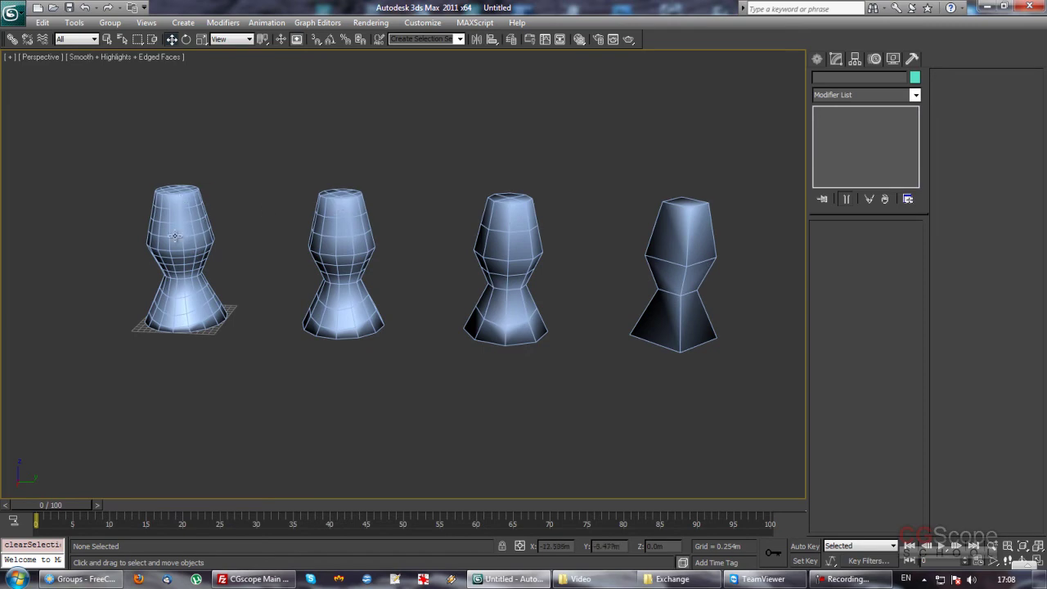
Orbit and pan around the poly vases to inspect their polygon edges
{"action": "middle_click_drag", "start_coordinate": [174, 237], "coordinate": [441, 315], "text": "alt"}
{"action": "scroll", "coordinate": [557, 309], "scroll_direction": "up", "scroll_amount": 3}
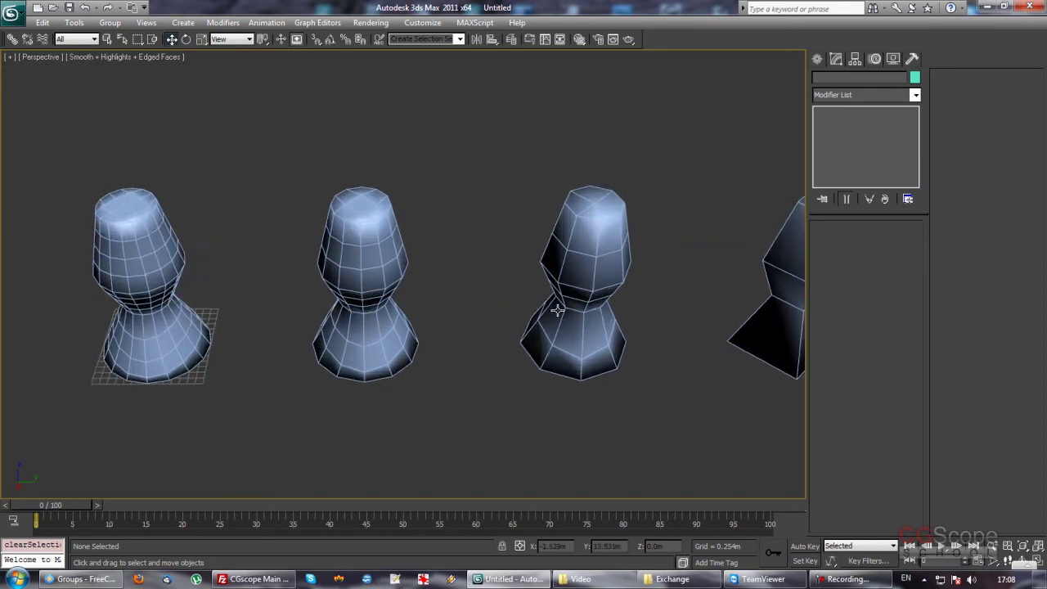
{"action": "middle_click_drag", "start_coordinate": [557, 309], "coordinate": [608, 311], "text": "alt"}
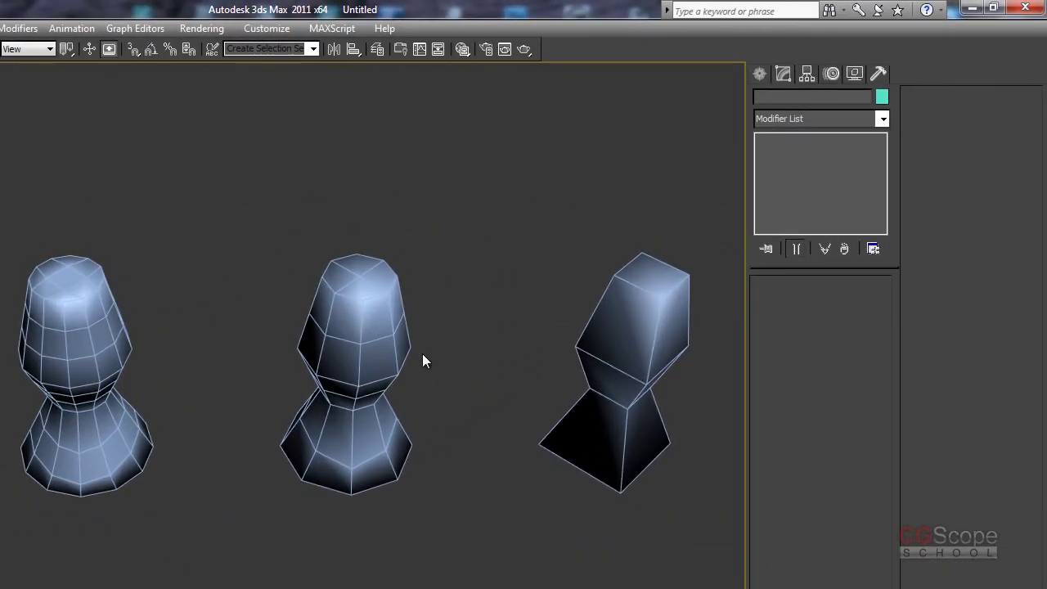
{"action": "middle_click_drag", "start_coordinate": [422, 360], "coordinate": [406, 328], "text": "alt"}
{"action": "left_click", "coordinate": [389, 286]}
{"action": "middle_click_drag", "start_coordinate": [388, 286], "coordinate": [387, 282], "text": "alt"}
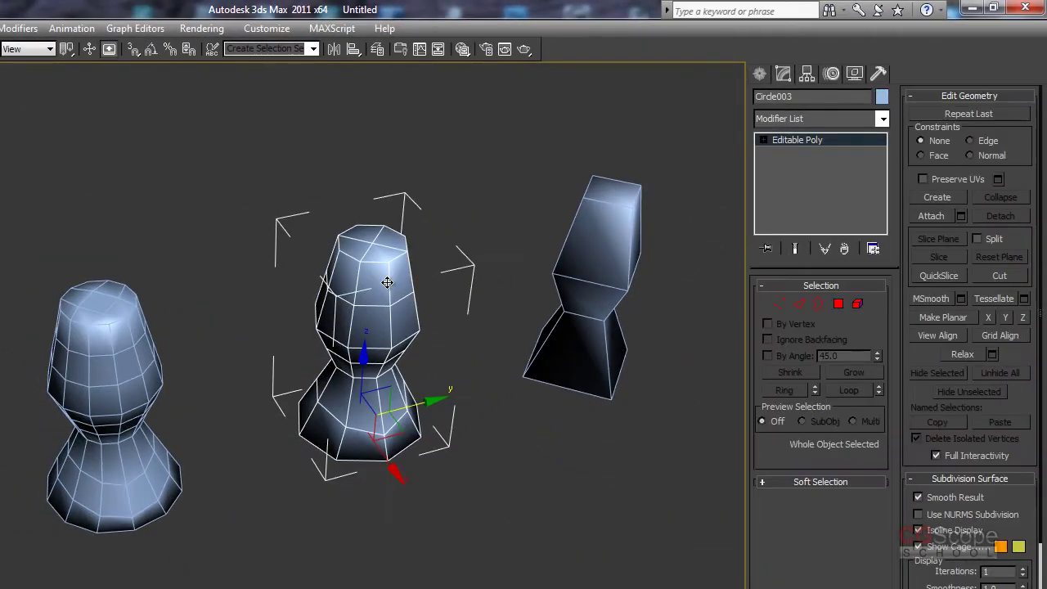
{"action": "middle_click_drag", "start_coordinate": [365, 348], "coordinate": [176, 320], "text": "alt"}
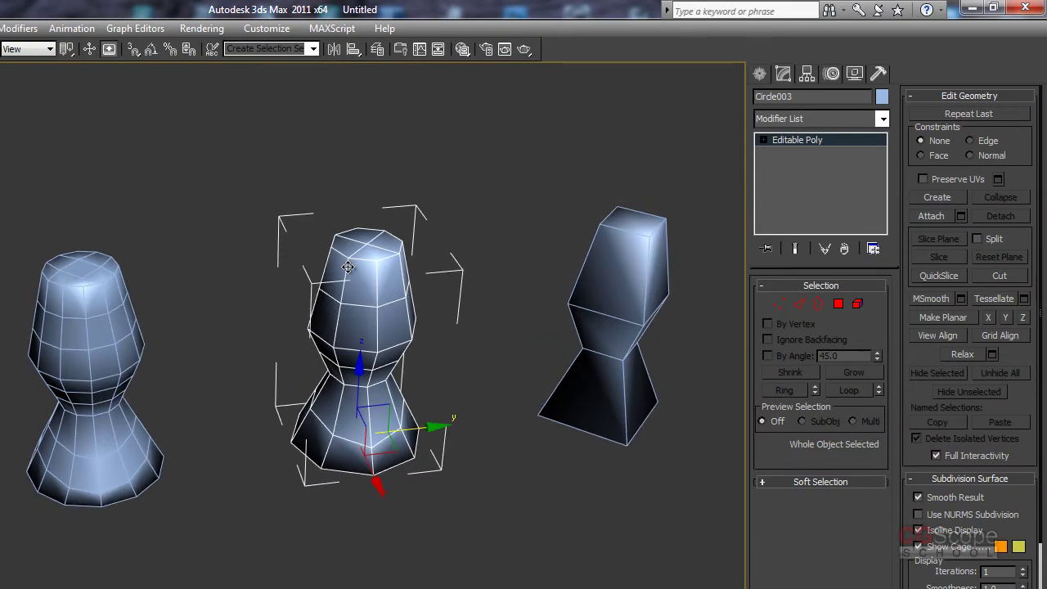
{"action": "mouse_move", "coordinate": [365, 291]}
{"action": "middle_mouse_down", "text": "alt"}
{"action": "mouse_move", "coordinate": [181, 290]}
{"action": "mouse_move", "coordinate": [223, 310]}
{"action": "middle_mouse_up", "text": "alt"}
{"action": "mouse_move", "coordinate": [524, 358]}
{"action": "middle_mouse_down"}
{"action": "mouse_move", "coordinate": [377, 359]}
{"action": "mouse_move", "coordinate": [502, 366]}
{"action": "middle_mouse_up"}
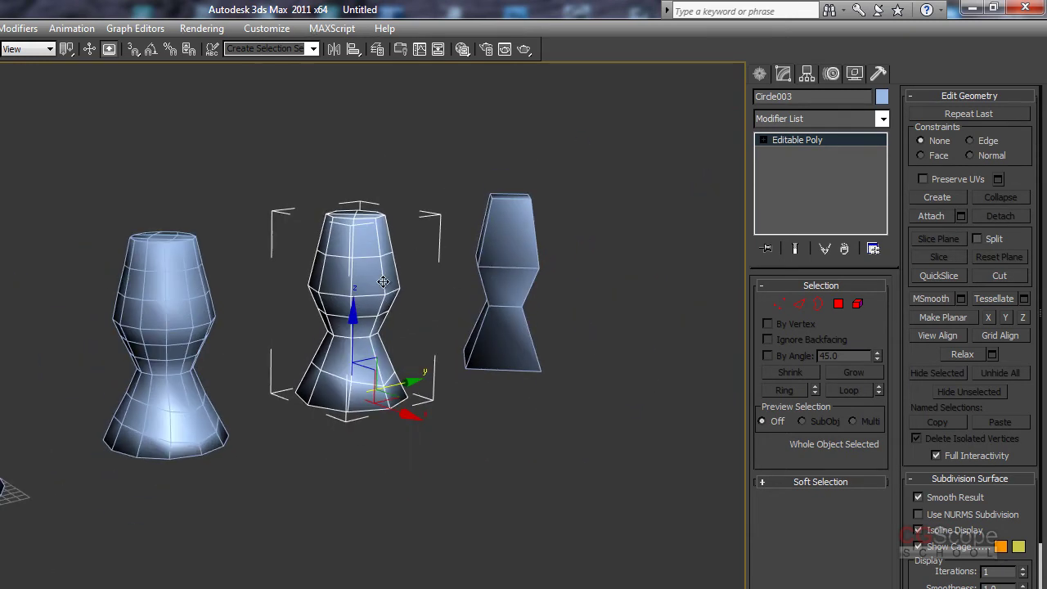
{"action": "middle_click_drag", "start_coordinate": [95, 327], "coordinate": [197, 328]}
{"action": "middle_click_drag", "start_coordinate": [41, 193], "coordinate": [409, 288]}
{"action": "scroll", "coordinate": [369, 311], "scroll_direction": "down", "scroll_amount": 3}
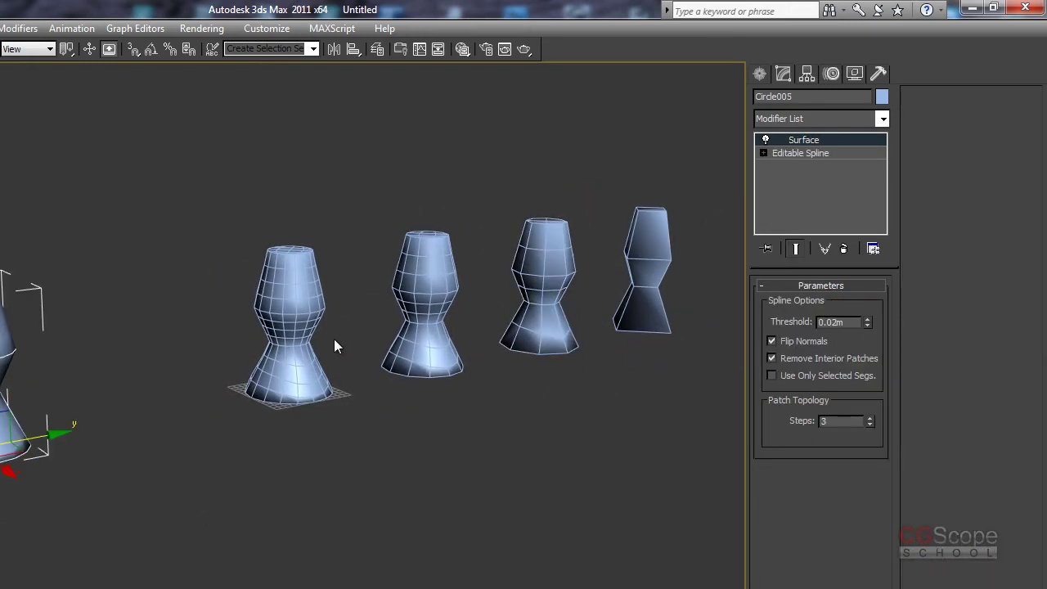
Reset Circle005's Surface patch Steps, raise them to 4, and box-select the four poly vases
{"action": "right_click", "coordinate": [870, 423]}
{"action": "mouse_move", "coordinate": [553, 468]}
{"action": "middle_mouse_down", "text": "alt"}
{"action": "mouse_move", "coordinate": [282, 358]}
{"action": "mouse_move", "coordinate": [313, 360]}
{"action": "middle_mouse_up", "text": "alt"}
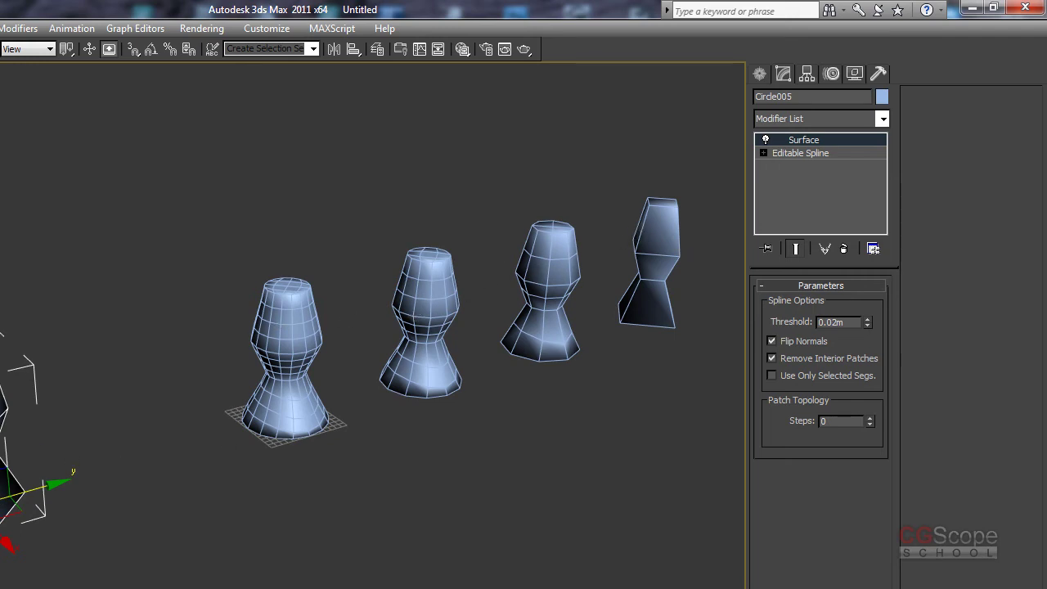
{"action": "left_click", "coordinate": [873, 418]}
{"action": "left_click", "coordinate": [872, 418]}
{"action": "left_click", "coordinate": [872, 418]}
{"action": "left_click", "coordinate": [873, 418]}
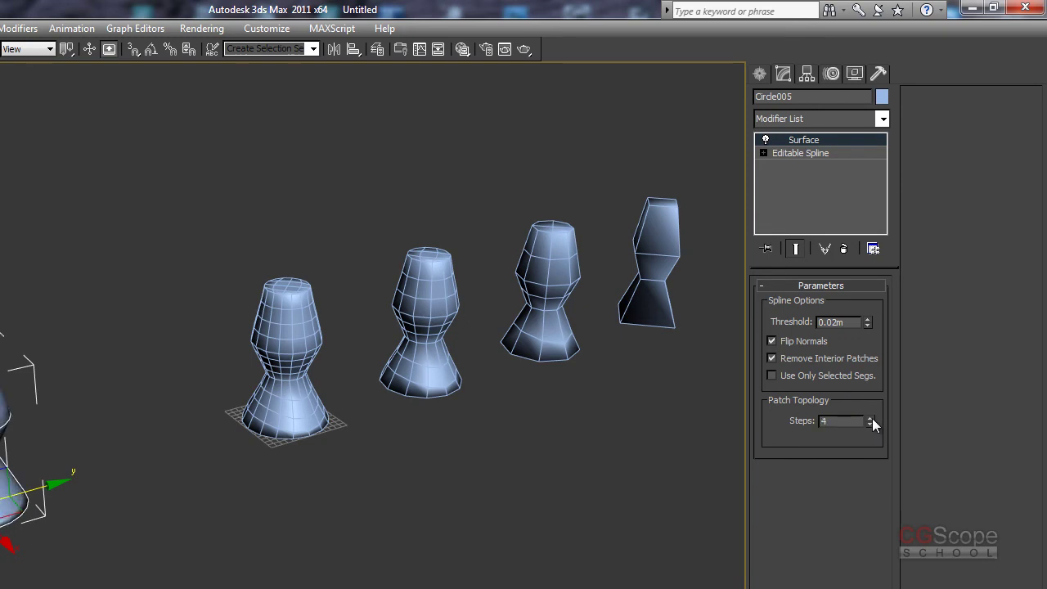
{"action": "left_click_drag", "start_coordinate": [227, 152], "coordinate": [691, 437]}
Delete the four poly vases, move Circle005 to 0,0,0, and zoom the view onto it
{"action": "key", "text": "Delete"}
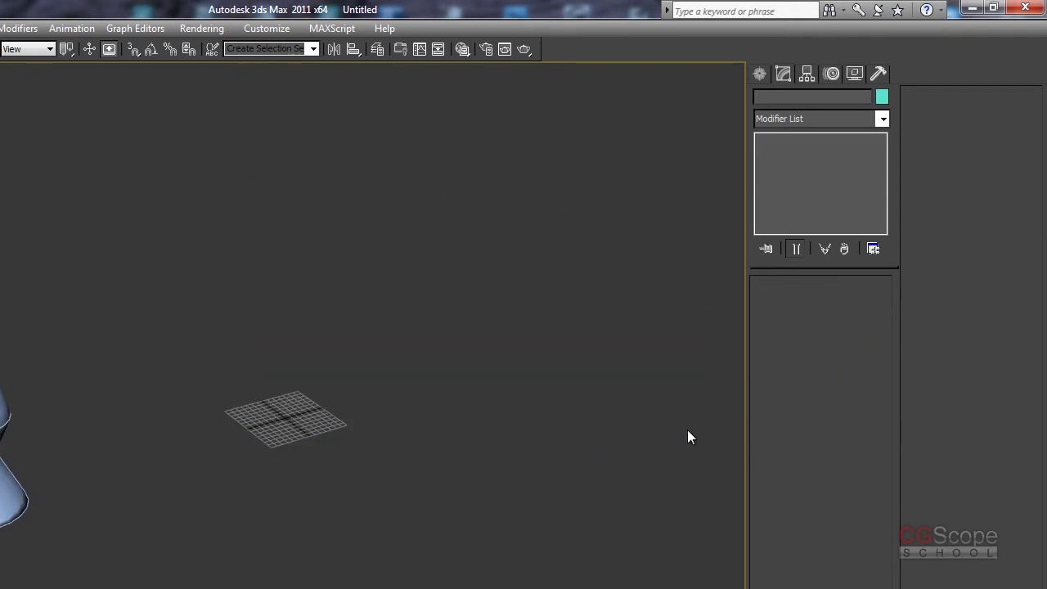
{"action": "left_click", "coordinate": [11, 423]}
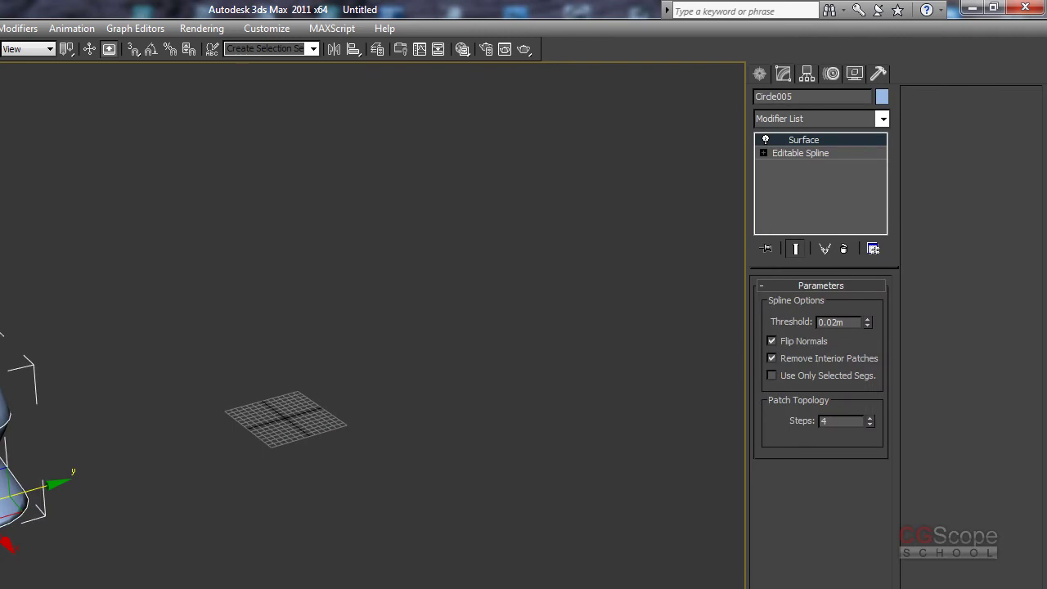
{"action": "key", "text": "Return"}
{"action": "middle_click_drag", "start_coordinate": [475, 409], "coordinate": [453, 403], "text": "alt"}
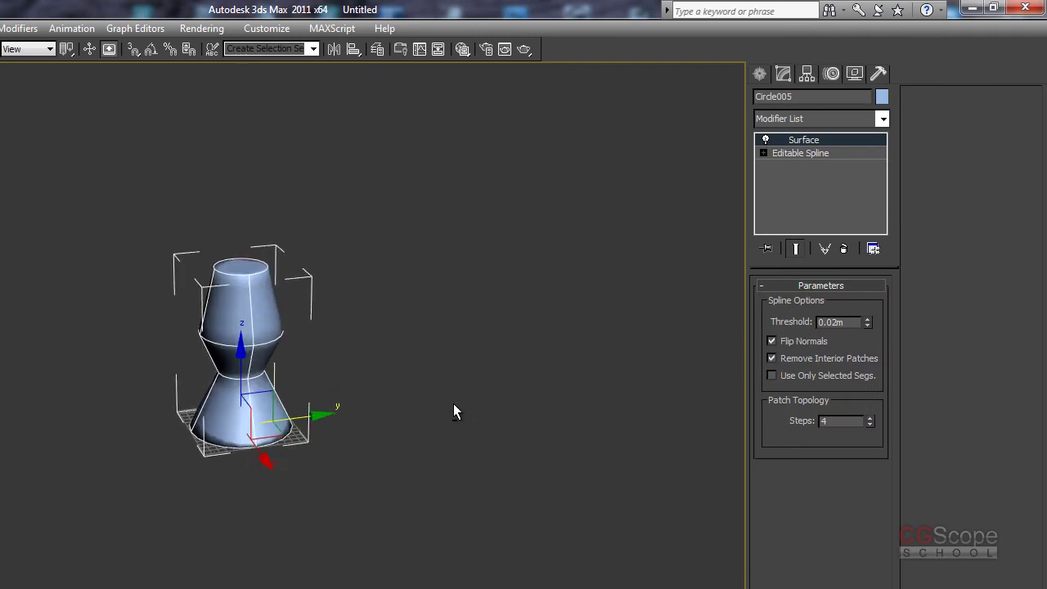
{"action": "scroll", "coordinate": [446, 402], "scroll_direction": "up", "scroll_amount": 6}
{"action": "scroll", "coordinate": [452, 378], "scroll_direction": "down", "scroll_amount": 1}
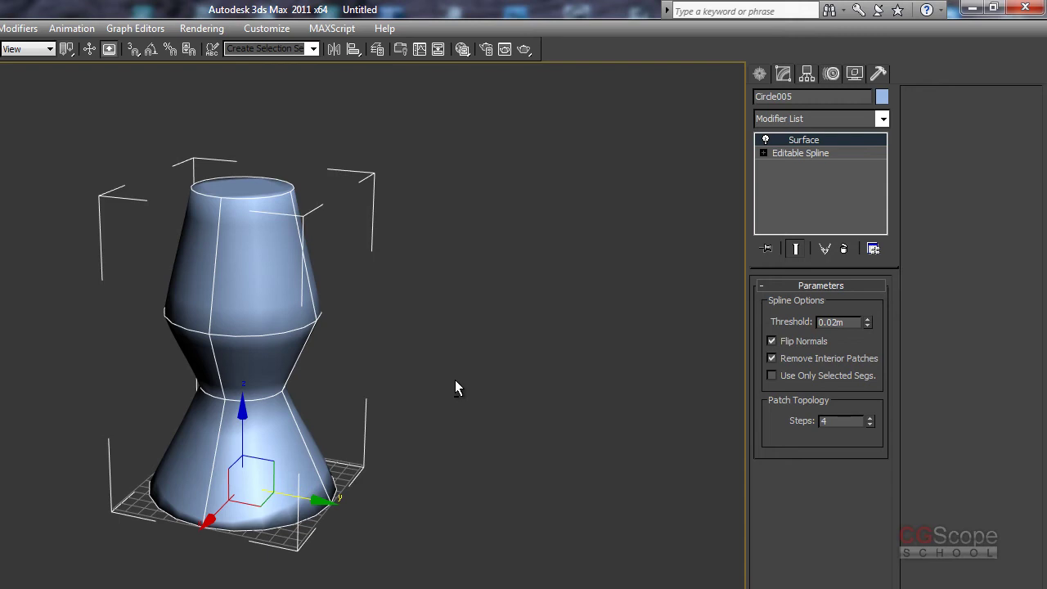
{"action": "middle_click_drag", "start_coordinate": [478, 385], "coordinate": [479, 386], "text": "alt"}
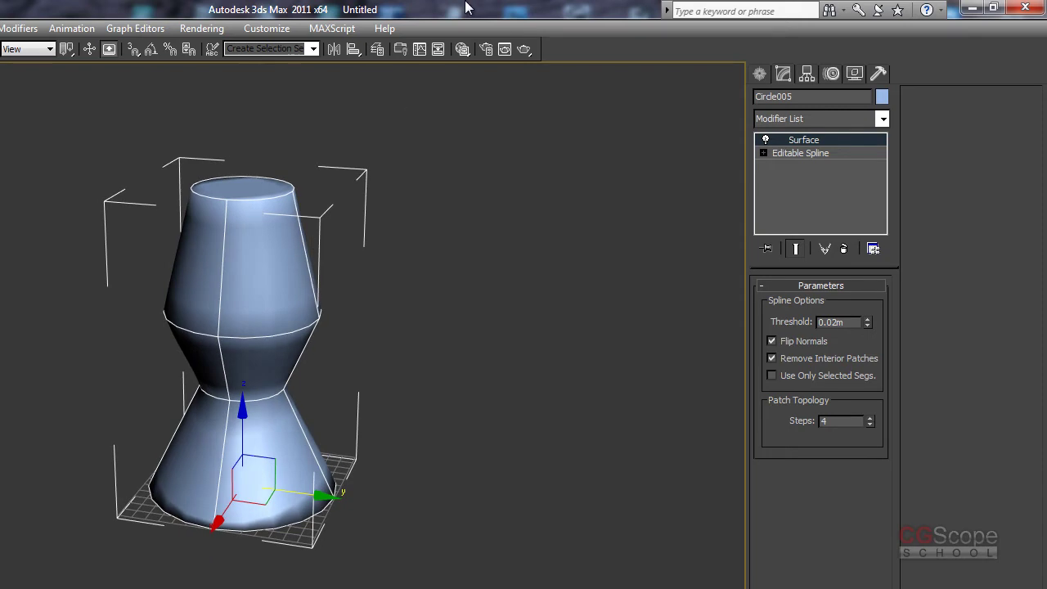
Open Autodesk 3ds Max Help and search the topics for 'surface'
{"action": "left_click", "coordinate": [383, 29]}
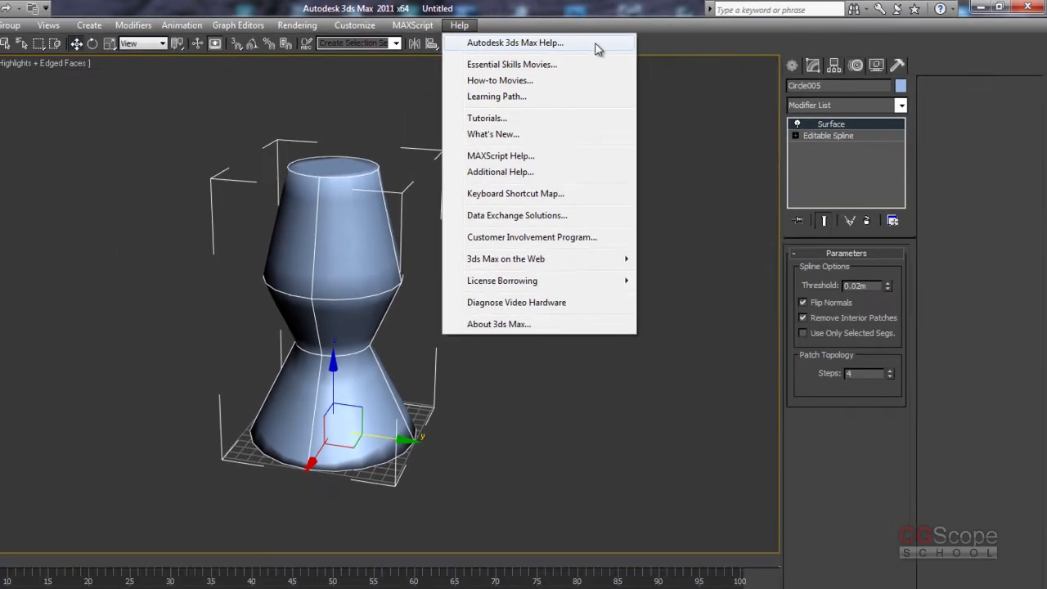
{"action": "left_click", "coordinate": [596, 46]}
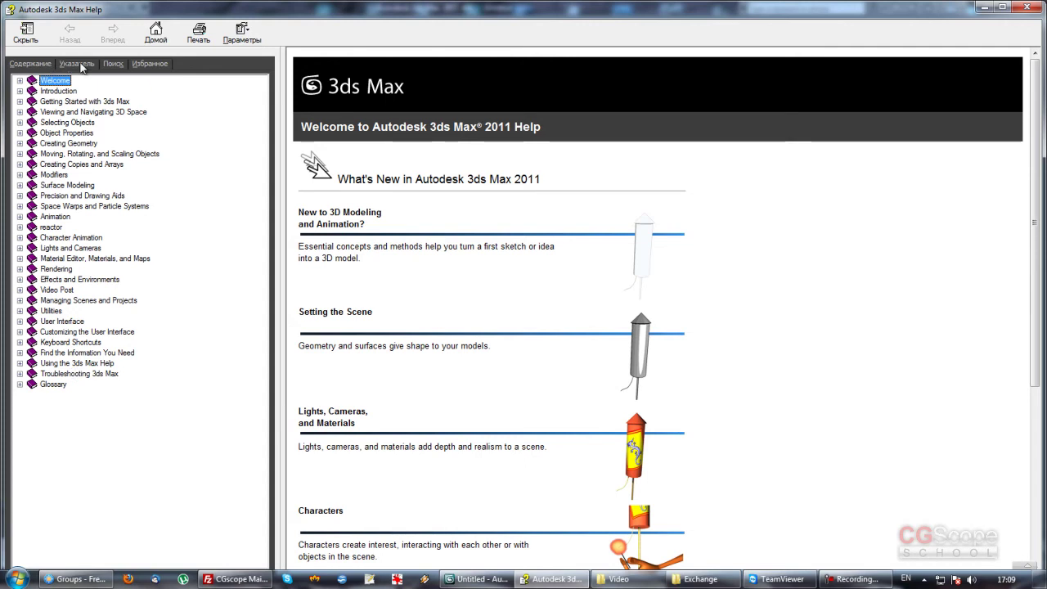
{"action": "left_click", "coordinate": [115, 64]}
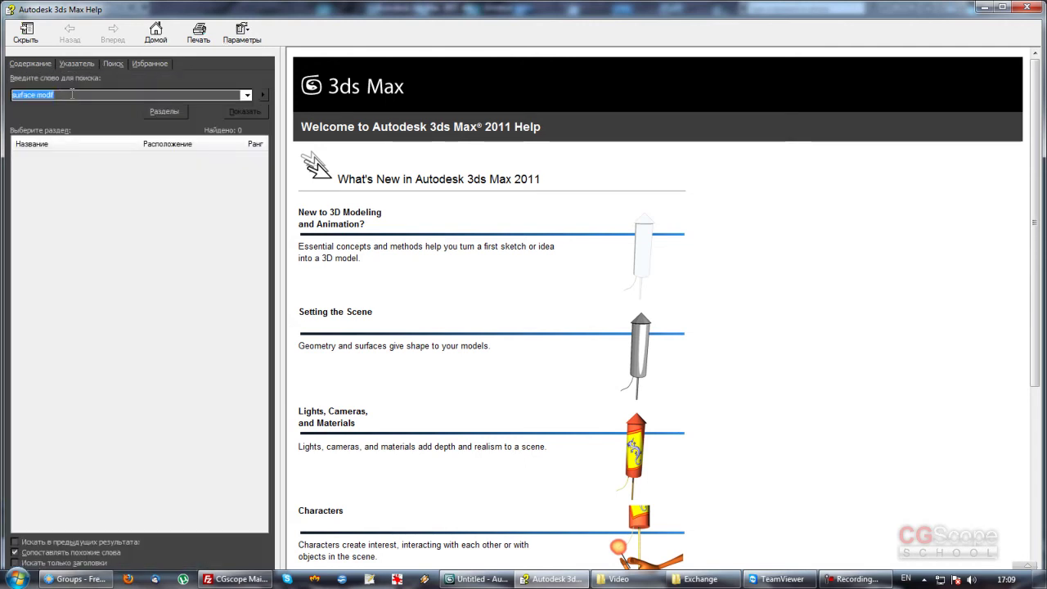
{"action": "left_click", "coordinate": [74, 93]}
{"action": "key", "text": "Return"}
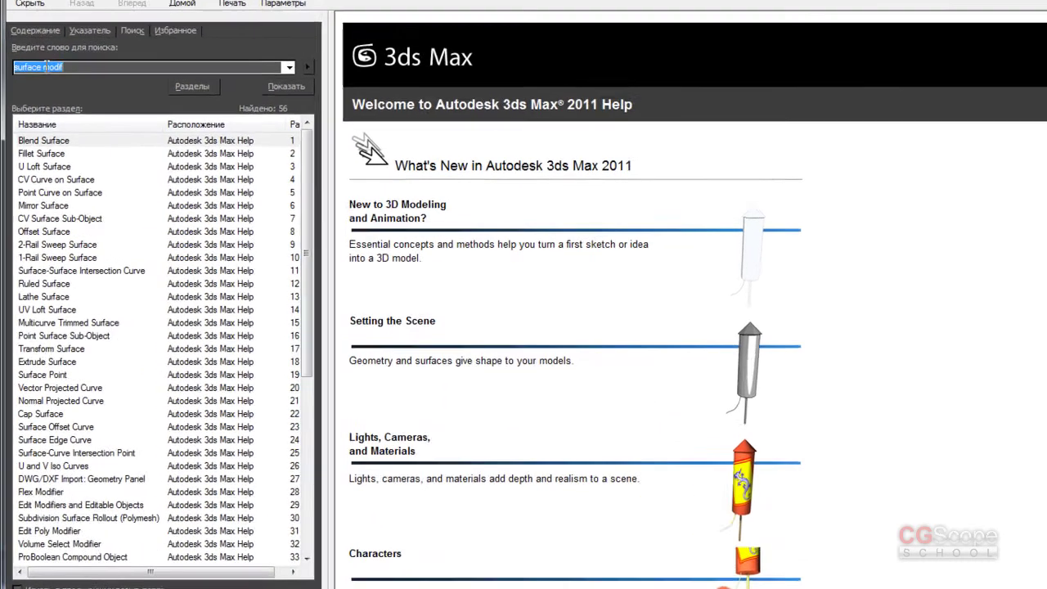
{"action": "type", "text": "surface"}
{"action": "left_click", "coordinate": [212, 68]}
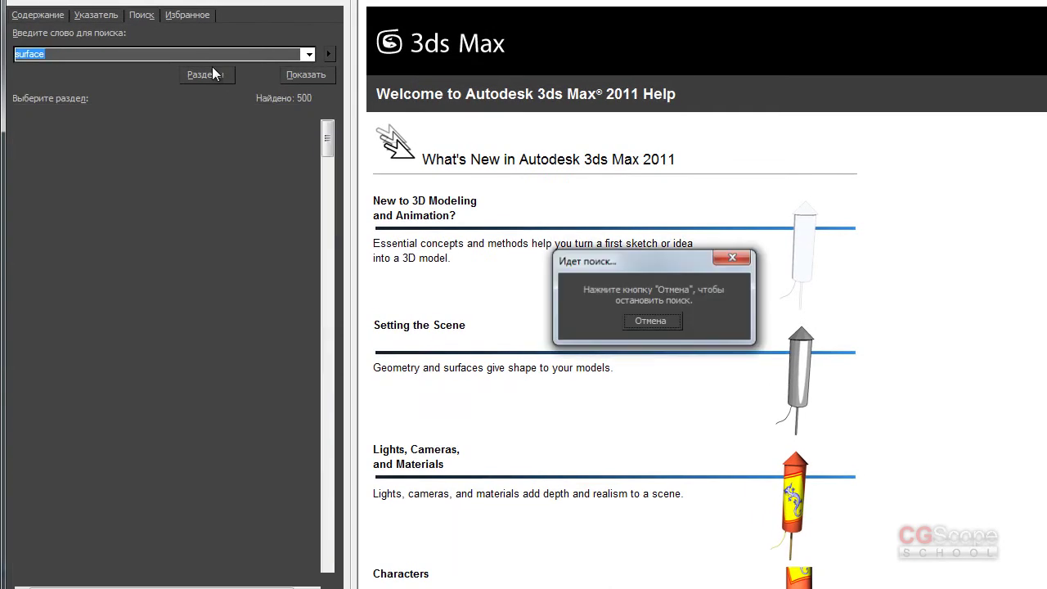
Browse the 500 search results and open the Surface Modeling topic
{"action": "left_click", "coordinate": [104, 135]}
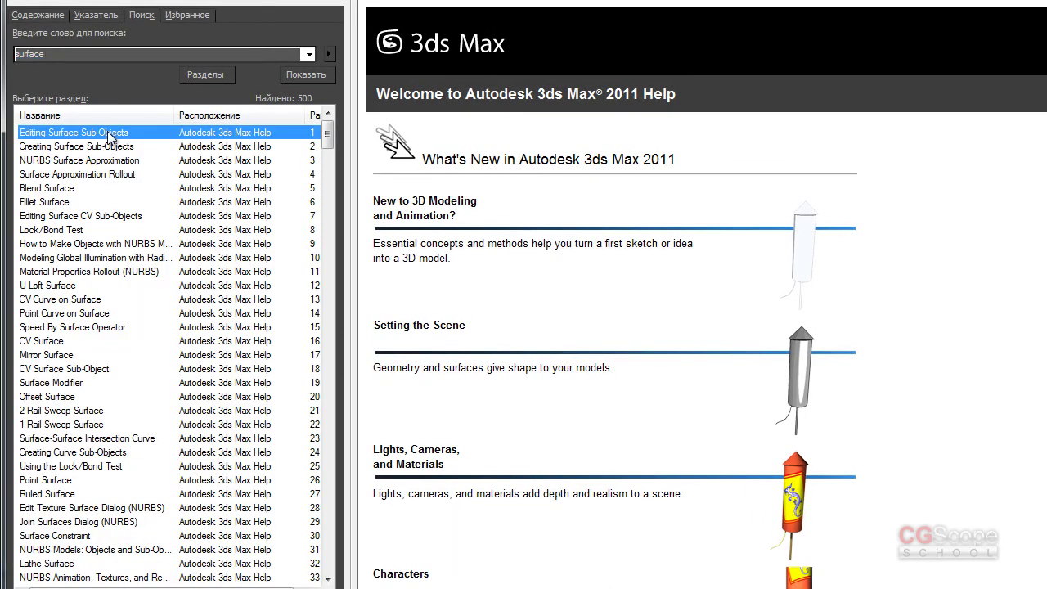
{"action": "left_click", "coordinate": [194, 213]}
{"action": "mouse_move", "coordinate": [327, 139]}
{"action": "left_mouse_down"}
{"action": "mouse_move", "coordinate": [327, 184]}
{"action": "mouse_move", "coordinate": [332, 160]}
{"action": "left_mouse_up"}
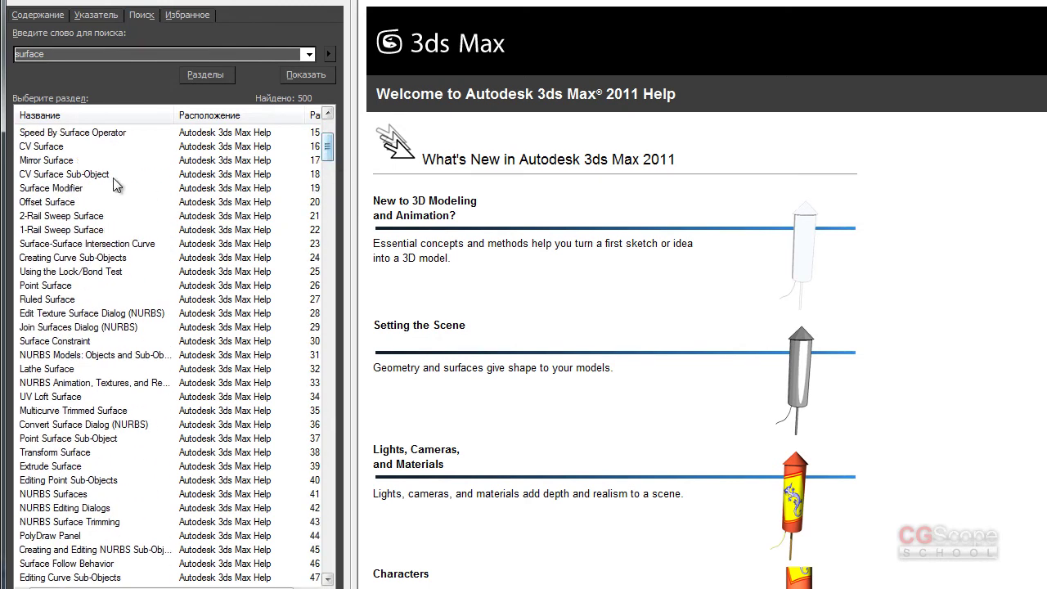
{"action": "left_click", "coordinate": [82, 383]}
{"action": "scroll", "coordinate": [112, 382], "scroll_direction": "down", "scroll_amount": 2}
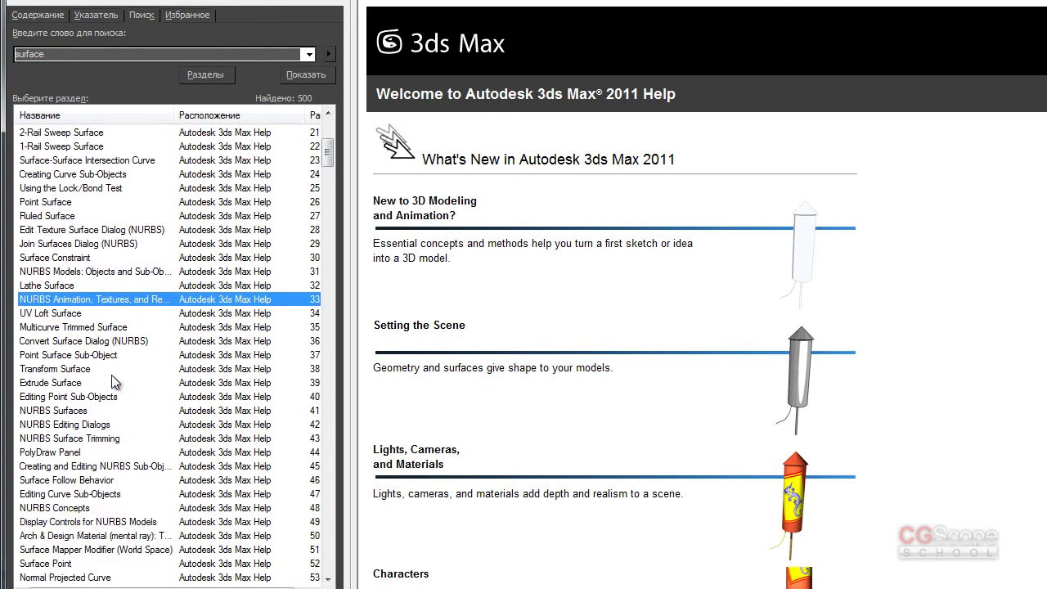
{"action": "scroll", "coordinate": [115, 383], "scroll_direction": "down", "scroll_amount": 1}
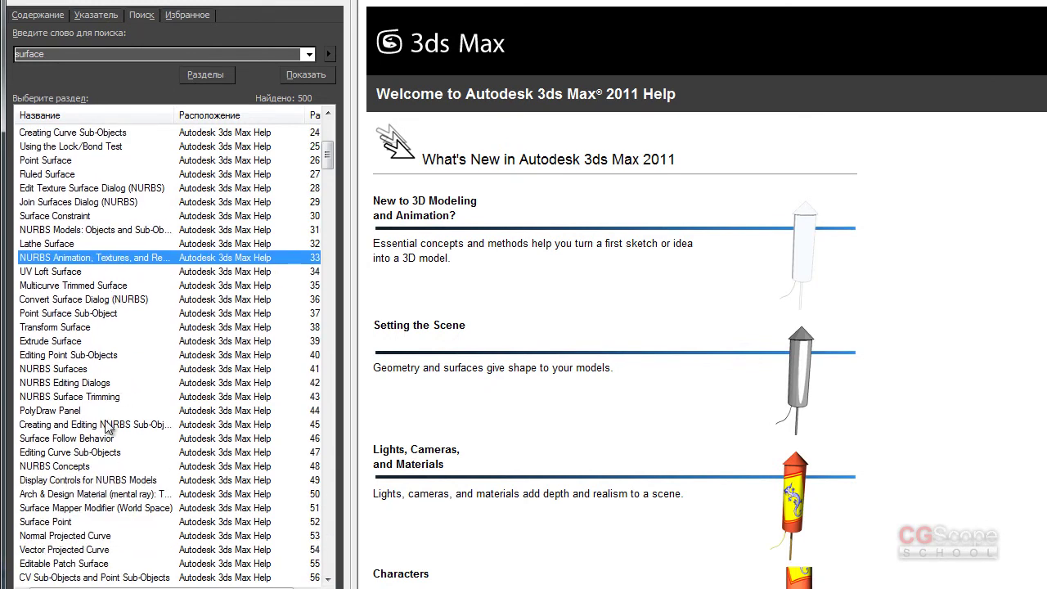
{"action": "scroll", "coordinate": [80, 436], "scroll_direction": "down", "scroll_amount": 2}
{"action": "scroll", "coordinate": [81, 442], "scroll_direction": "down", "scroll_amount": 1}
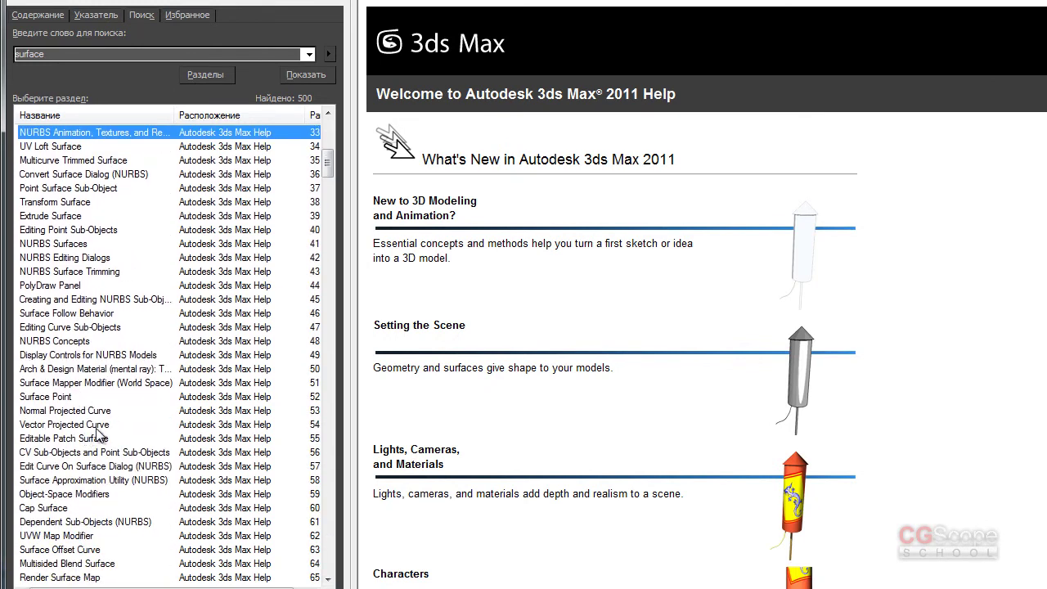
{"action": "scroll", "coordinate": [96, 436], "scroll_direction": "down", "scroll_amount": 2}
{"action": "left_click", "coordinate": [61, 496]}
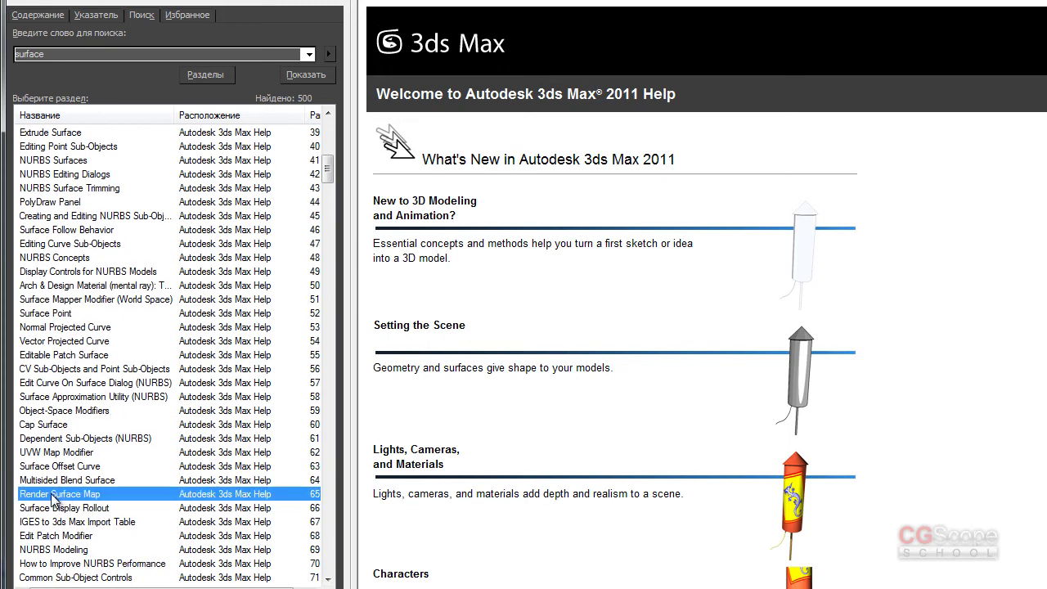
{"action": "left_click", "coordinate": [84, 440]}
{"action": "scroll", "coordinate": [89, 481], "scroll_direction": "down", "scroll_amount": 3}
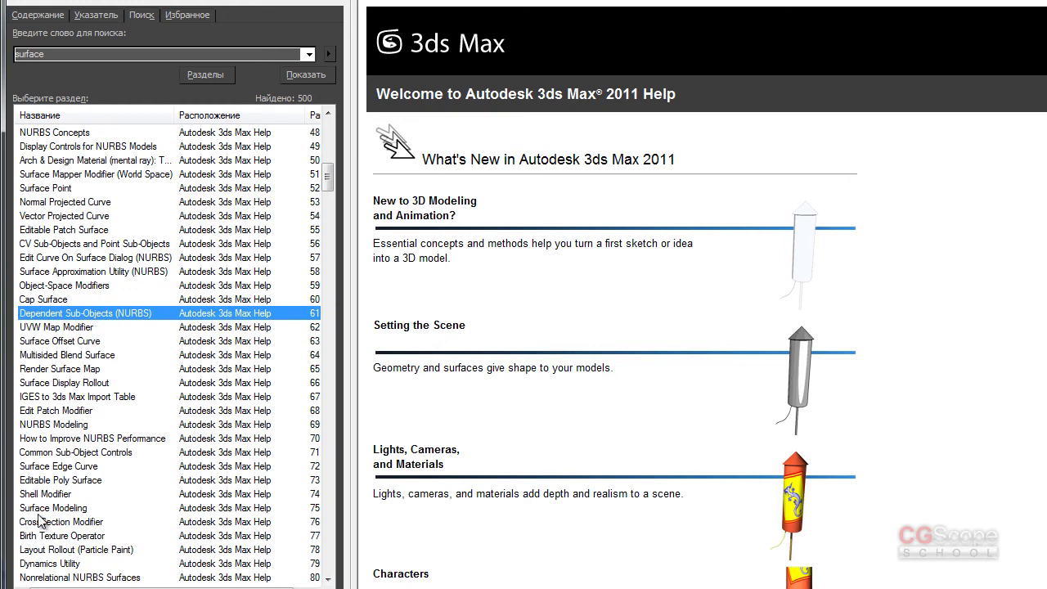
{"action": "left_click", "coordinate": [66, 506]}
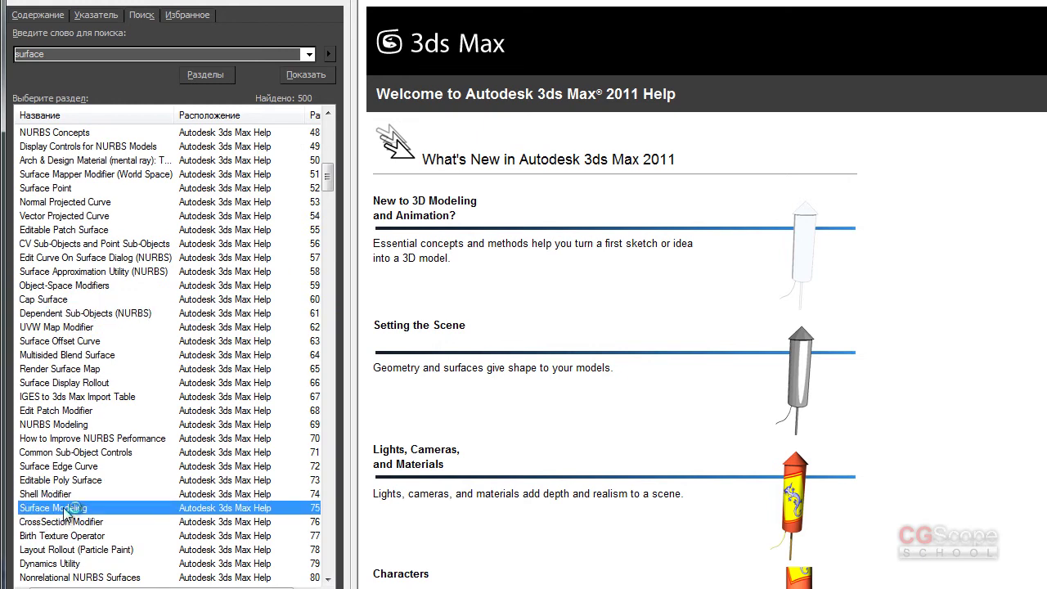
{"action": "double_click", "coordinate": [66, 511]}
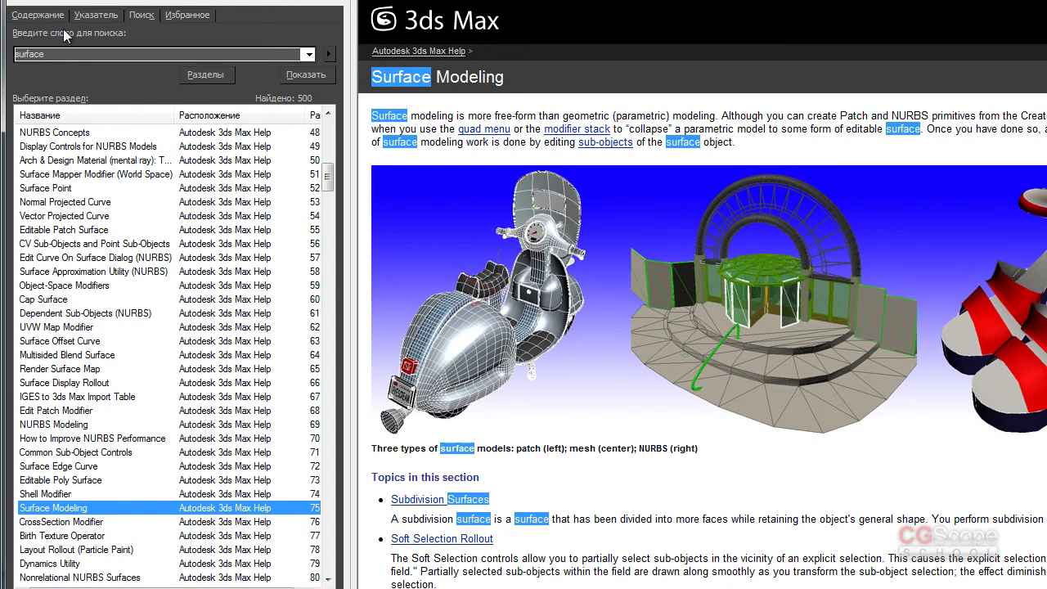
Return to the Contents tree and review the Surface Modeling topic and its subtopics
{"action": "left_click", "coordinate": [40, 15]}
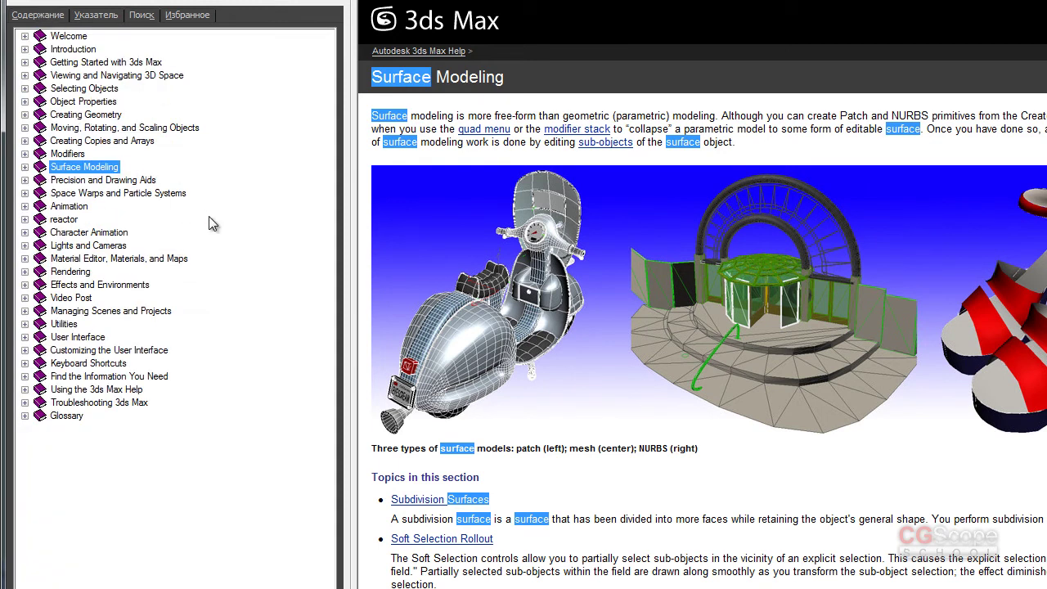
{"action": "left_click", "coordinate": [73, 180]}
{"action": "left_click", "coordinate": [101, 169]}
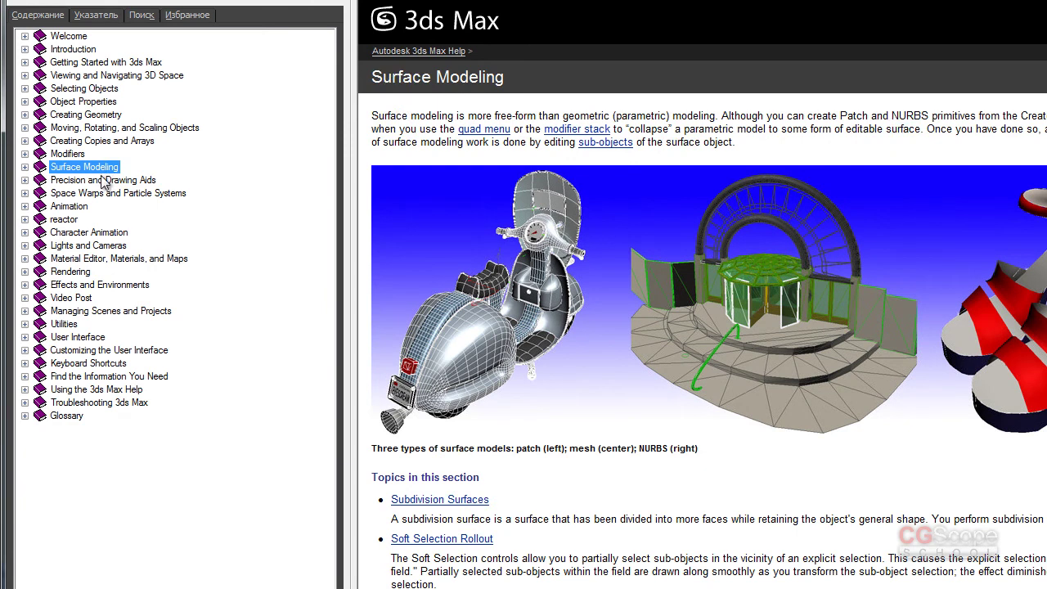
{"action": "left_click", "coordinate": [24, 167]}
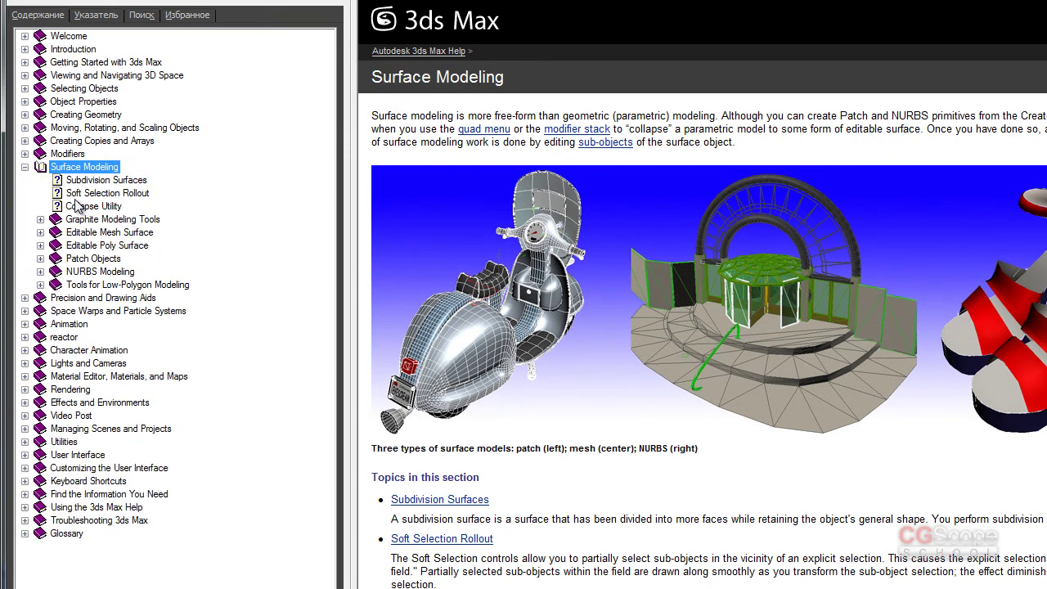
{"action": "left_click", "coordinate": [25, 168]}
Expand Modifiers > Object-Space Modifiers and open the Surface Modifier page
{"action": "left_click", "coordinate": [25, 154]}
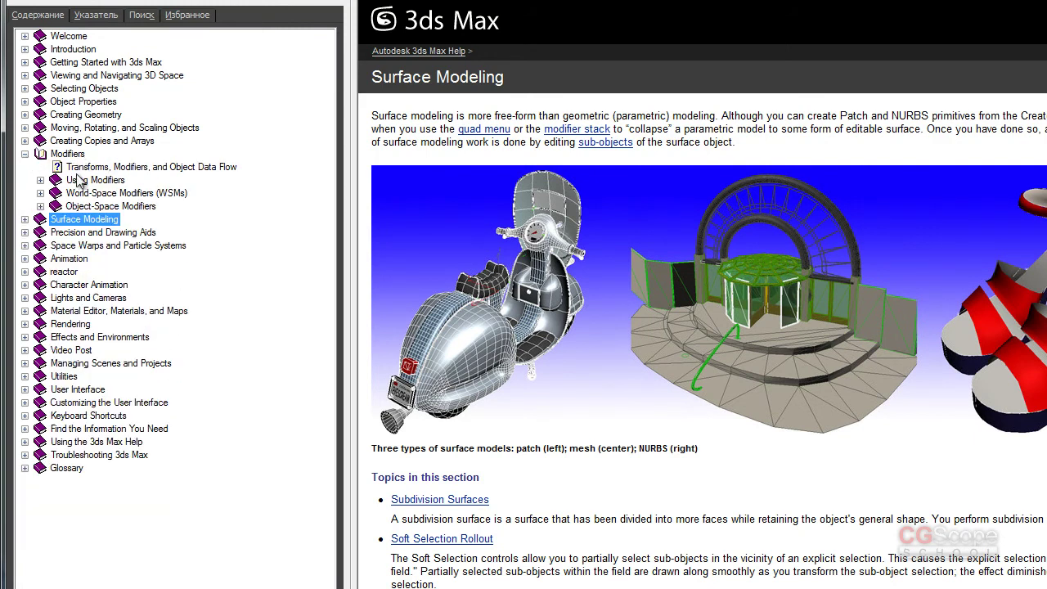
{"action": "left_click", "coordinate": [40, 207]}
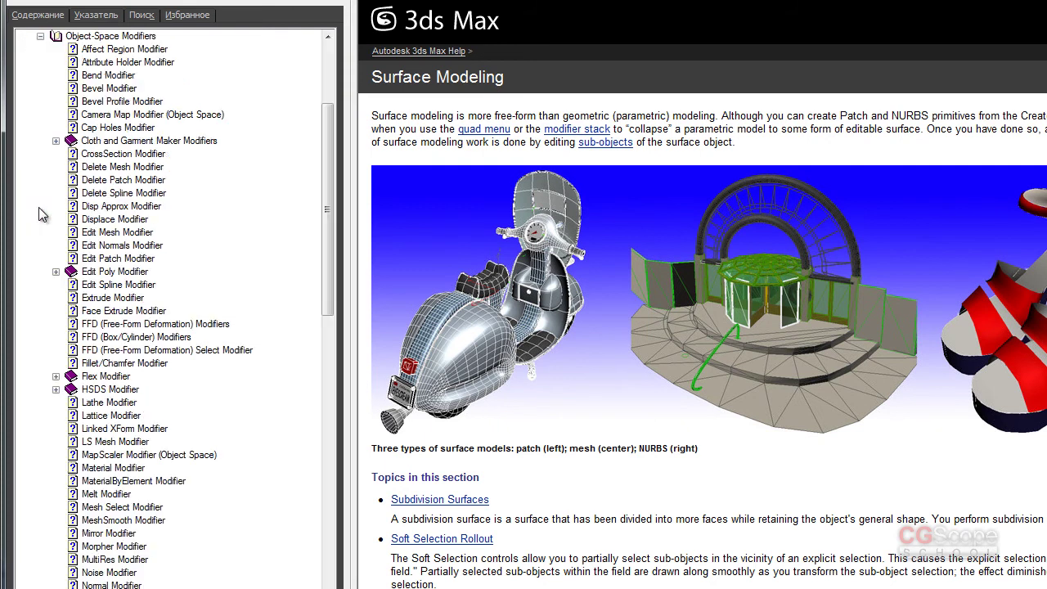
{"action": "left_click_drag", "start_coordinate": [329, 222], "coordinate": [307, 497]}
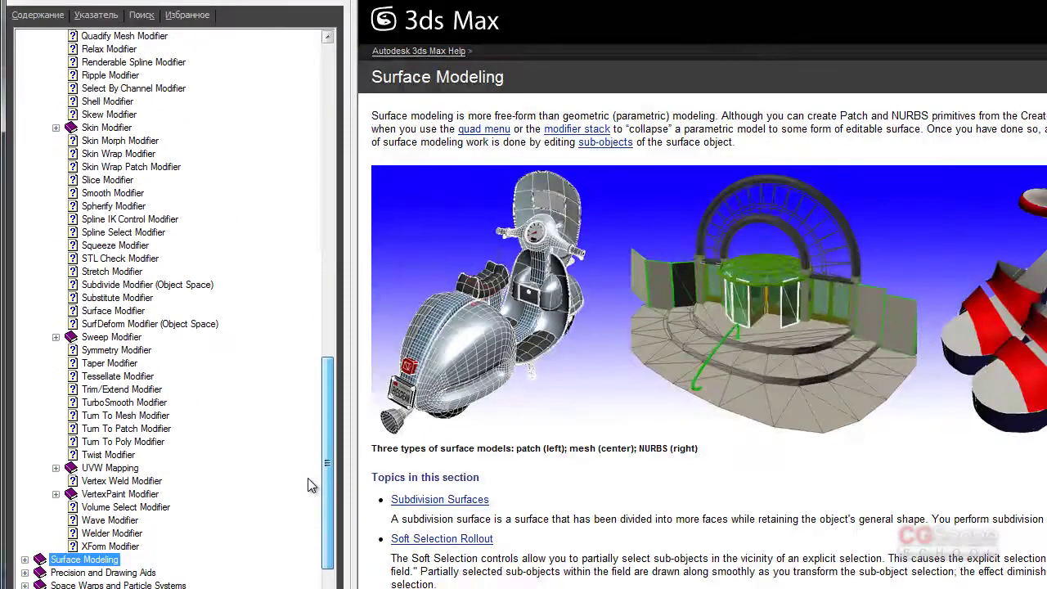
{"action": "scroll", "coordinate": [307, 492], "scroll_direction": "up", "scroll_amount": 2}
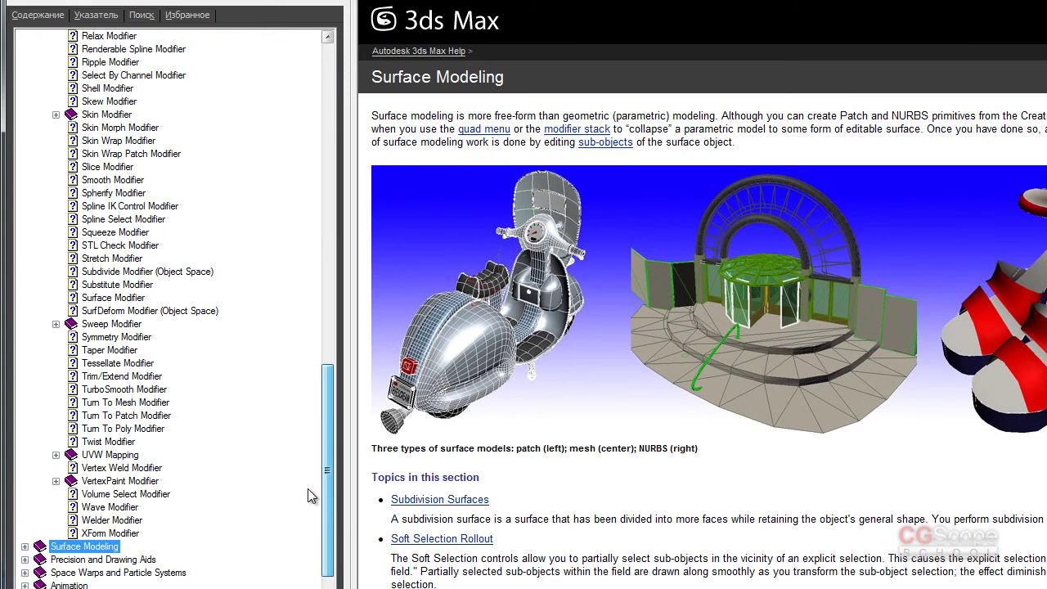
{"action": "left_click", "coordinate": [113, 311]}
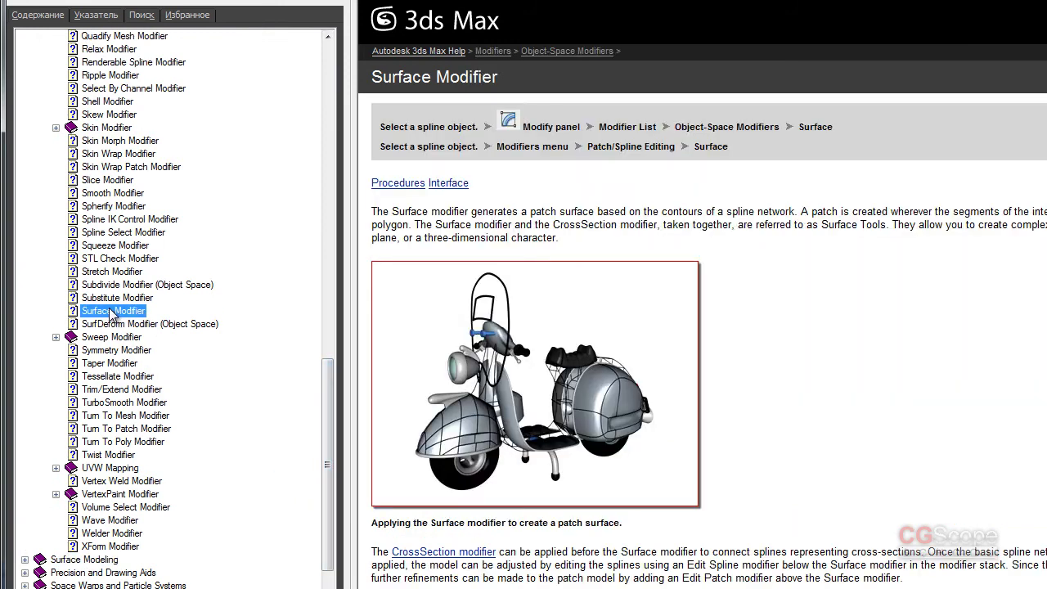
Read down the Surface Modifier page past Surface Modifier Basics to the scooter cross-section examples
{"action": "left_click", "coordinate": [869, 293]}
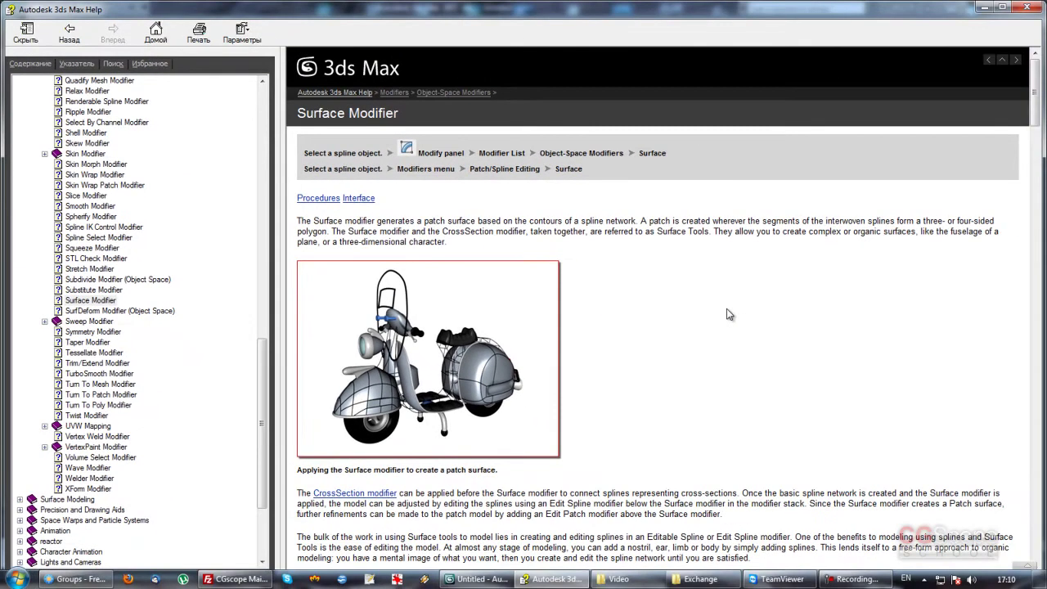
{"action": "scroll", "coordinate": [730, 314], "scroll_direction": "down", "scroll_amount": 3}
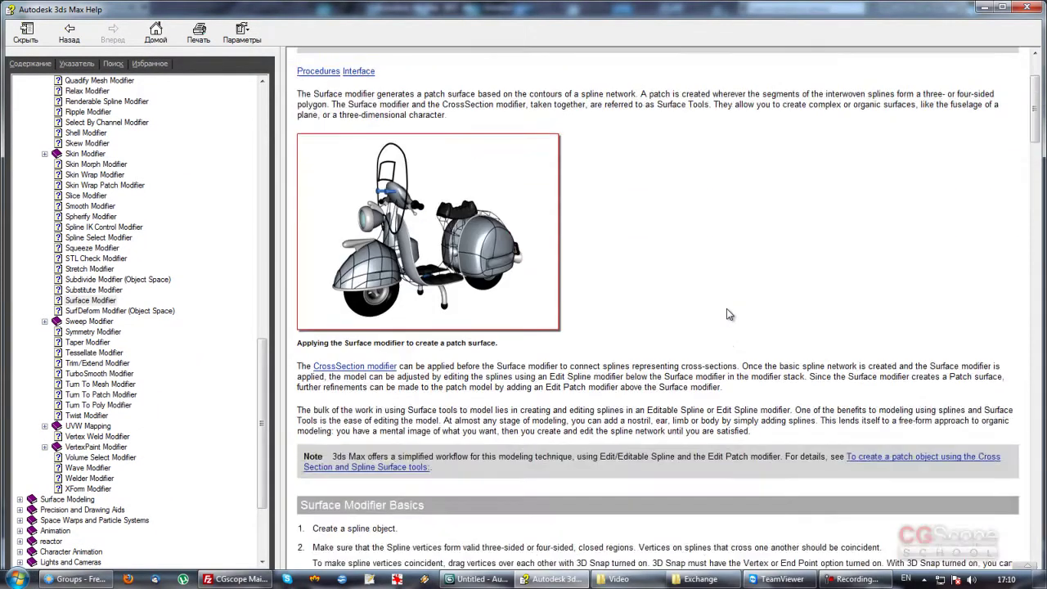
{"action": "scroll", "coordinate": [730, 314], "scroll_direction": "down", "scroll_amount": 2}
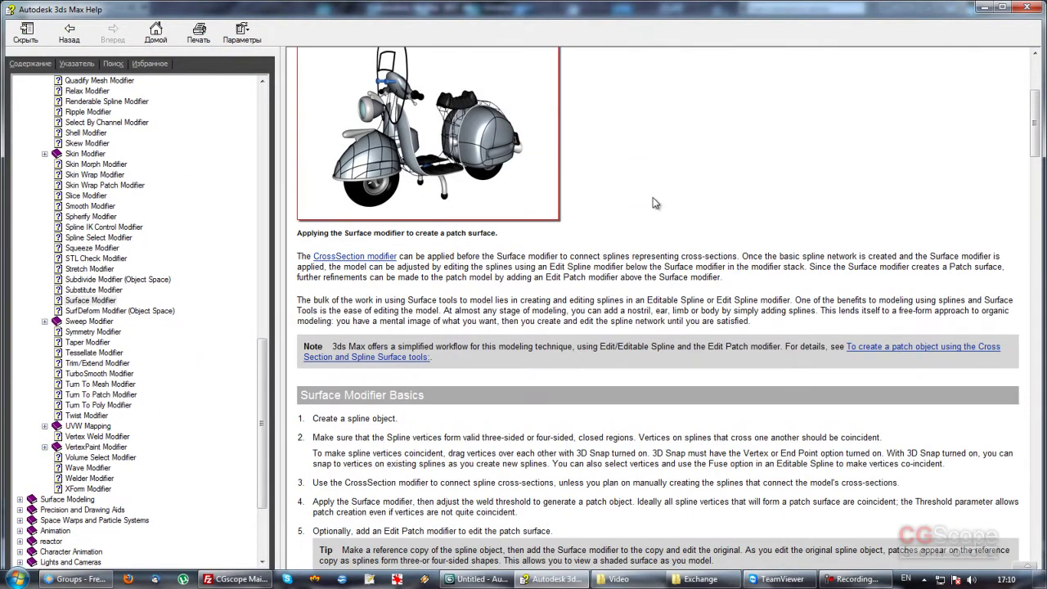
{"action": "scroll", "coordinate": [653, 197], "scroll_direction": "up", "scroll_amount": 2}
{"action": "scroll", "coordinate": [653, 197], "scroll_direction": "up", "scroll_amount": 1}
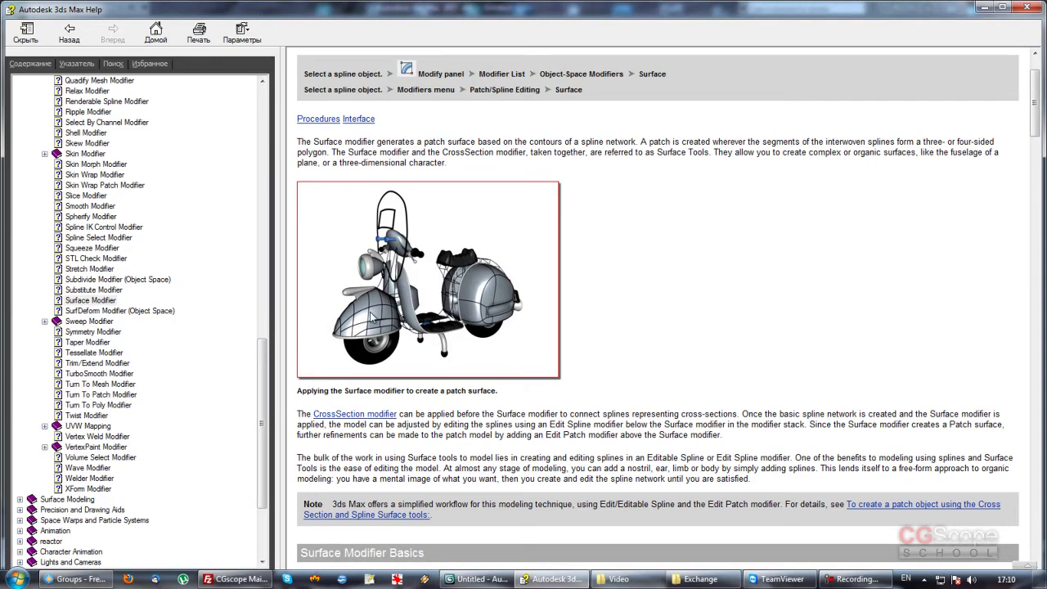
{"action": "scroll", "coordinate": [550, 308], "scroll_direction": "down", "scroll_amount": 1}
{"action": "scroll", "coordinate": [551, 307], "scroll_direction": "down", "scroll_amount": 4}
{"action": "scroll", "coordinate": [551, 308], "scroll_direction": "up", "scroll_amount": 3}
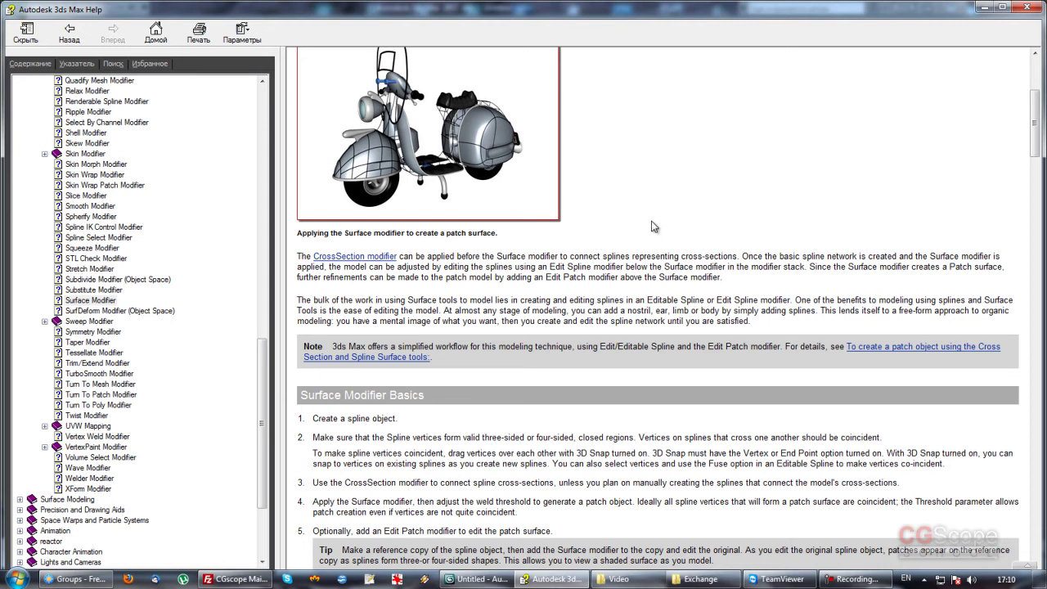
{"action": "scroll", "coordinate": [654, 227], "scroll_direction": "down", "scroll_amount": 2}
{"action": "scroll", "coordinate": [645, 222], "scroll_direction": "down", "scroll_amount": 5}
{"action": "scroll", "coordinate": [671, 223], "scroll_direction": "down", "scroll_amount": 1}
{"action": "scroll", "coordinate": [692, 220], "scroll_direction": "down", "scroll_amount": 1}
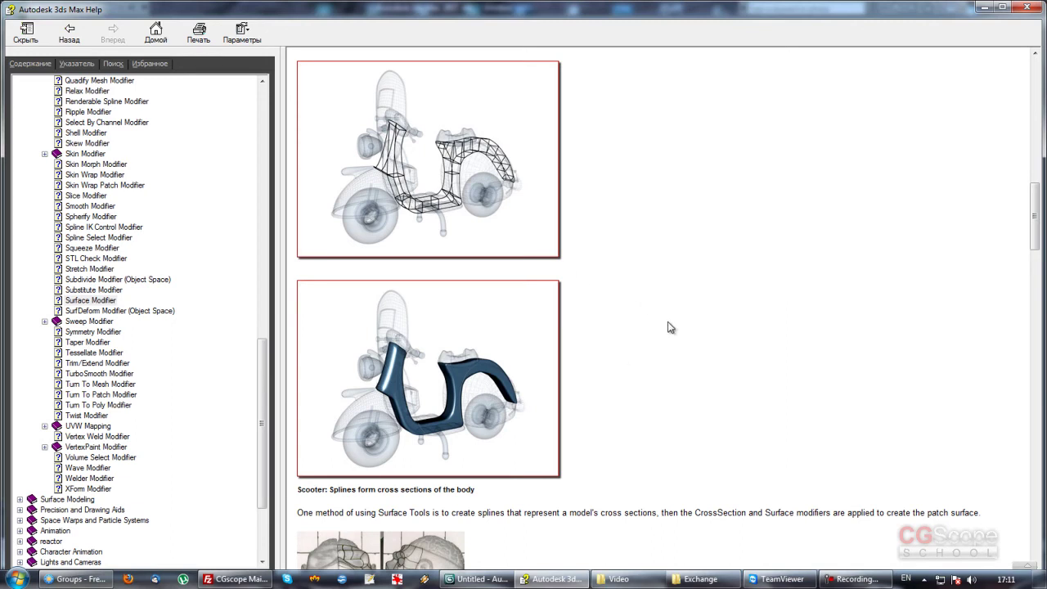
Read past the alien example and Procedures to the Threshold, Flip Normals and Steps parameters
{"action": "scroll", "coordinate": [668, 327], "scroll_direction": "down", "scroll_amount": 3}
{"action": "scroll", "coordinate": [668, 327], "scroll_direction": "down", "scroll_amount": 1}
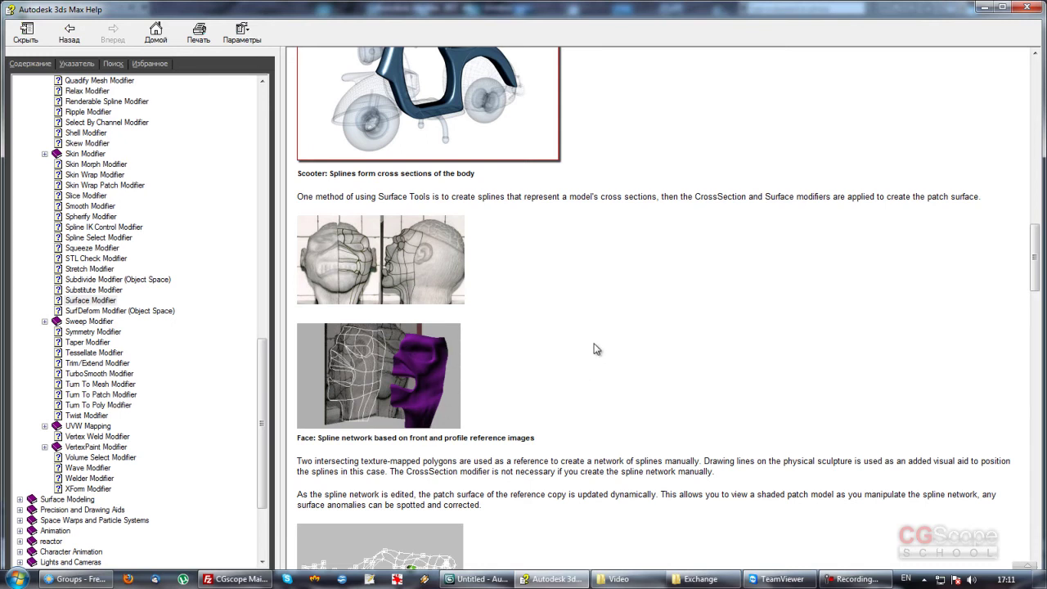
{"action": "scroll", "coordinate": [584, 347], "scroll_direction": "down", "scroll_amount": 4}
{"action": "scroll", "coordinate": [584, 347], "scroll_direction": "down", "scroll_amount": 3}
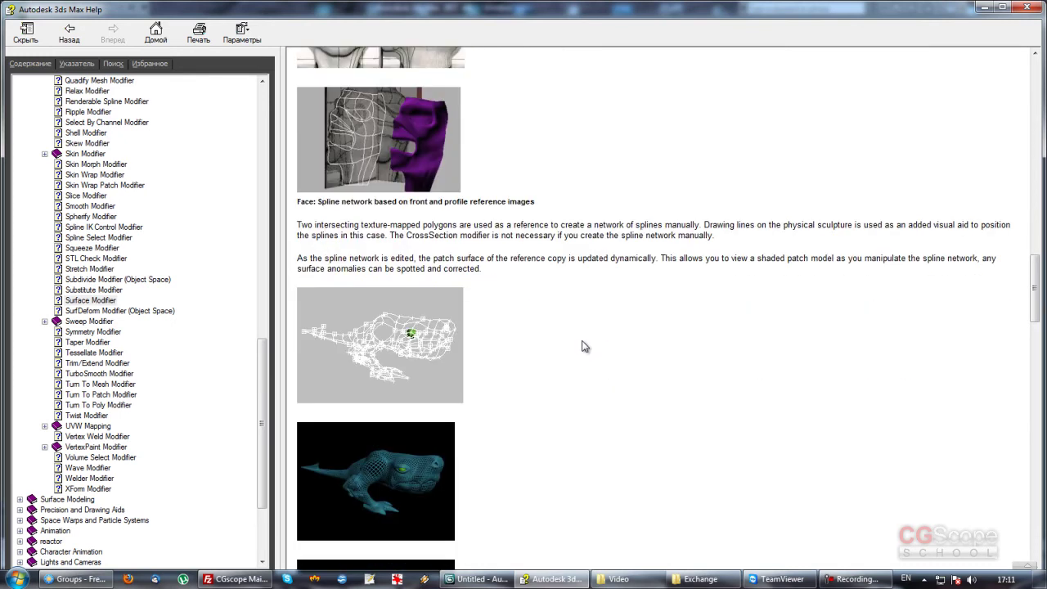
{"action": "scroll", "coordinate": [582, 349], "scroll_direction": "down", "scroll_amount": 2}
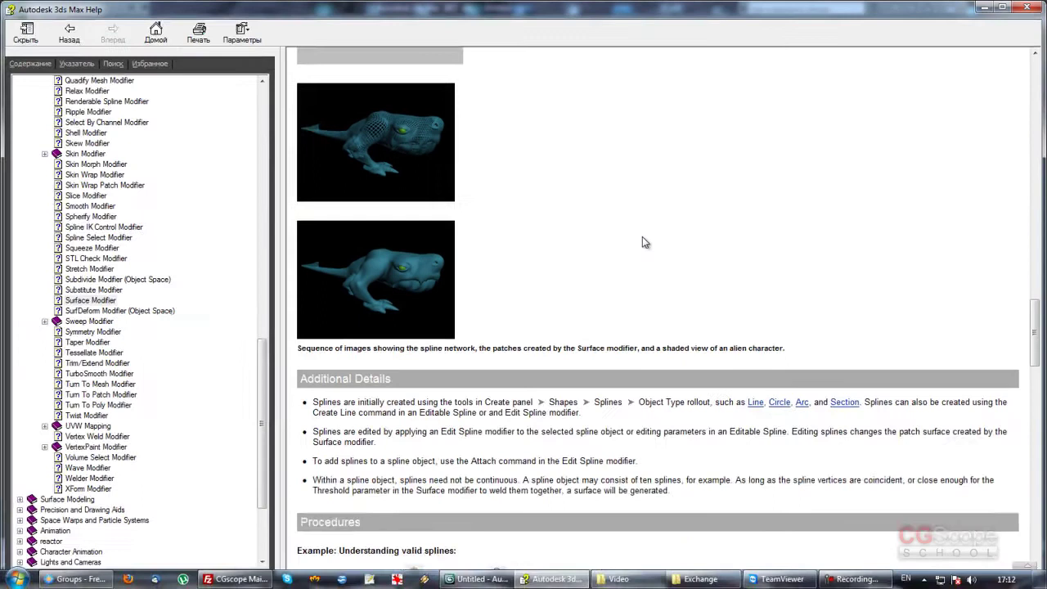
{"action": "scroll", "coordinate": [642, 236], "scroll_direction": "down", "scroll_amount": 3}
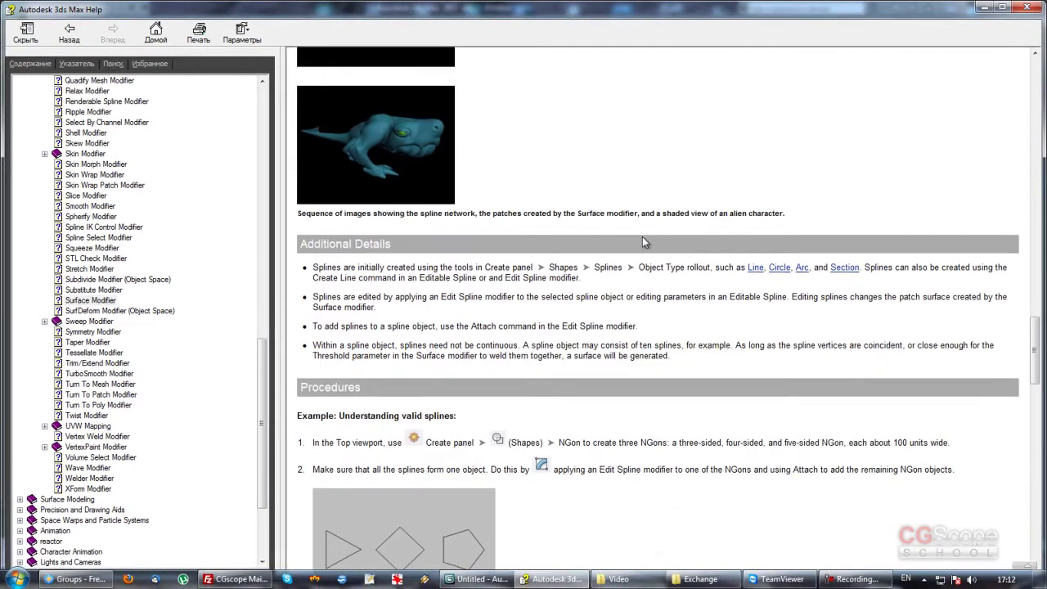
{"action": "scroll", "coordinate": [642, 241], "scroll_direction": "down", "scroll_amount": 2}
{"action": "scroll", "coordinate": [643, 242], "scroll_direction": "up", "scroll_amount": 5}
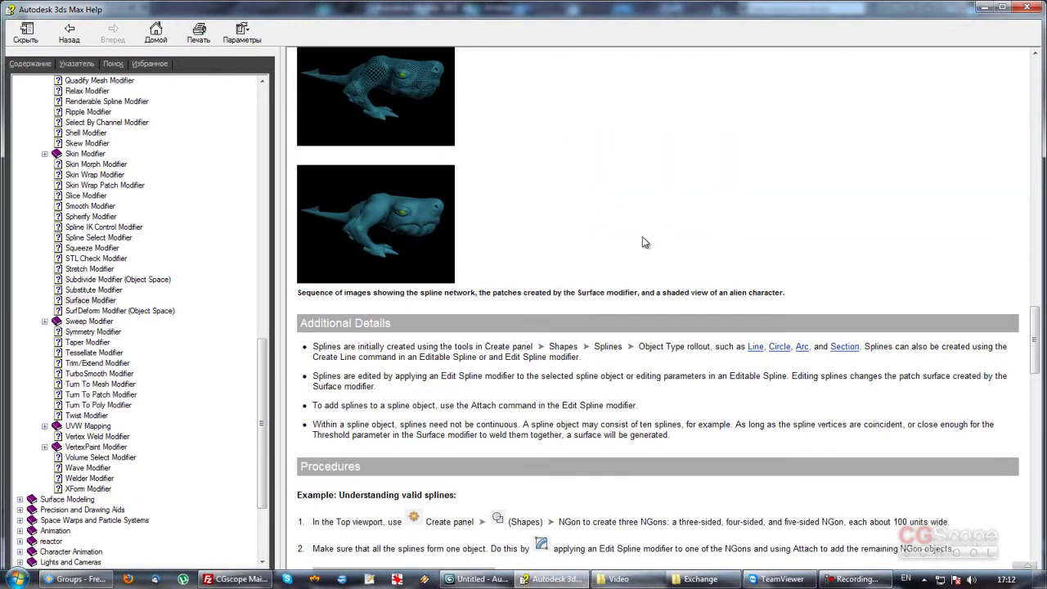
{"action": "scroll", "coordinate": [642, 241], "scroll_direction": "up", "scroll_amount": 2}
{"action": "scroll", "coordinate": [483, 168], "scroll_direction": "up", "scroll_amount": 3}
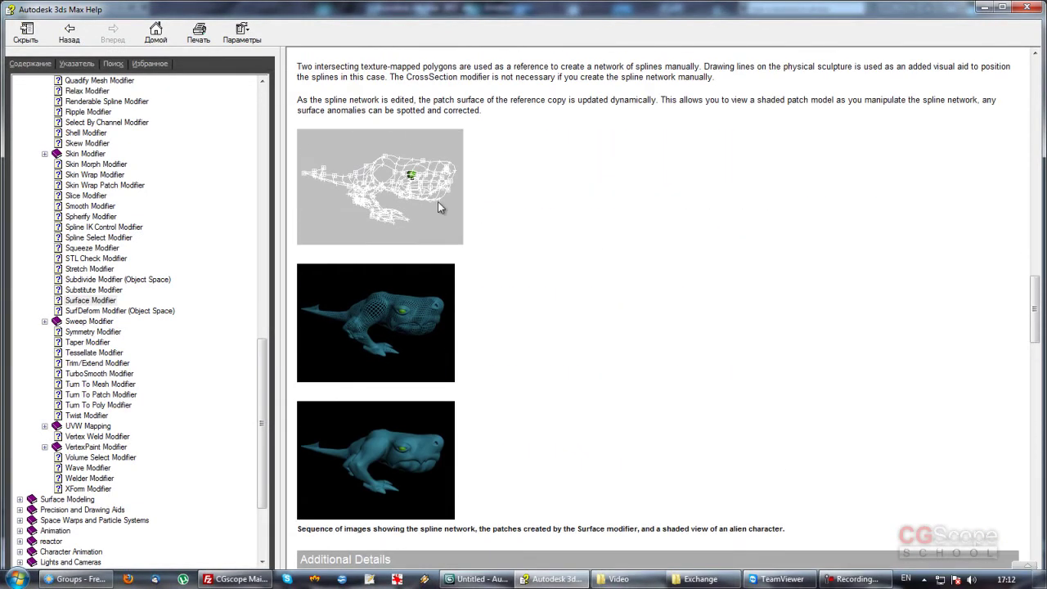
{"action": "scroll", "coordinate": [591, 335], "scroll_direction": "down", "scroll_amount": 7}
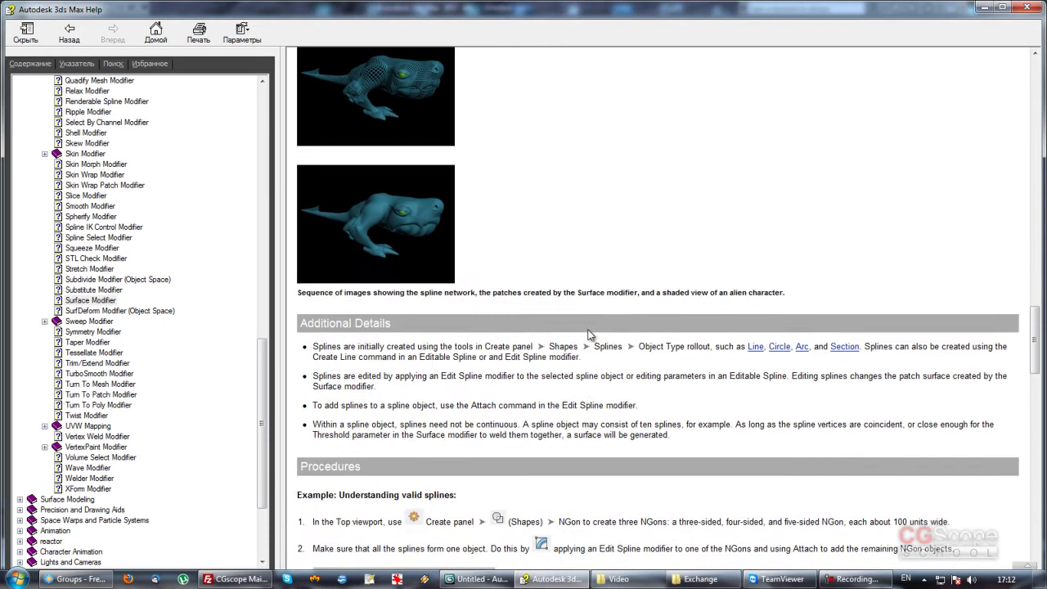
{"action": "scroll", "coordinate": [588, 327], "scroll_direction": "down", "scroll_amount": 1}
{"action": "scroll", "coordinate": [586, 325], "scroll_direction": "down", "scroll_amount": 6}
{"action": "scroll", "coordinate": [585, 325], "scroll_direction": "down", "scroll_amount": 4}
{"action": "scroll", "coordinate": [586, 324], "scroll_direction": "down", "scroll_amount": 6}
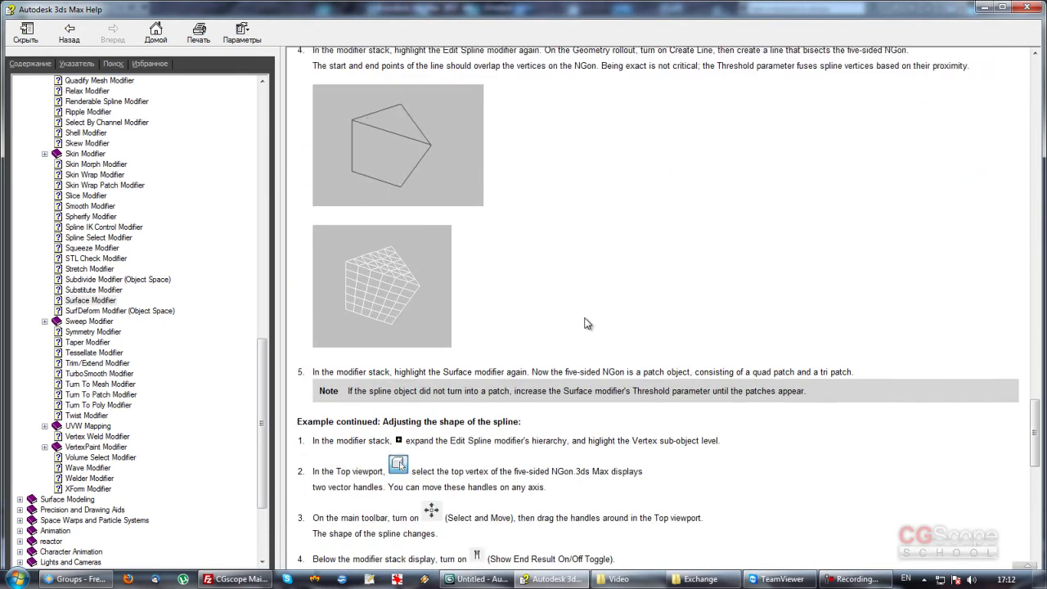
{"action": "scroll", "coordinate": [586, 324], "scroll_direction": "down", "scroll_amount": 5}
{"action": "scroll", "coordinate": [586, 323], "scroll_direction": "down", "scroll_amount": 4}
{"action": "scroll", "coordinate": [586, 324], "scroll_direction": "down", "scroll_amount": 4}
{"action": "scroll", "coordinate": [586, 323], "scroll_direction": "down", "scroll_amount": 4}
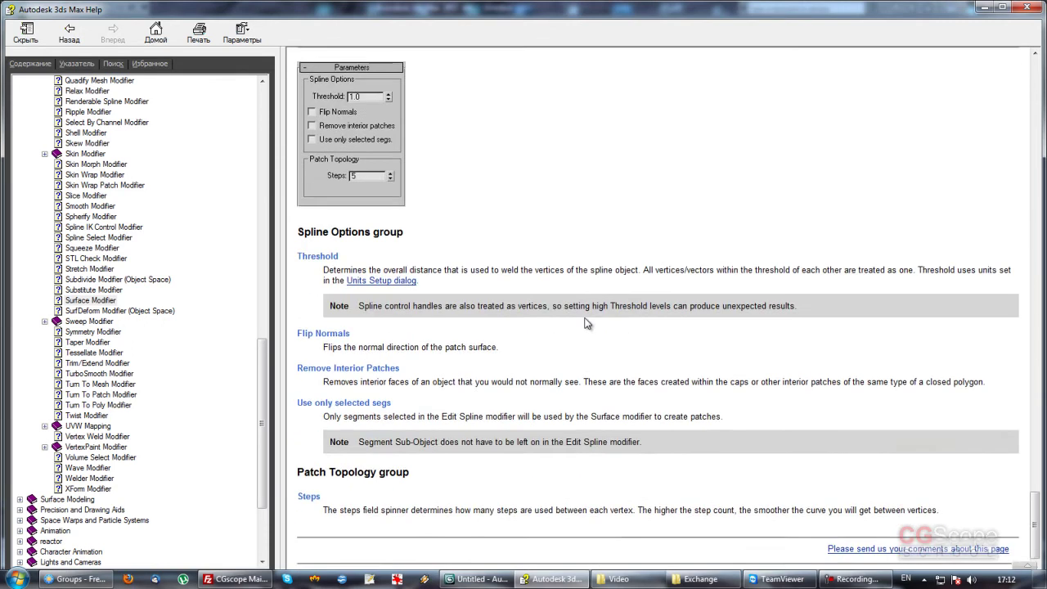
{"action": "scroll", "coordinate": [586, 323], "scroll_direction": "up", "scroll_amount": 1}
Close Help and orbit the Perspective view down to eye level around the vase
{"action": "left_click", "coordinate": [1029, 7]}
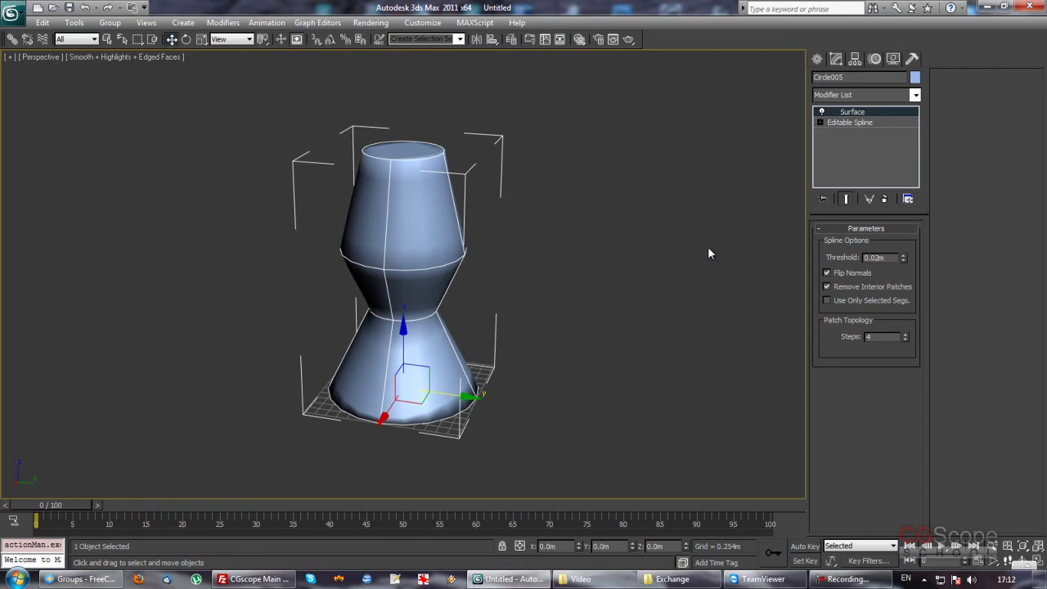
{"action": "mouse_move", "coordinate": [634, 284]}
{"action": "middle_mouse_down", "text": "alt"}
{"action": "mouse_move", "coordinate": [608, 297]}
{"action": "mouse_move", "coordinate": [617, 288]}
{"action": "mouse_move", "coordinate": [589, 275]}
{"action": "middle_mouse_up", "text": "alt"}
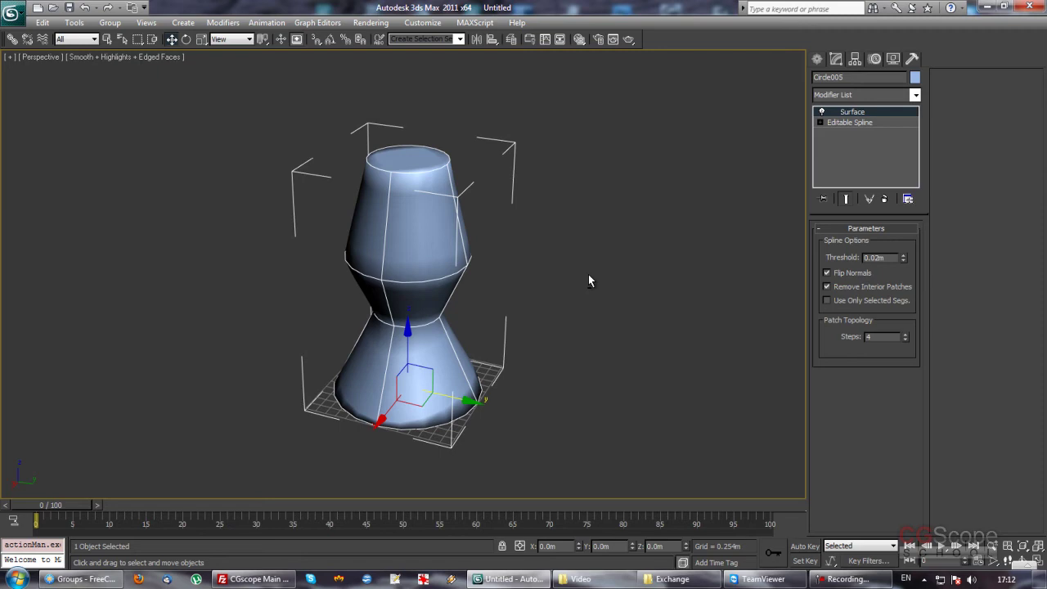
{"action": "middle_click_drag", "start_coordinate": [583, 292], "coordinate": [554, 287], "text": "alt"}
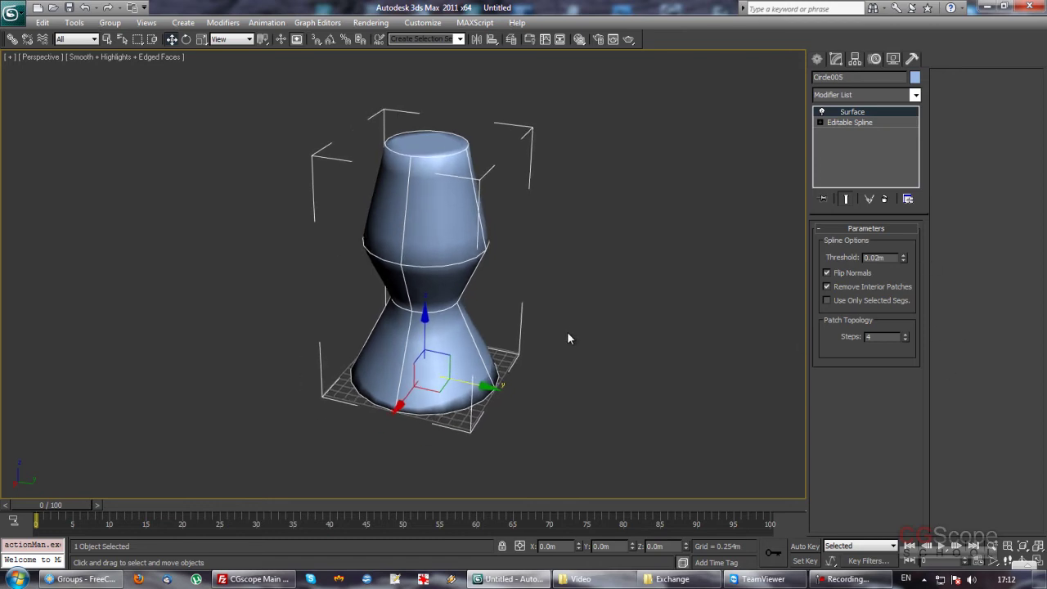
{"action": "scroll", "coordinate": [562, 335], "scroll_direction": "up", "scroll_amount": 2}
{"action": "scroll", "coordinate": [556, 340], "scroll_direction": "up", "scroll_amount": 1}
{"action": "scroll", "coordinate": [554, 338], "scroll_direction": "up", "scroll_amount": 1}
{"action": "scroll", "coordinate": [554, 334], "scroll_direction": "up", "scroll_amount": 1}
{"action": "scroll", "coordinate": [556, 336], "scroll_direction": "up", "scroll_amount": 1}
{"action": "middle_click_drag", "start_coordinate": [557, 338], "coordinate": [544, 336], "text": "alt"}
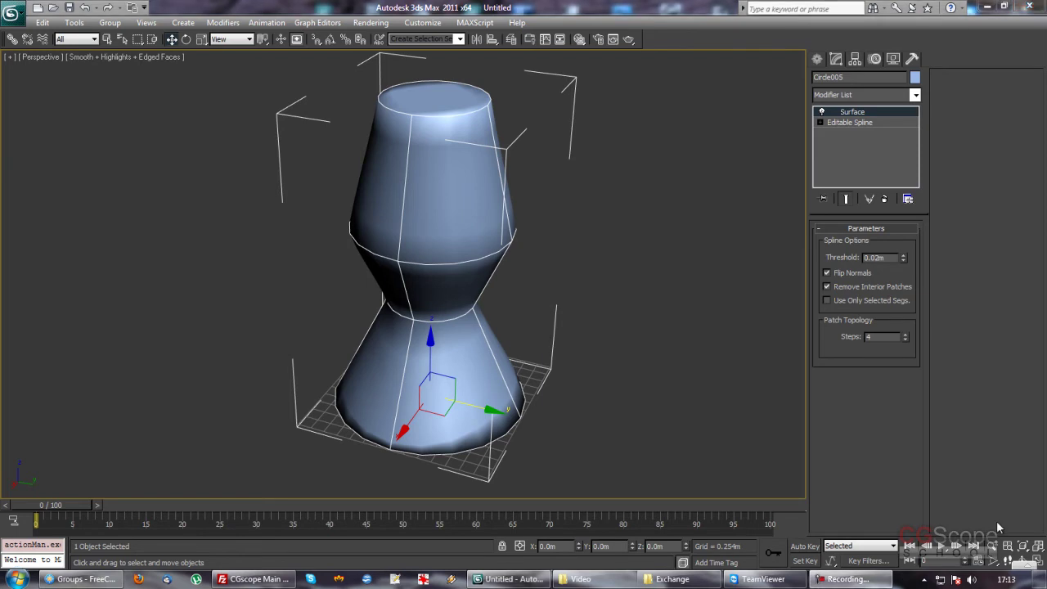
{"action": "mouse_move", "coordinate": [663, 364]}
{"action": "middle_mouse_down", "text": "alt"}
{"action": "mouse_move", "coordinate": [507, 246]}
{"action": "mouse_move", "coordinate": [519, 296]}
{"action": "mouse_move", "coordinate": [389, 205]}
{"action": "middle_mouse_up", "text": "alt"}
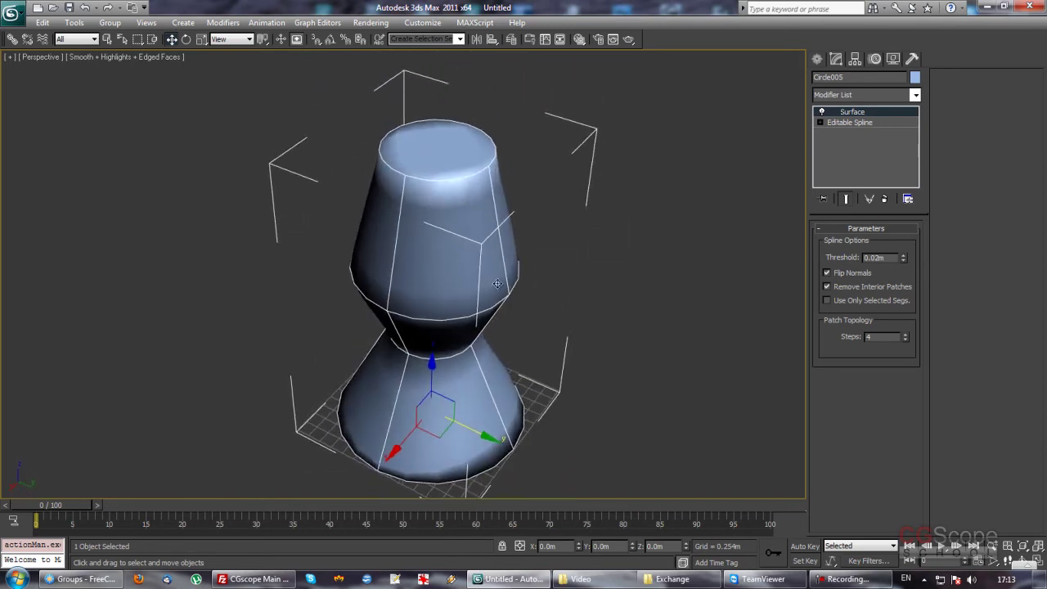
Reset 3ds Max to an empty scene without saving the vase
{"action": "left_click", "coordinate": [14, 15]}
{"action": "left_click", "coordinate": [40, 70]}
{"action": "left_click", "coordinate": [535, 336]}
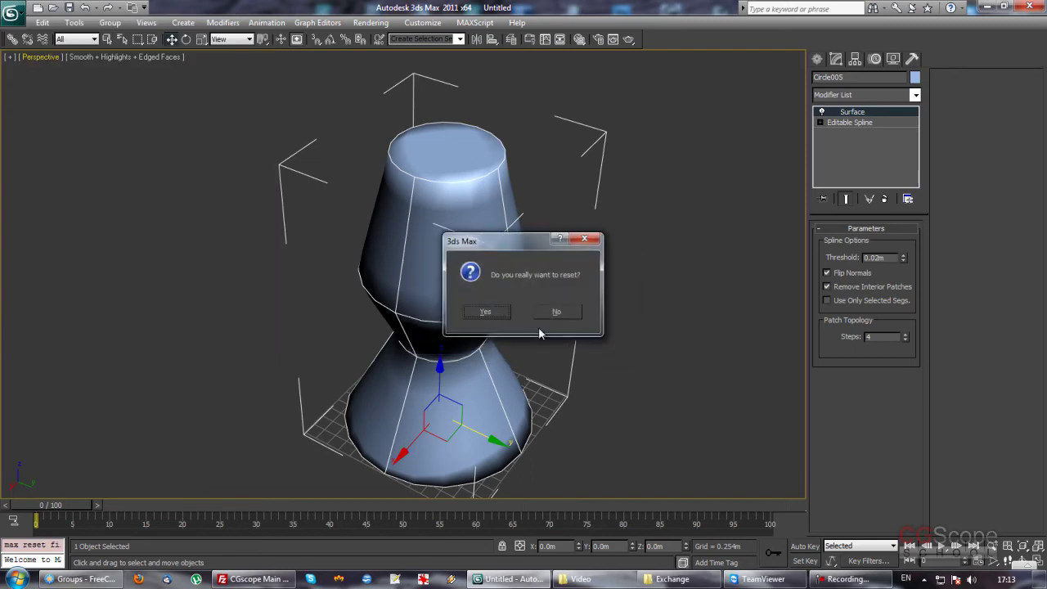
{"action": "left_click", "coordinate": [495, 313]}
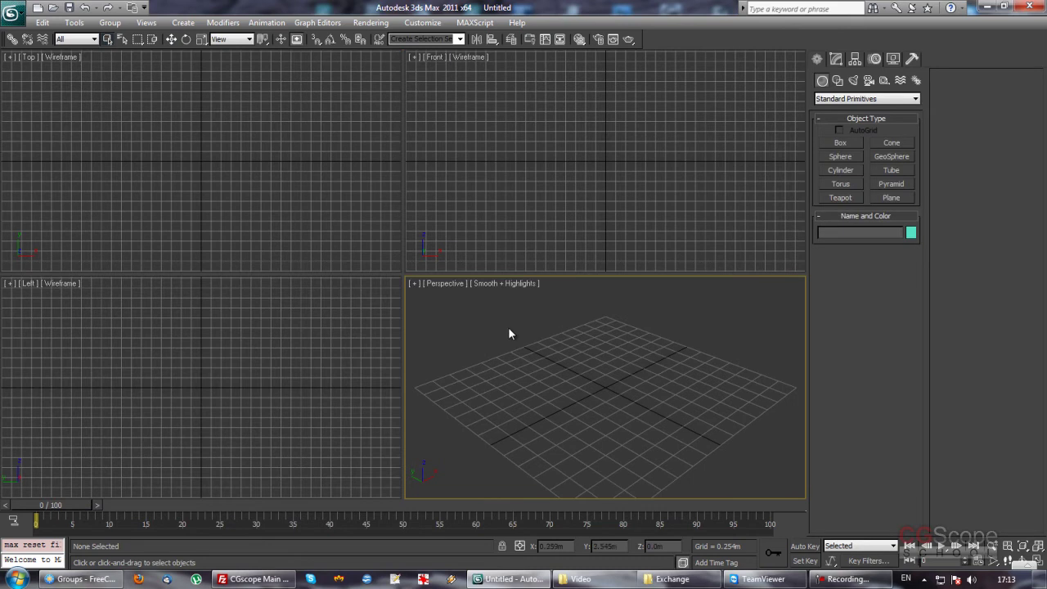
{"action": "left_click", "coordinate": [581, 579]}
Browse from 3dsMax_Basic through Lesson_10 and Lesson_11 into Lesson_12 > Classwork and select banana.jpg
{"action": "key", "text": "BackSpace"}
{"action": "key", "text": "alt+Up"}
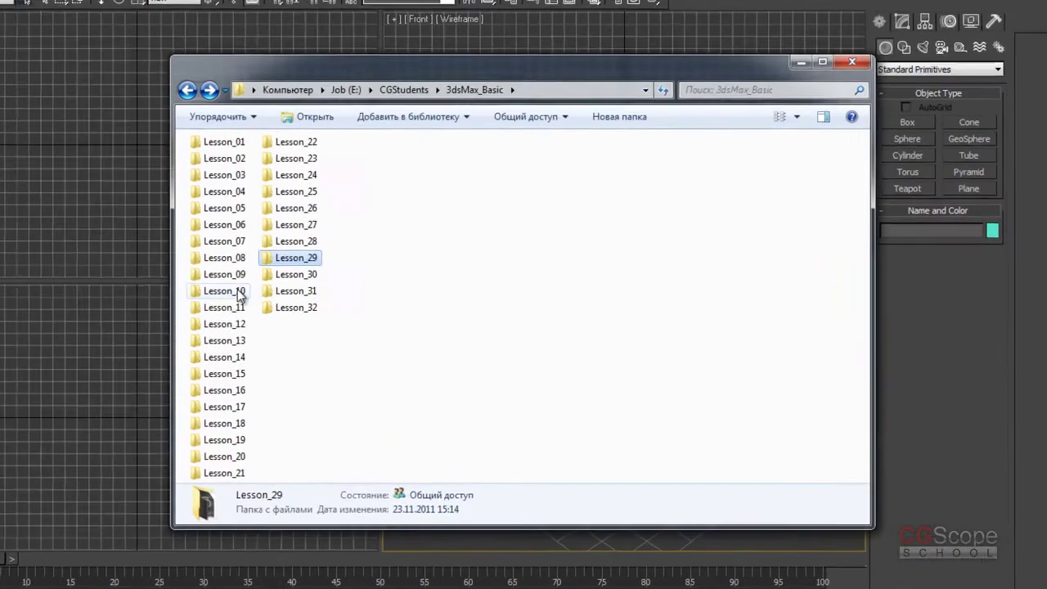
{"action": "double_click", "coordinate": [240, 294]}
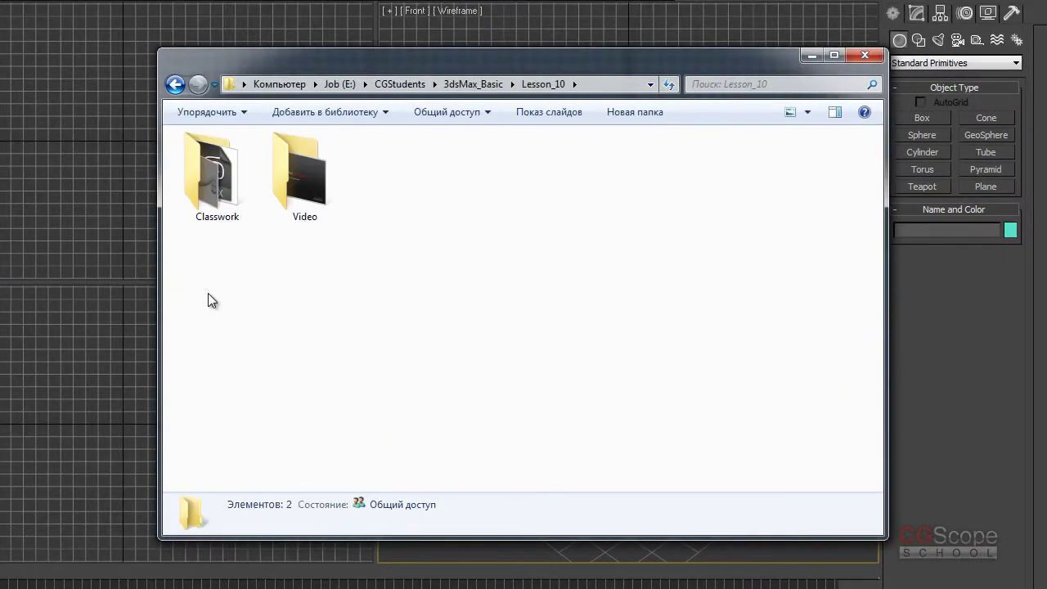
{"action": "key", "text": "BackSpace"}
{"action": "double_click", "coordinate": [215, 309]}
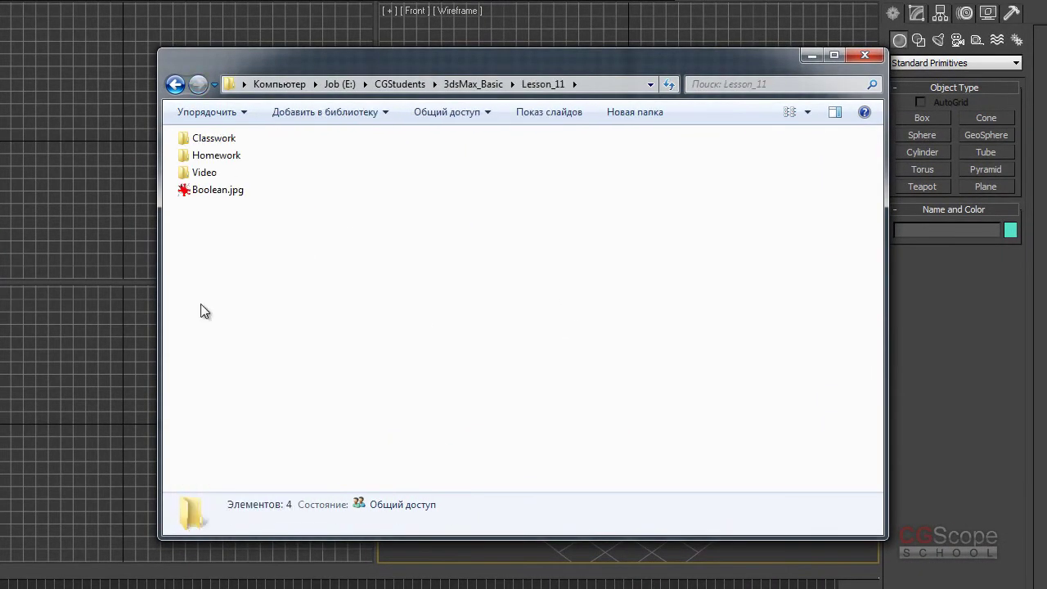
{"action": "double_click", "coordinate": [209, 139]}
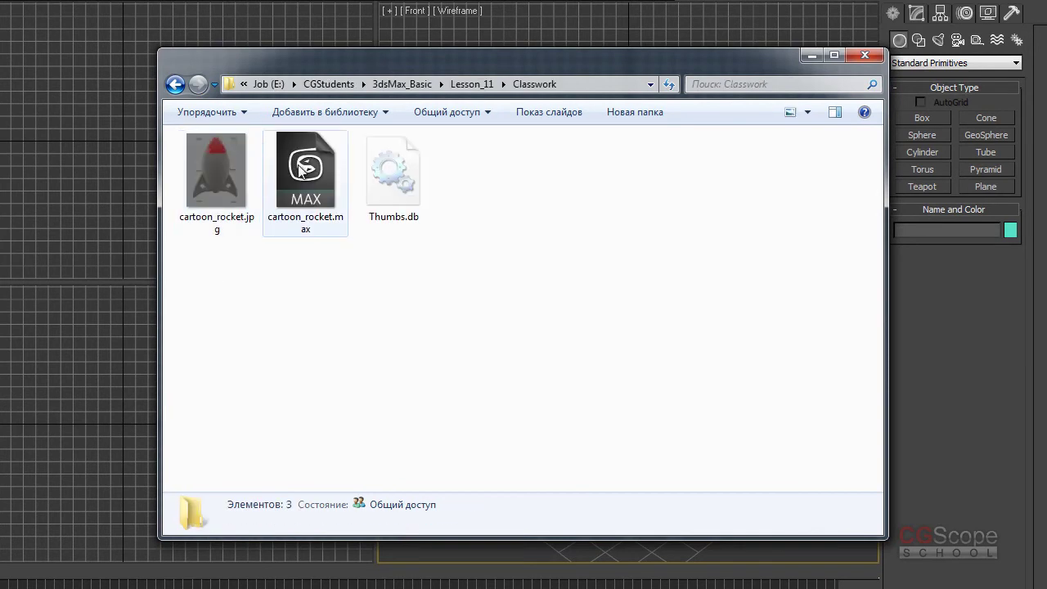
{"action": "key", "text": "BackSpace"}
{"action": "key", "text": "BackSpace"}
{"action": "double_click", "coordinate": [215, 327]}
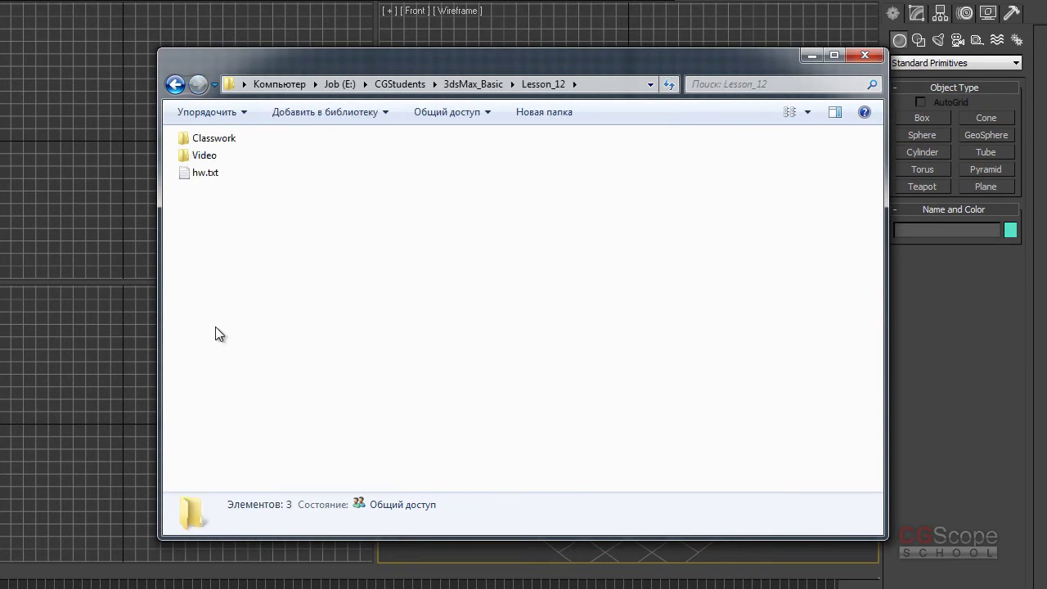
{"action": "double_click", "coordinate": [217, 138]}
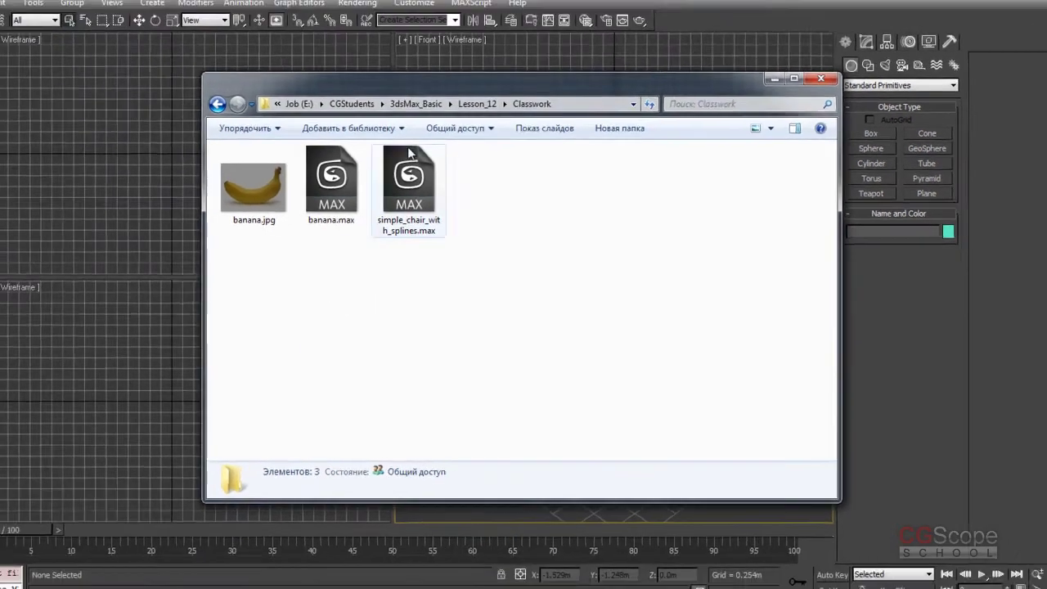
{"action": "key", "text": "Right"}
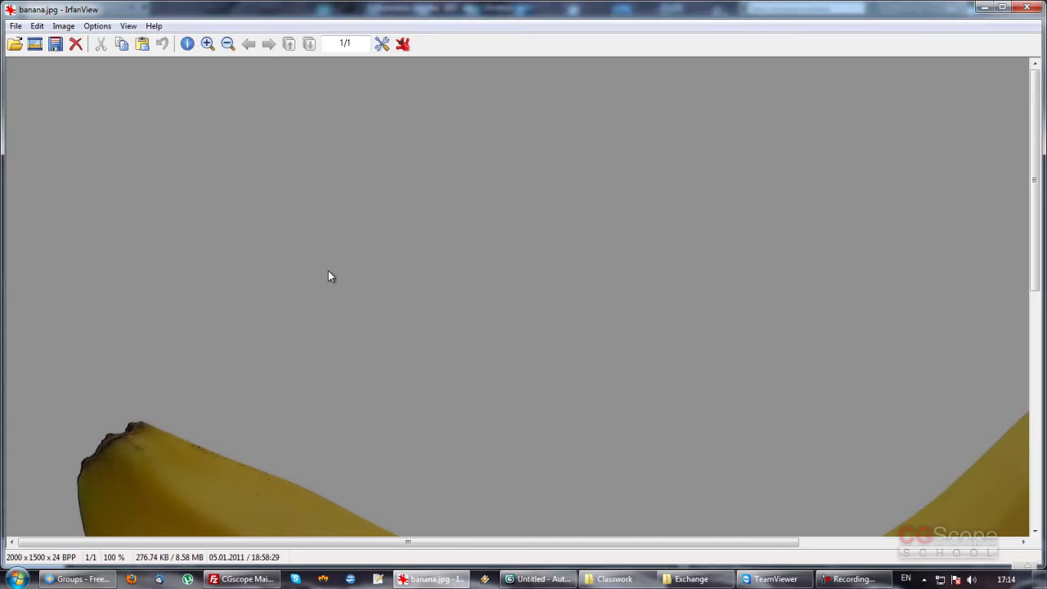
View banana.jpg full screen in IrfanView, then leave full-screen mode
{"action": "double_click", "coordinate": [329, 275]}
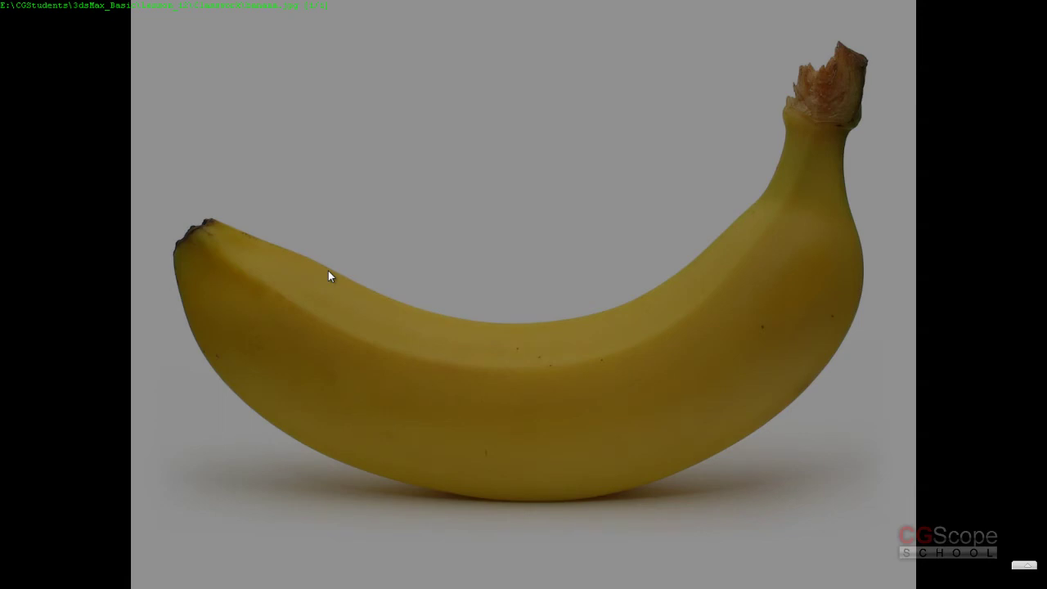
{"action": "key", "text": "Escape"}
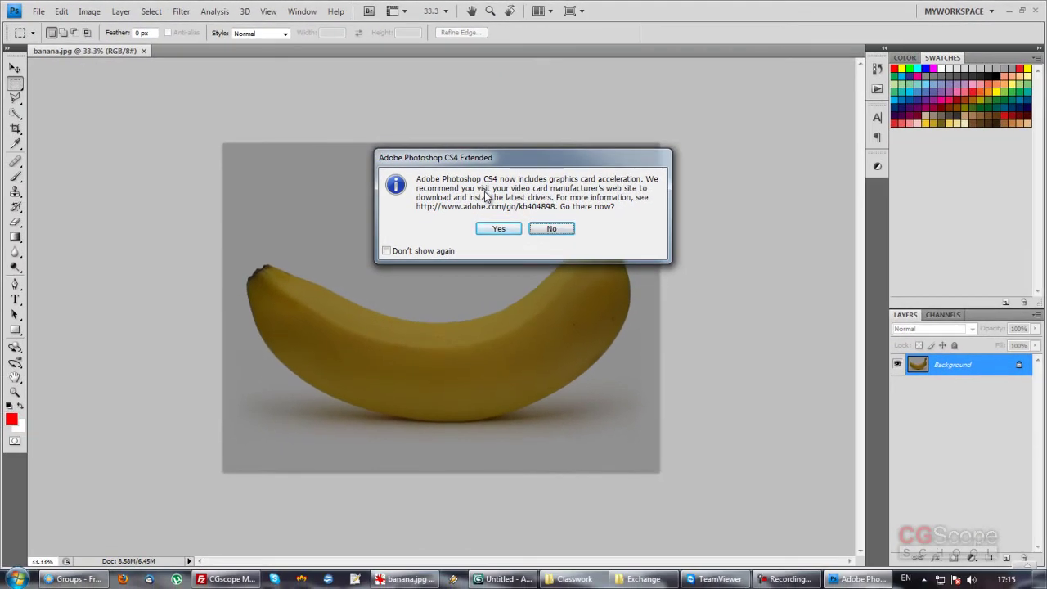
Dismiss the GPU alert, zoom to 50%, choose the Brush tool and add Layer 1
{"action": "key", "text": "Escape"}
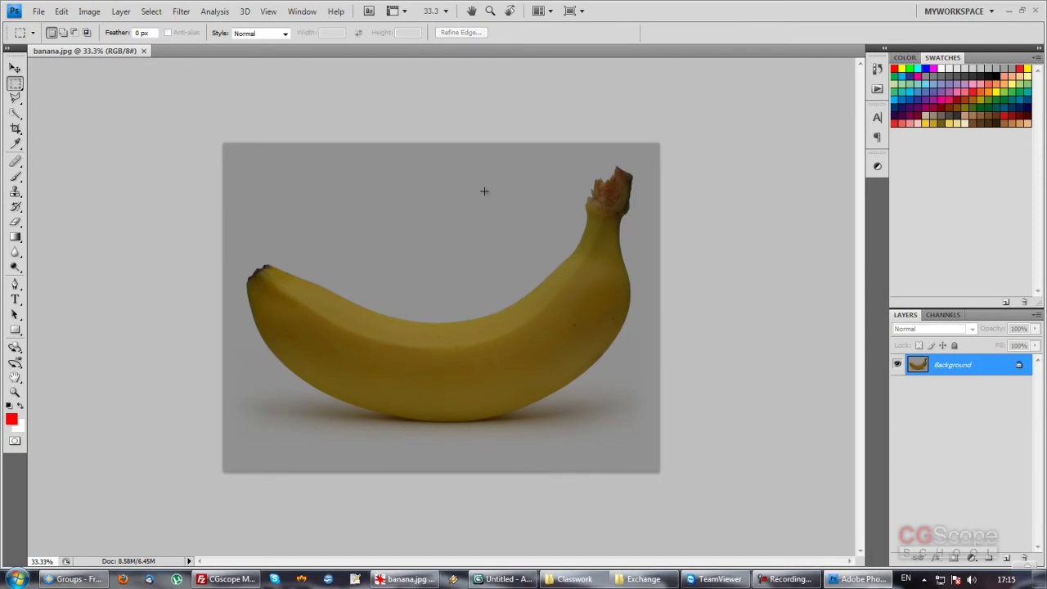
{"action": "key", "text": "ctrl+plus"}
{"action": "key", "text": "b"}
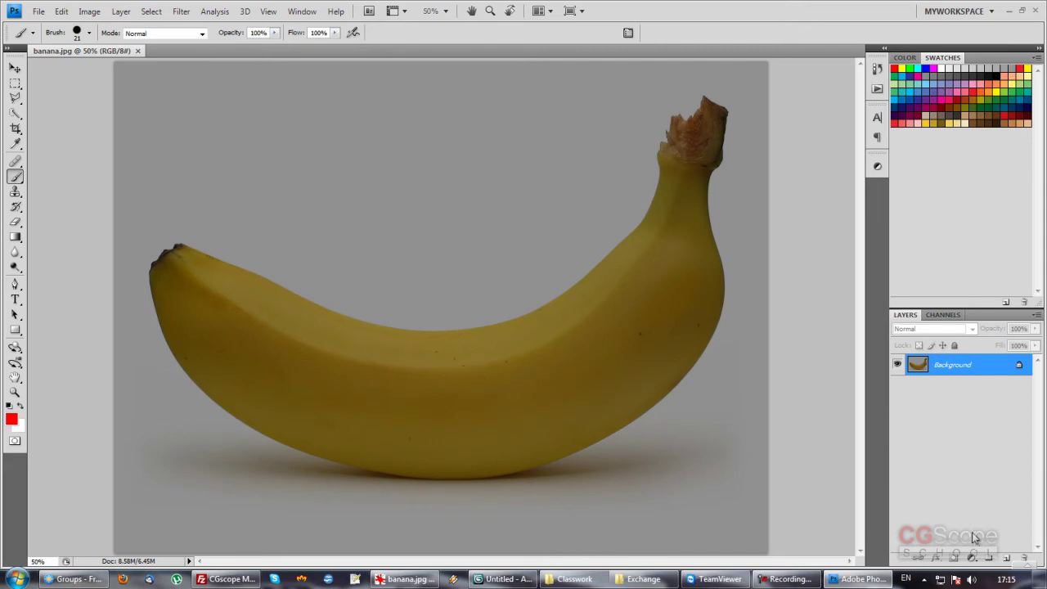
{"action": "left_click", "coordinate": [1007, 557]}
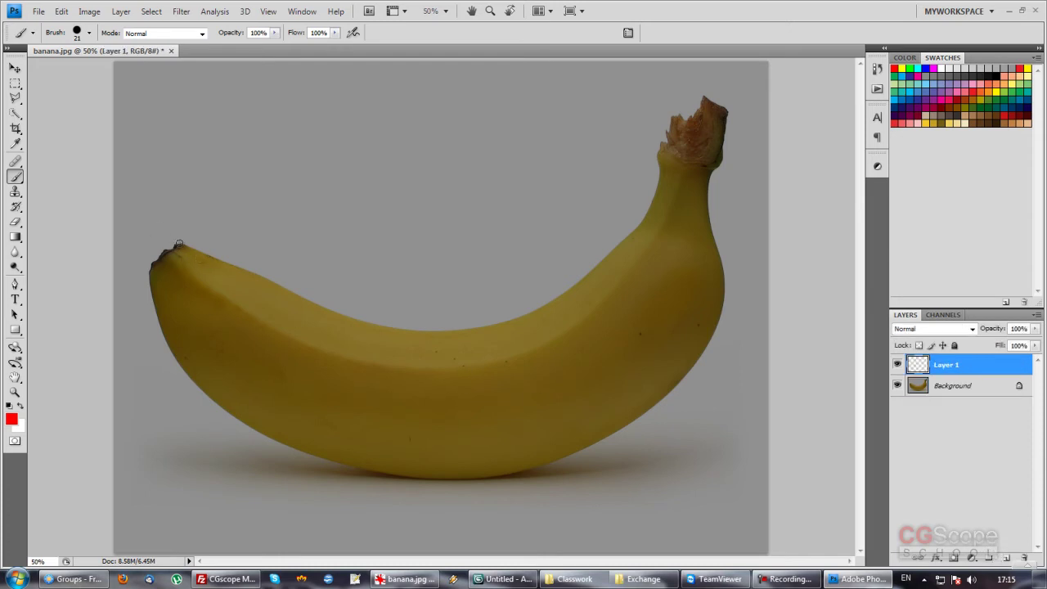
Paint trial red strokes near the banana's tip, undoing the second one
{"action": "left_click_drag", "start_coordinate": [178, 243], "coordinate": [151, 264]}
{"action": "left_click_drag", "start_coordinate": [221, 263], "coordinate": [170, 320]}
{"action": "key", "text": "ctrl+z"}
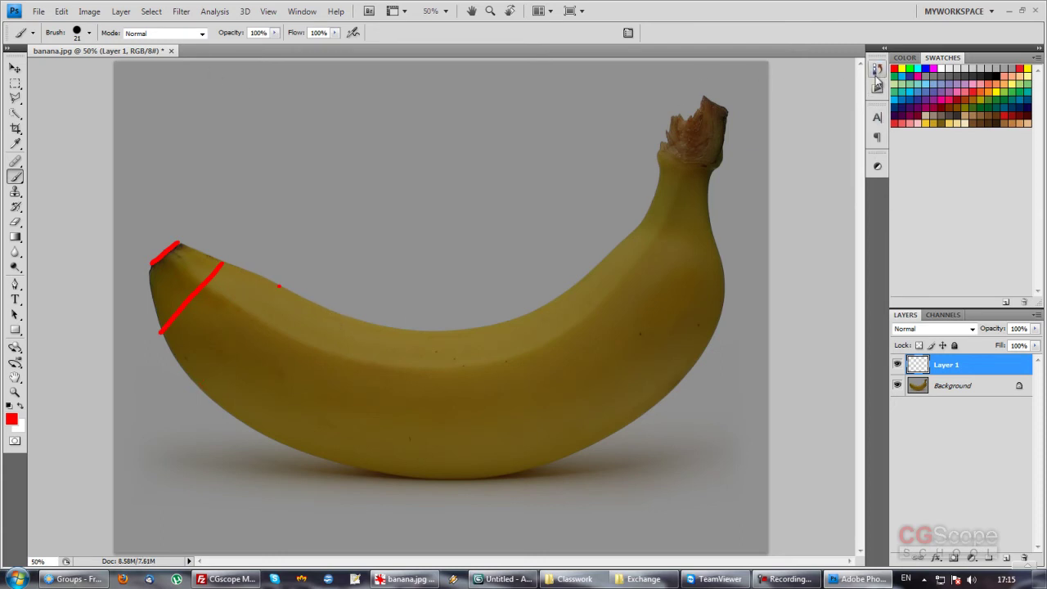
Turn off Shape Dynamics in the Brushes panel so strokes keep a uniform width
{"action": "left_click", "coordinate": [304, 12]}
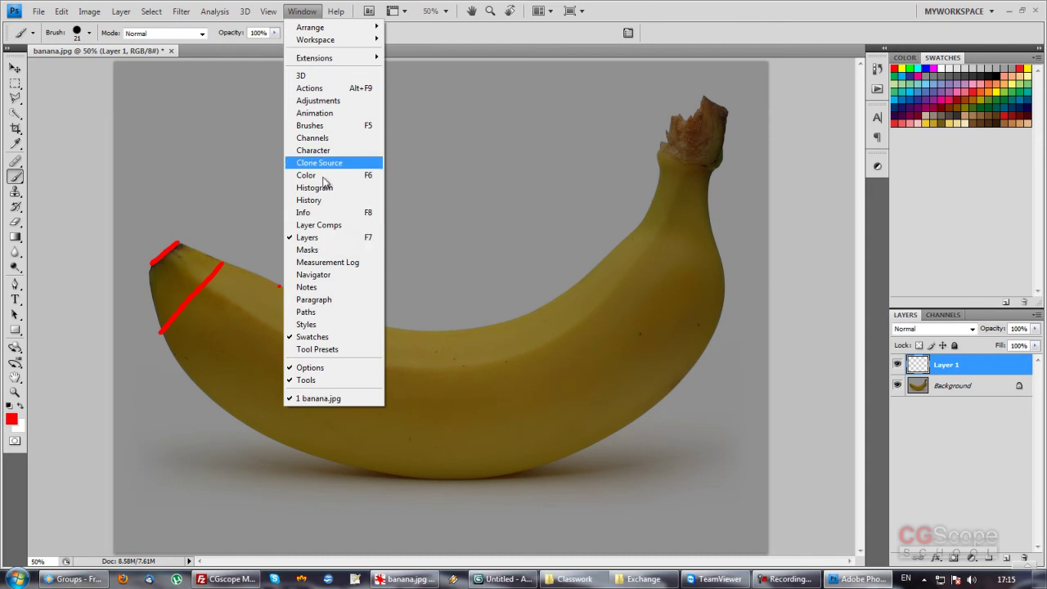
{"action": "left_click", "coordinate": [323, 125]}
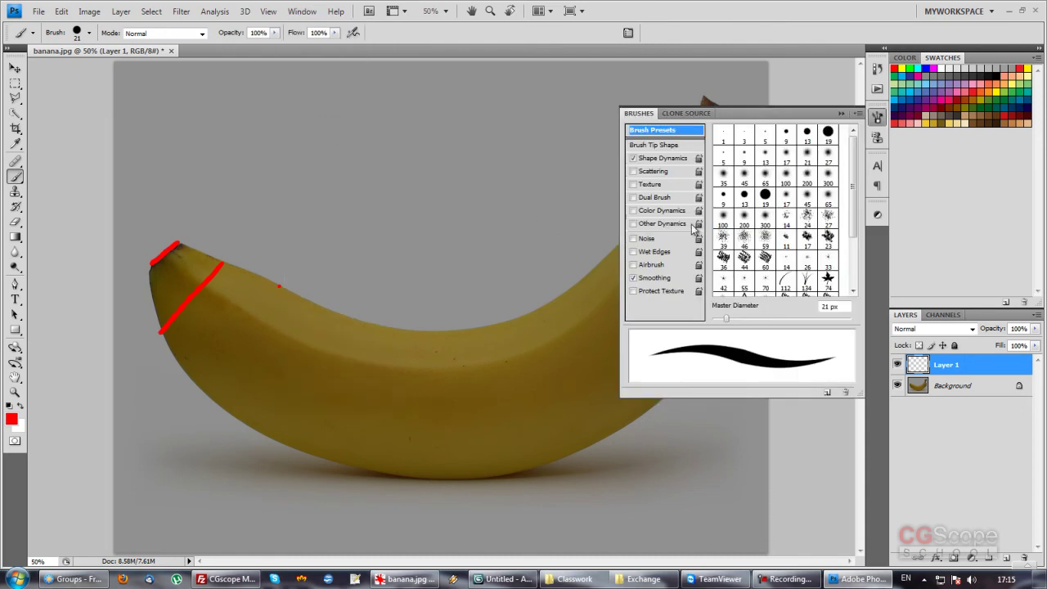
{"action": "left_click", "coordinate": [651, 158]}
{"action": "left_click", "coordinate": [633, 158]}
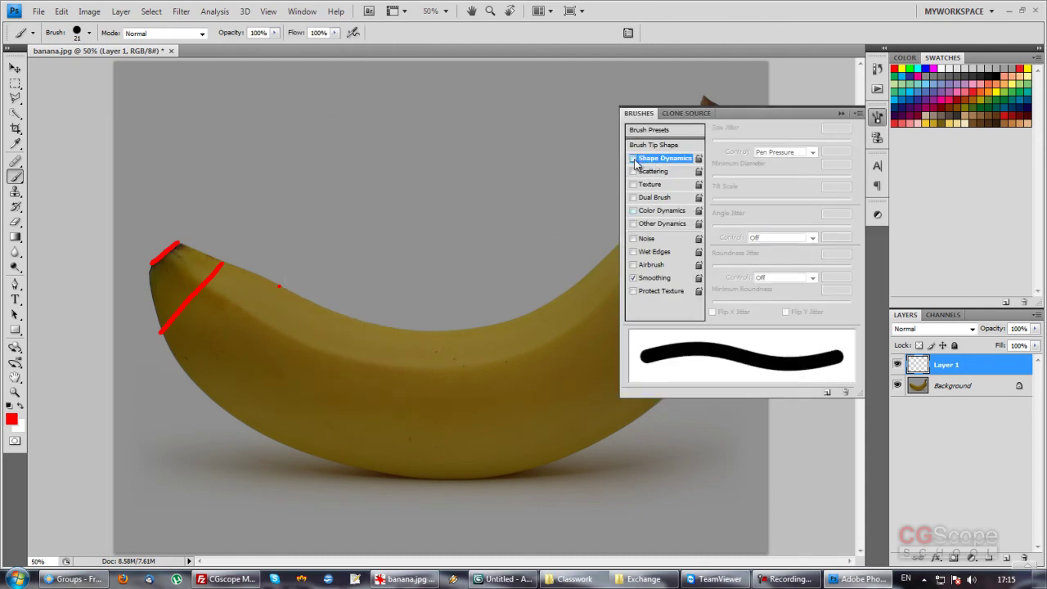
{"action": "left_click", "coordinate": [877, 117]}
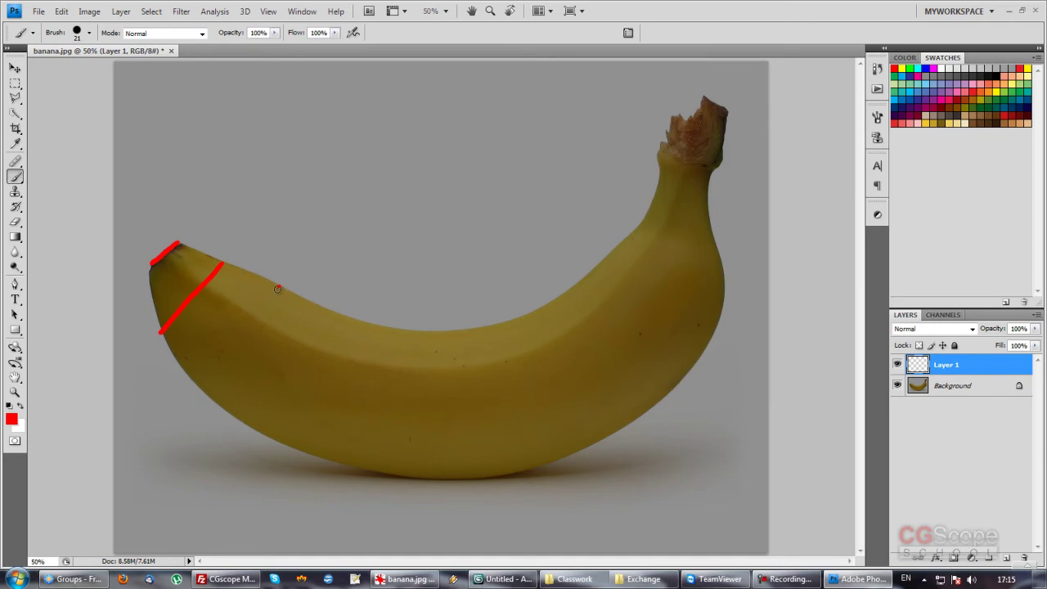
Draw straight red section lines across the banana's left and middle parts
{"action": "left_click", "coordinate": [212, 397], "text": "shift"}
{"action": "left_click", "coordinate": [344, 317]}
{"action": "left_click", "coordinate": [297, 448], "text": "shift"}
{"action": "left_click", "coordinate": [425, 334]}
{"action": "left_click", "coordinate": [407, 474], "text": "shift"}
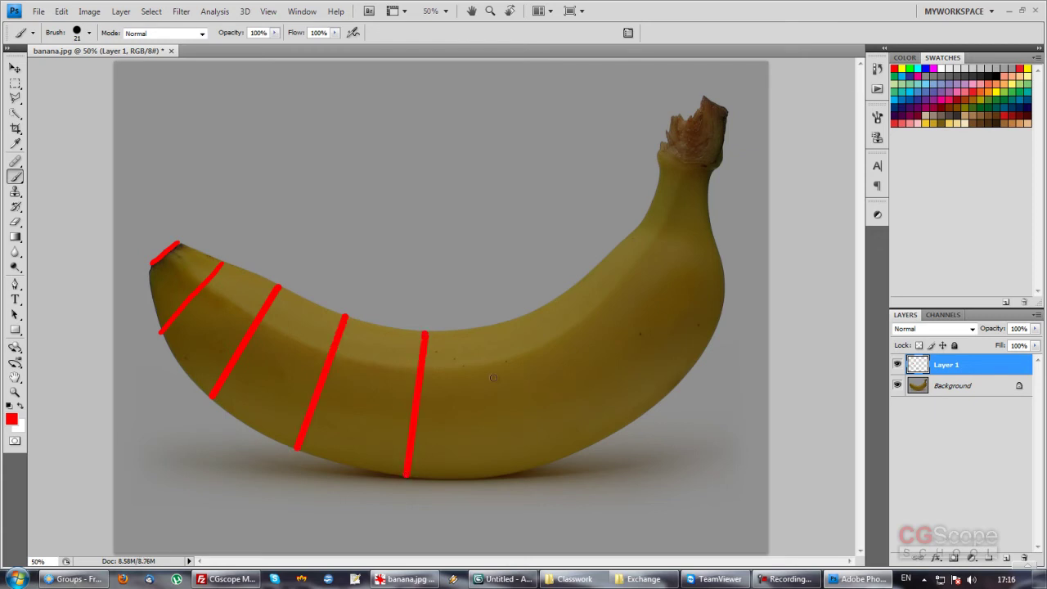
{"action": "left_click", "coordinate": [510, 322]}
{"action": "left_click", "coordinate": [539, 464], "text": "shift"}
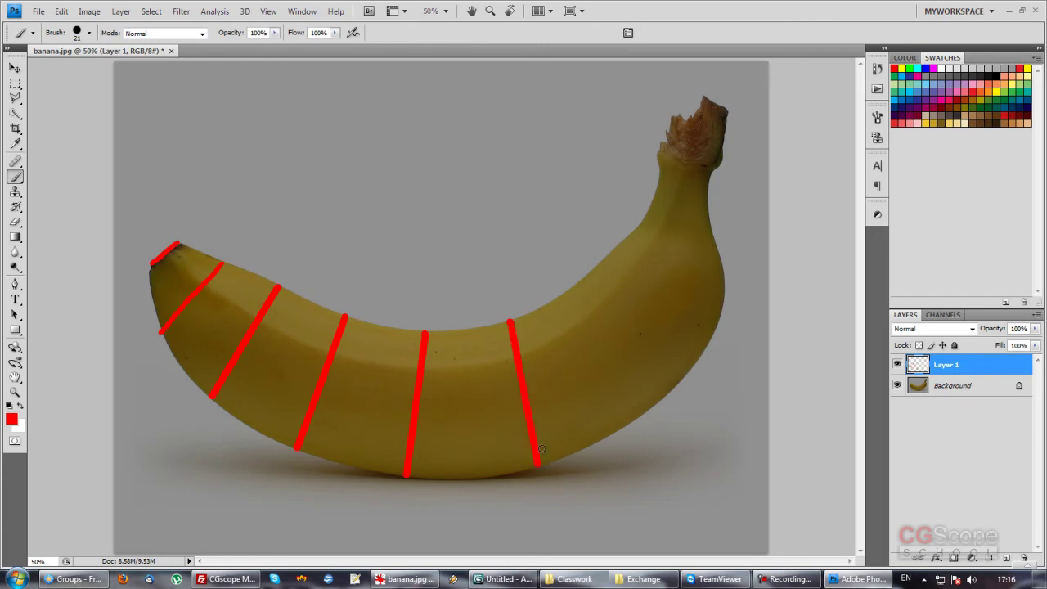
Add straight red section lines across the right part and up to the stem
{"action": "left_click", "coordinate": [568, 293]}
{"action": "left_click", "coordinate": [646, 407], "text": "shift"}
{"action": "left_click", "coordinate": [615, 251]}
{"action": "left_click", "coordinate": [709, 342], "text": "shift"}
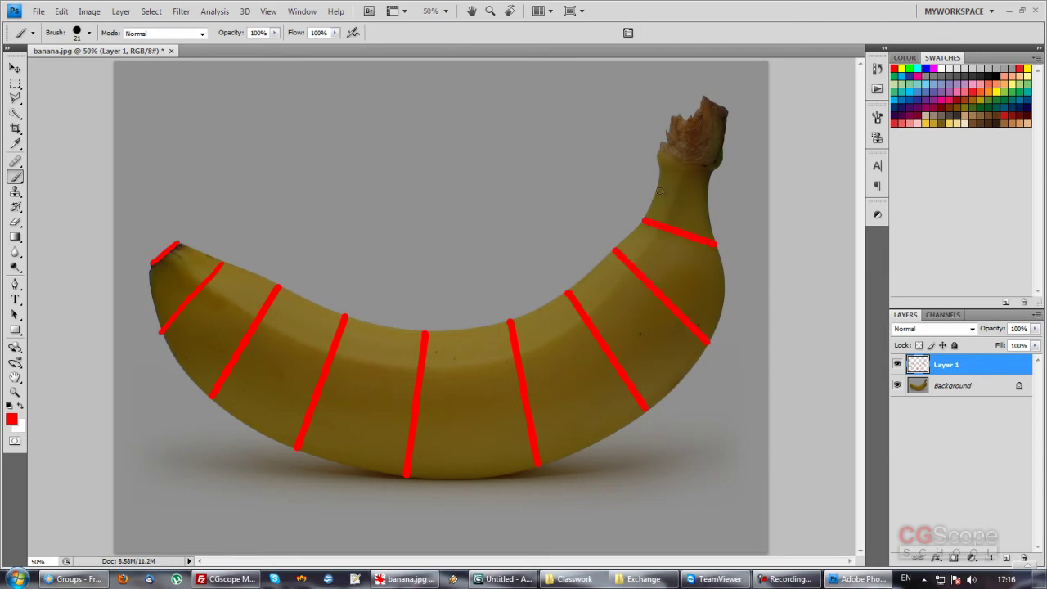
{"action": "left_click", "coordinate": [704, 201], "text": "shift"}
{"action": "left_click", "coordinate": [656, 151]}
{"action": "left_click", "coordinate": [717, 166], "text": "shift"}
Paint a red freehand loop in the empty upper-left area, undoing a stray second oval
{"action": "left_click", "coordinate": [265, 80]}
{"action": "left_click_drag", "start_coordinate": [275, 84], "coordinate": [215, 204]}
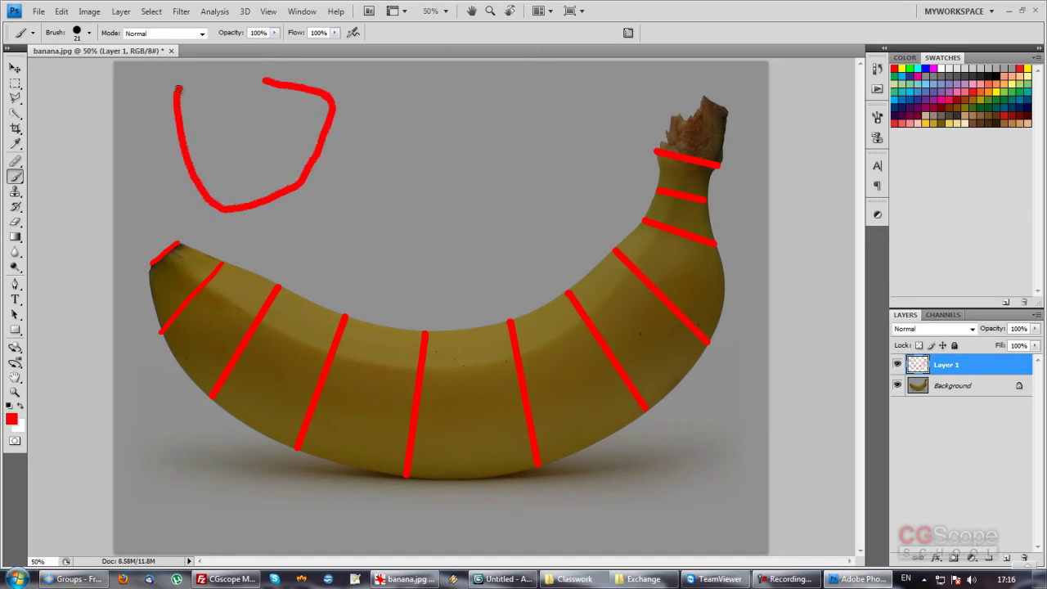
{"action": "left_click_drag", "start_coordinate": [214, 204], "coordinate": [267, 78]}
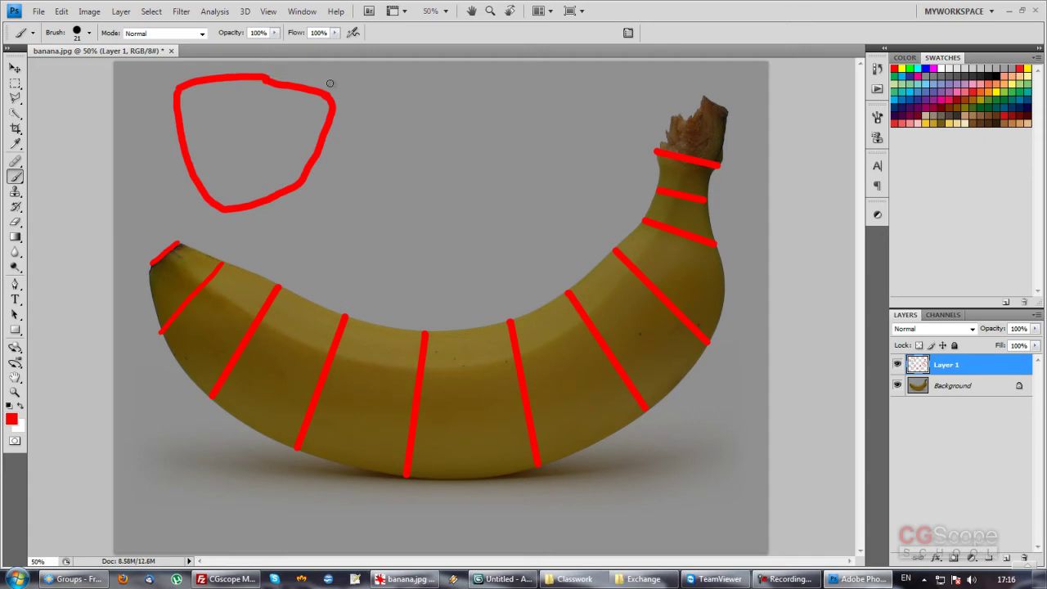
{"action": "mouse_move", "coordinate": [413, 100]}
{"action": "left_mouse_down"}
{"action": "mouse_move", "coordinate": [468, 127]}
{"action": "mouse_move", "coordinate": [419, 97]}
{"action": "left_mouse_up"}
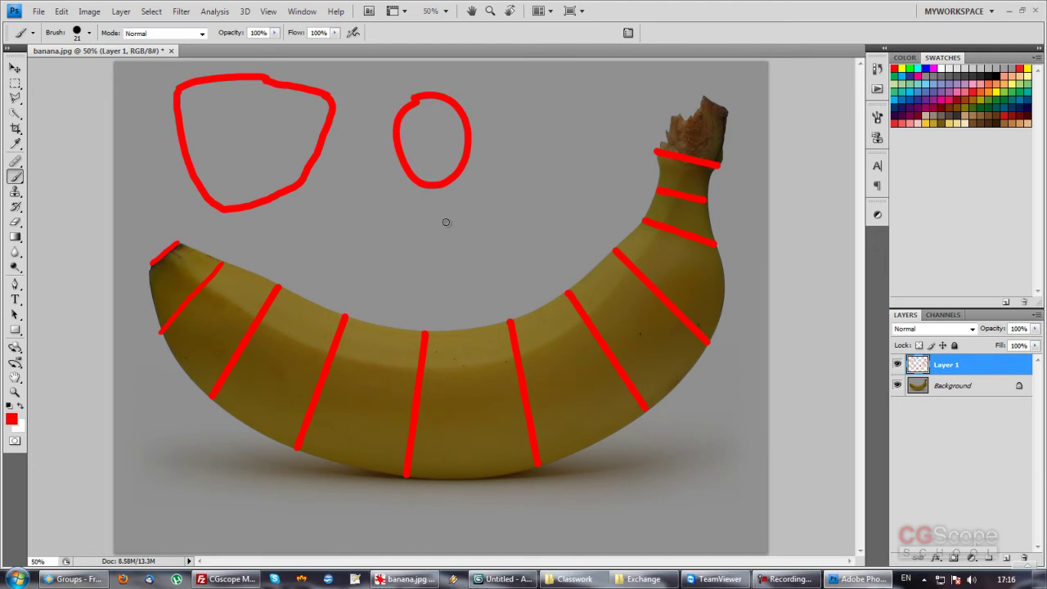
{"action": "key", "text": "ctrl+z"}
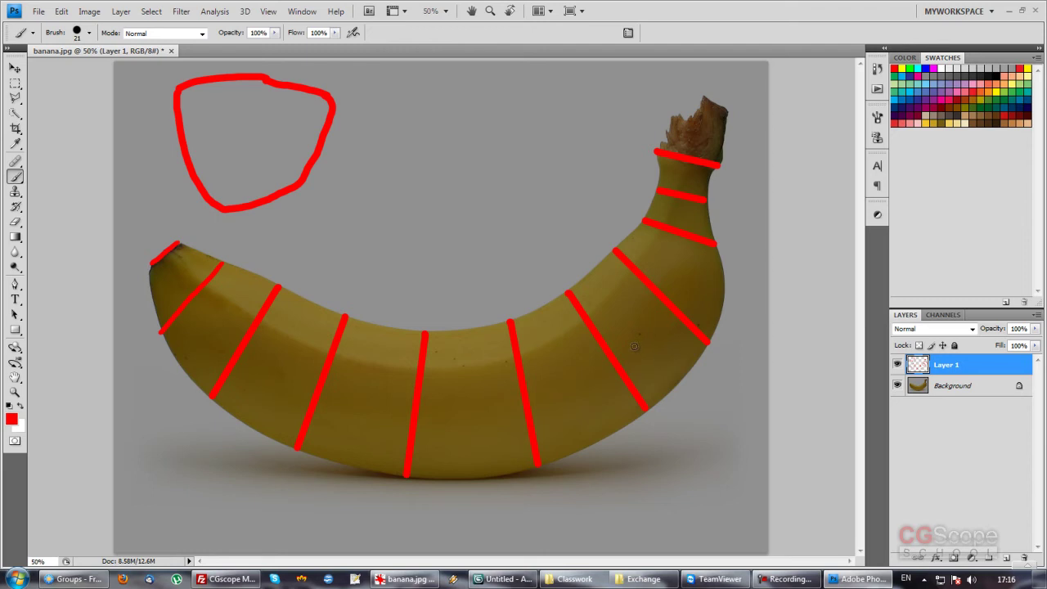
Add an empty Layer 2 and keep red as the foreground colour
{"action": "left_click", "coordinate": [1006, 557]}
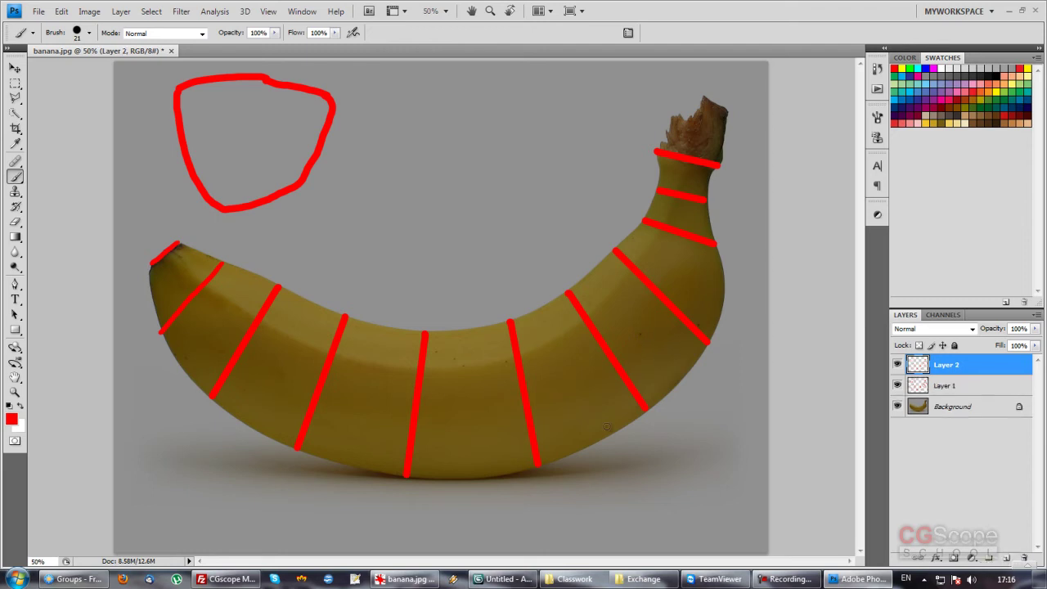
{"action": "left_click", "coordinate": [12, 419]}
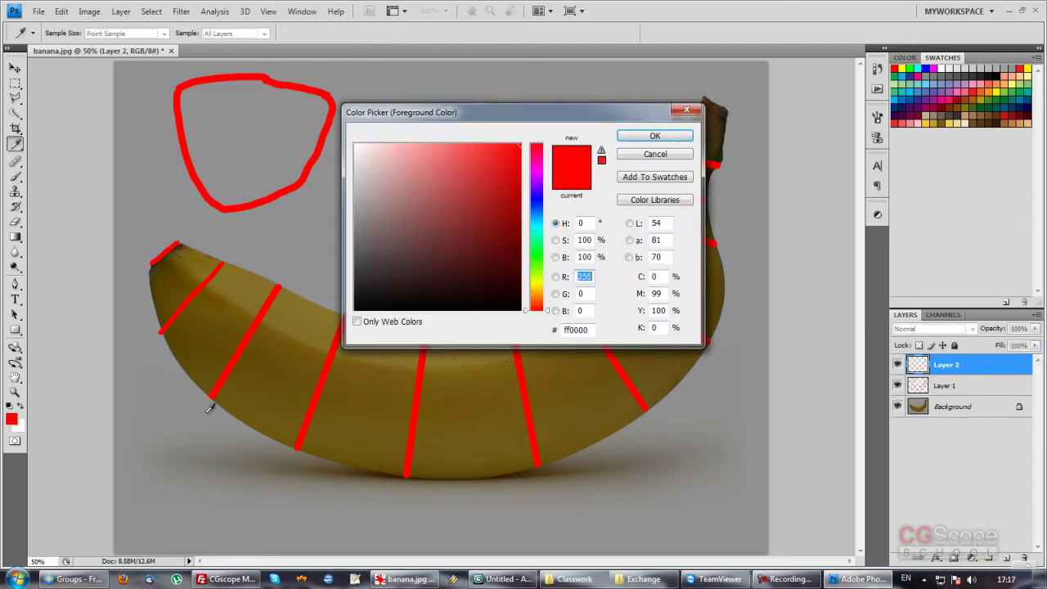
{"action": "left_click", "coordinate": [655, 154]}
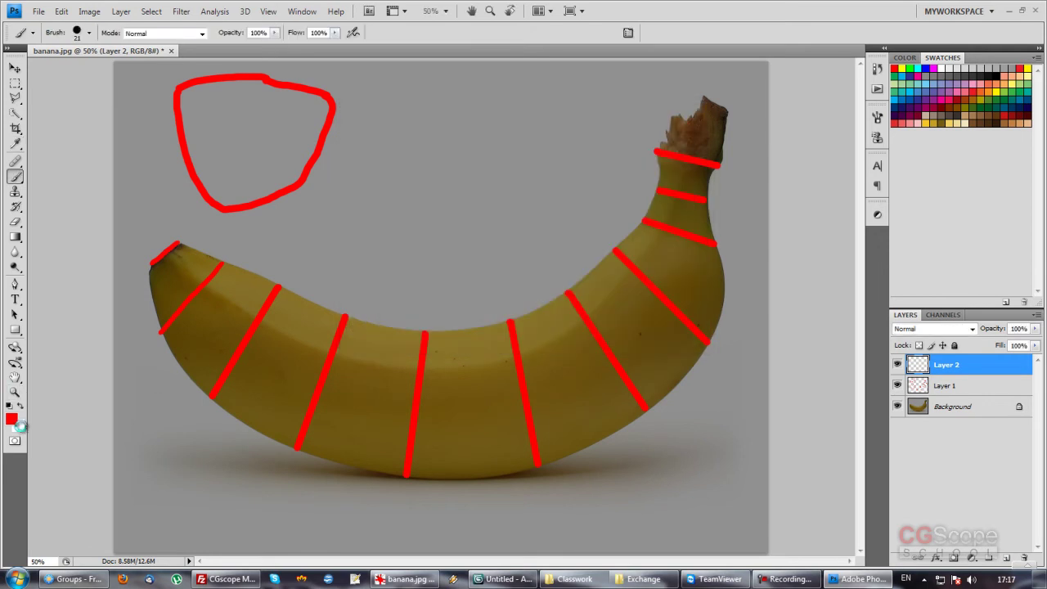
Set the background colour to dark green 3b8008 in the Color Picker
{"action": "left_click", "coordinate": [18, 426]}
{"action": "left_click", "coordinate": [538, 266]}
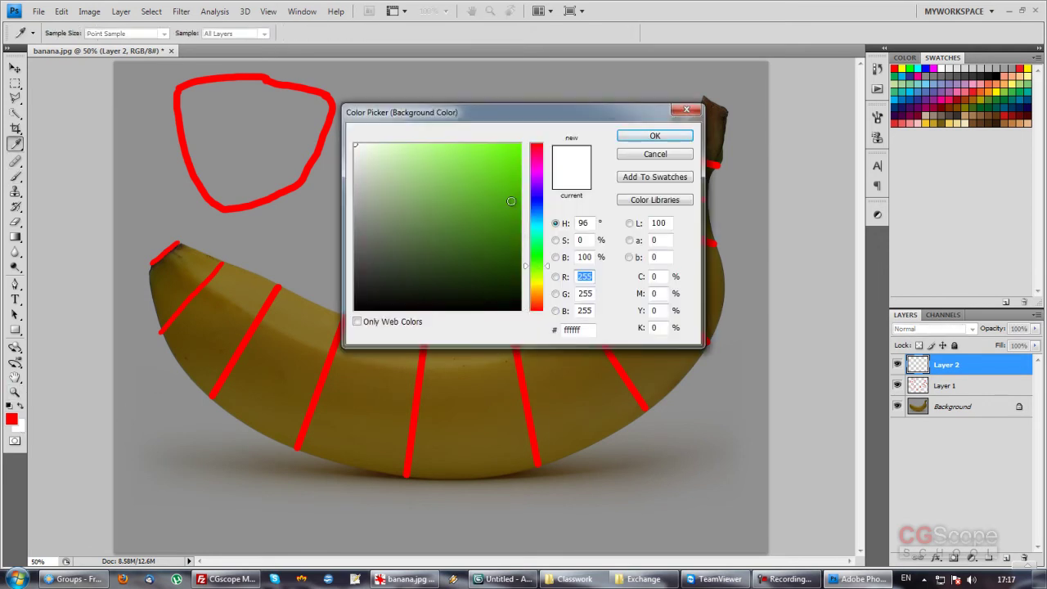
{"action": "left_click", "coordinate": [512, 227]}
{"action": "left_click_drag", "start_coordinate": [541, 273], "coordinate": [540, 269]}
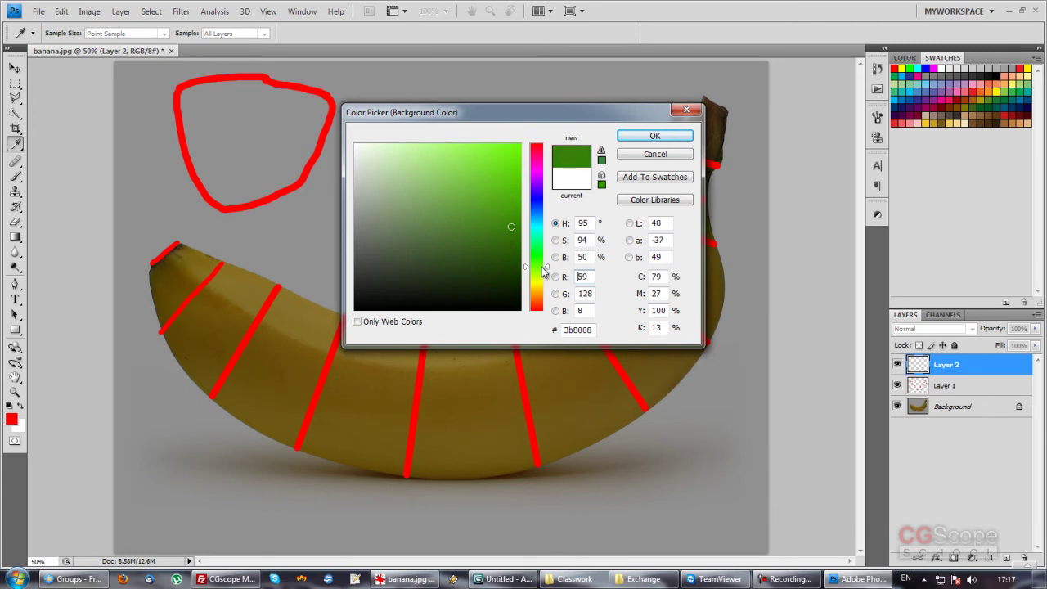
{"action": "left_click", "coordinate": [500, 248]}
{"action": "left_click", "coordinate": [647, 138]}
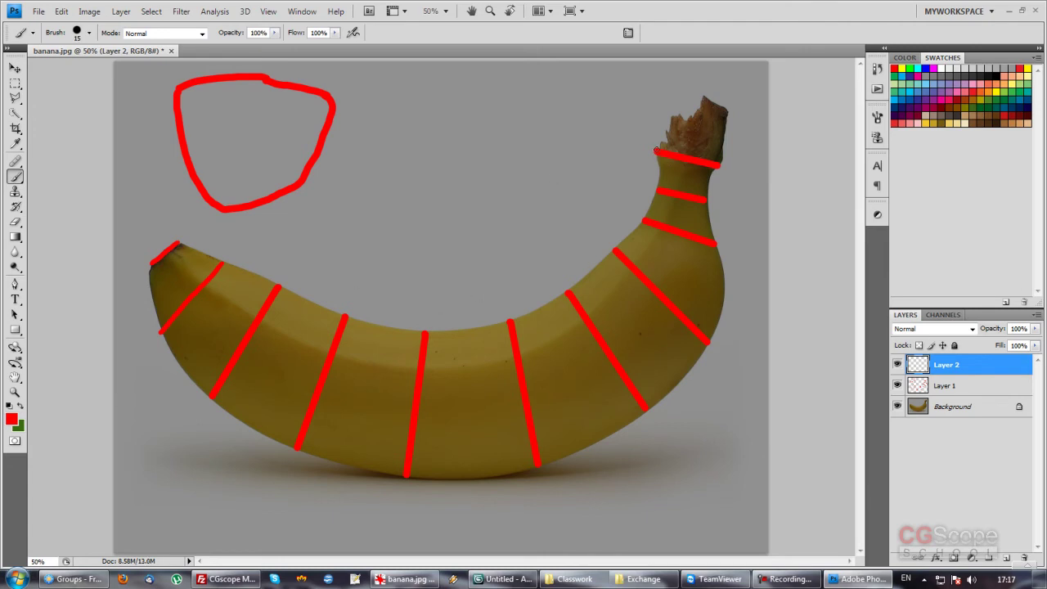
Swap colours to green and trace the banana's top edge from the left tip
{"action": "key", "text": "x"}
{"action": "mouse_move", "coordinate": [657, 154]}
{"action": "left_mouse_down"}
{"action": "mouse_move", "coordinate": [553, 305]}
{"action": "mouse_move", "coordinate": [491, 326]}
{"action": "mouse_move", "coordinate": [392, 328]}
{"action": "mouse_move", "coordinate": [328, 312]}
{"action": "mouse_move", "coordinate": [176, 243]}
{"action": "left_mouse_up"}
{"action": "key", "text": "ctrl+z"}
{"action": "mouse_move", "coordinate": [74, 195]}
{"action": "left_mouse_down"}
{"action": "mouse_move", "coordinate": [255, 270]}
{"action": "mouse_move", "coordinate": [360, 300]}
{"action": "mouse_move", "coordinate": [462, 296]}
{"action": "mouse_move", "coordinate": [563, 246]}
{"action": "mouse_move", "coordinate": [620, 196]}
{"action": "mouse_move", "coordinate": [658, 157]}
{"action": "mouse_move", "coordinate": [675, 80]}
{"action": "left_mouse_up"}
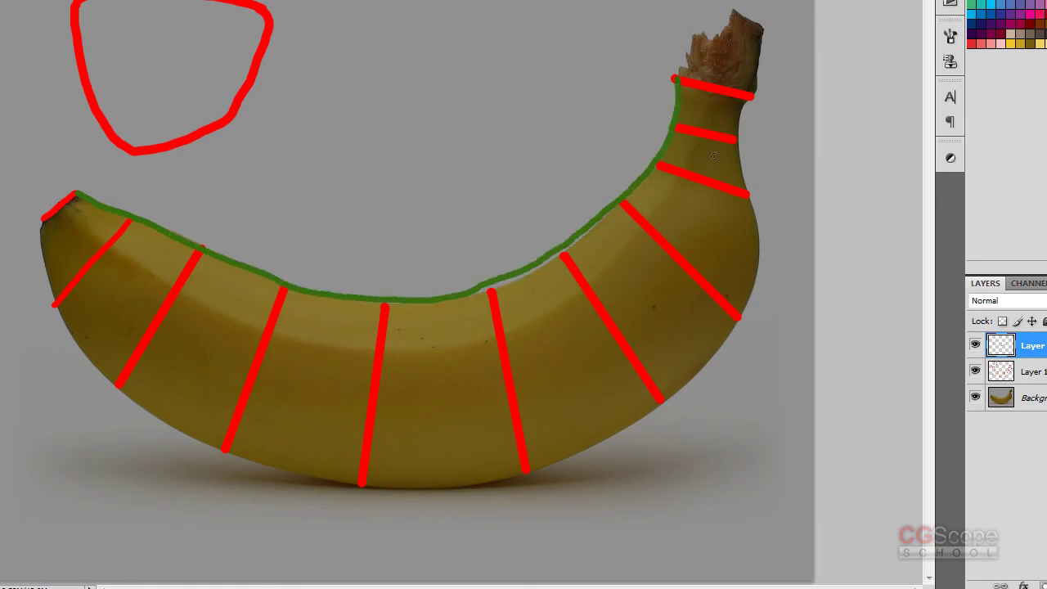
Continue the green outline down the stem, along the bottom edge, and up the left end
{"action": "mouse_move", "coordinate": [751, 96]}
{"action": "left_mouse_down"}
{"action": "mouse_move", "coordinate": [741, 123]}
{"action": "mouse_move", "coordinate": [757, 270]}
{"action": "mouse_move", "coordinate": [740, 317]}
{"action": "left_mouse_up"}
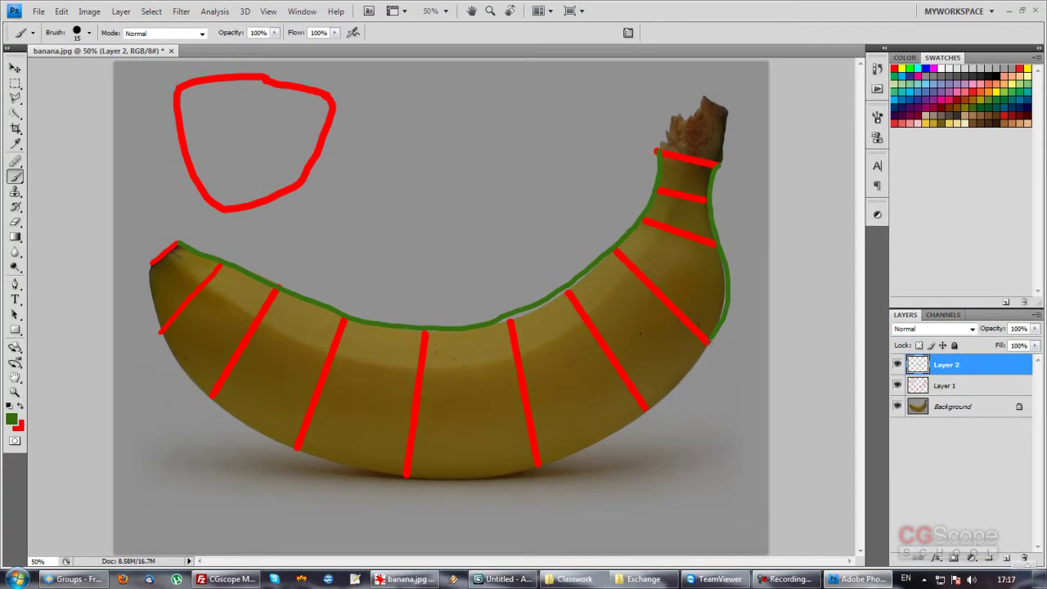
{"action": "left_click_drag", "start_coordinate": [670, 384], "coordinate": [599, 440]}
{"action": "left_click_drag", "start_coordinate": [516, 471], "coordinate": [477, 473]}
{"action": "mouse_move", "coordinate": [360, 468]}
{"action": "left_mouse_down"}
{"action": "mouse_move", "coordinate": [280, 447]}
{"action": "mouse_move", "coordinate": [213, 396]}
{"action": "left_mouse_up"}
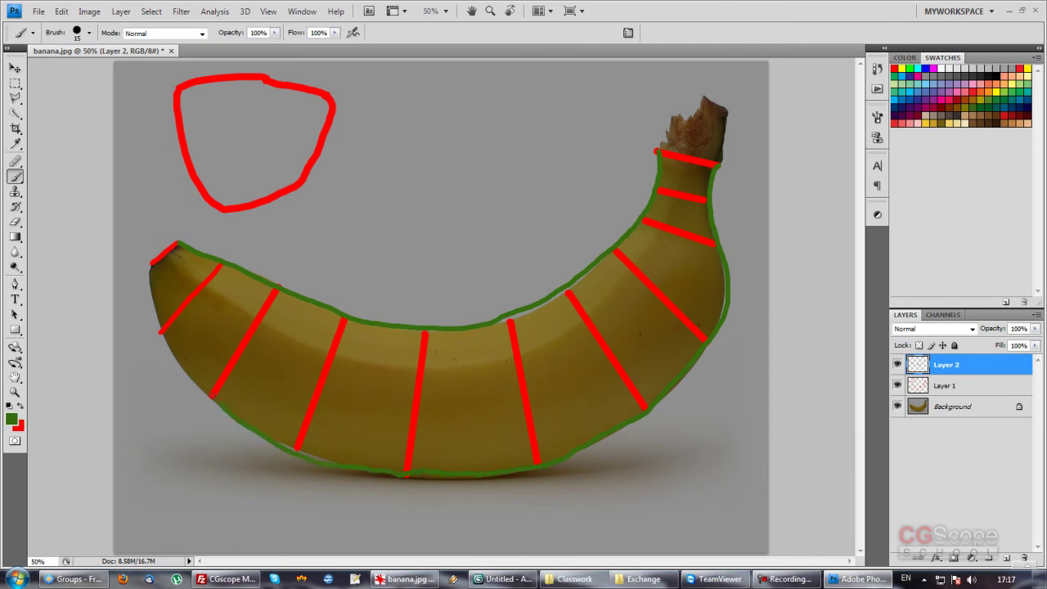
{"action": "left_click_drag", "start_coordinate": [178, 341], "coordinate": [153, 271]}
Paint a green contour along the middle ridge and dab three green dots above the banana
{"action": "mouse_move", "coordinate": [409, 371]}
{"action": "left_mouse_down"}
{"action": "mouse_move", "coordinate": [481, 365]}
{"action": "mouse_move", "coordinate": [568, 329]}
{"action": "mouse_move", "coordinate": [635, 260]}
{"action": "mouse_move", "coordinate": [684, 164]}
{"action": "left_mouse_up"}
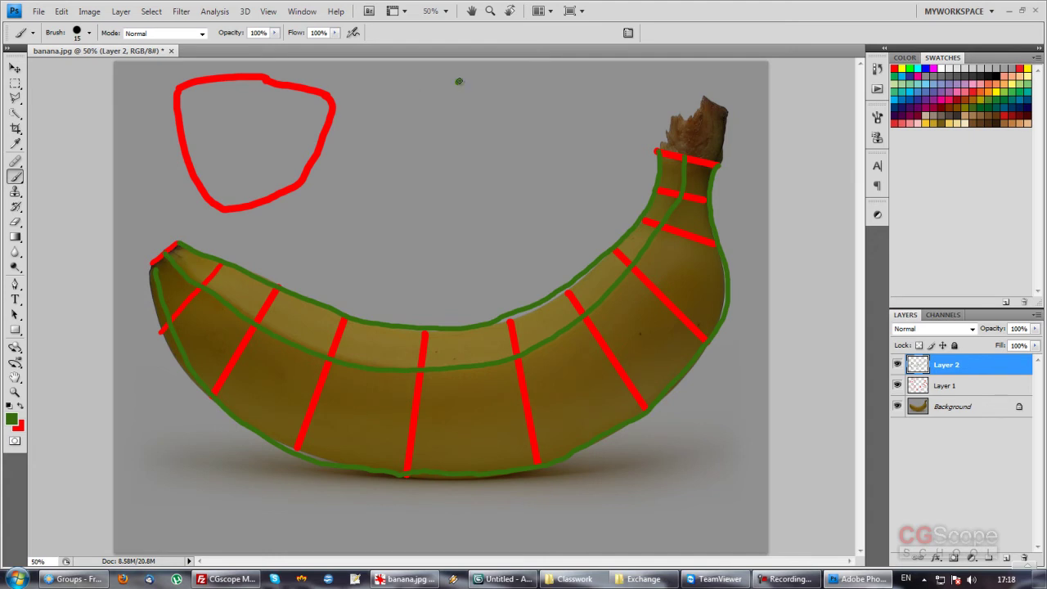
{"action": "left_click", "coordinate": [393, 99]}
{"action": "left_click", "coordinate": [521, 99]}
{"action": "left_click", "coordinate": [453, 184]}
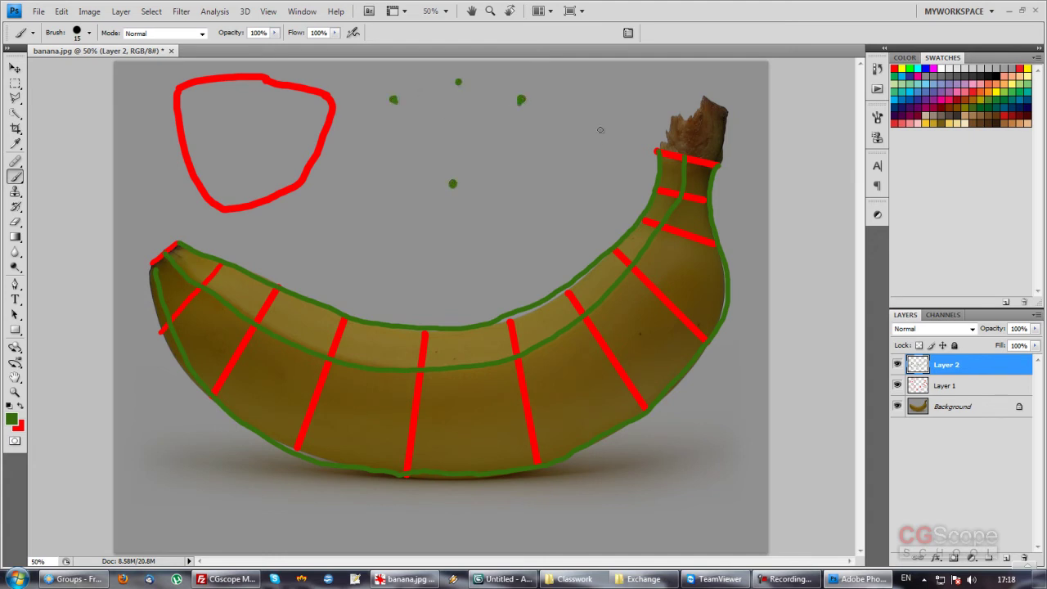
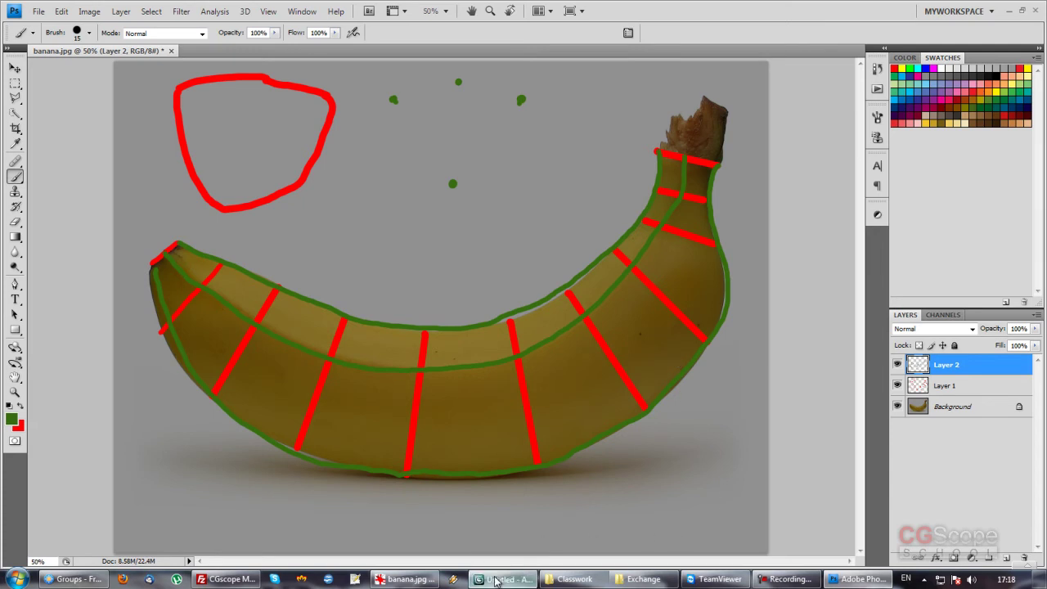
Switch between the Photoshop banana sketch and the empty 3ds Max scene, ending in 3ds Max
{"action": "left_click", "coordinate": [504, 579]}
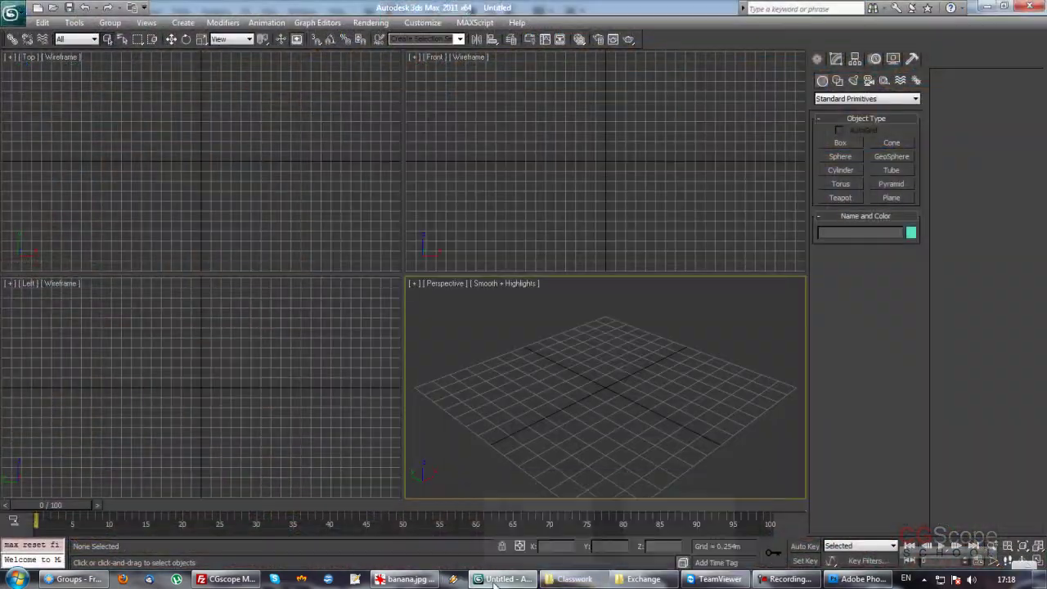
{"action": "left_click", "coordinate": [520, 579]}
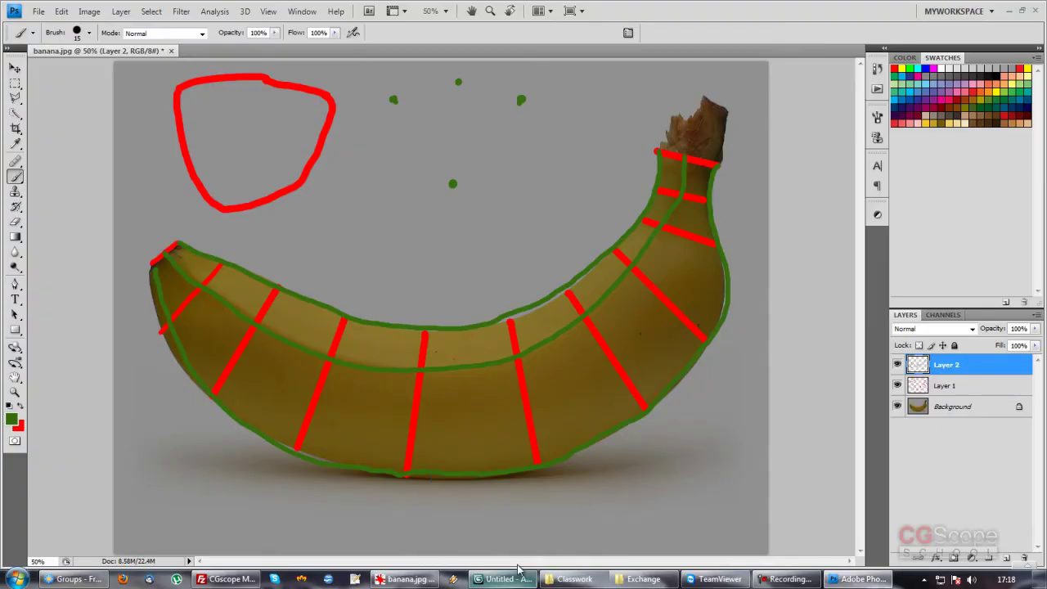
{"action": "left_click", "coordinate": [521, 581]}
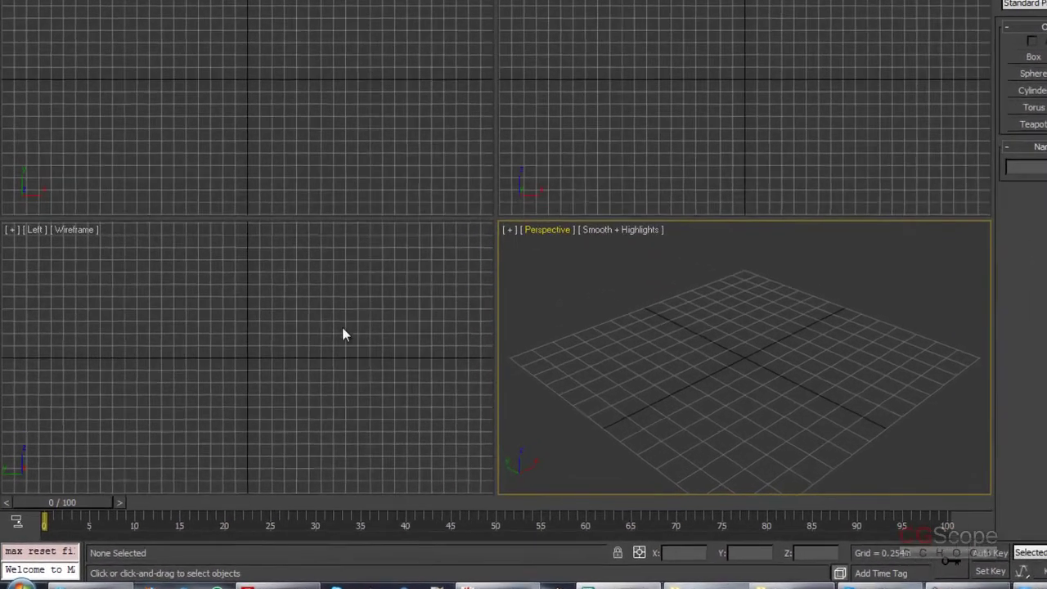
Open the Left viewport's background settings with Alt+B and start browsing for an image
{"action": "left_click", "coordinate": [213, 371]}
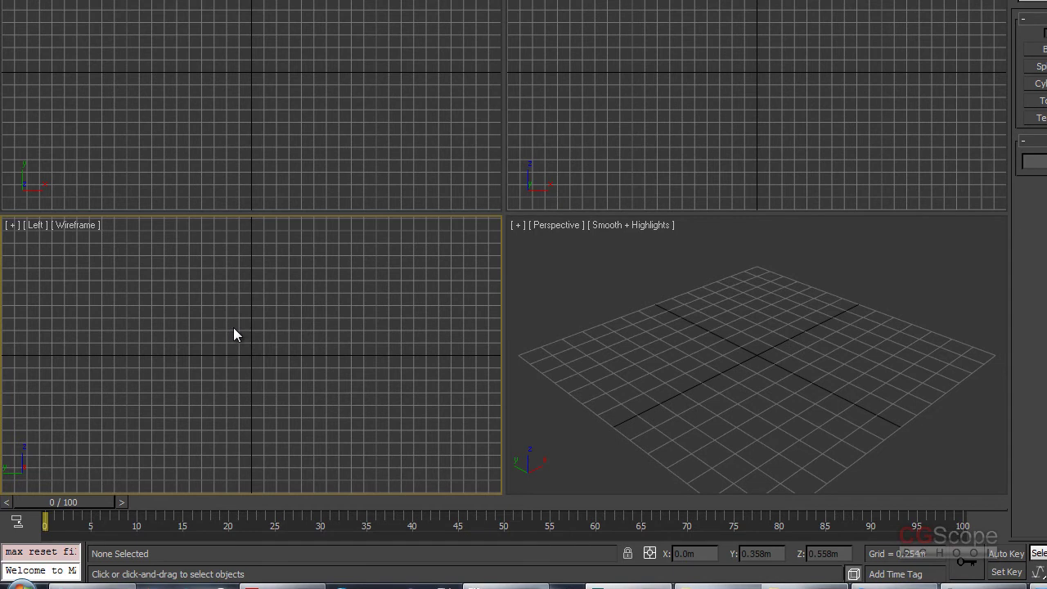
{"action": "key", "text": "alt+b"}
{"action": "left_click_drag", "start_coordinate": [635, 42], "coordinate": [550, 16]}
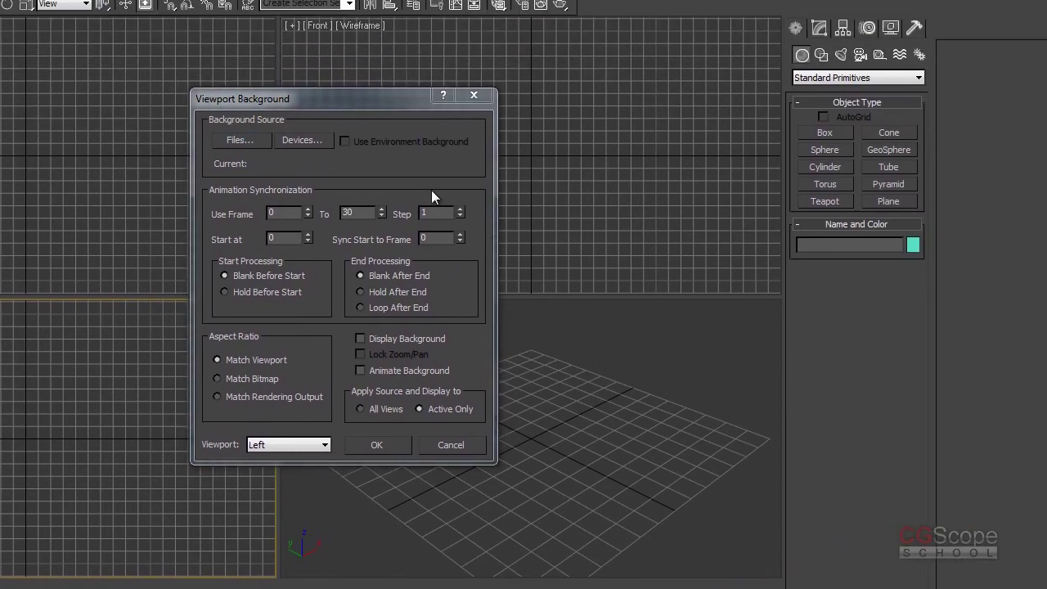
{"action": "left_click", "coordinate": [466, 56]}
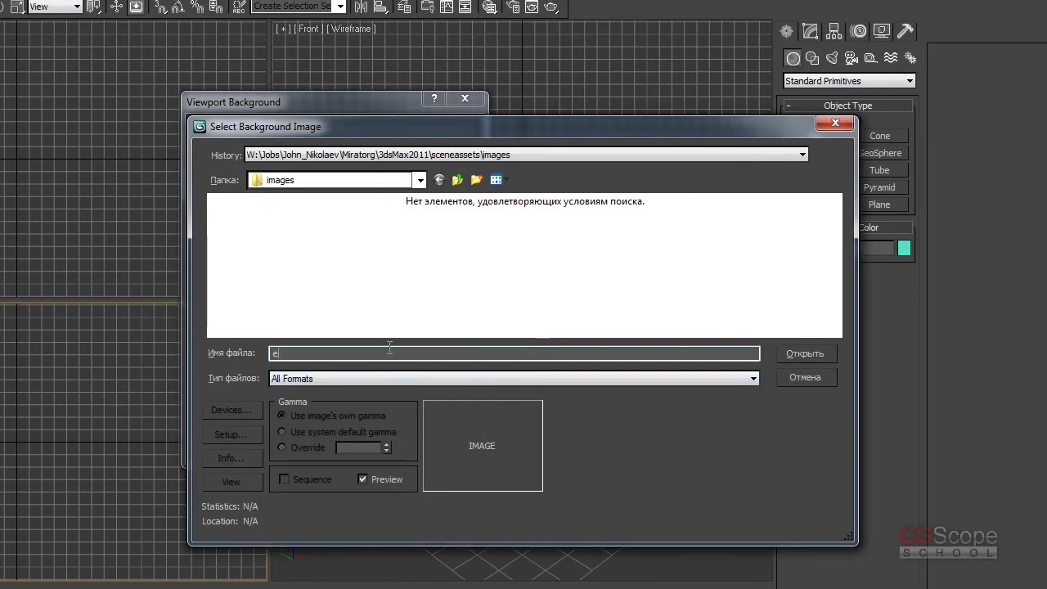
Load banana.jpg from E:\CGStudents\3dsMax_Basic\Lesson_12\Classwork as the background source
{"action": "type", "text": ":"}
{"action": "key", "text": "Return"}
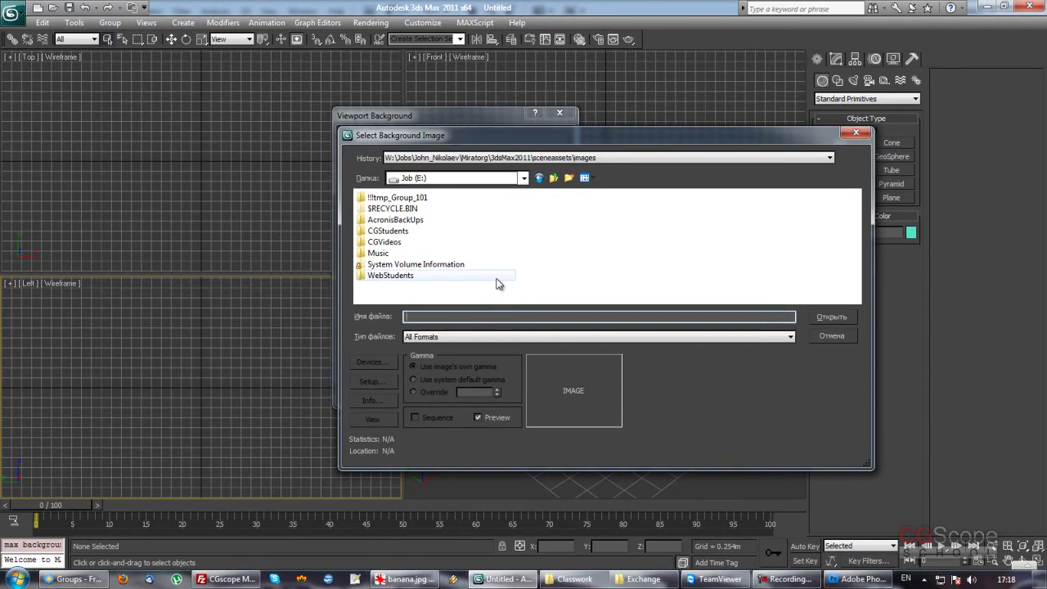
{"action": "mouse_move", "coordinate": [391, 275]}
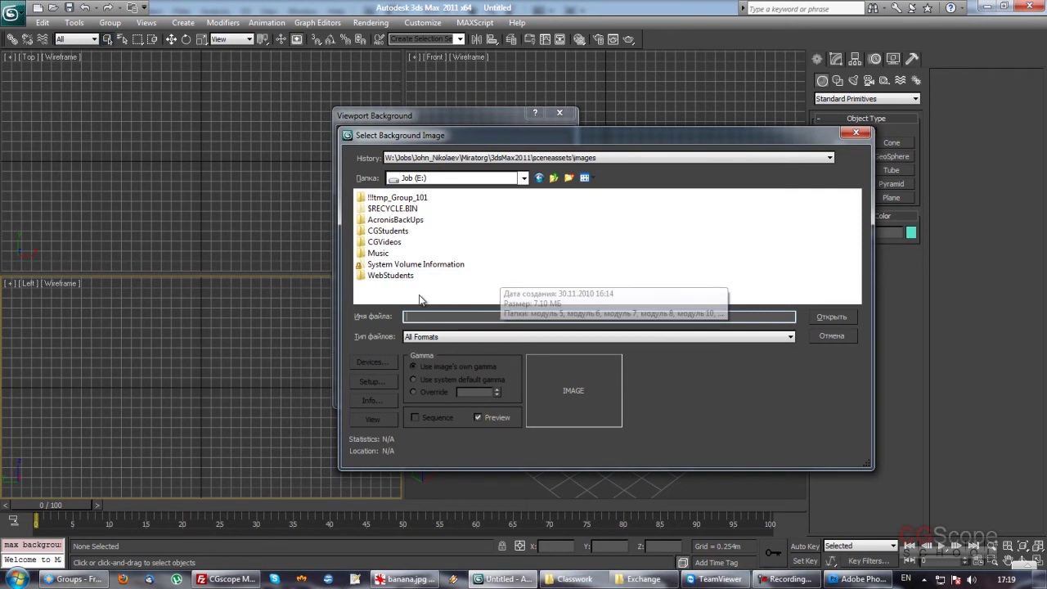
{"action": "double_click", "coordinate": [391, 232]}
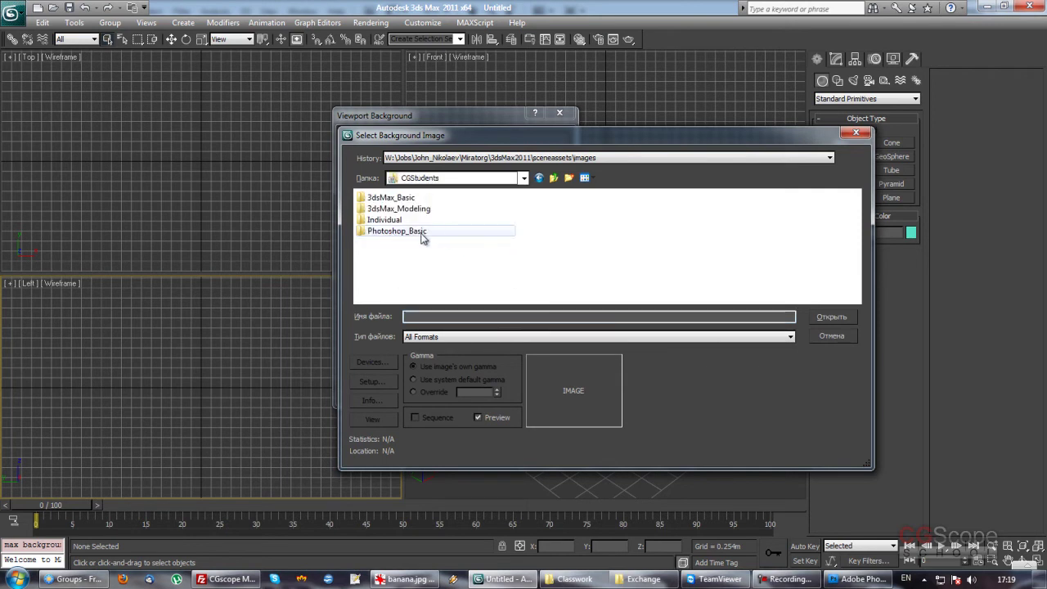
{"action": "double_click", "coordinate": [387, 198]}
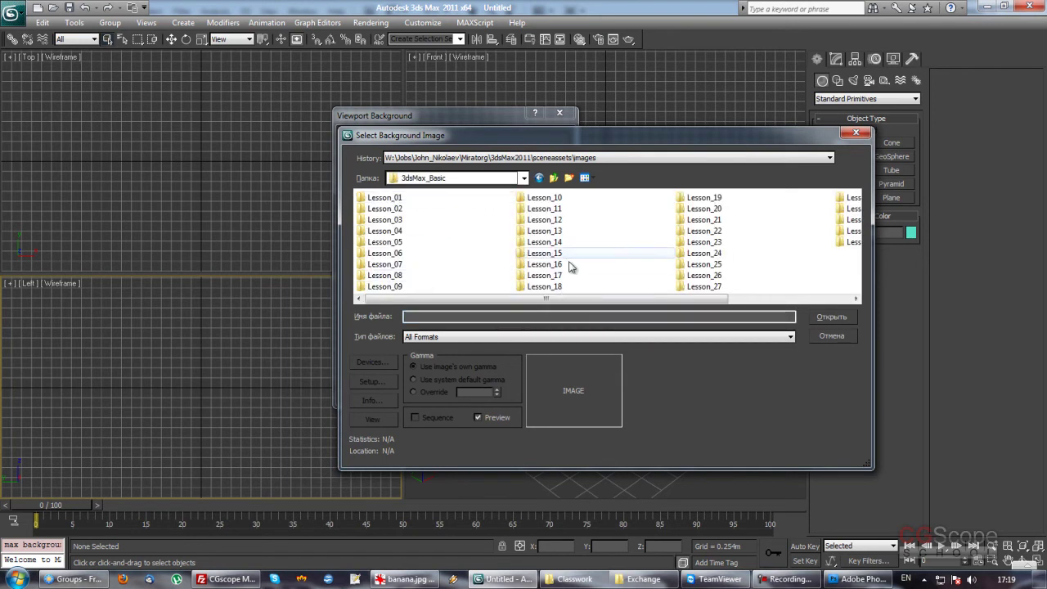
{"action": "double_click", "coordinate": [551, 221]}
{"action": "double_click", "coordinate": [387, 198]}
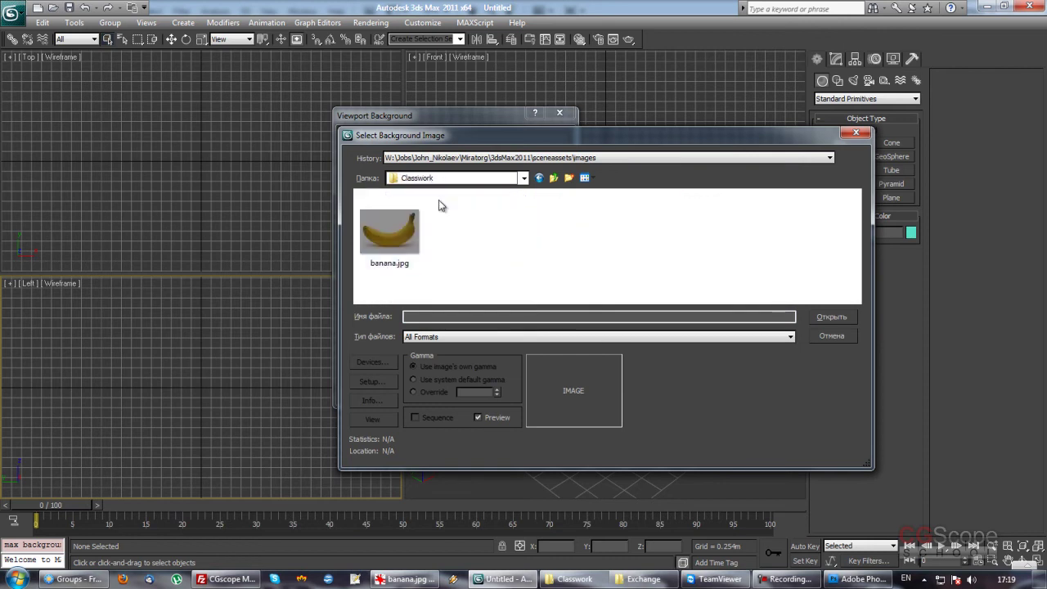
{"action": "left_click", "coordinate": [396, 229]}
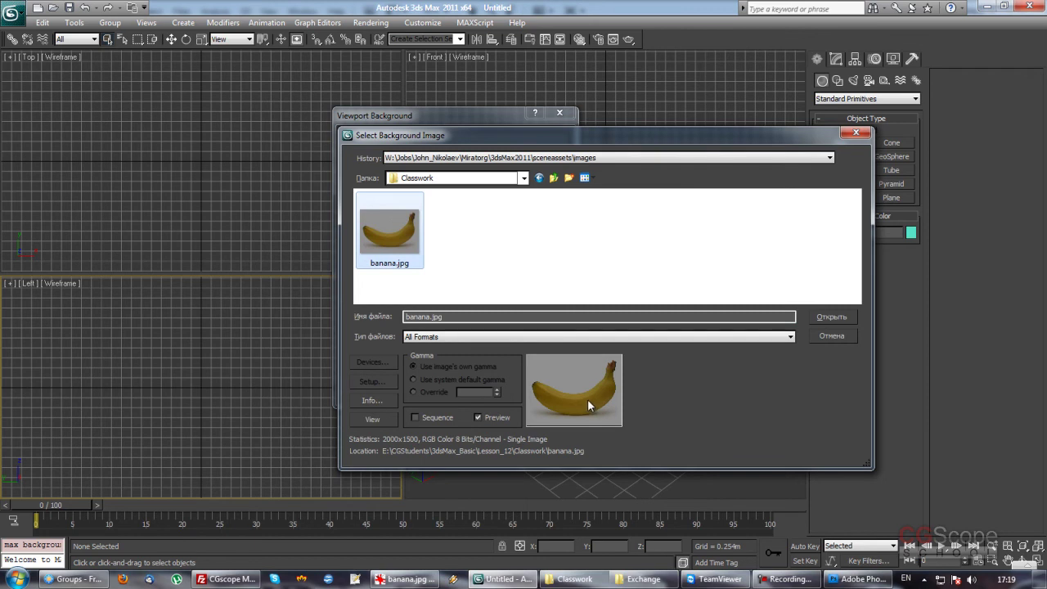
{"action": "left_click", "coordinate": [831, 317]}
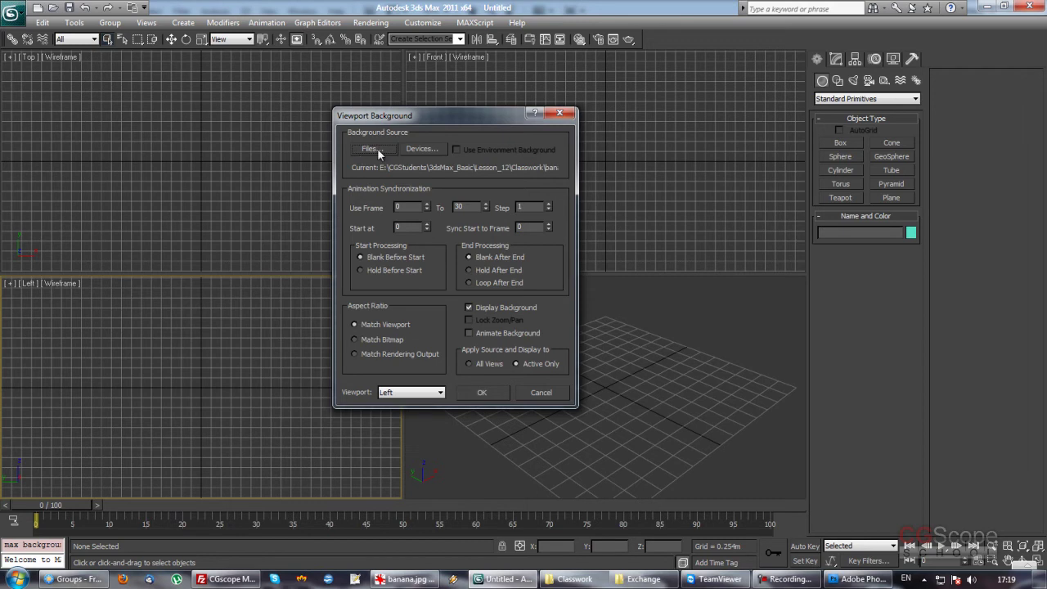
Apply the background with Match Bitmap aspect ratio and Lock Zoom/Pan enabled
{"action": "left_click", "coordinate": [381, 337]}
{"action": "left_click", "coordinate": [469, 320]}
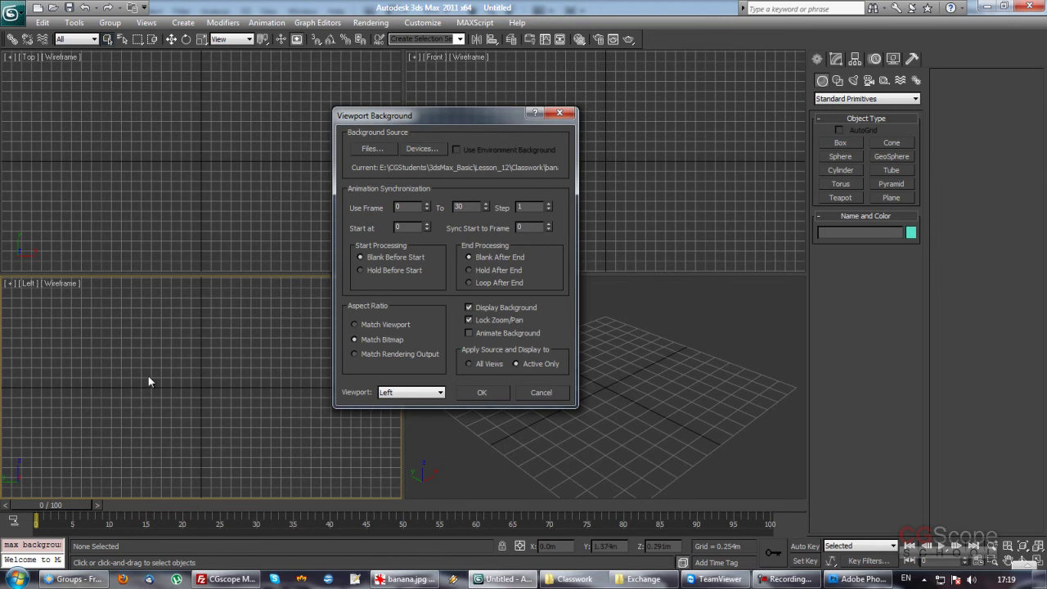
{"action": "left_click", "coordinate": [482, 392]}
Hide the Left view's grid and centre the banana photo in the view
{"action": "middle_click_drag", "start_coordinate": [301, 368], "coordinate": [301, 378]}
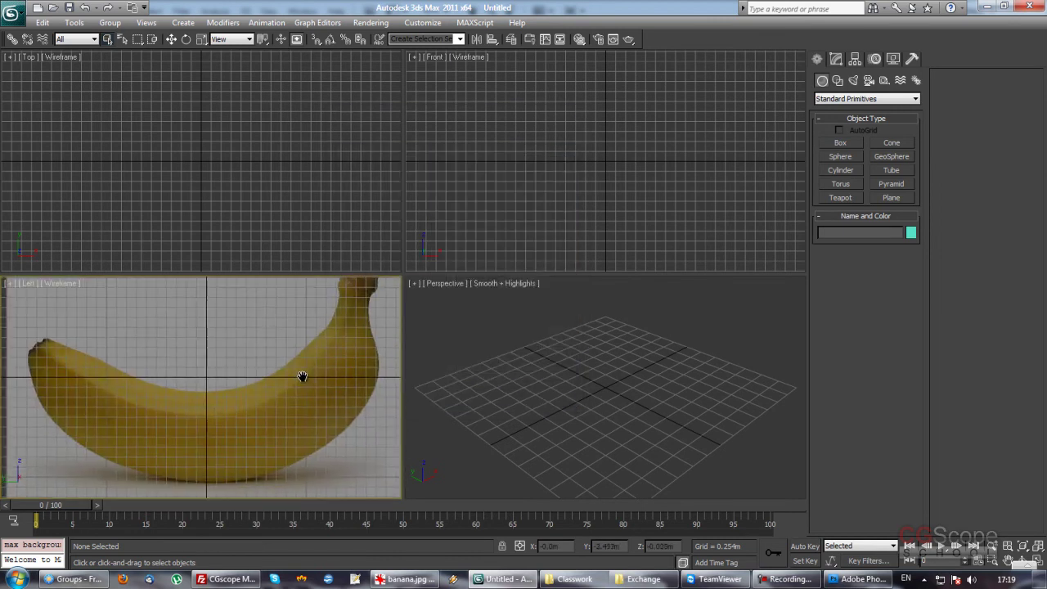
{"action": "key", "text": "g"}
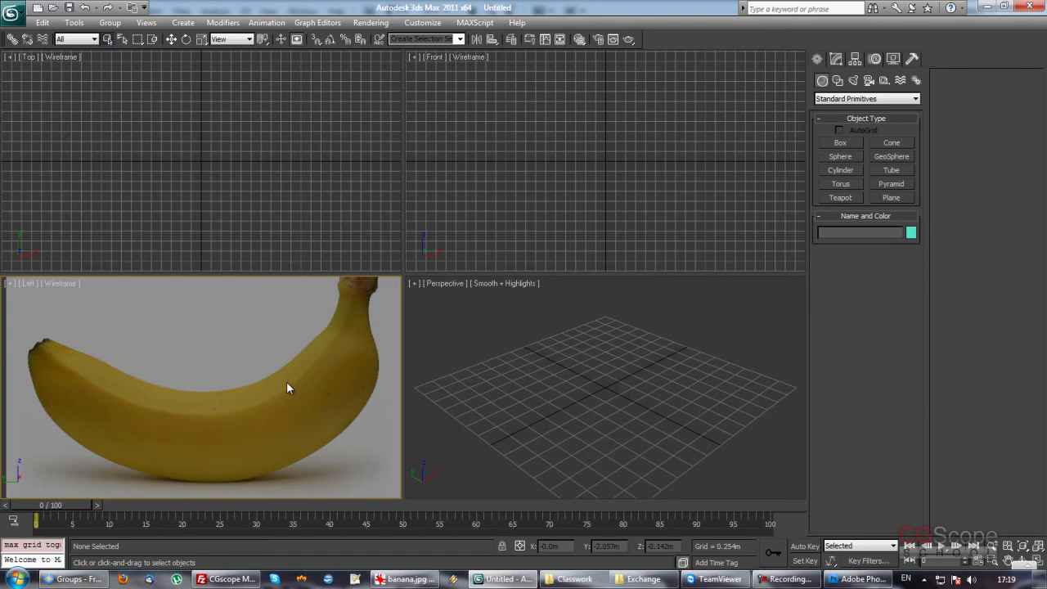
{"action": "key", "text": "alt+w"}
{"action": "mouse_move", "coordinate": [422, 317]}
{"action": "middle_mouse_down"}
{"action": "mouse_move", "coordinate": [415, 333]}
{"action": "mouse_move", "coordinate": [465, 330]}
{"action": "middle_mouse_up"}
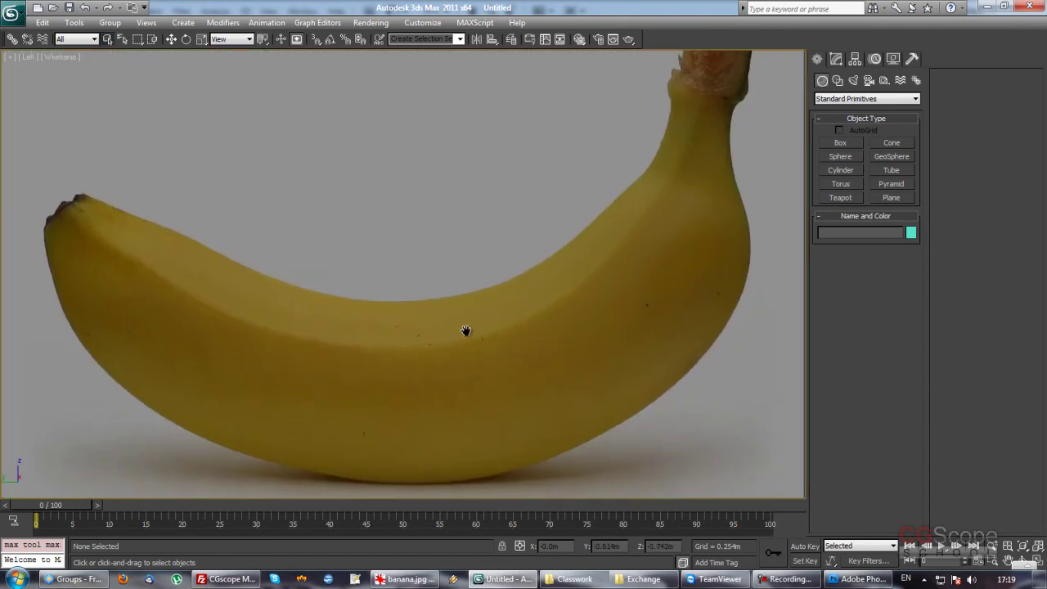
{"action": "key", "text": "alt+w"}
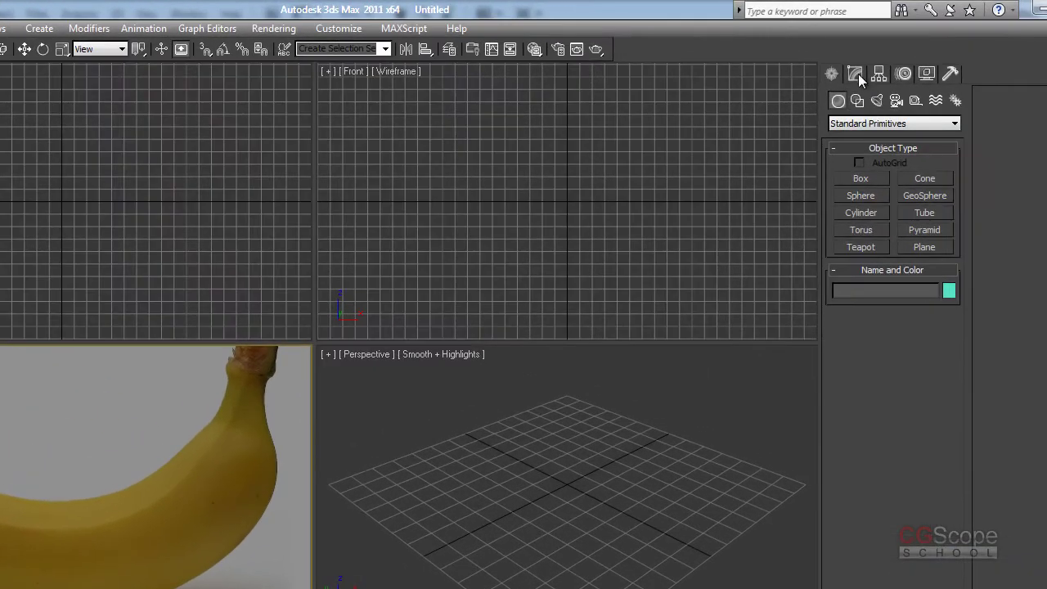
Draw a spline circle in the Front viewport
{"action": "left_click", "coordinate": [856, 74]}
{"action": "left_click", "coordinate": [834, 73]}
{"action": "left_click", "coordinate": [859, 100]}
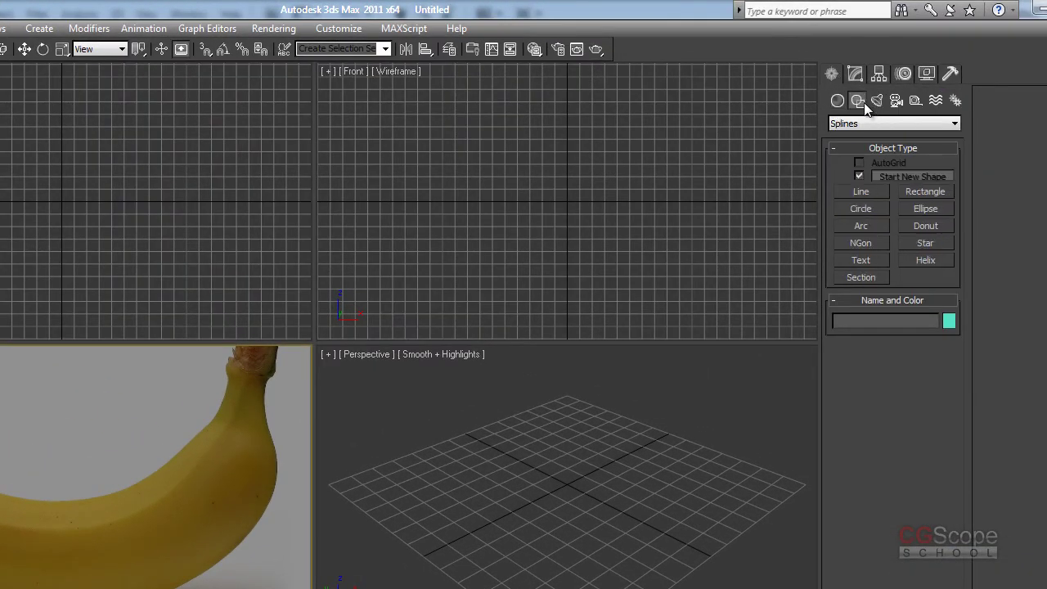
{"action": "left_click", "coordinate": [869, 208]}
{"action": "left_click_drag", "start_coordinate": [570, 200], "coordinate": [599, 238]}
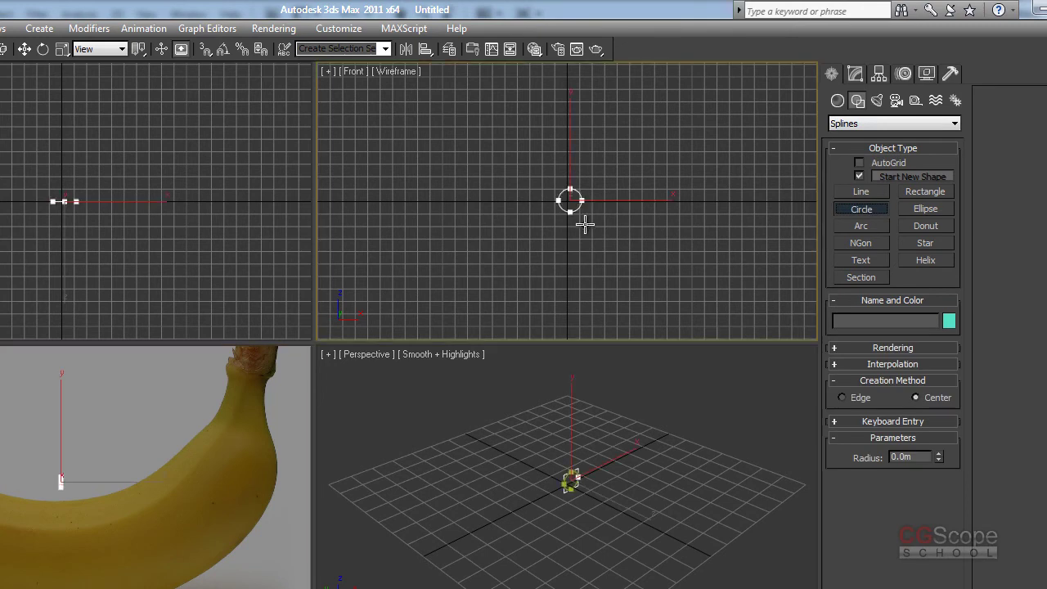
{"action": "right_click", "coordinate": [598, 239]}
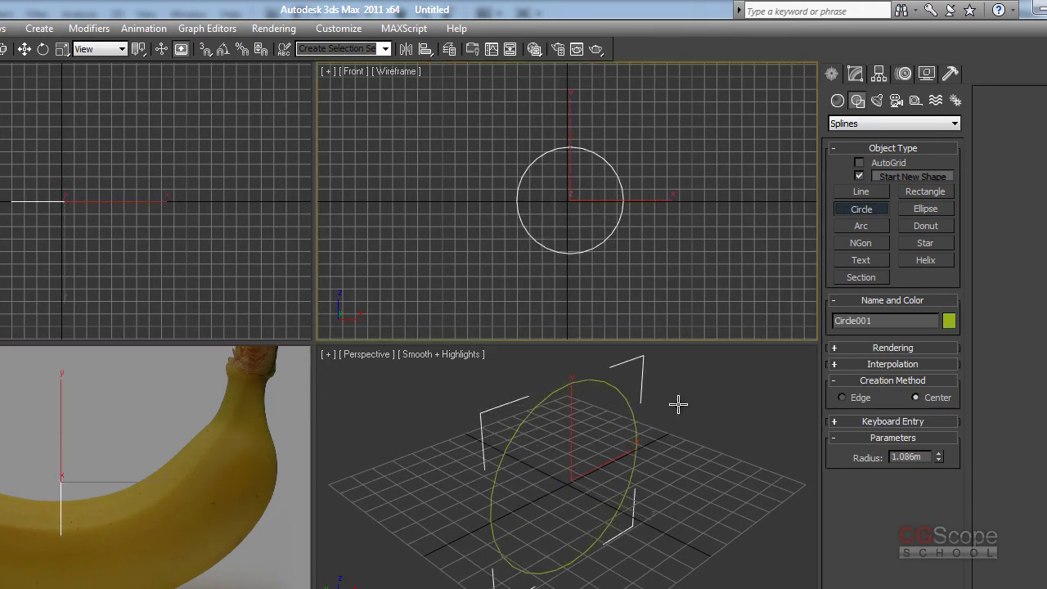
Move the circle down into place across the middle of the banana
{"action": "right_click", "coordinate": [154, 433]}
{"action": "key", "text": "w"}
{"action": "left_click_drag", "start_coordinate": [68, 426], "coordinate": [66, 491]}
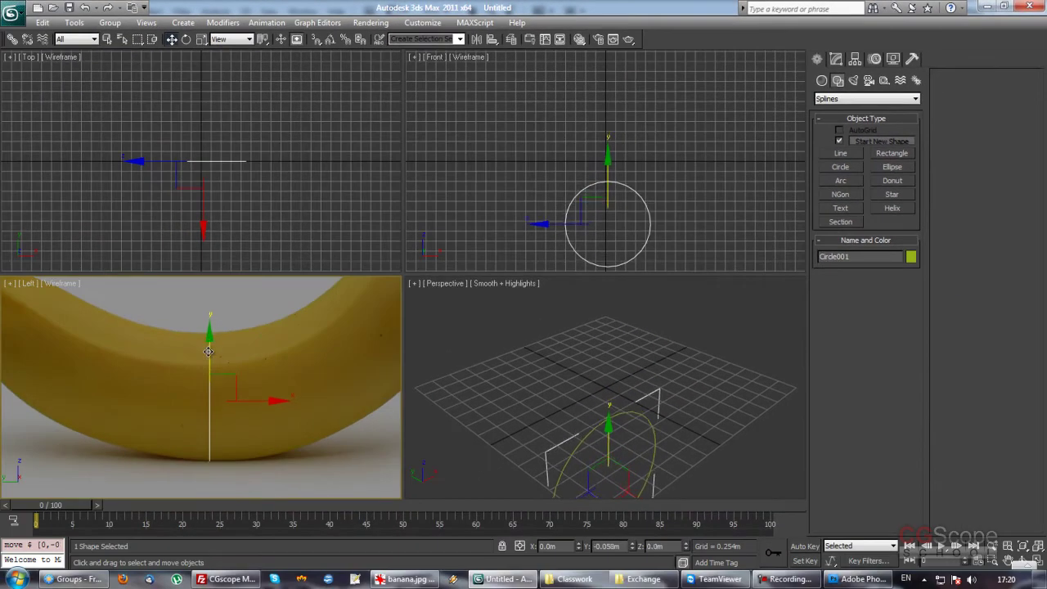
{"action": "left_click", "coordinate": [545, 355]}
{"action": "left_click", "coordinate": [205, 397]}
{"action": "left_click_drag", "start_coordinate": [209, 356], "coordinate": [209, 342]}
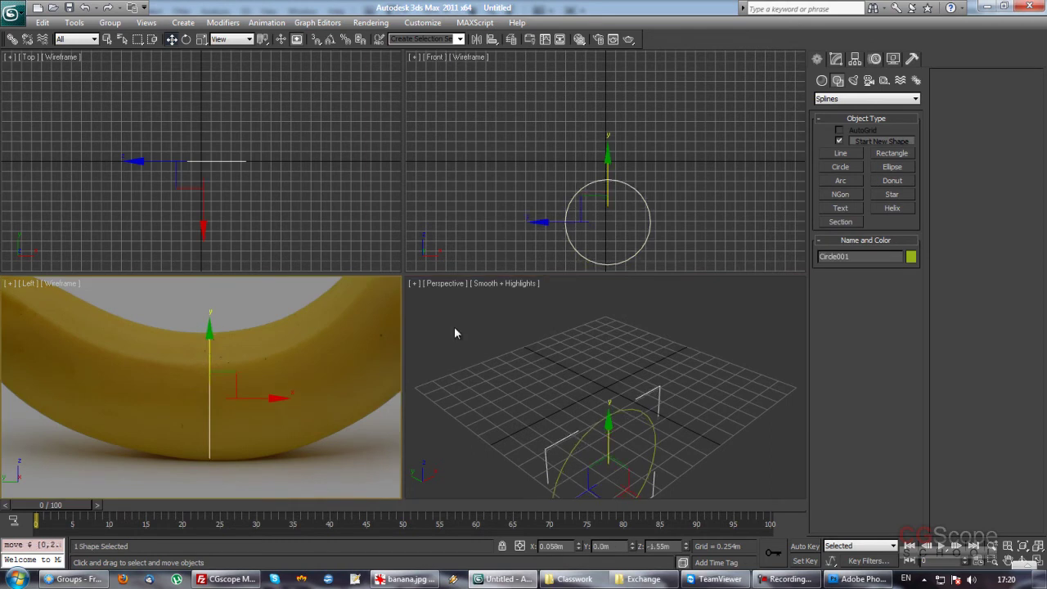
{"action": "left_click", "coordinate": [617, 415]}
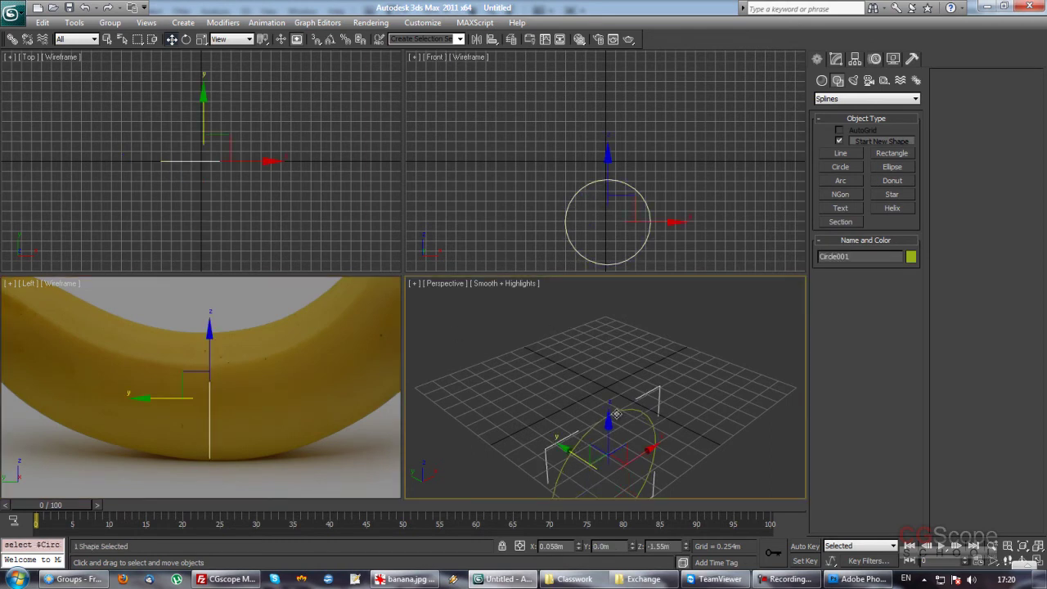
Set the circle's radius to 1.151m and its Y position to 0
{"action": "left_click", "coordinate": [835, 60]}
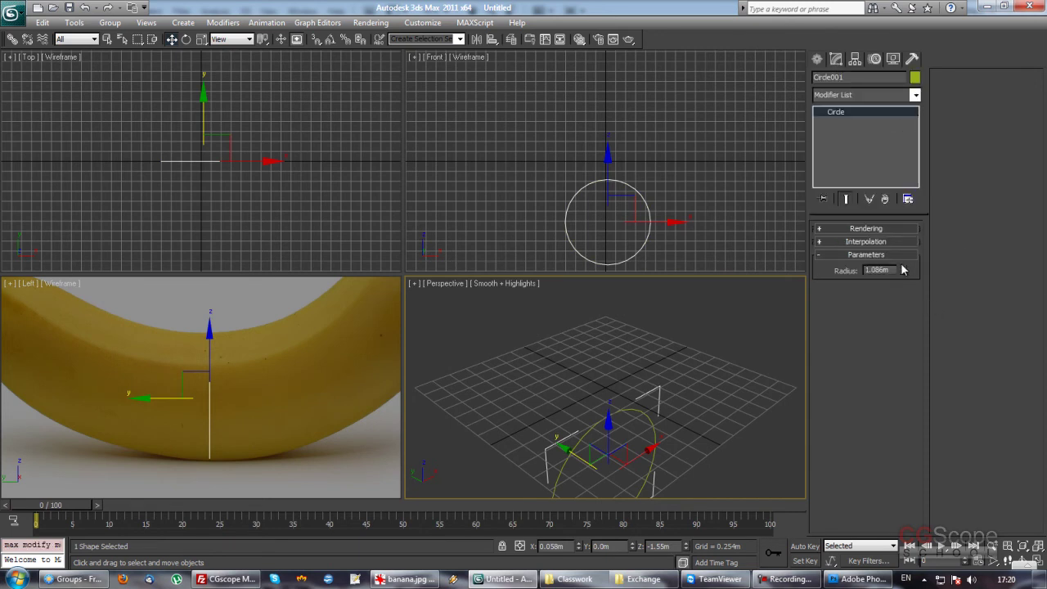
{"action": "mouse_move", "coordinate": [904, 270]}
{"action": "left_mouse_down"}
{"action": "mouse_move", "coordinate": [903, 257]}
{"action": "mouse_move", "coordinate": [903, 270]}
{"action": "left_mouse_up"}
{"action": "right_click", "coordinate": [298, 375]}
{"action": "left_click", "coordinate": [225, 383]}
{"action": "left_click", "coordinate": [214, 368]}
{"action": "left_click", "coordinate": [211, 341]}
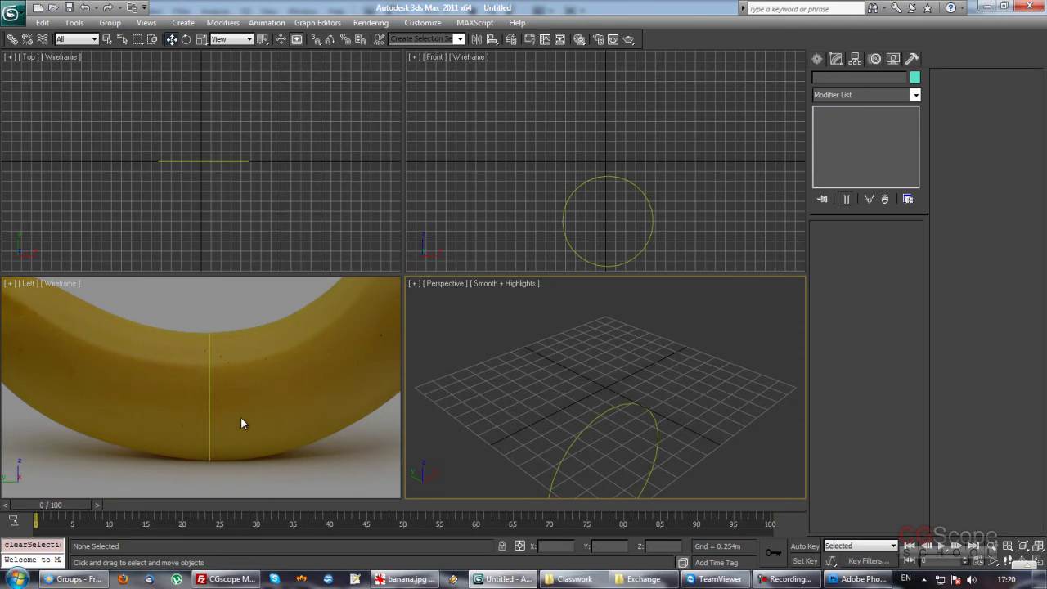
Orbit the Perspective view to see the circle face-on
{"action": "middle_click_drag", "start_coordinate": [608, 330], "coordinate": [564, 369], "text": "alt"}
{"action": "left_click", "coordinate": [636, 419]}
{"action": "middle_click_drag", "start_coordinate": [637, 419], "coordinate": [668, 370], "text": "alt"}
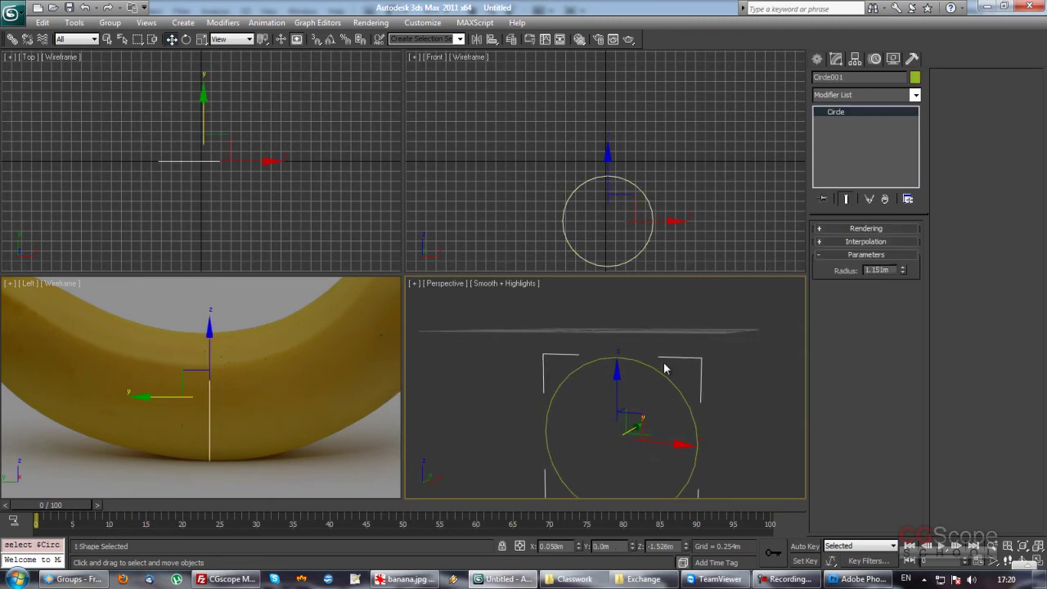
{"action": "middle_click_drag", "start_coordinate": [668, 370], "coordinate": [682, 360], "text": "alt"}
{"action": "right_click", "coordinate": [612, 342]}
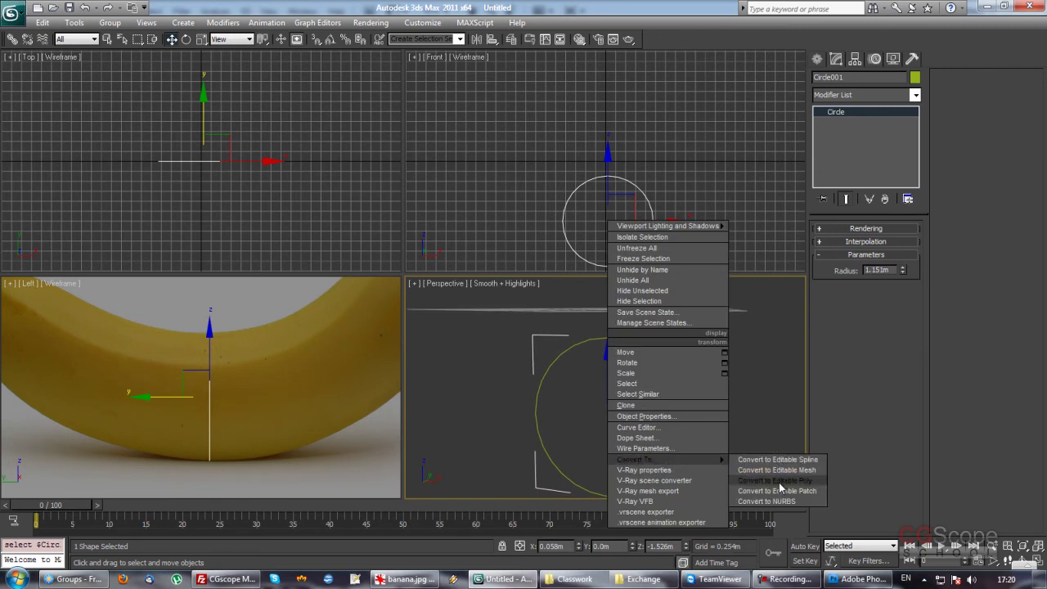
Convert the circle to an Editable Spline and select its left and right vertices
{"action": "left_click", "coordinate": [792, 460]}
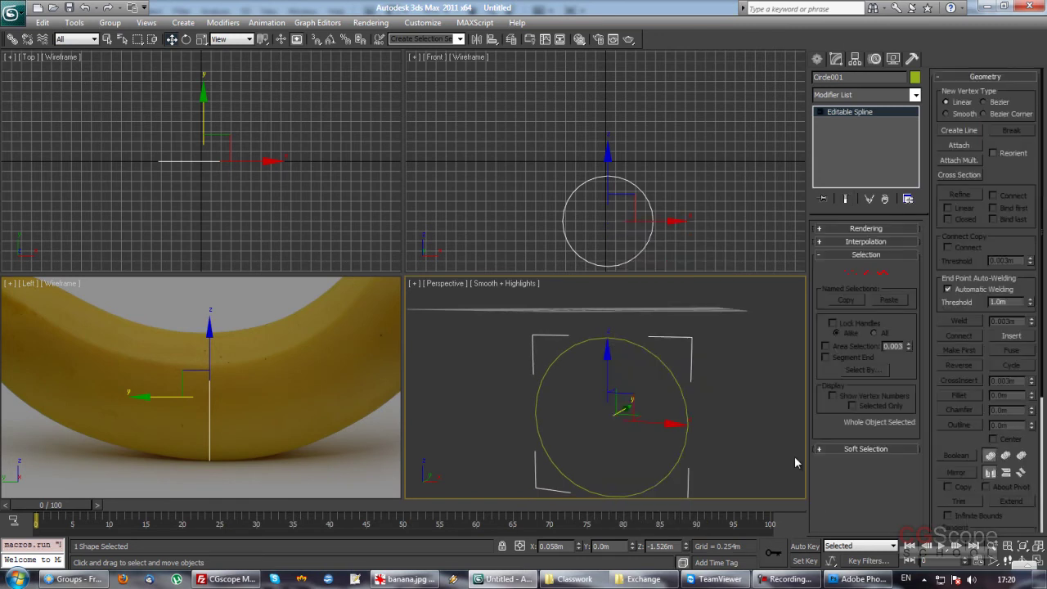
{"action": "left_click", "coordinate": [851, 273]}
{"action": "scroll", "coordinate": [718, 350], "scroll_direction": "up", "scroll_amount": 1}
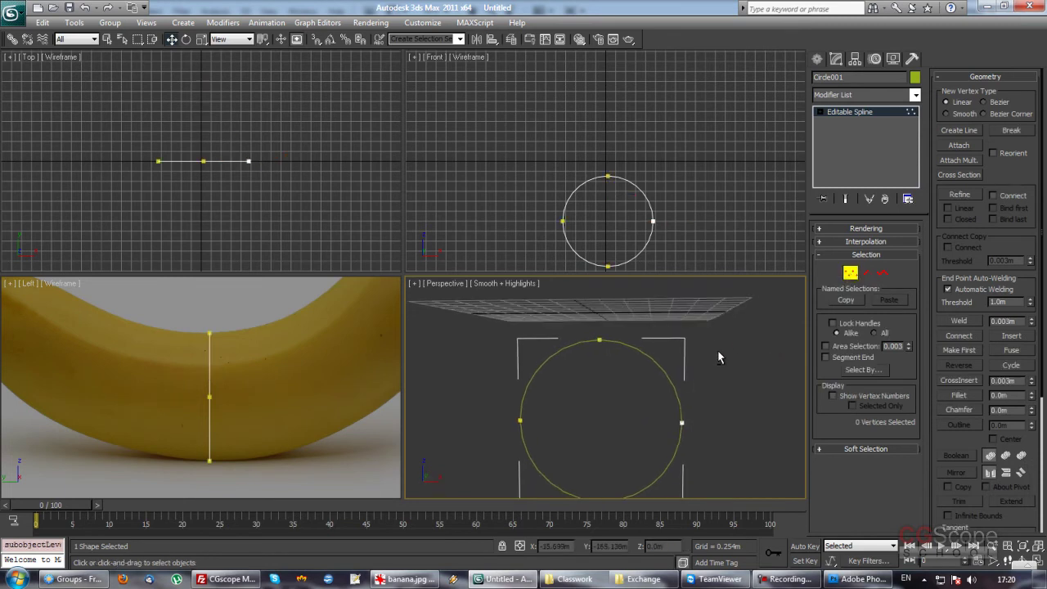
{"action": "middle_click_drag", "start_coordinate": [666, 355], "coordinate": [661, 374], "text": "alt"}
{"action": "middle_click_drag", "start_coordinate": [644, 218], "coordinate": [636, 191]}
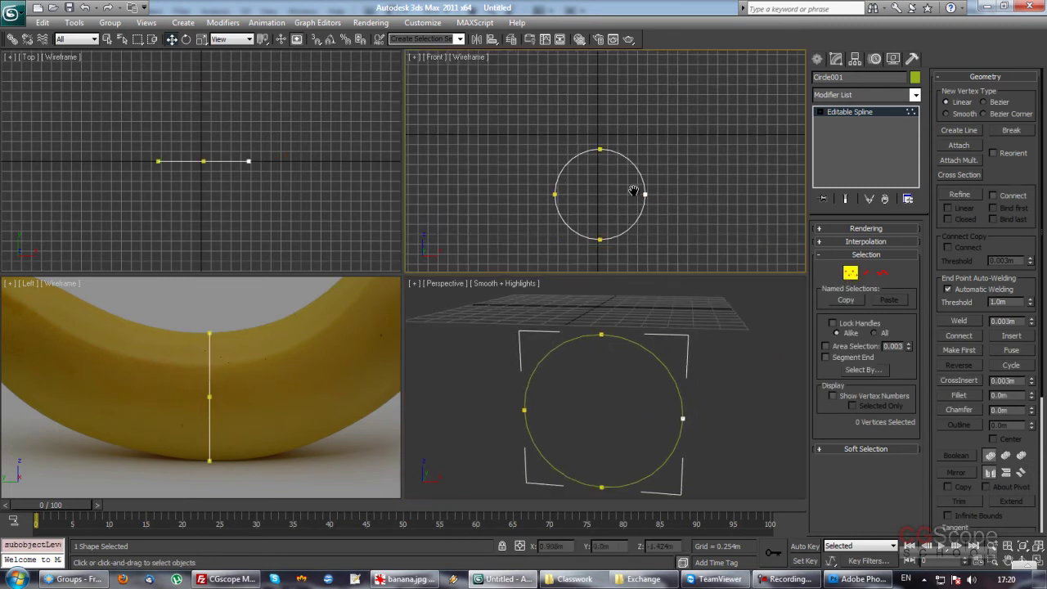
{"action": "middle_click_drag", "start_coordinate": [576, 151], "coordinate": [579, 150]}
{"action": "scroll", "coordinate": [583, 158], "scroll_direction": "up", "scroll_amount": 2}
{"action": "mouse_move", "coordinate": [491, 192]}
{"action": "left_mouse_down"}
{"action": "mouse_move", "coordinate": [528, 211]}
{"action": "mouse_move", "coordinate": [740, 243]}
{"action": "left_mouse_up"}
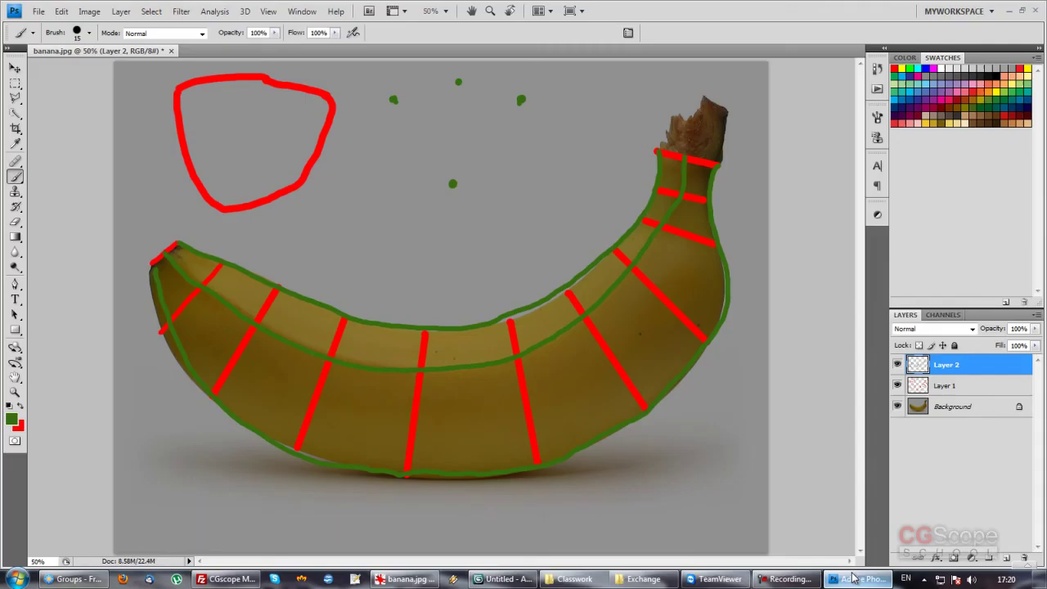
Raise the side vertices into a rounded triangle, trying and undoing a bottom-vertex curve tweak
{"action": "left_click", "coordinate": [859, 578]}
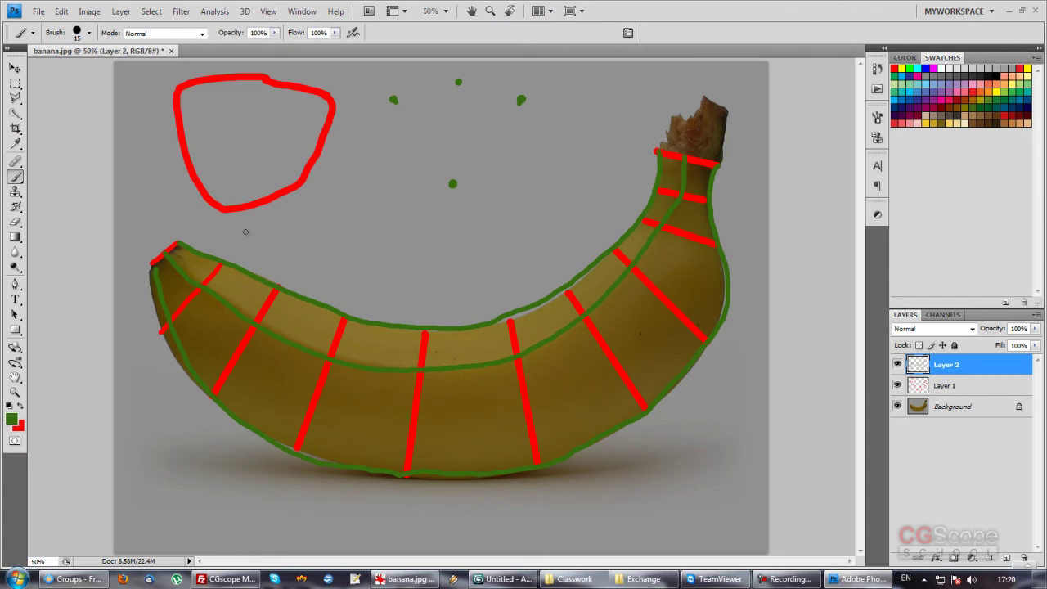
{"action": "key", "text": "alt+Tab"}
{"action": "middle_click", "coordinate": [625, 348]}
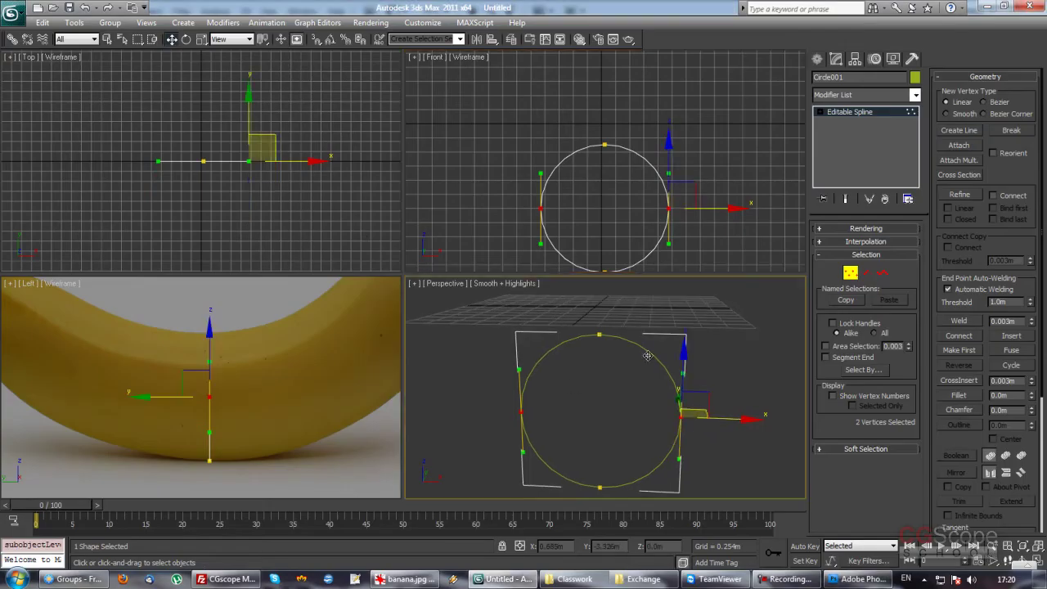
{"action": "left_click_drag", "start_coordinate": [685, 356], "coordinate": [685, 326]}
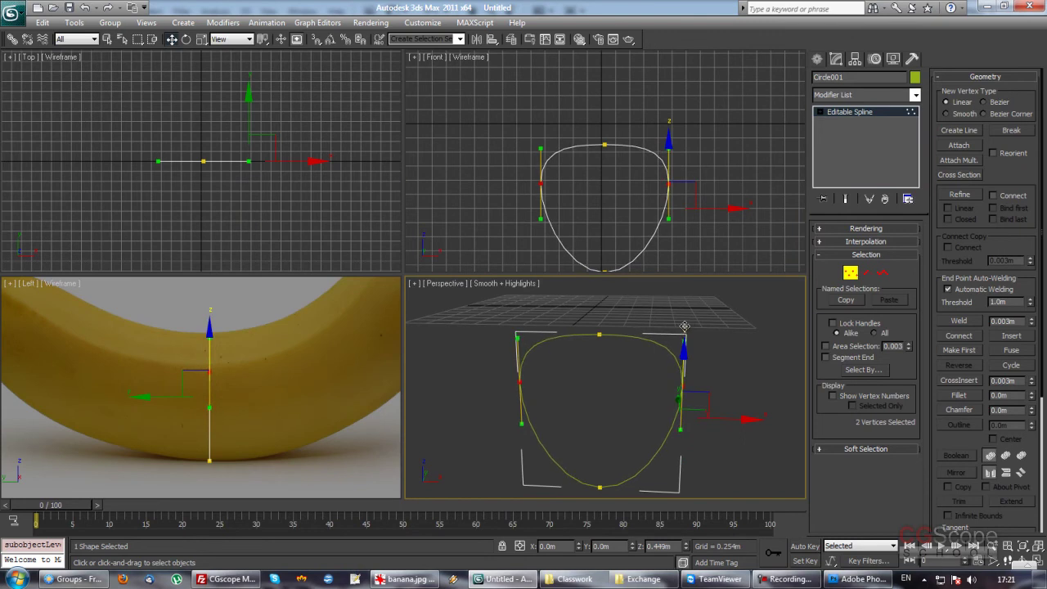
{"action": "middle_click_drag", "start_coordinate": [604, 447], "coordinate": [602, 432], "text": "alt"}
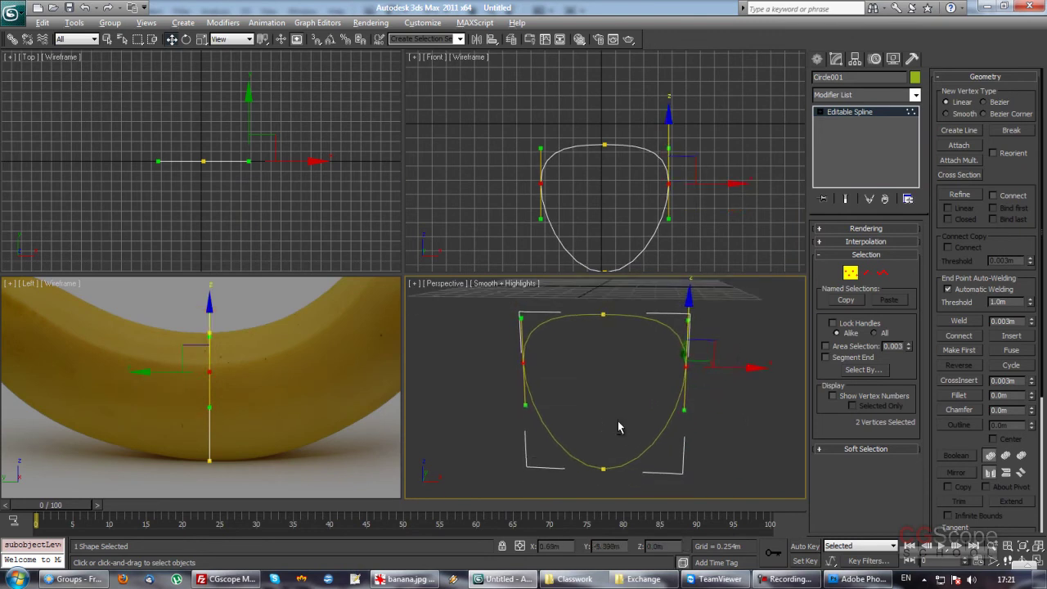
{"action": "left_click", "coordinate": [600, 476]}
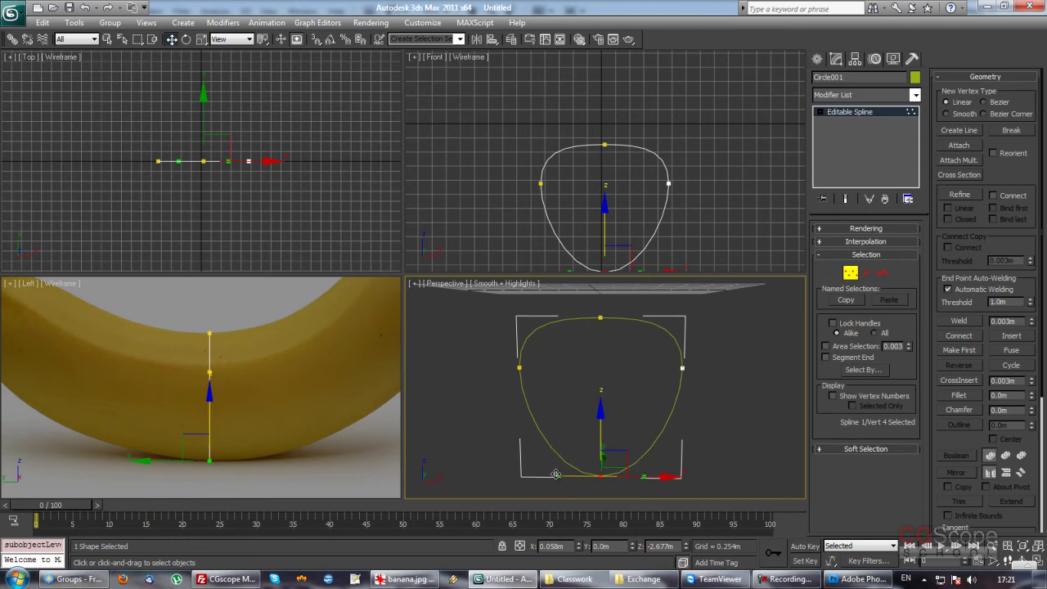
{"action": "left_click_drag", "start_coordinate": [645, 476], "coordinate": [552, 433]}
{"action": "key", "text": "ctrl+z"}
Reselect the side vertices and try reshaping the right side, undoing both attempts
{"action": "middle_click_drag", "start_coordinate": [711, 223], "coordinate": [679, 223]}
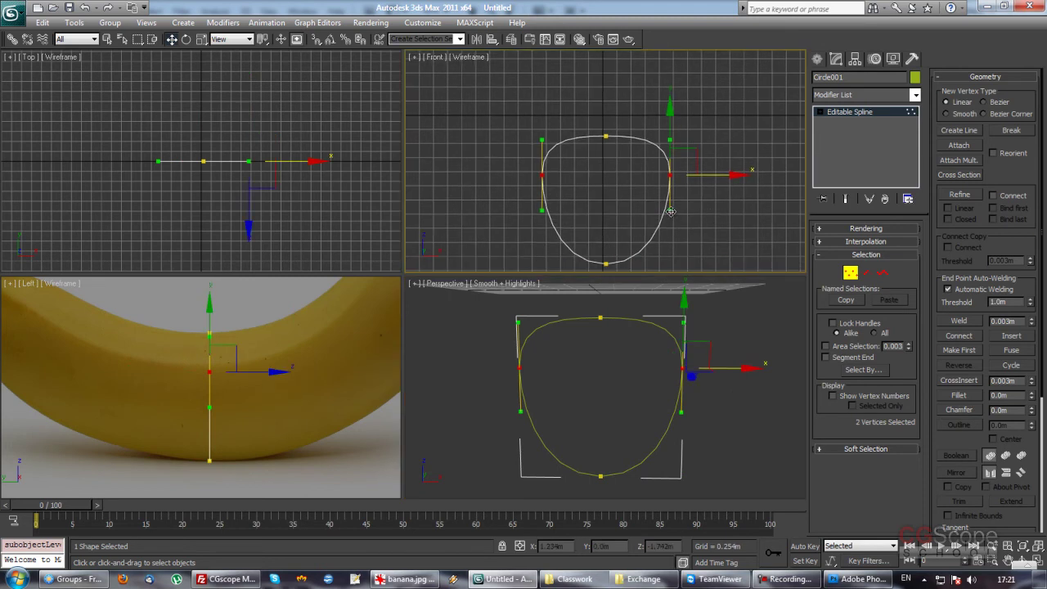
{"action": "left_click_drag", "start_coordinate": [668, 209], "coordinate": [672, 211]}
{"action": "key", "text": "ctrl+z"}
{"action": "left_click_drag", "start_coordinate": [670, 206], "coordinate": [671, 197]}
{"action": "key", "text": "ctrl+z"}
{"action": "key", "text": "ctrl+z"}
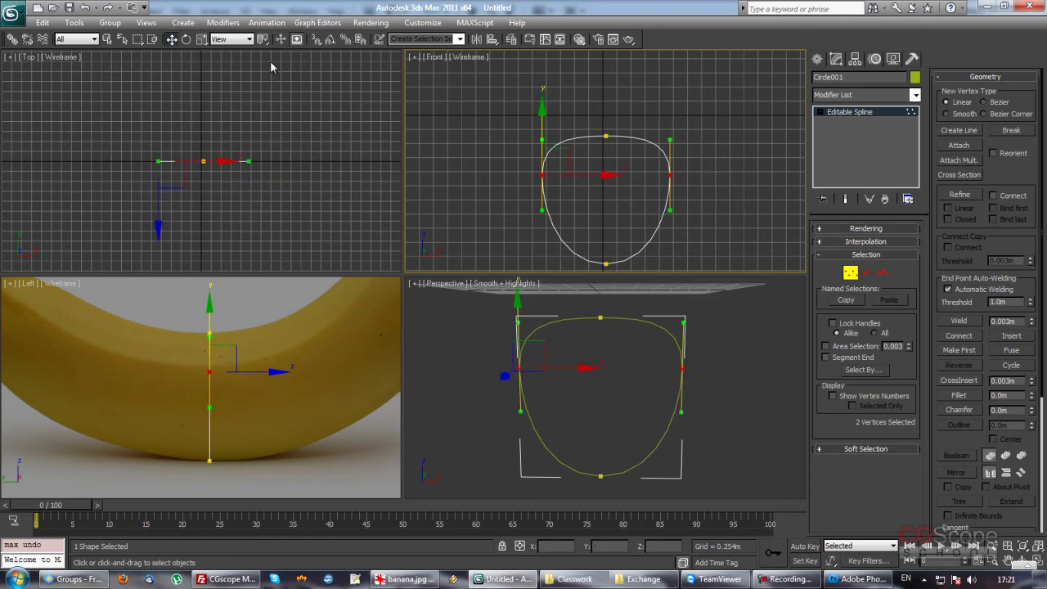
Squeeze the side vertices along a single axis with non-uniform scaling about the selection centre
{"action": "left_click", "coordinate": [203, 39]}
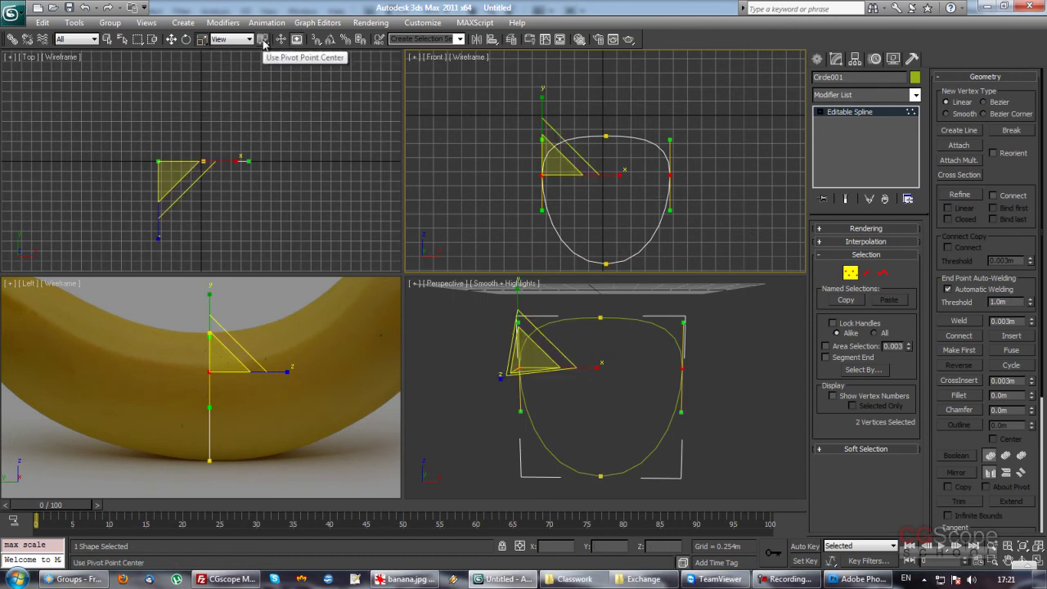
{"action": "left_click_drag", "start_coordinate": [263, 39], "coordinate": [263, 75]}
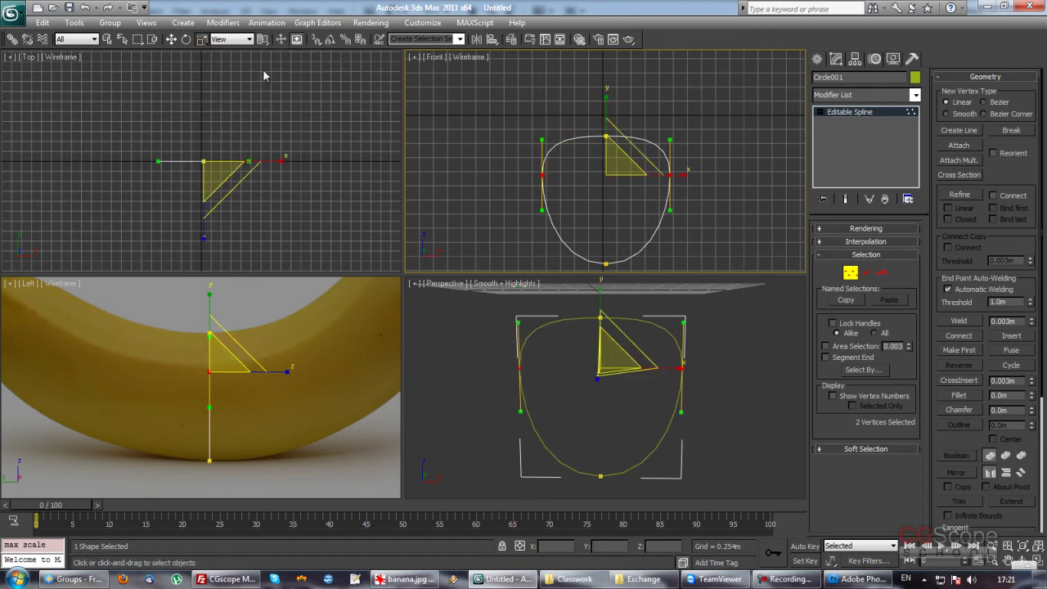
{"action": "left_click_drag", "start_coordinate": [604, 131], "coordinate": [668, 180]}
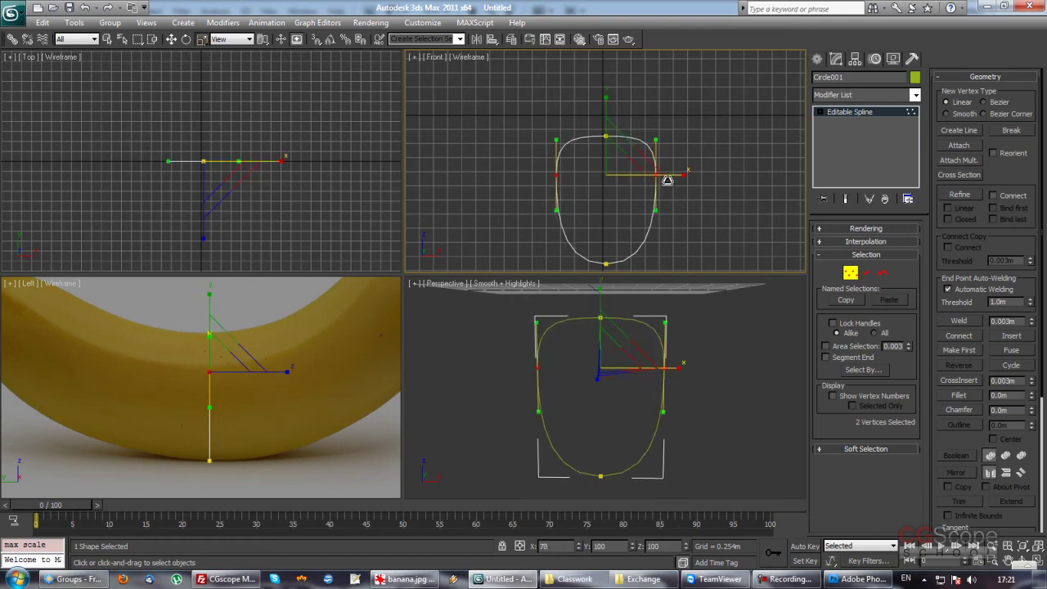
{"action": "key", "text": "ctrl+z"}
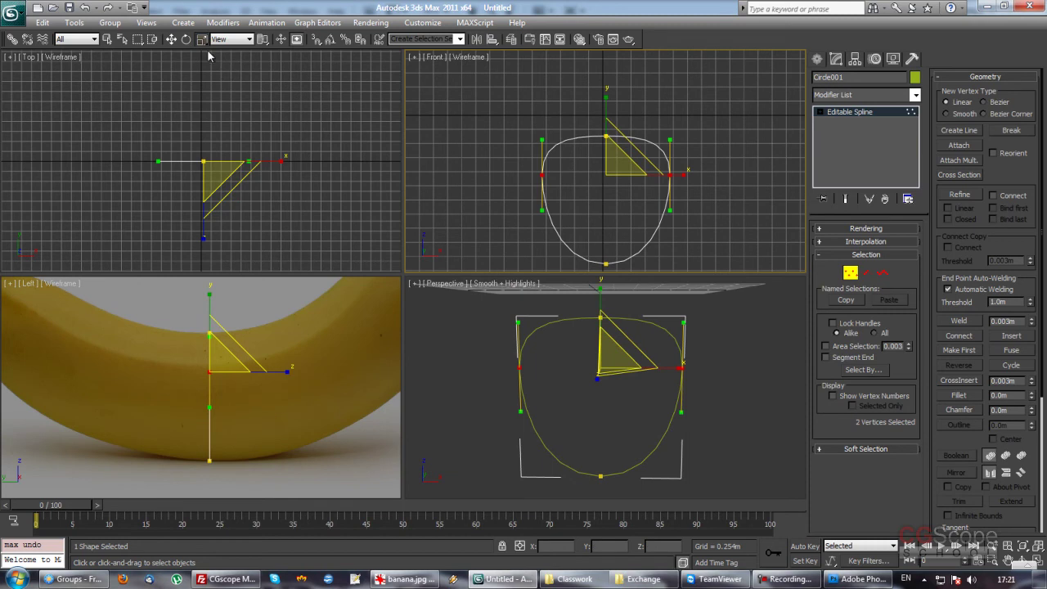
{"action": "left_click_drag", "start_coordinate": [269, 39], "coordinate": [264, 53]}
{"action": "left_click_drag", "start_coordinate": [545, 101], "coordinate": [542, 153]}
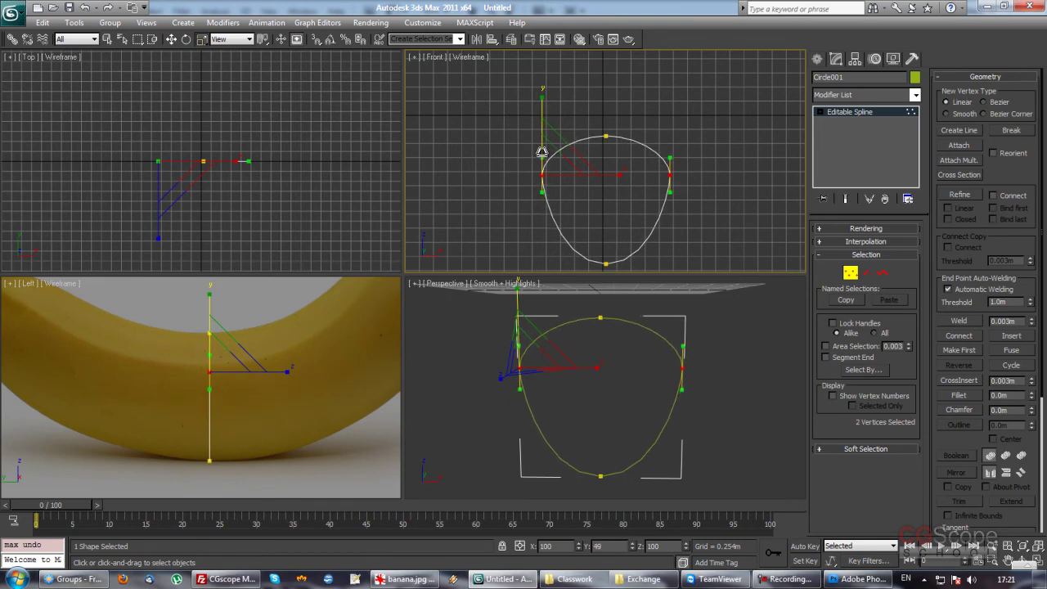
{"action": "left_click_drag", "start_coordinate": [542, 153], "coordinate": [580, 137]}
{"action": "key", "text": "w"}
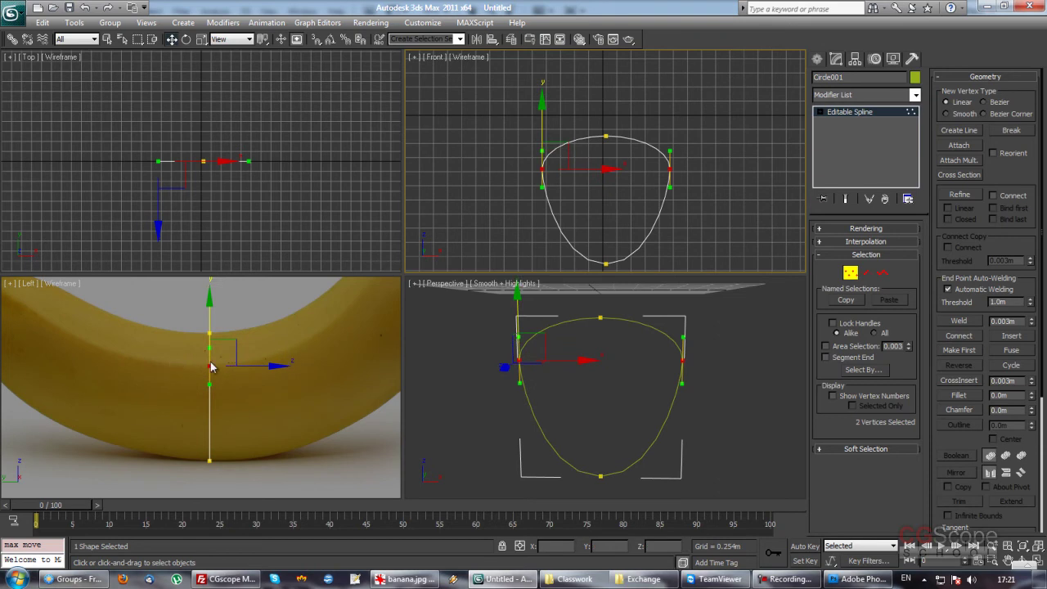
Widen and round the bottom vertex, then leave vertex sub-object mode
{"action": "middle_click_drag", "start_coordinate": [615, 209], "coordinate": [609, 196]}
{"action": "left_click_drag", "start_coordinate": [586, 197], "coordinate": [653, 259]}
{"action": "middle_click_drag", "start_coordinate": [653, 261], "coordinate": [631, 223]}
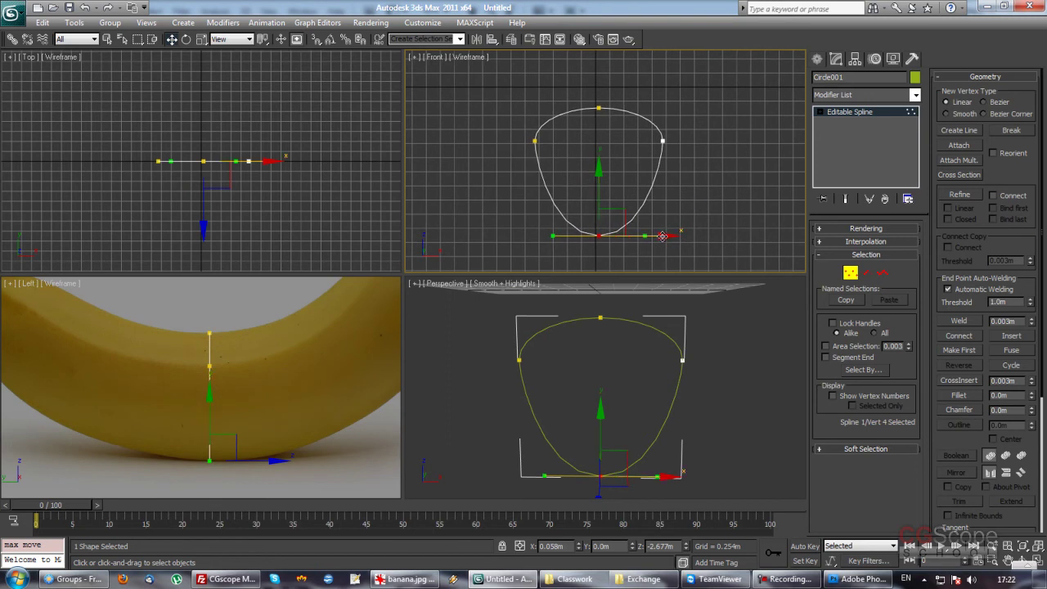
{"action": "left_click_drag", "start_coordinate": [554, 235], "coordinate": [536, 239]}
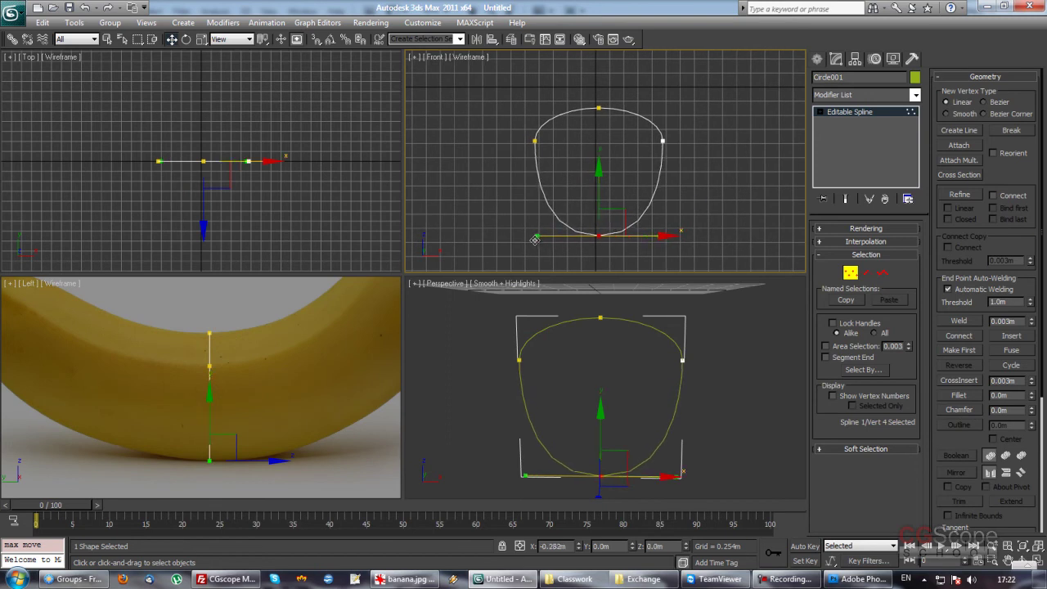
{"action": "left_click", "coordinate": [715, 171]}
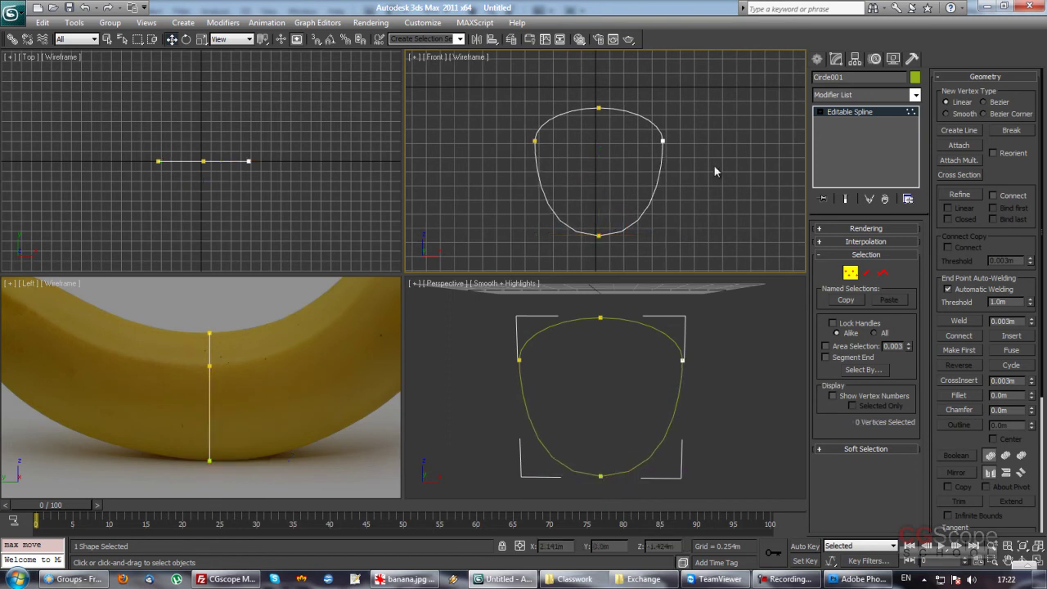
{"action": "middle_click_drag", "start_coordinate": [632, 142], "coordinate": [631, 155]}
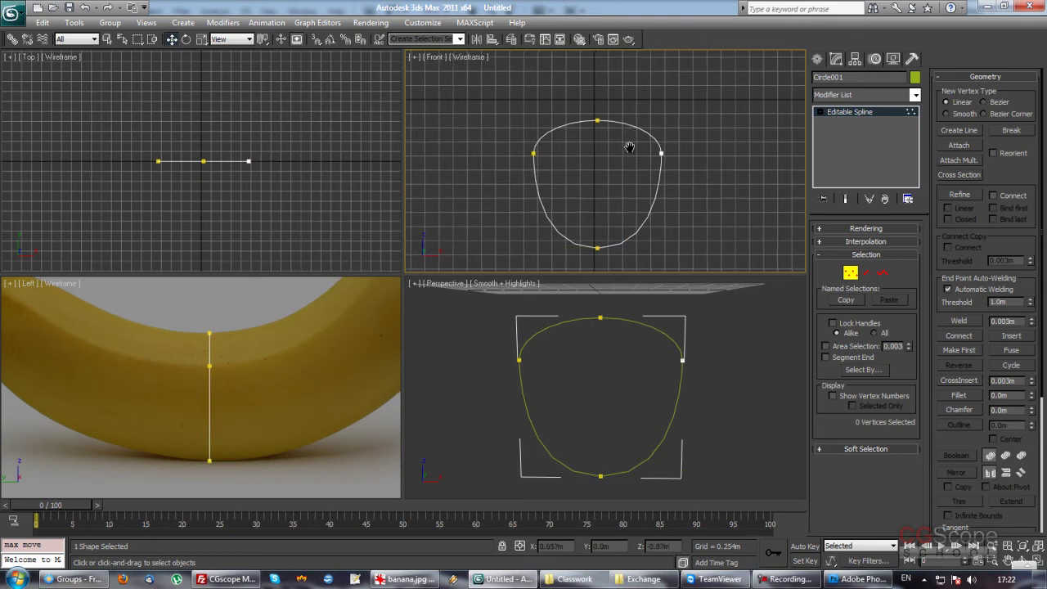
{"action": "left_click", "coordinate": [851, 273]}
{"action": "mouse_move", "coordinate": [659, 409]}
{"action": "middle_mouse_down", "text": "alt"}
{"action": "mouse_move", "coordinate": [603, 416]}
{"action": "mouse_move", "coordinate": [621, 416]}
{"action": "mouse_move", "coordinate": [607, 393]}
{"action": "middle_mouse_up", "text": "alt"}
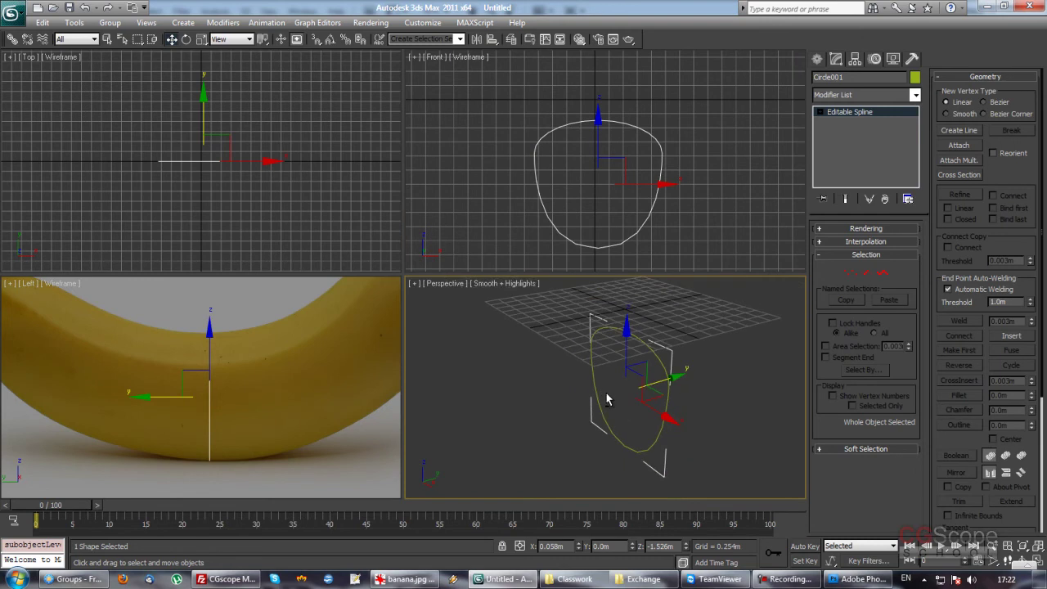
Maximize the Left viewport with Alt+W and frame the banana reference
{"action": "right_click", "coordinate": [247, 401]}
{"action": "middle_click_drag", "start_coordinate": [681, 406], "coordinate": [714, 366], "text": "alt"}
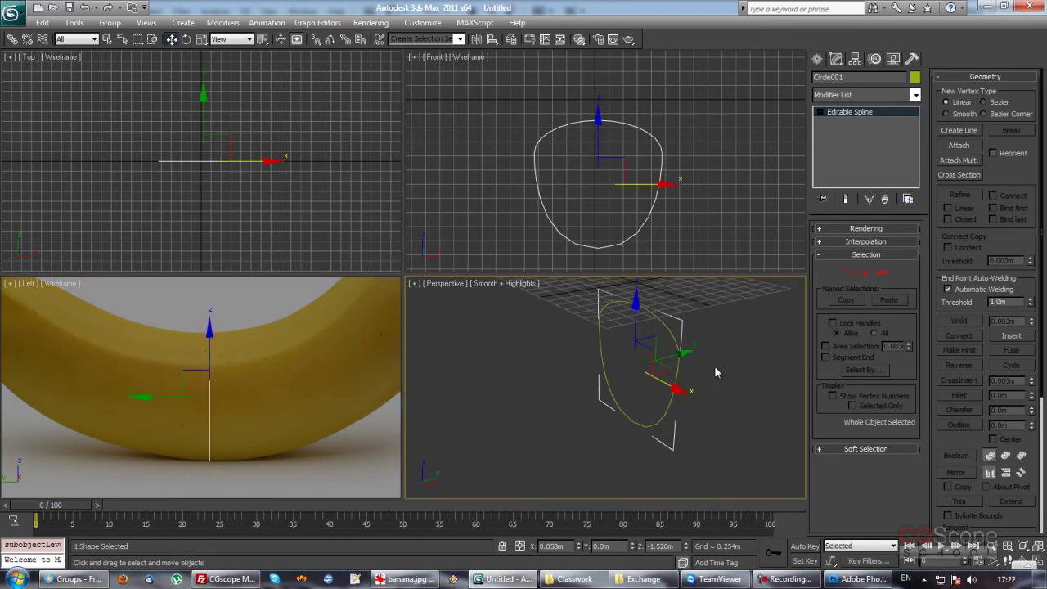
{"action": "right_click", "coordinate": [313, 390]}
{"action": "middle_click_drag", "start_coordinate": [331, 381], "coordinate": [343, 385]}
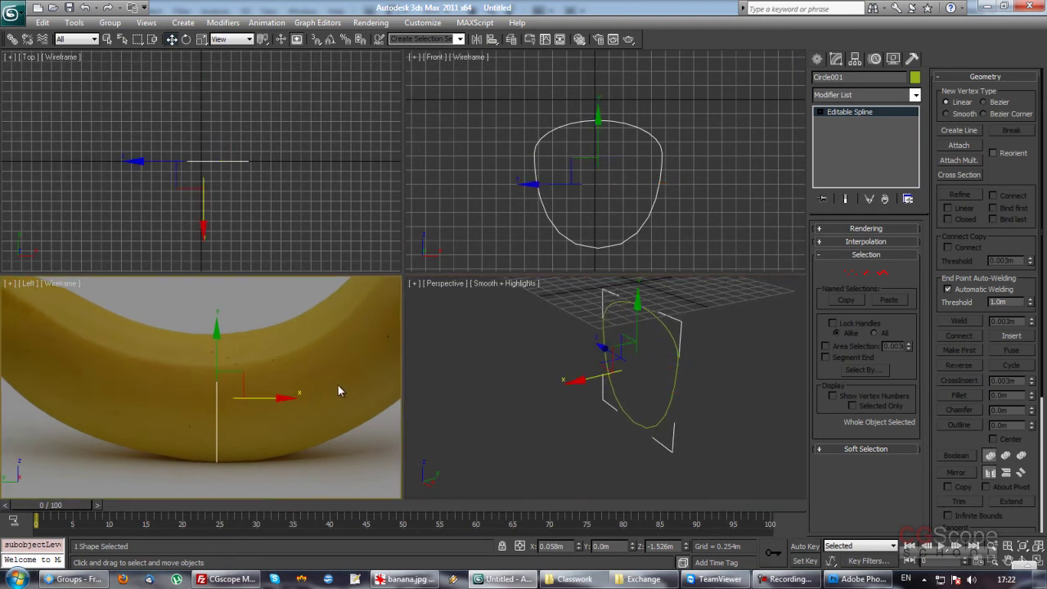
{"action": "key", "text": "alt+w"}
{"action": "mouse_move", "coordinate": [409, 368]}
{"action": "middle_mouse_down"}
{"action": "mouse_move", "coordinate": [524, 352]}
{"action": "mouse_move", "coordinate": [580, 362]}
{"action": "middle_mouse_up"}
{"action": "scroll", "coordinate": [580, 363], "scroll_direction": "down", "scroll_amount": 4}
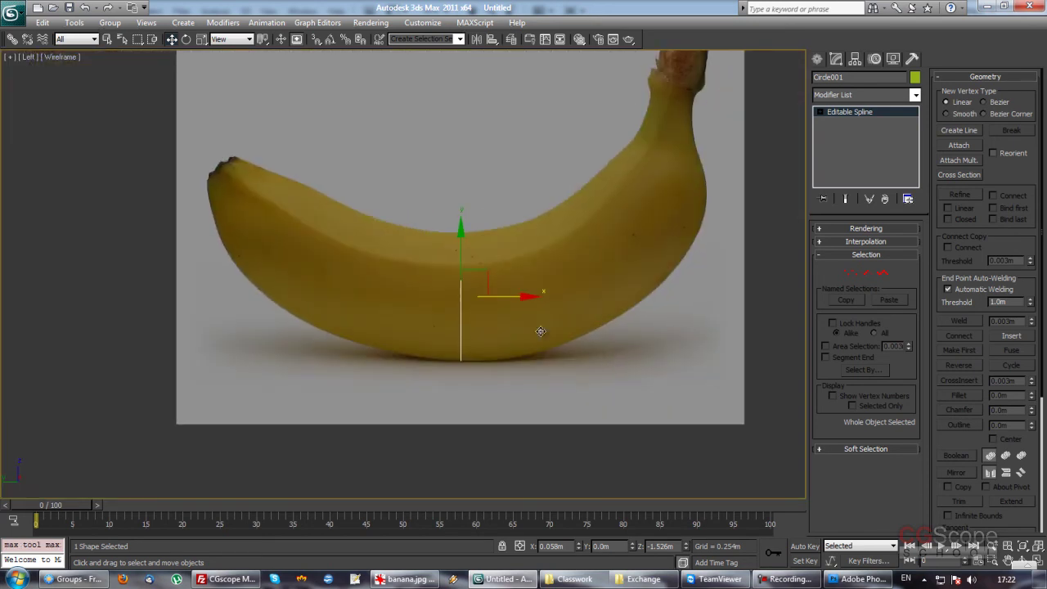
{"action": "middle_click_drag", "start_coordinate": [325, 231], "coordinate": [331, 231]}
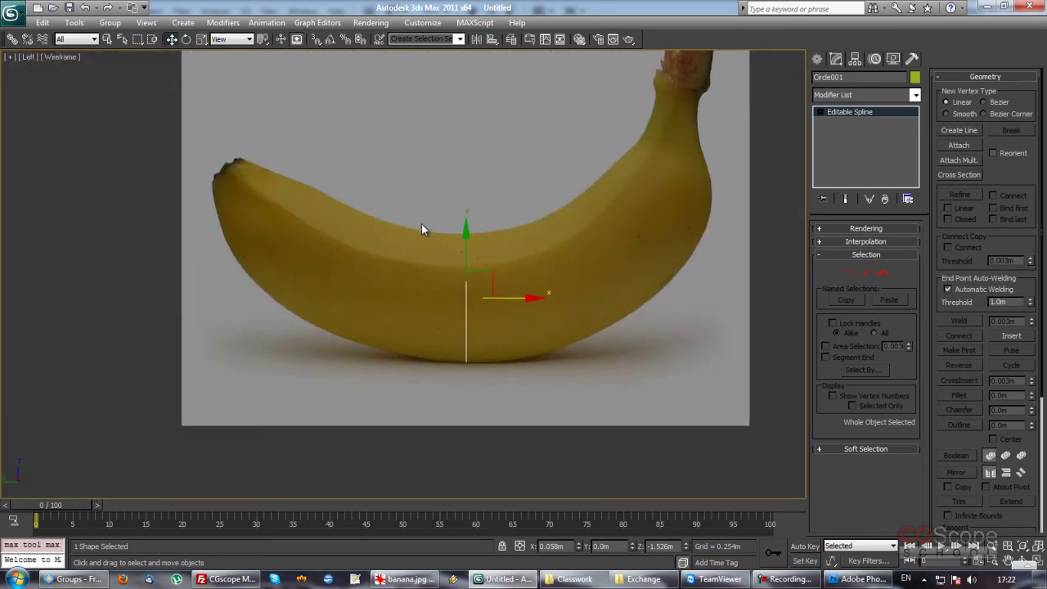
{"action": "middle_click_drag", "start_coordinate": [508, 247], "coordinate": [580, 288]}
{"action": "scroll", "coordinate": [580, 288], "scroll_direction": "up", "scroll_amount": 2}
Shift-drag the cross-section left along the banana to clone it
{"action": "key", "text": "alt+Tab"}
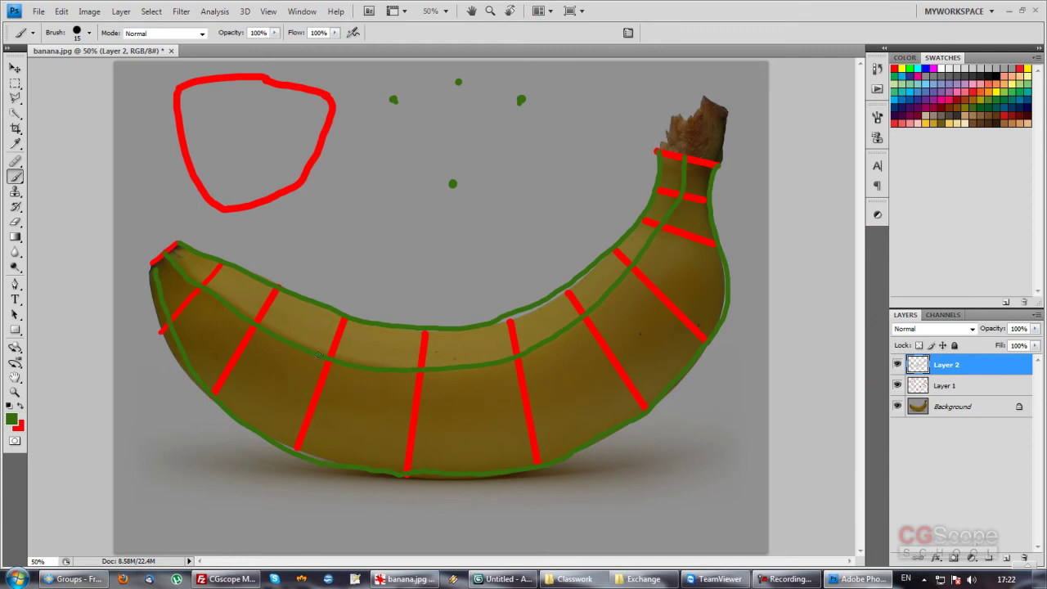
{"action": "key", "text": "alt+Tab"}
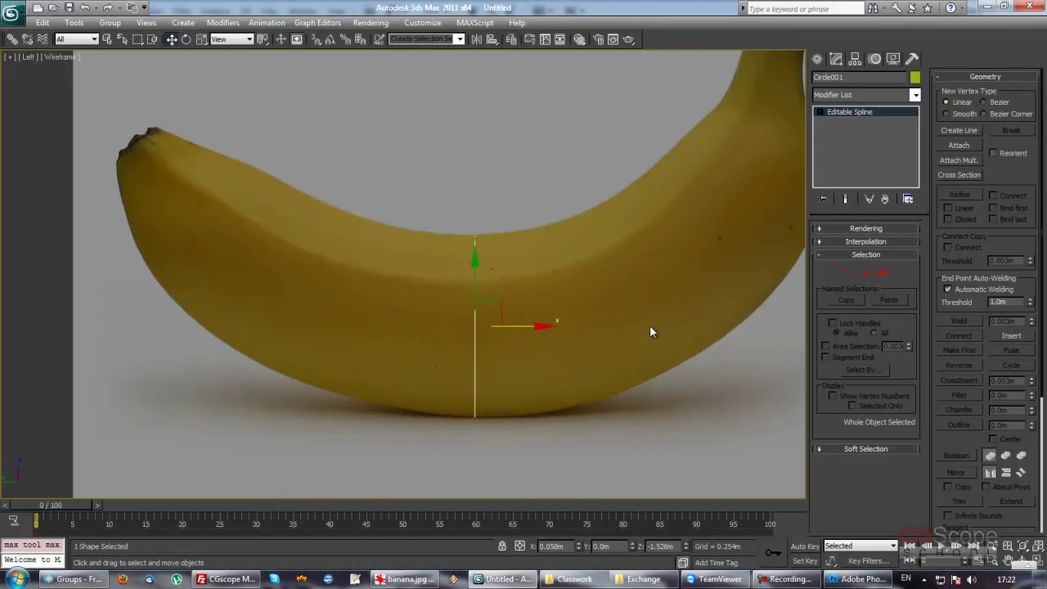
{"action": "left_click_drag", "start_coordinate": [520, 328], "coordinate": [447, 328], "text": "shift"}
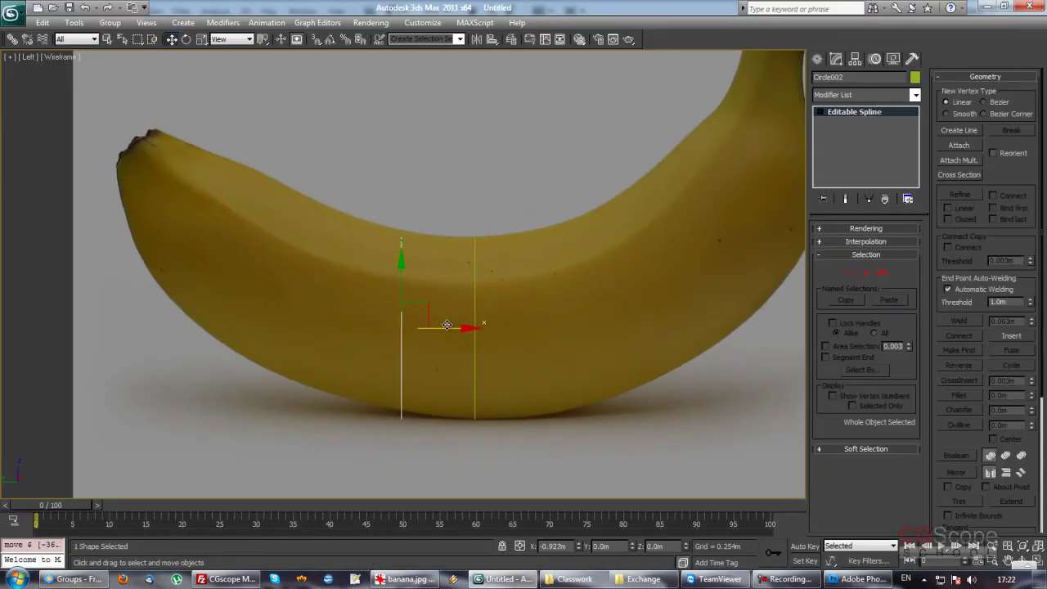
Create the copy Circle002 and nudge it lower and slightly left
{"action": "left_click", "coordinate": [522, 346]}
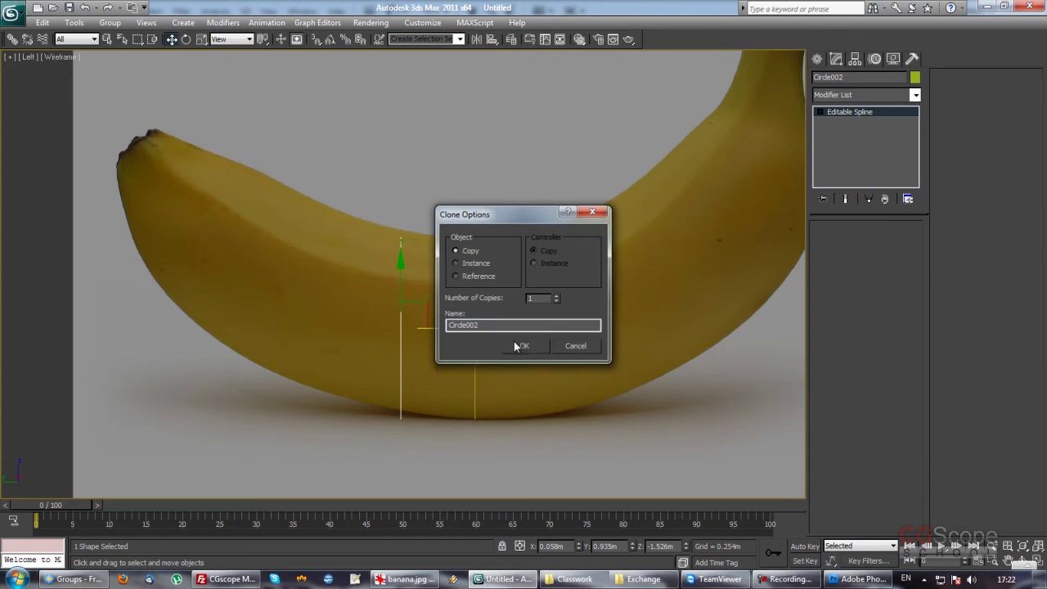
{"action": "left_click_drag", "start_coordinate": [402, 266], "coordinate": [403, 271]}
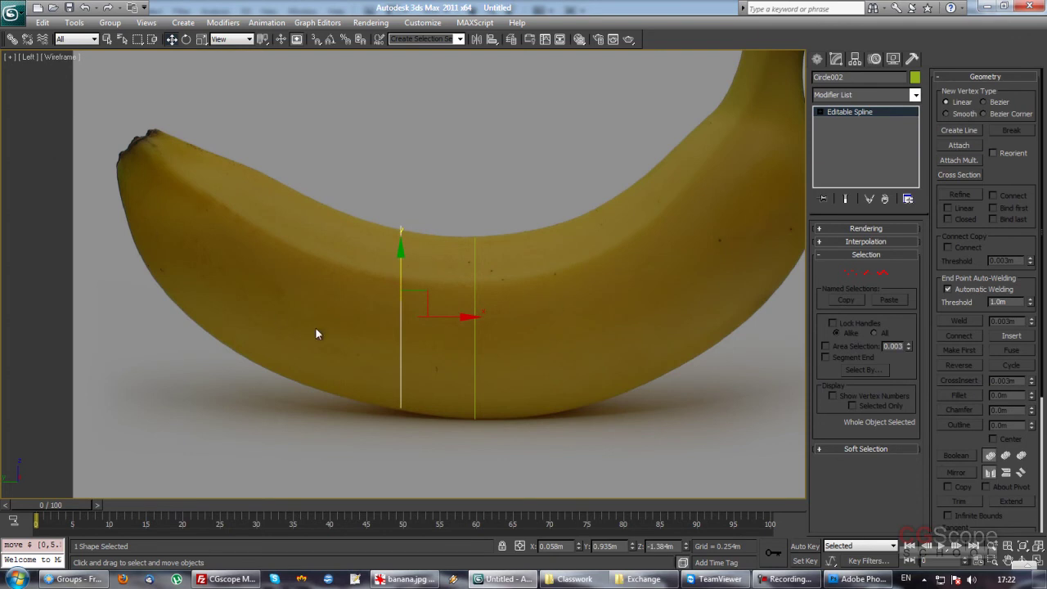
{"action": "right_click", "coordinate": [394, 266]}
{"action": "mouse_move", "coordinate": [453, 386]}
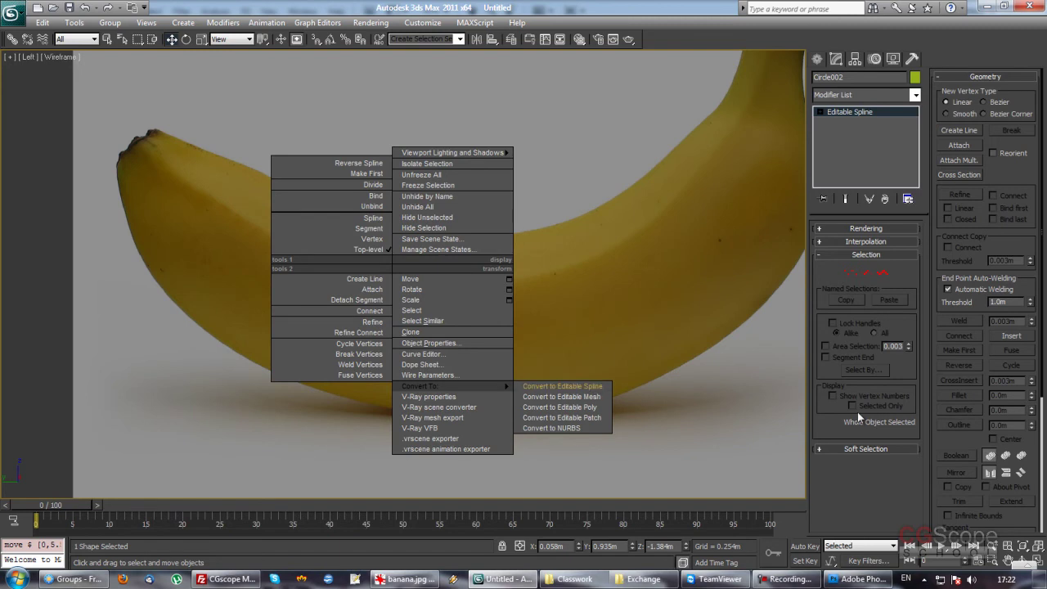
{"action": "left_click", "coordinate": [827, 421]}
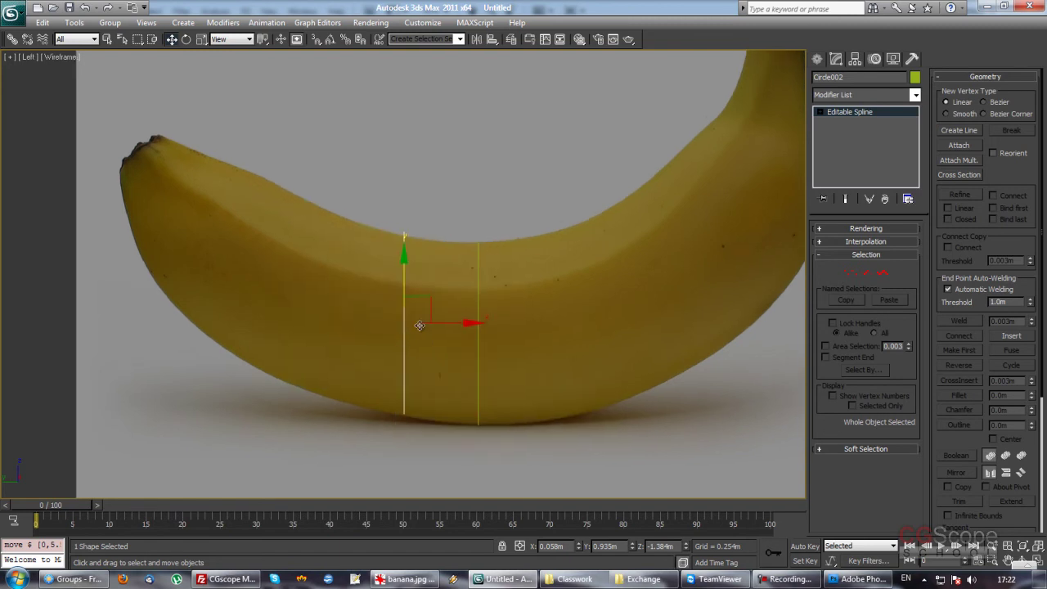
{"action": "right_click", "coordinate": [404, 287]}
{"action": "mouse_move", "coordinate": [458, 406]}
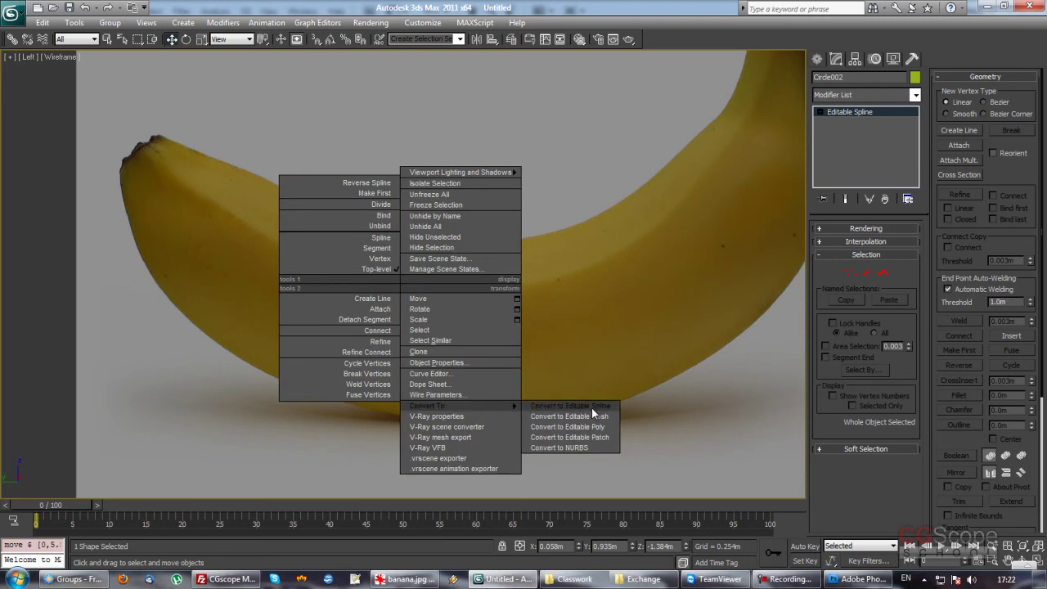
{"action": "left_click", "coordinate": [619, 243]}
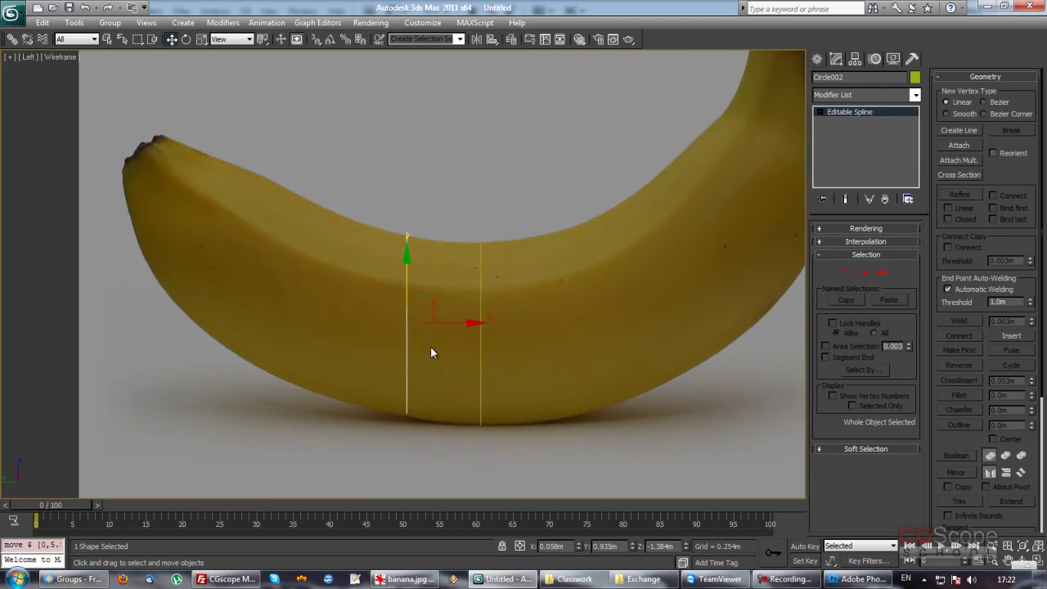
{"action": "left_click_drag", "start_coordinate": [431, 302], "coordinate": [421, 301]}
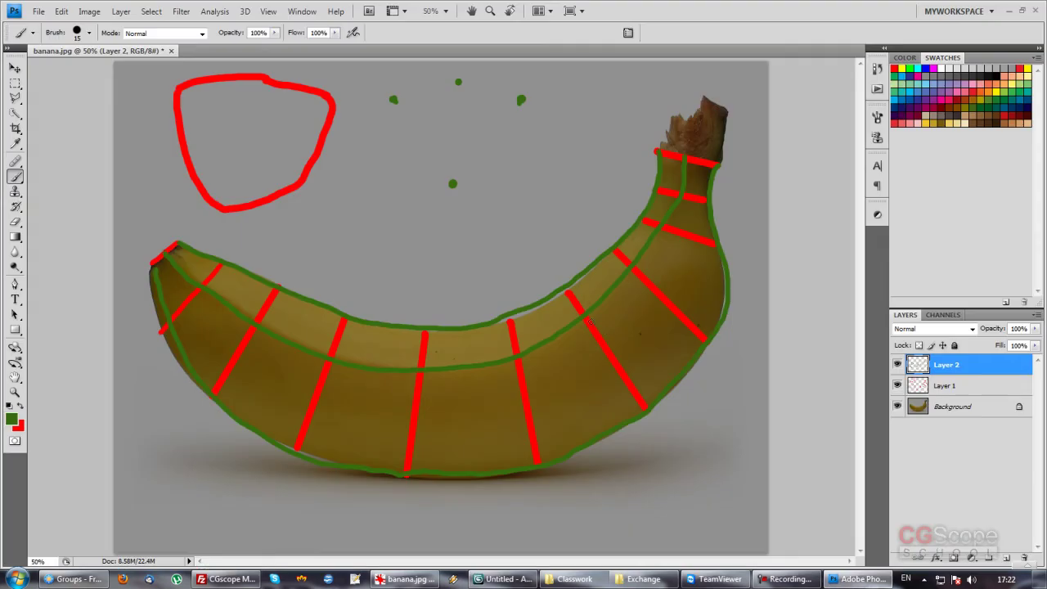
{"action": "key", "text": "alt+Tab"}
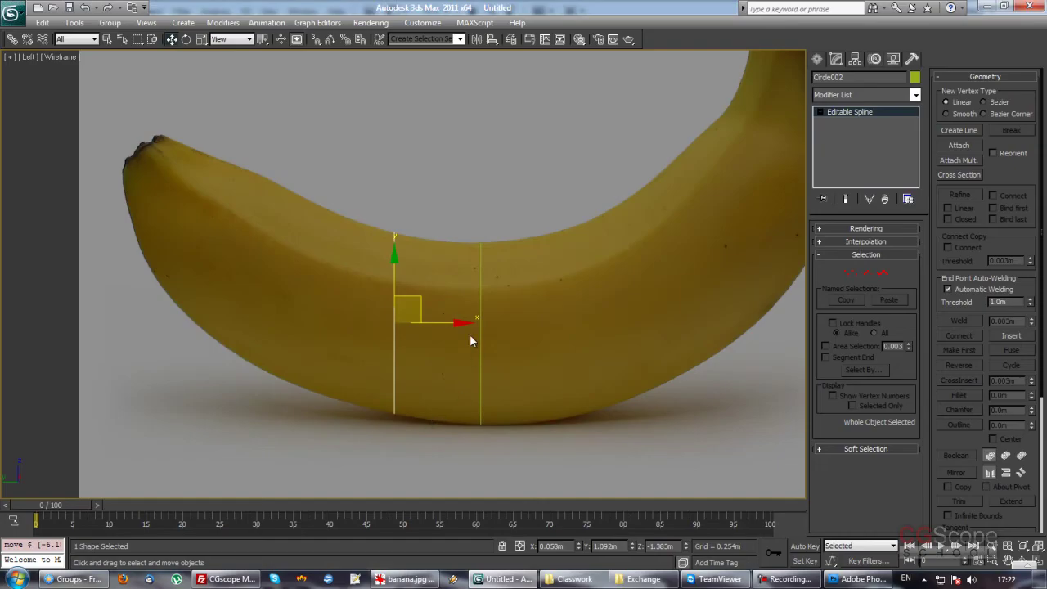
Shift Circle002 left along the banana and rotate it to follow the curve
{"action": "left_click_drag", "start_coordinate": [420, 297], "coordinate": [403, 293]}
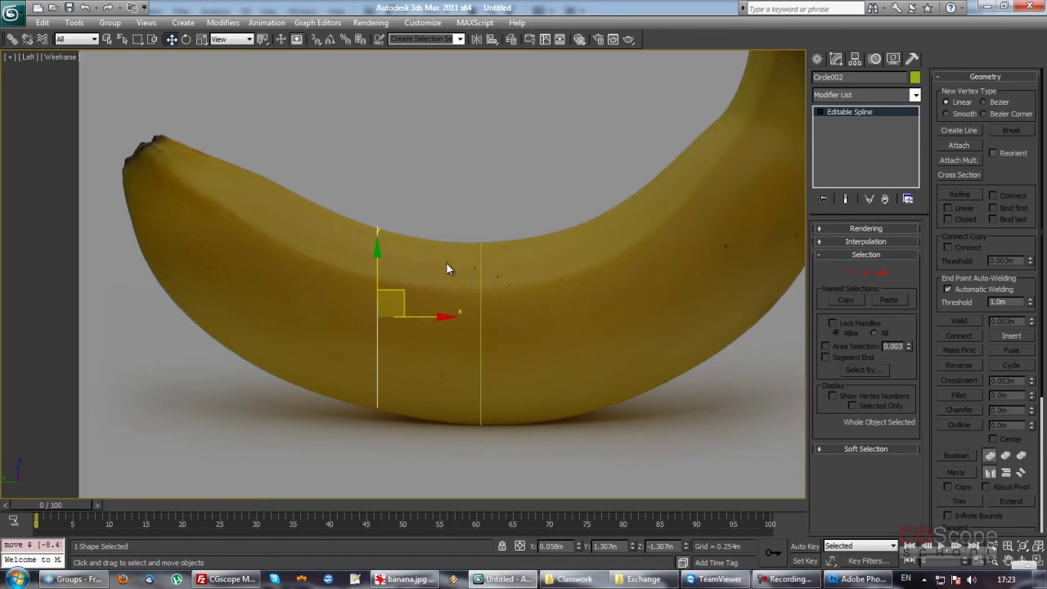
{"action": "key", "text": "e"}
{"action": "mouse_move", "coordinate": [407, 262]}
{"action": "left_mouse_down"}
{"action": "mouse_move", "coordinate": [396, 295]}
{"action": "mouse_move", "coordinate": [410, 299]}
{"action": "mouse_move", "coordinate": [431, 274]}
{"action": "left_mouse_up"}
{"action": "key", "text": "w"}
{"action": "key", "text": "e"}
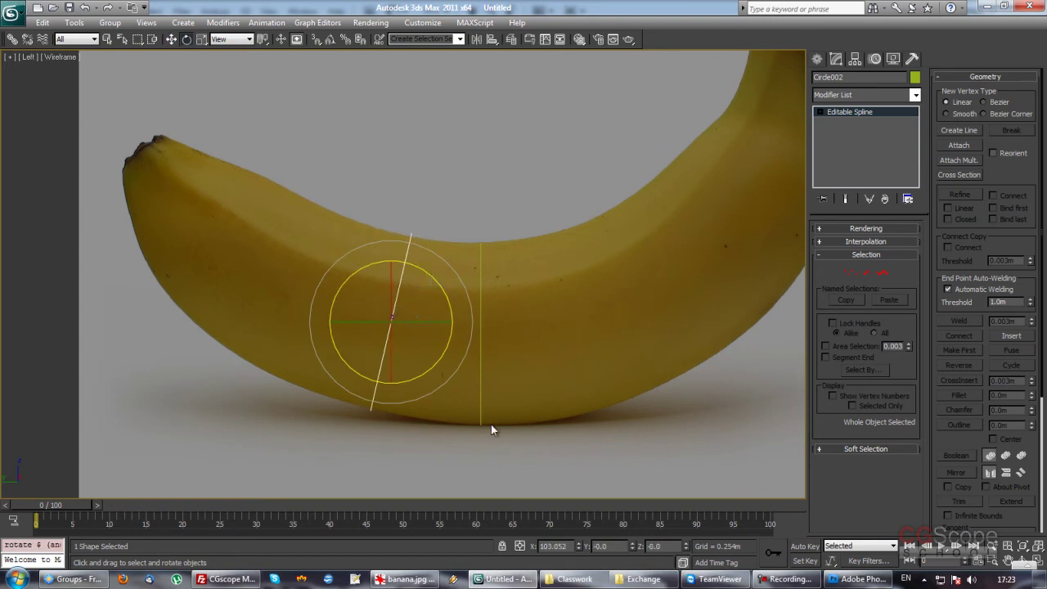
Select Circle002 for scaling and return to four views with the Left view active
{"action": "left_click", "coordinate": [520, 336]}
{"action": "left_click", "coordinate": [480, 321]}
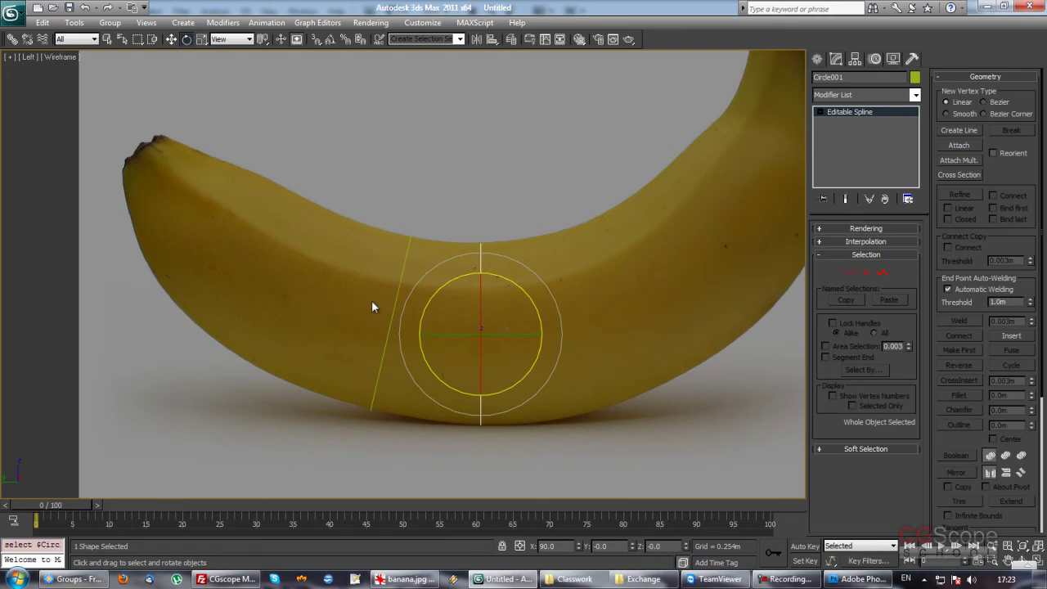
{"action": "left_click_drag", "start_coordinate": [404, 357], "coordinate": [407, 362]}
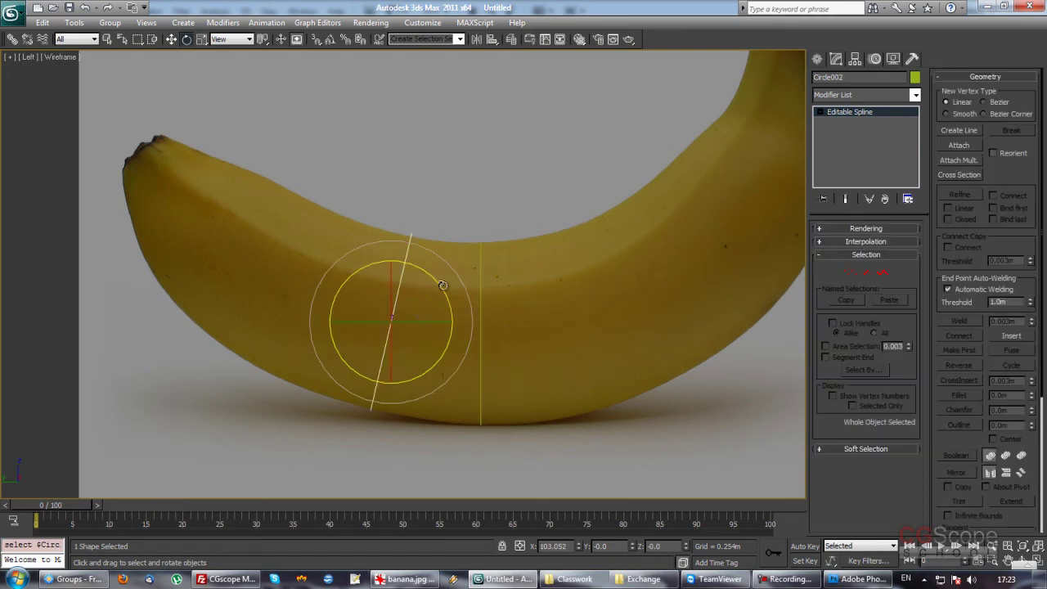
{"action": "key", "text": "r"}
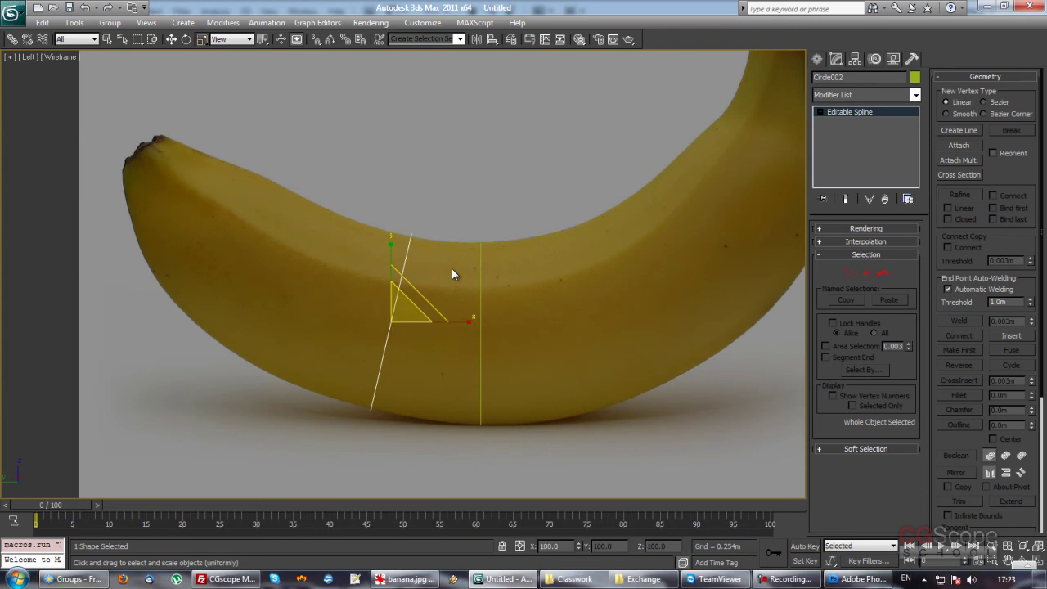
{"action": "key", "text": "alt+Tab"}
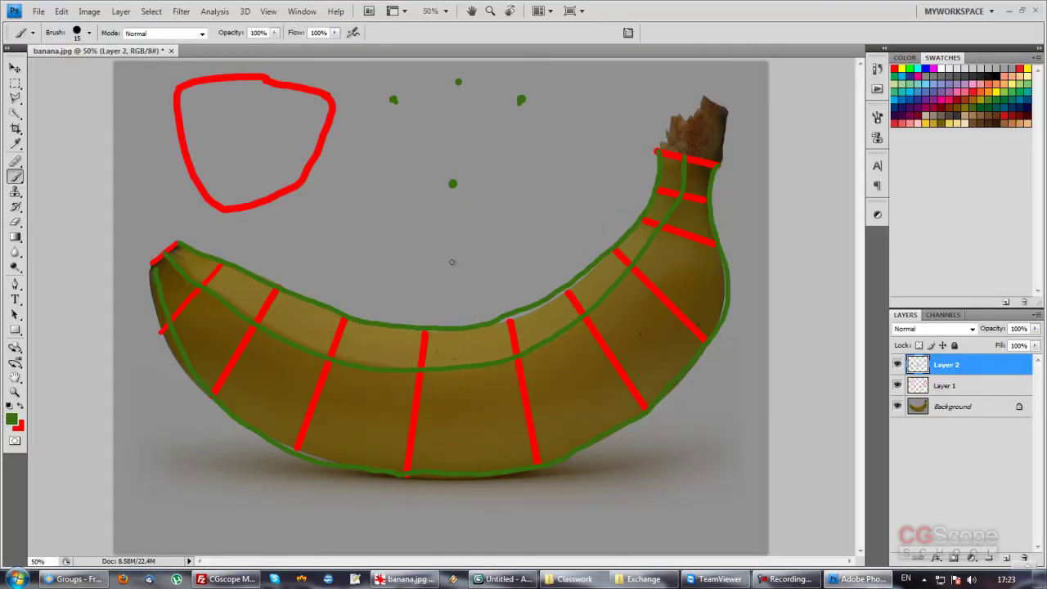
{"action": "key", "text": "alt+Tab"}
{"action": "key", "text": "alt+w"}
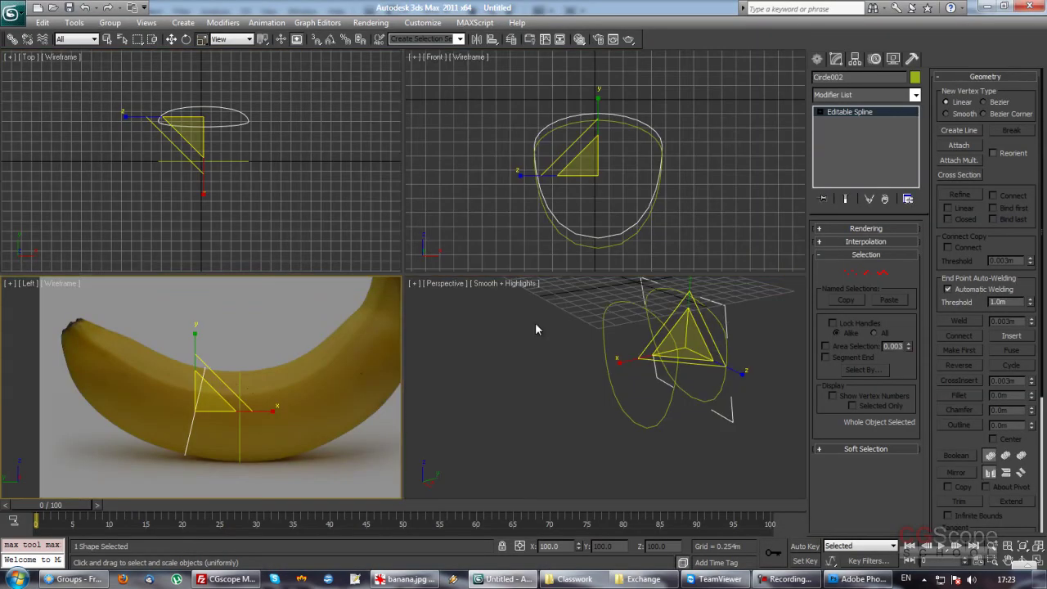
{"action": "key", "text": "ctrl+z"}
{"action": "right_click", "coordinate": [555, 349]}
{"action": "key", "text": "ctrl+z"}
{"action": "right_click", "coordinate": [298, 367]}
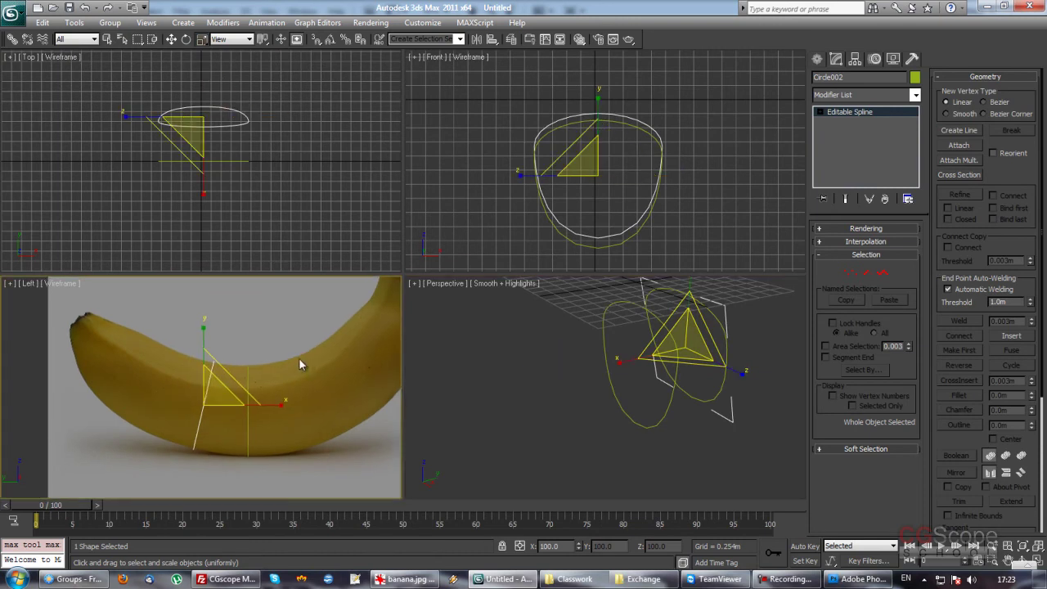
{"action": "scroll", "coordinate": [299, 358], "scroll_direction": "up", "scroll_amount": 2}
{"action": "scroll", "coordinate": [316, 338], "scroll_direction": "up", "scroll_amount": 3}
Try non-uniform scaling of Circle002, undoing both attempts
{"action": "key", "text": "r"}
{"action": "mouse_move", "coordinate": [247, 391]}
{"action": "left_mouse_down"}
{"action": "mouse_move", "coordinate": [248, 432]}
{"action": "mouse_move", "coordinate": [274, 442]}
{"action": "left_mouse_up"}
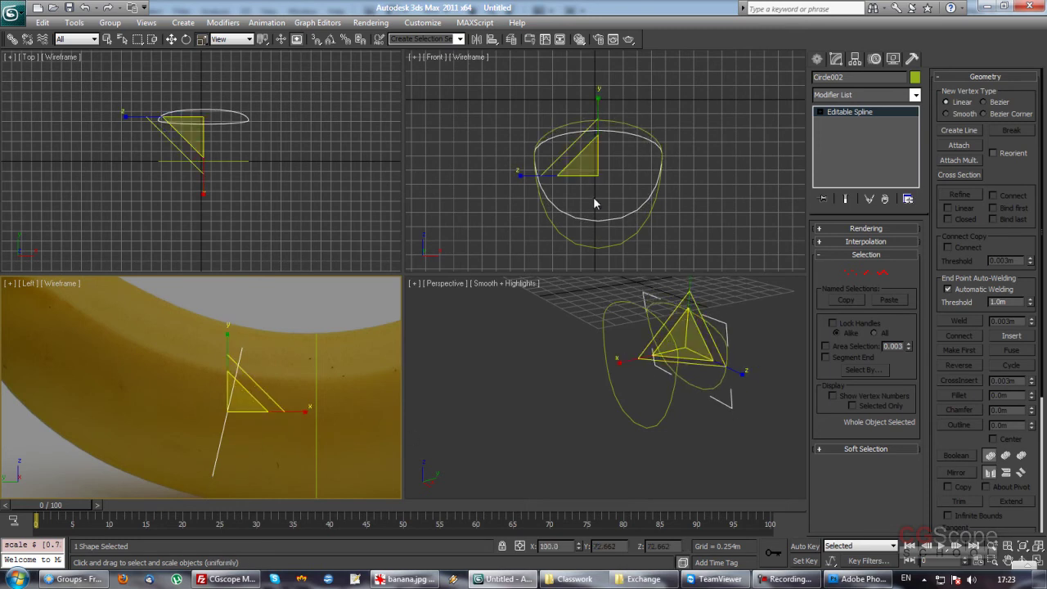
{"action": "key", "text": "ctrl+z"}
{"action": "middle_click_drag", "start_coordinate": [321, 363], "coordinate": [328, 355]}
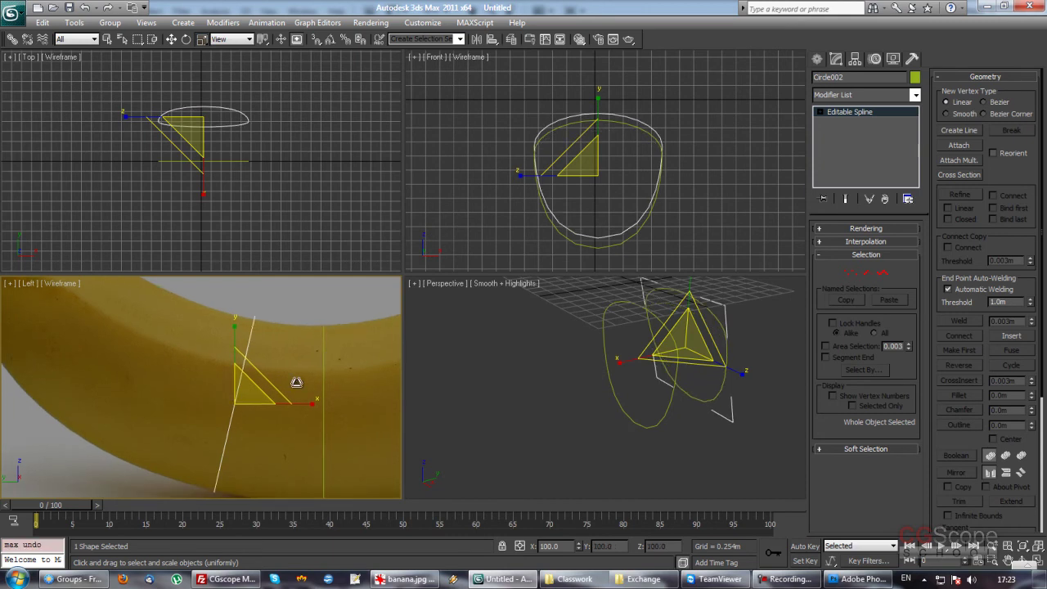
{"action": "left_click_drag", "start_coordinate": [241, 402], "coordinate": [241, 377]}
{"action": "key", "text": "ctrl+z"}
Scale Circle002 uniformly down to about 95.386% and maximize the Left view
{"action": "key", "text": "r"}
{"action": "mouse_move", "coordinate": [245, 392]}
{"action": "left_mouse_down"}
{"action": "mouse_move", "coordinate": [250, 419]}
{"action": "mouse_move", "coordinate": [248, 391]}
{"action": "left_mouse_up"}
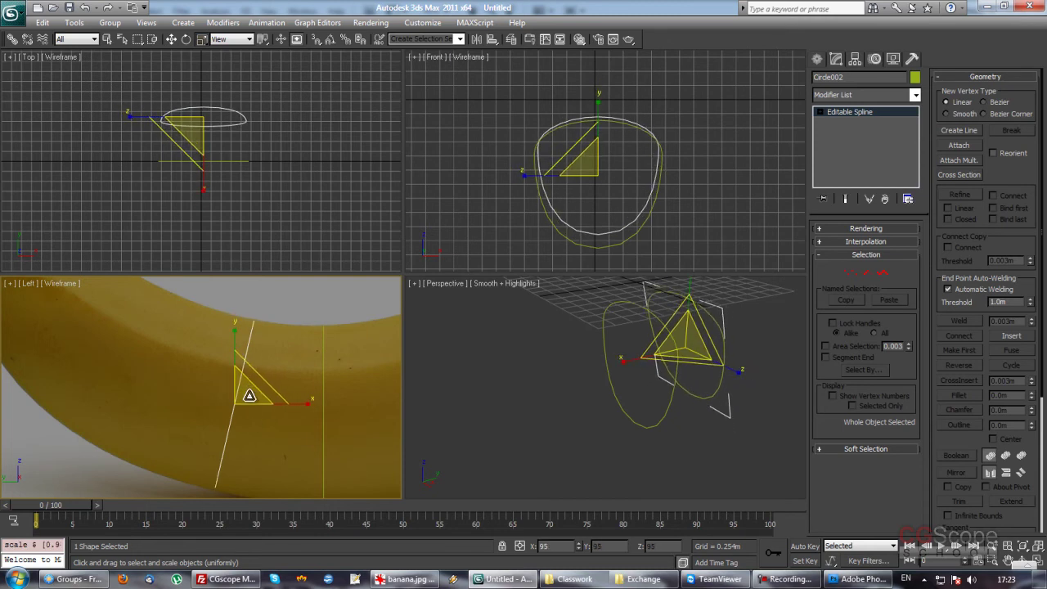
{"action": "key", "text": "alt+w"}
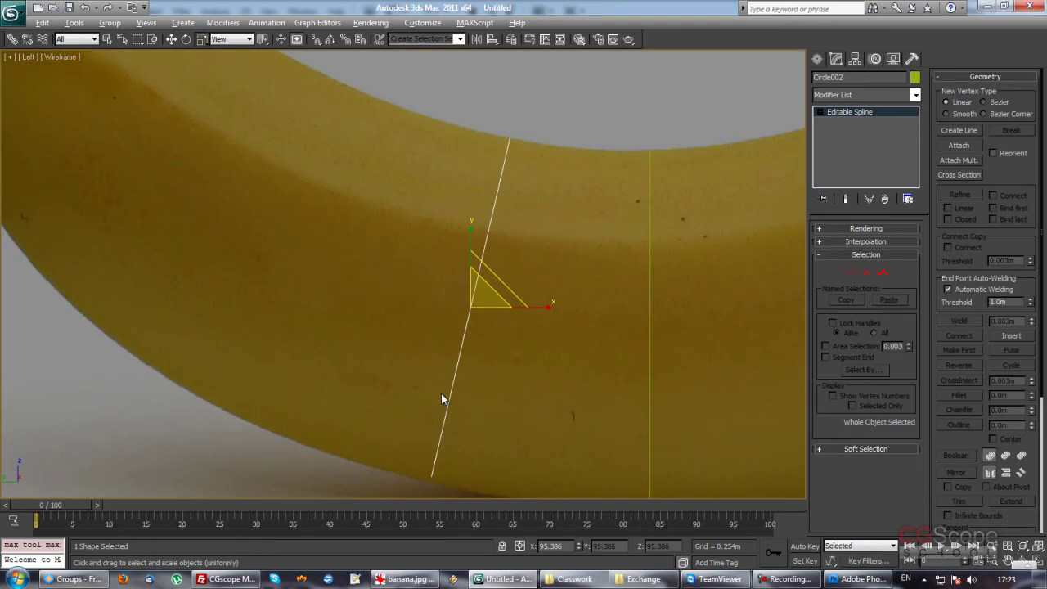
{"action": "scroll", "coordinate": [469, 405], "scroll_direction": "up", "scroll_amount": 2}
{"action": "scroll", "coordinate": [508, 379], "scroll_direction": "up", "scroll_amount": 1}
{"action": "scroll", "coordinate": [508, 378], "scroll_direction": "down", "scroll_amount": 2}
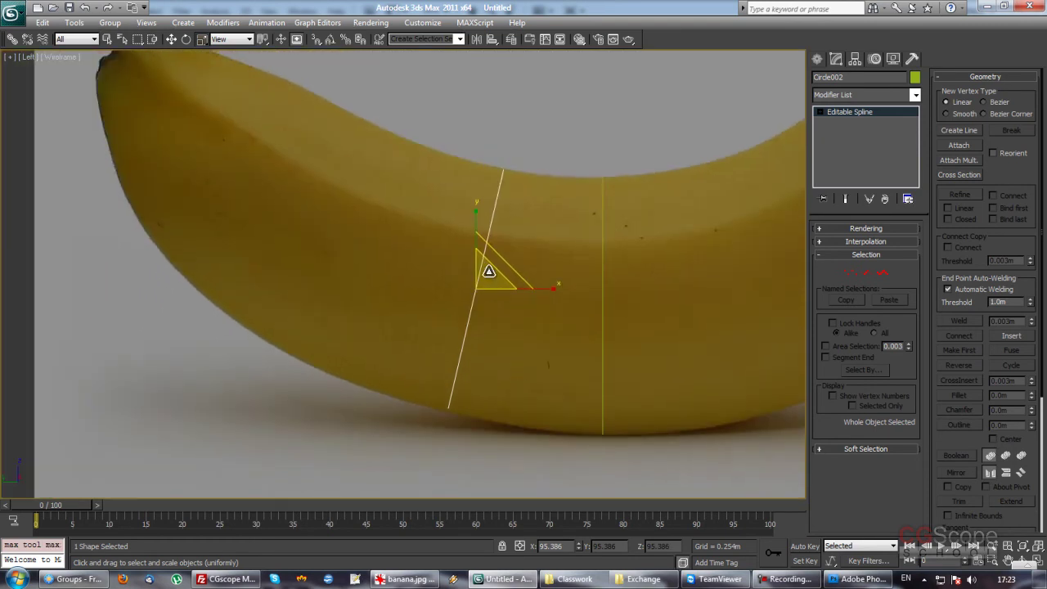
Finish sizing the cross-section, then copy it as Circle003 and tilt it to the banana
{"action": "mouse_move", "coordinate": [490, 270]}
{"action": "left_mouse_down"}
{"action": "mouse_move", "coordinate": [505, 276]}
{"action": "mouse_move", "coordinate": [386, 230]}
{"action": "left_mouse_up"}
{"action": "key", "text": "w"}
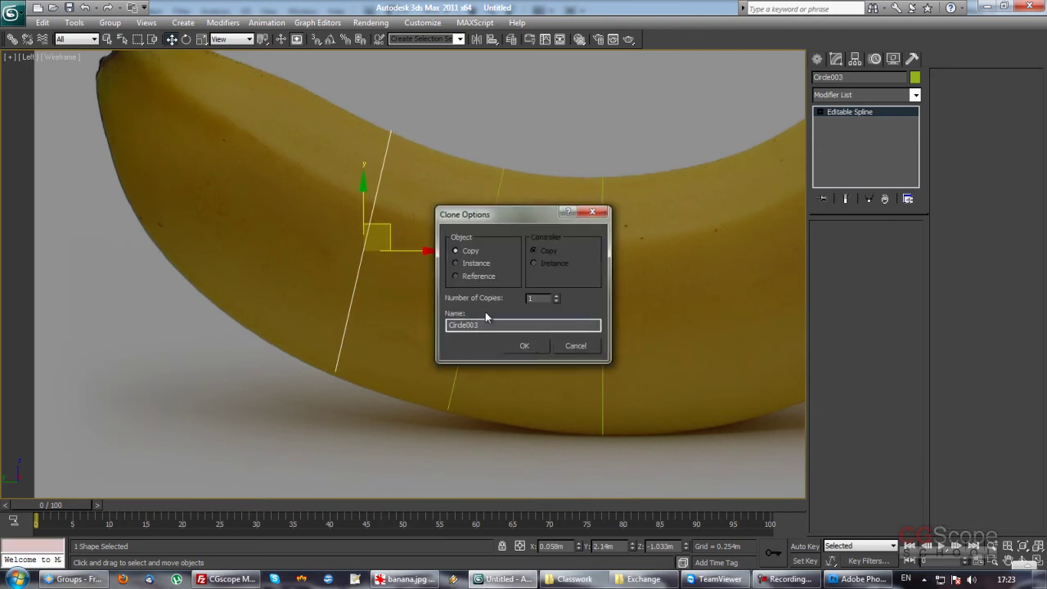
{"action": "key", "text": "Return"}
{"action": "key", "text": "e"}
{"action": "mouse_move", "coordinate": [417, 242]}
{"action": "left_mouse_down"}
{"action": "mouse_move", "coordinate": [432, 249]}
{"action": "mouse_move", "coordinate": [391, 265]}
{"action": "left_mouse_up"}
{"action": "key", "text": "w"}
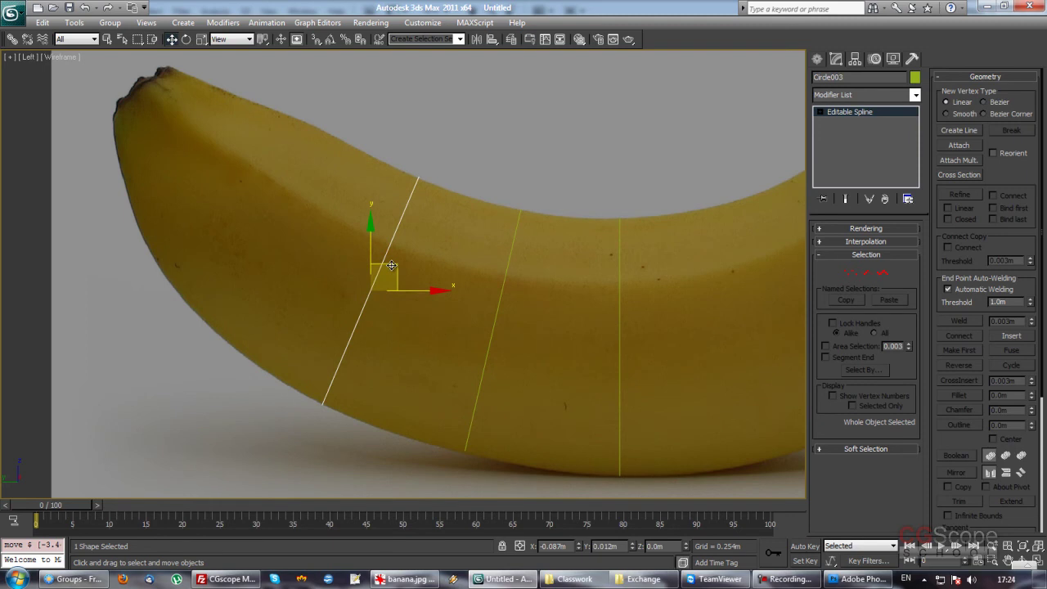
Place copy Circle004 further left along the banana, then rotate and scale it
{"action": "middle_click_drag", "start_coordinate": [391, 265], "coordinate": [492, 281]}
{"action": "mouse_move", "coordinate": [492, 282]}
{"action": "left_mouse_down", "text": "shift"}
{"action": "mouse_move", "coordinate": [401, 236]}
{"action": "mouse_move", "coordinate": [426, 226]}
{"action": "mouse_move", "coordinate": [379, 238]}
{"action": "left_mouse_up", "text": "shift"}
{"action": "left_click", "coordinate": [524, 346]}
{"action": "key", "text": "e"}
{"action": "key", "text": "r"}
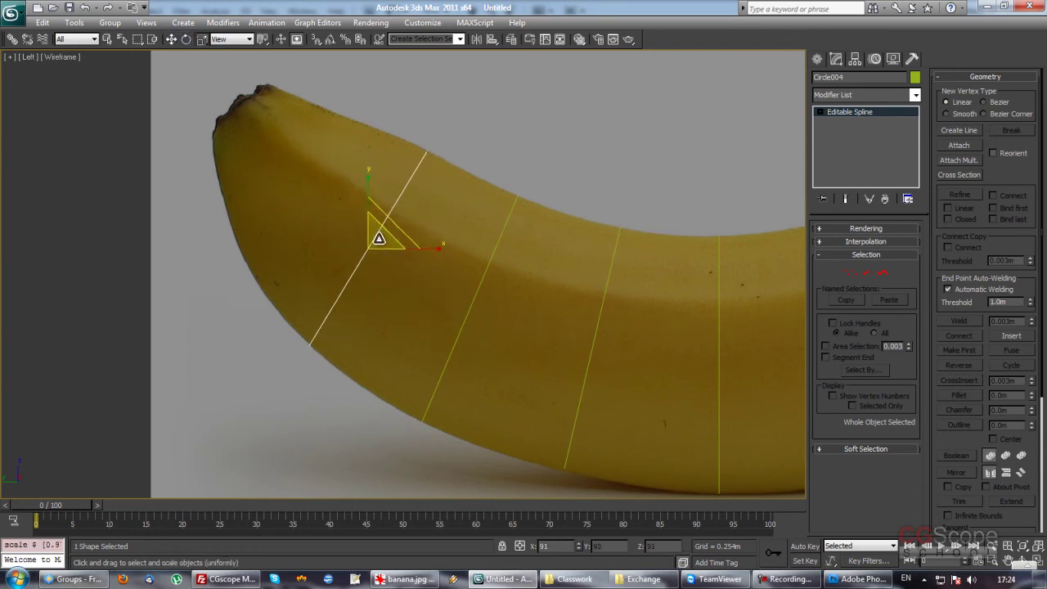
{"action": "key", "text": "w"}
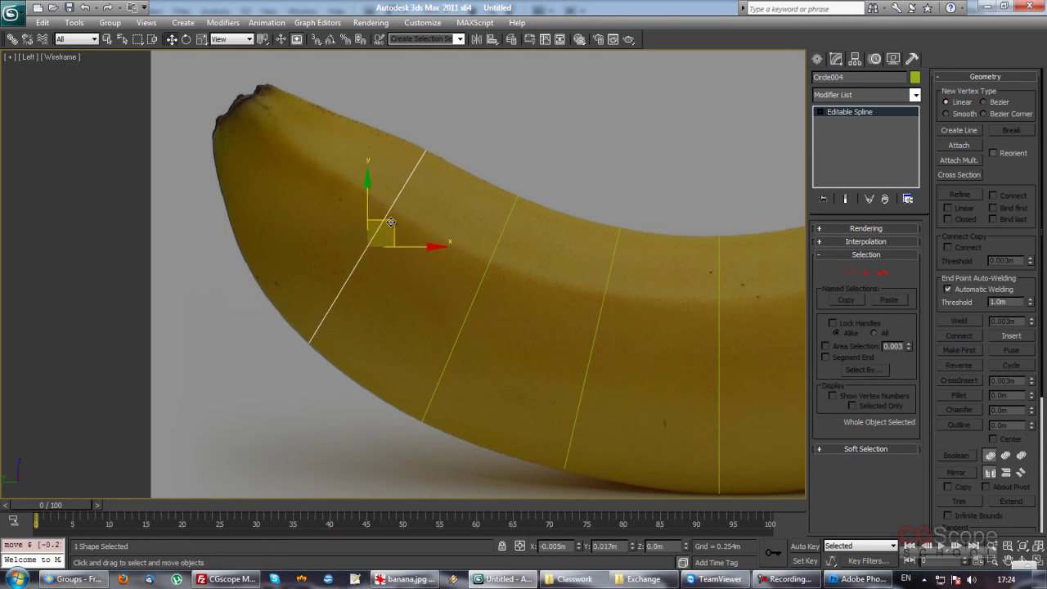
Add copy Circle005 toward the tip and tilt it to the tip's curve
{"action": "left_click_drag", "start_coordinate": [390, 224], "coordinate": [312, 168], "text": "shift"}
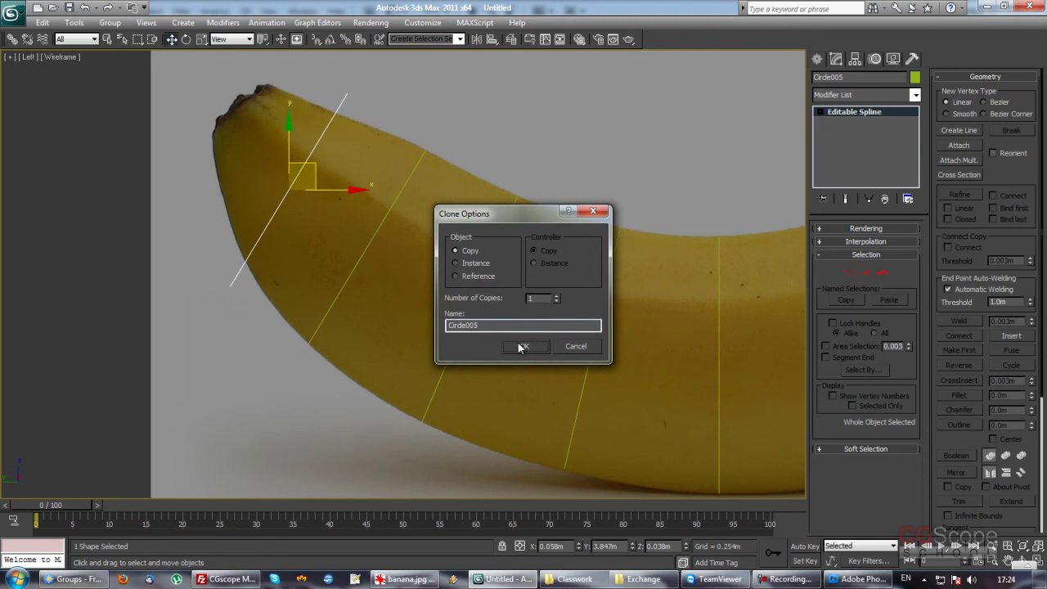
{"action": "left_click", "coordinate": [519, 348]}
{"action": "scroll", "coordinate": [414, 307], "scroll_direction": "up", "scroll_amount": 2}
{"action": "key", "text": "e"}
{"action": "left_click_drag", "start_coordinate": [381, 227], "coordinate": [379, 223]}
{"action": "key", "text": "w"}
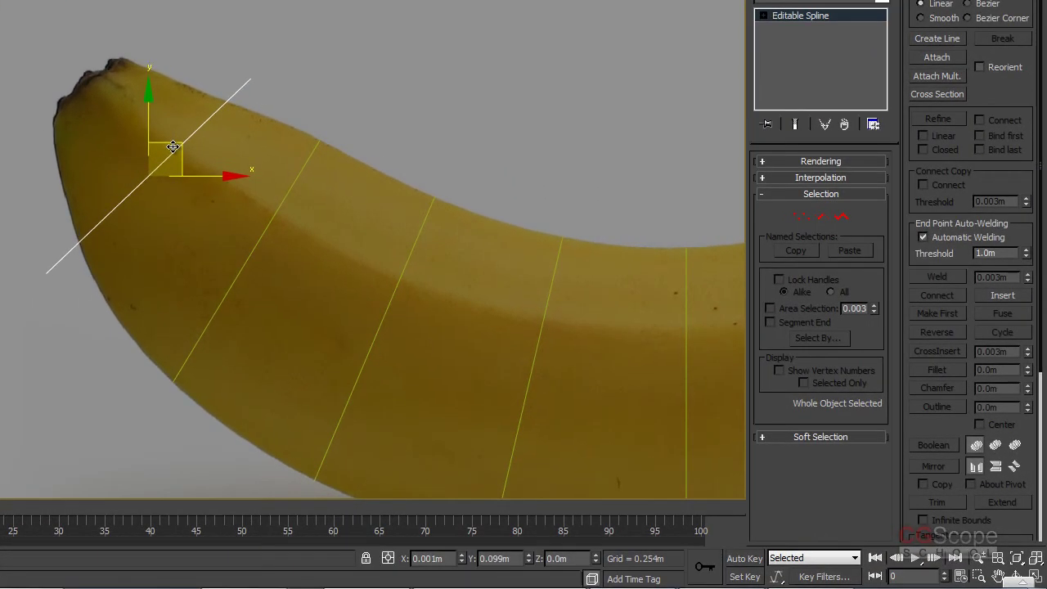
Shrink Circle005 for the narrower tip, tilt it about 9 degrees more, and nudge it down
{"action": "key", "text": "r"}
{"action": "mouse_move", "coordinate": [163, 159]}
{"action": "left_mouse_down"}
{"action": "mouse_move", "coordinate": [174, 186]}
{"action": "mouse_move", "coordinate": [176, 158]}
{"action": "left_mouse_up"}
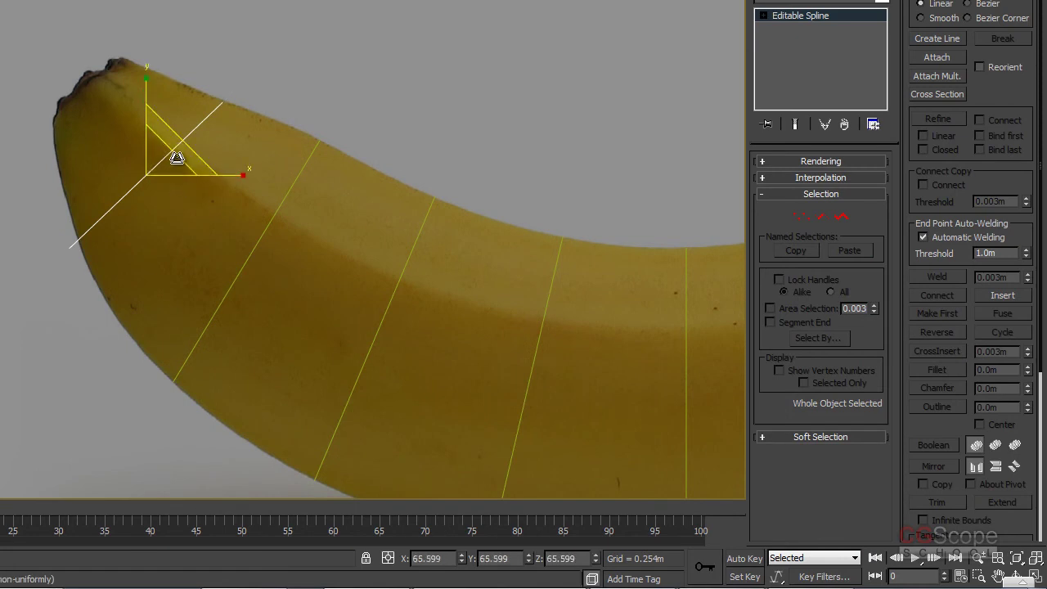
{"action": "key", "text": "e"}
{"action": "left_click_drag", "start_coordinate": [198, 110], "coordinate": [191, 107]}
{"action": "key", "text": "w"}
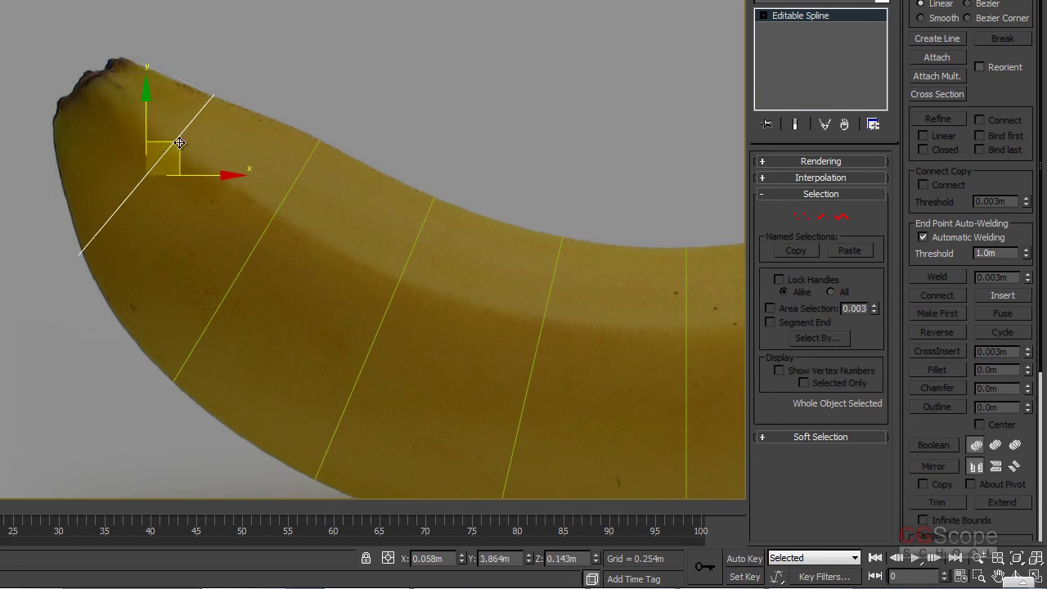
{"action": "left_click_drag", "start_coordinate": [179, 143], "coordinate": [190, 159]}
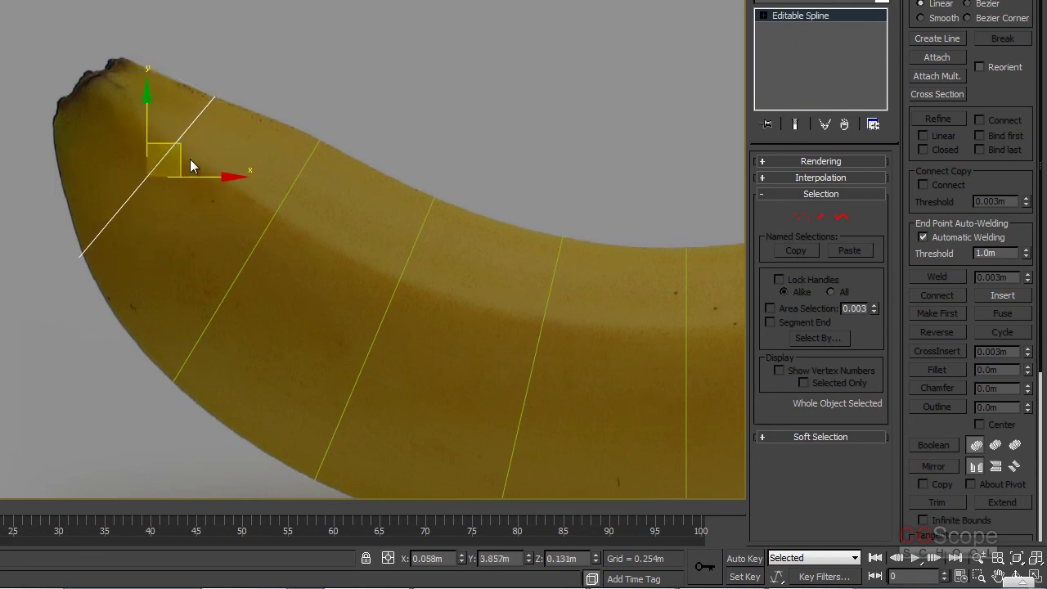
{"action": "key", "text": "r"}
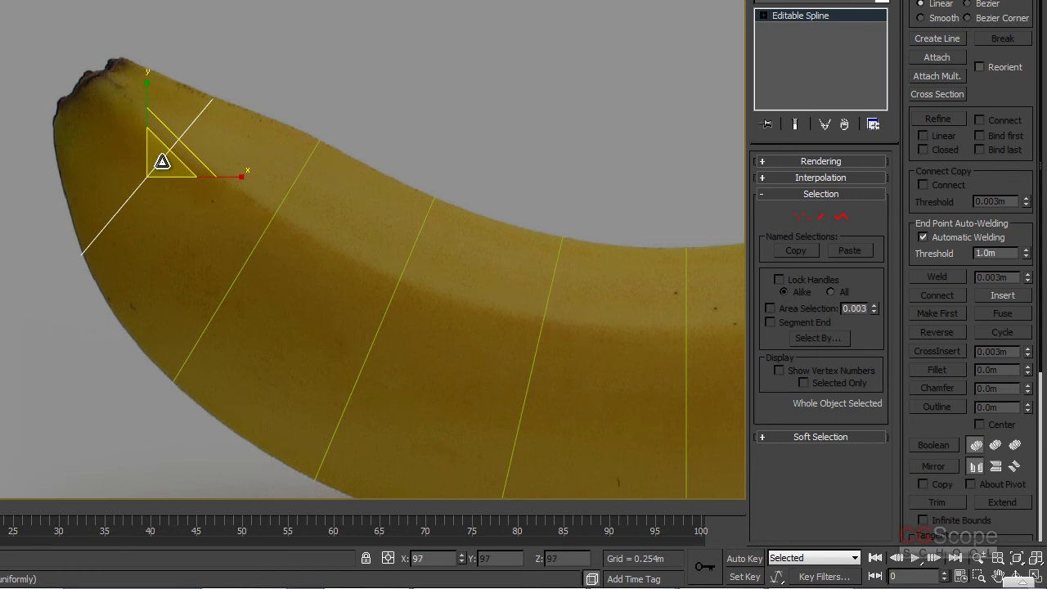
{"action": "key", "text": "w"}
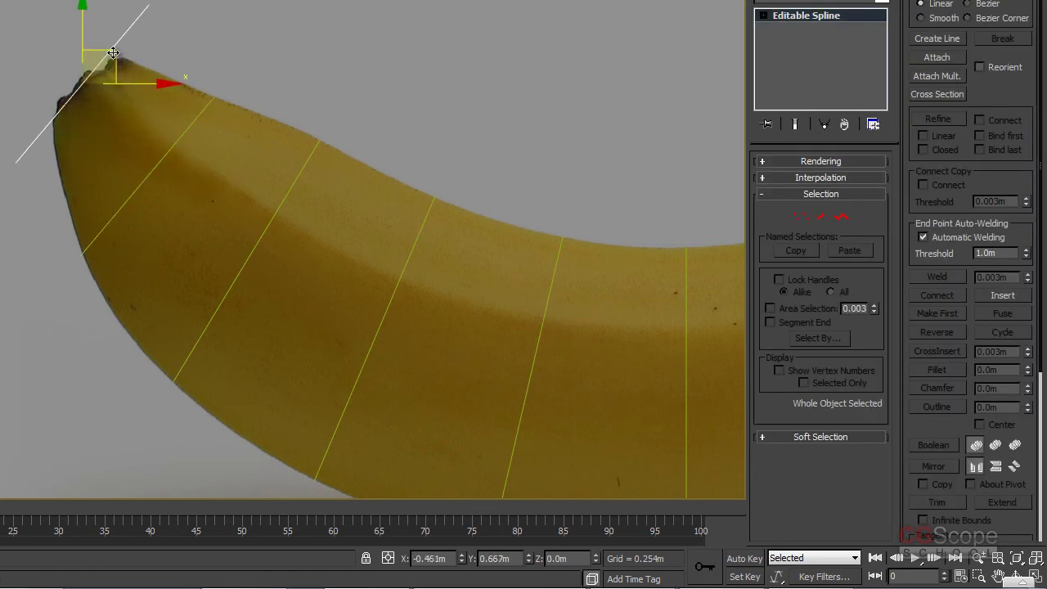
Place last copy Circle006 on the tip, tilt and shrink it, then deselect everything
{"action": "left_click_drag", "start_coordinate": [177, 146], "coordinate": [175, 137], "text": "shift"}
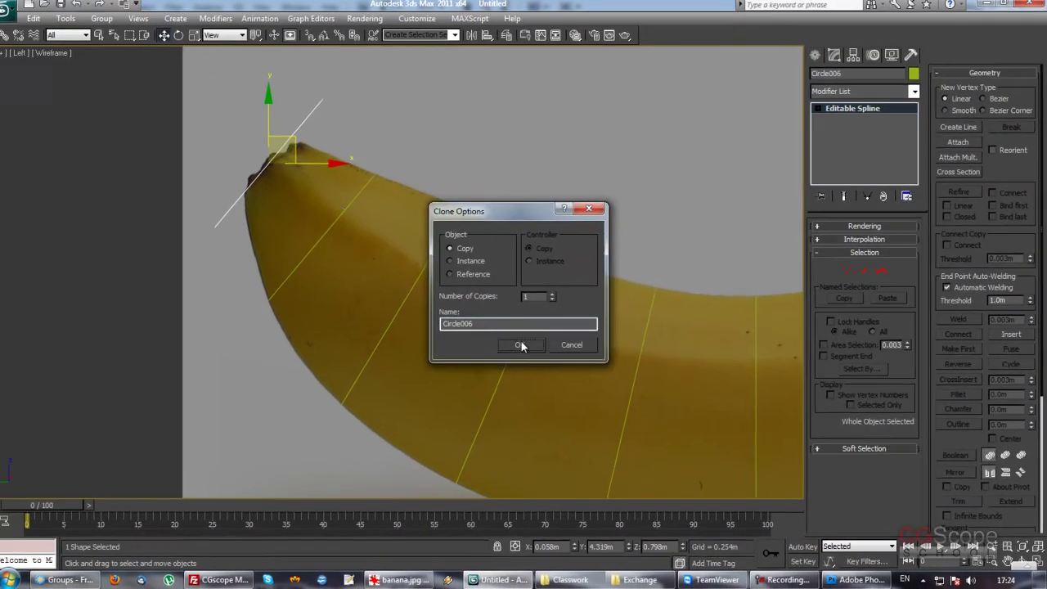
{"action": "left_click", "coordinate": [521, 345]}
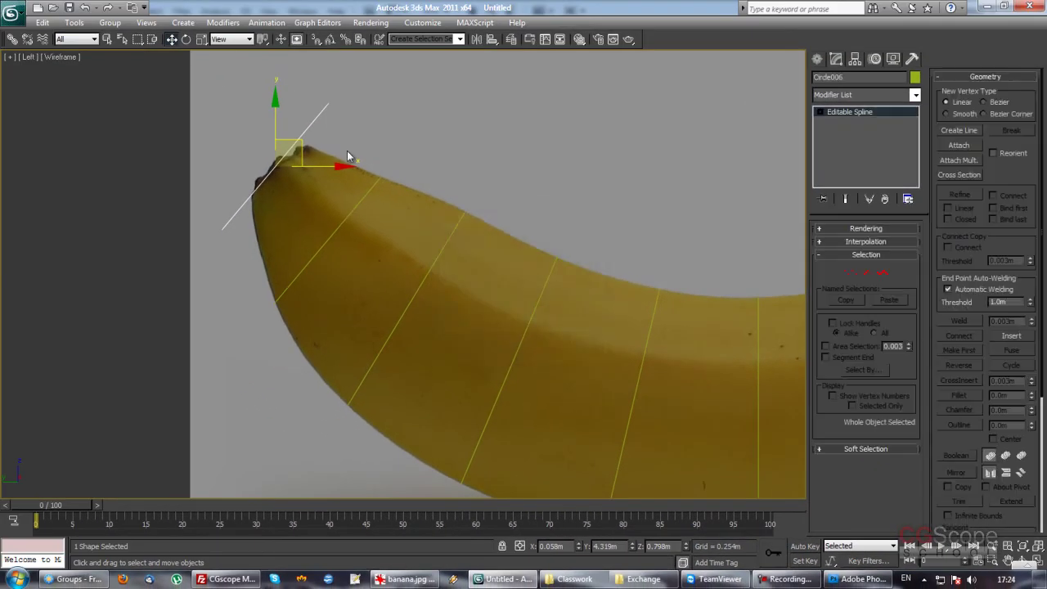
{"action": "key", "text": "e"}
{"action": "left_click_drag", "start_coordinate": [309, 113], "coordinate": [325, 128]}
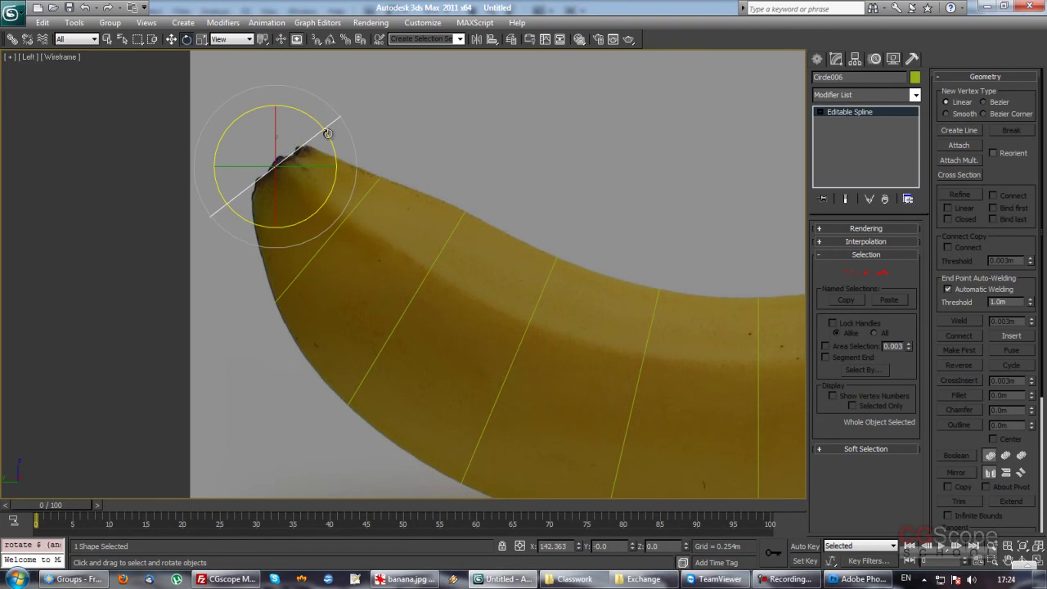
{"action": "key", "text": "r"}
{"action": "left_click_drag", "start_coordinate": [292, 167], "coordinate": [306, 218]}
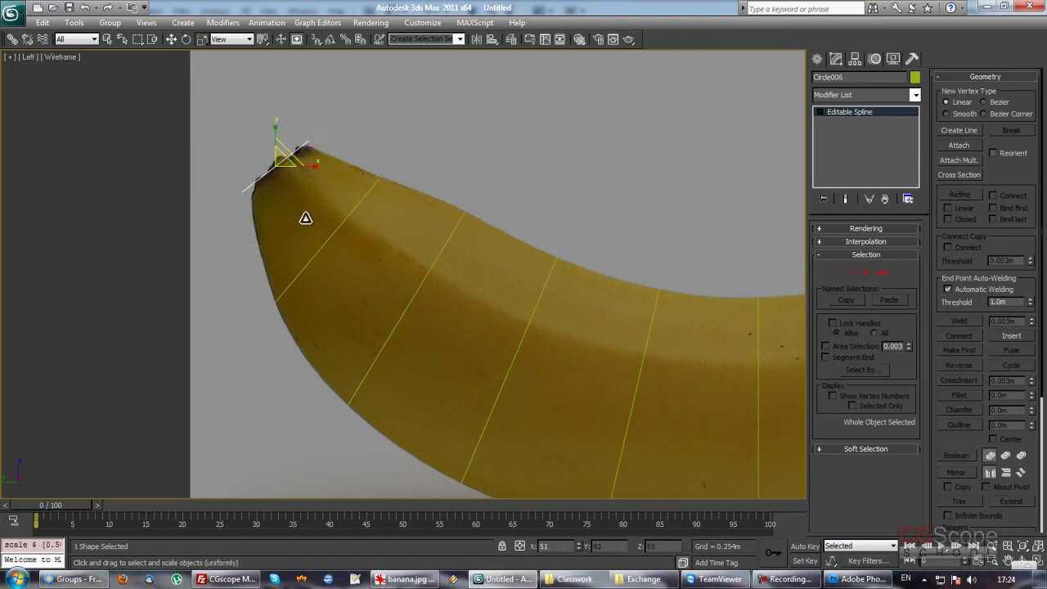
{"action": "key", "text": "w"}
{"action": "left_click_drag", "start_coordinate": [297, 140], "coordinate": [300, 142]}
{"action": "left_click", "coordinate": [420, 123]}
Maximize the Perspective view and orbit around the cross-sections
{"action": "scroll", "coordinate": [552, 262], "scroll_direction": "down", "scroll_amount": 5}
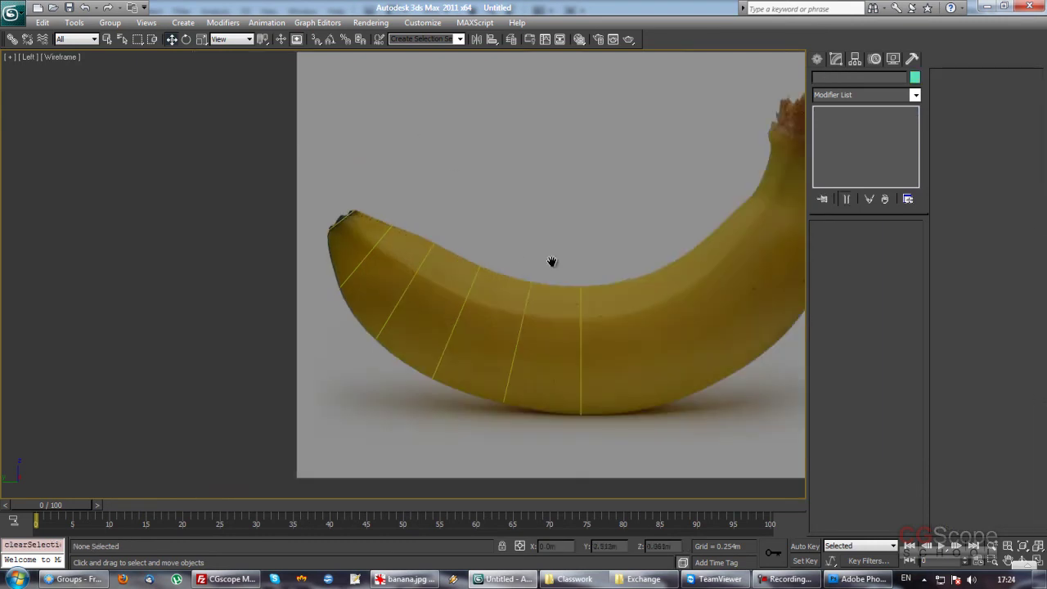
{"action": "scroll", "coordinate": [540, 270], "scroll_direction": "down", "scroll_amount": 1}
{"action": "key", "text": "alt+w"}
{"action": "left_click", "coordinate": [577, 404]}
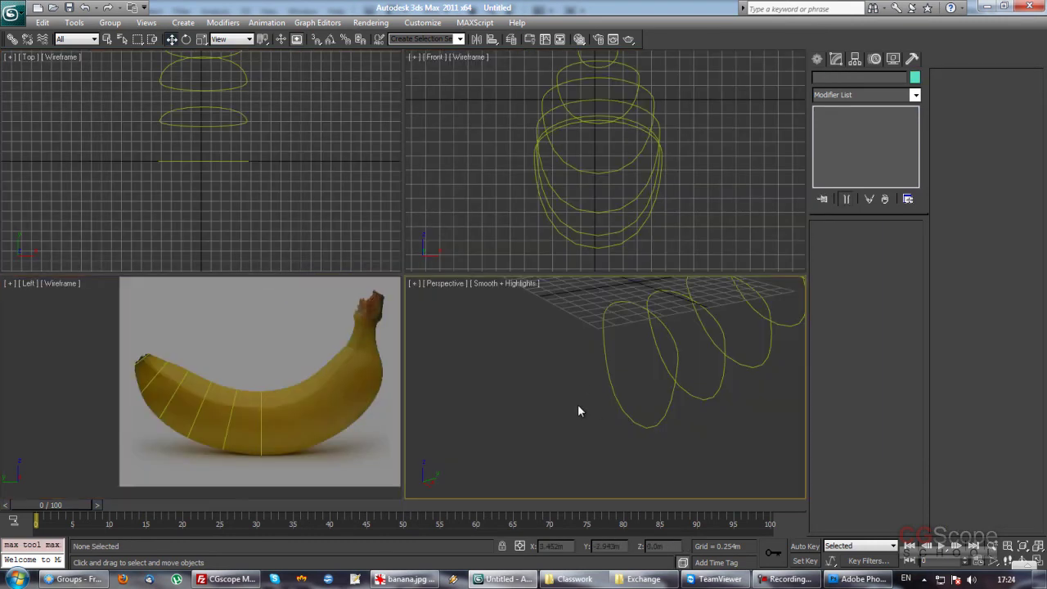
{"action": "key", "text": "alt+w"}
{"action": "scroll", "coordinate": [540, 384], "scroll_direction": "down", "scroll_amount": 5}
{"action": "middle_click_drag", "start_coordinate": [568, 358], "coordinate": [526, 332], "text": "alt"}
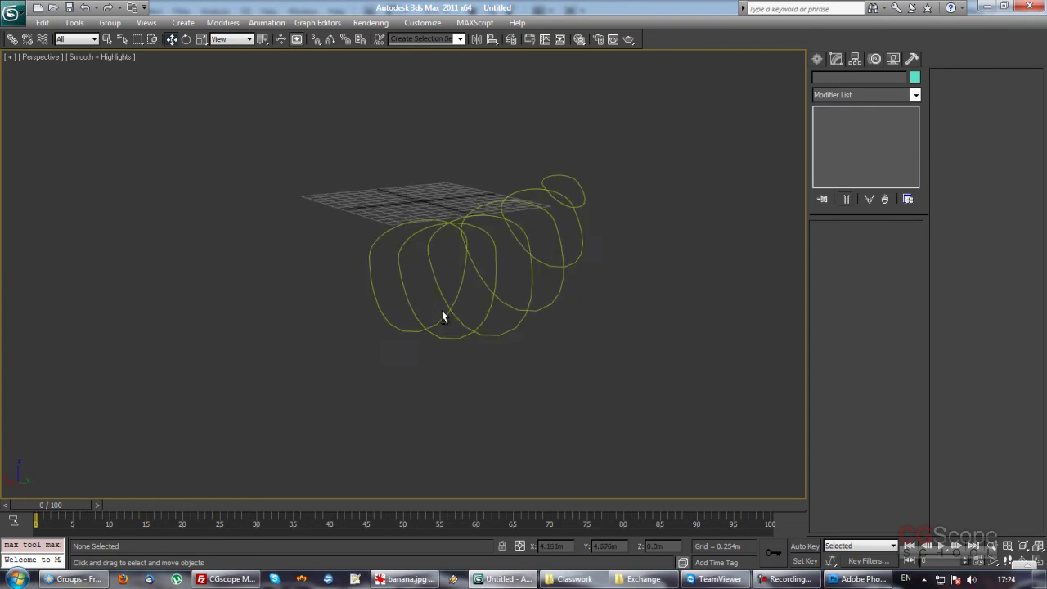
{"action": "mouse_move", "coordinate": [467, 350]}
{"action": "middle_mouse_down", "text": "alt"}
{"action": "mouse_move", "coordinate": [286, 333]}
{"action": "mouse_move", "coordinate": [250, 367]}
{"action": "mouse_move", "coordinate": [175, 332]}
{"action": "mouse_move", "coordinate": [255, 362]}
{"action": "mouse_move", "coordinate": [368, 355]}
{"action": "mouse_move", "coordinate": [208, 344]}
{"action": "mouse_move", "coordinate": [241, 295]}
{"action": "middle_mouse_up", "text": "alt"}
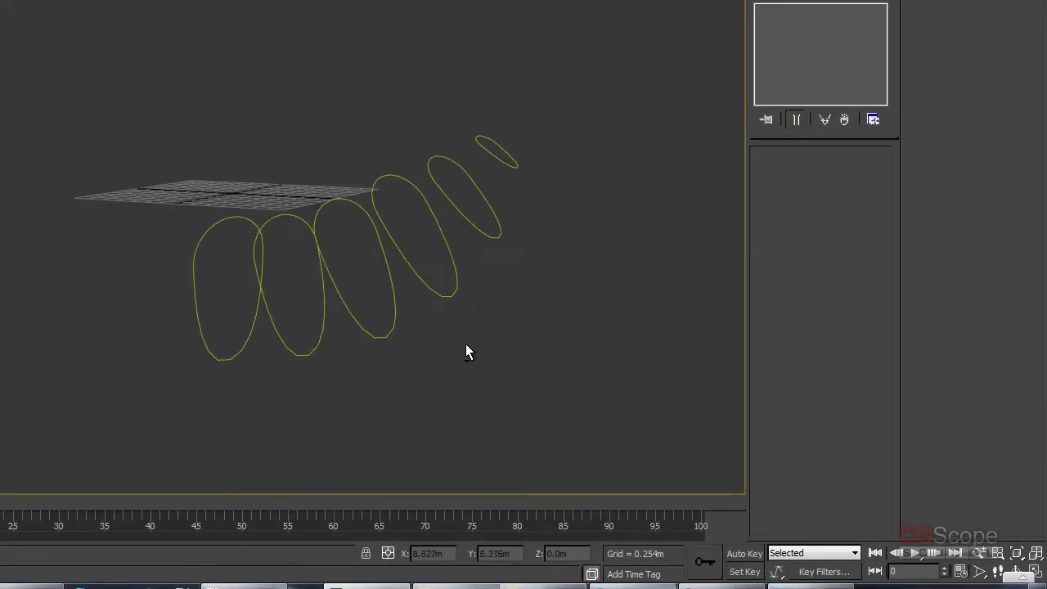
Select the cross-section spline and maximize the Left view
{"action": "left_click", "coordinate": [267, 315]}
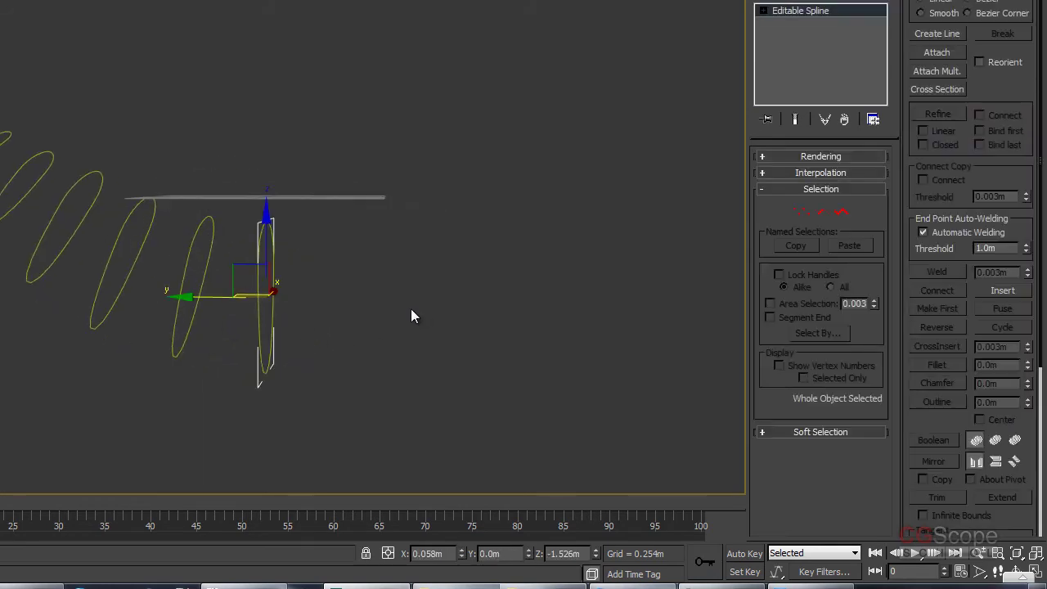
{"action": "key", "text": "alt+w"}
{"action": "right_click", "coordinate": [154, 343]}
{"action": "key", "text": "alt+w"}
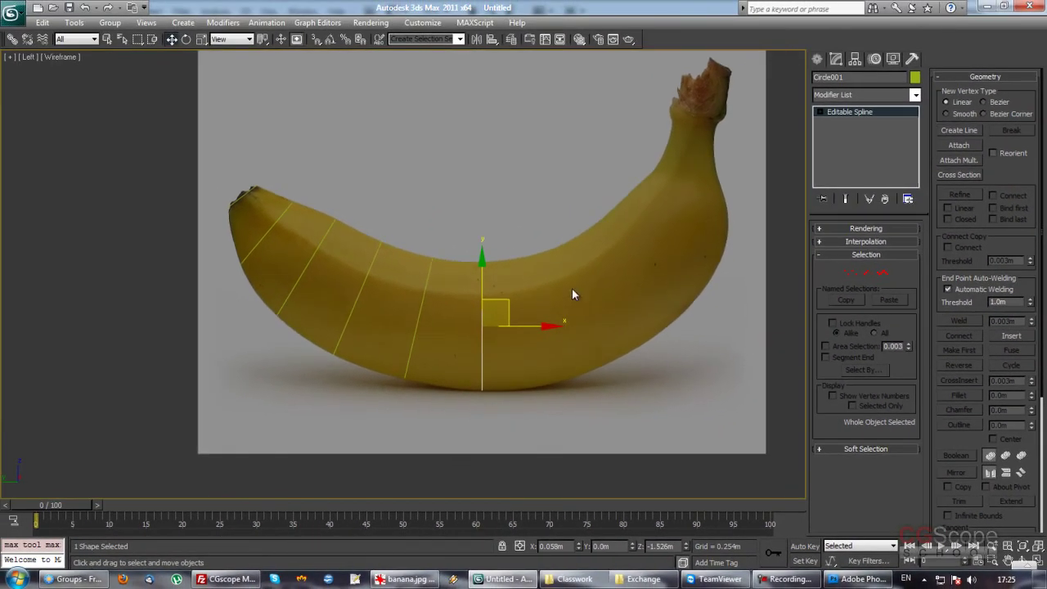
Clone the cross-section as Circle007 and tilt it to follow the curve
{"action": "scroll", "coordinate": [518, 286], "scroll_direction": "up", "scroll_amount": 2}
{"action": "left_click_drag", "start_coordinate": [517, 299], "coordinate": [522, 300], "text": "shift"}
{"action": "left_click", "coordinate": [576, 342]}
{"action": "key", "text": "e"}
{"action": "mouse_move", "coordinate": [536, 272]}
{"action": "left_mouse_down"}
{"action": "mouse_move", "coordinate": [518, 266]}
{"action": "mouse_move", "coordinate": [541, 293]}
{"action": "left_mouse_up"}
{"action": "key", "text": "w"}
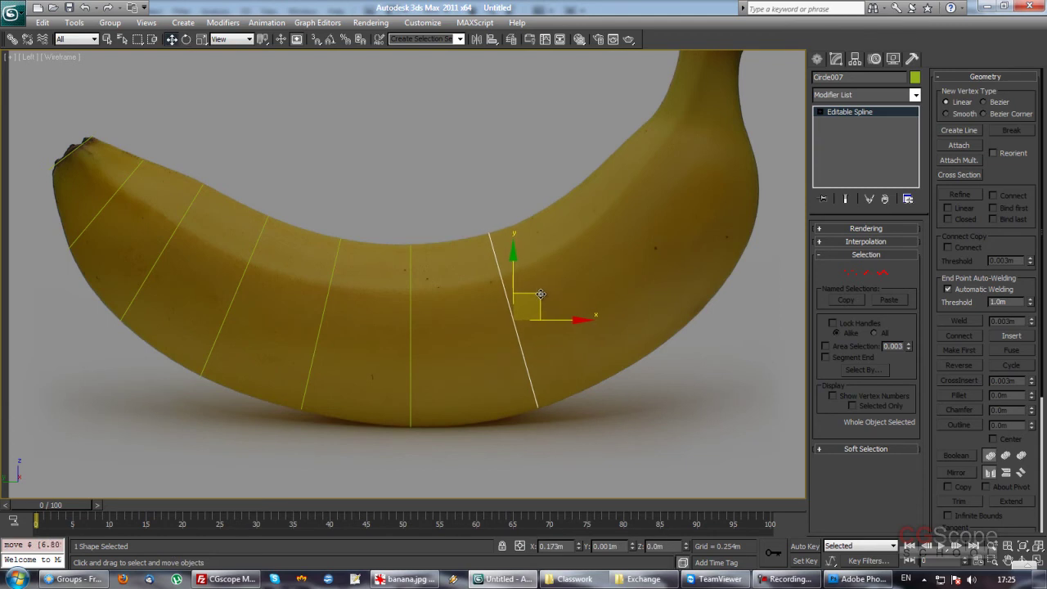
Add copy Circle008 further along, tilted to the banana's curve and scaled
{"action": "middle_click_drag", "start_coordinate": [540, 295], "coordinate": [537, 319]}
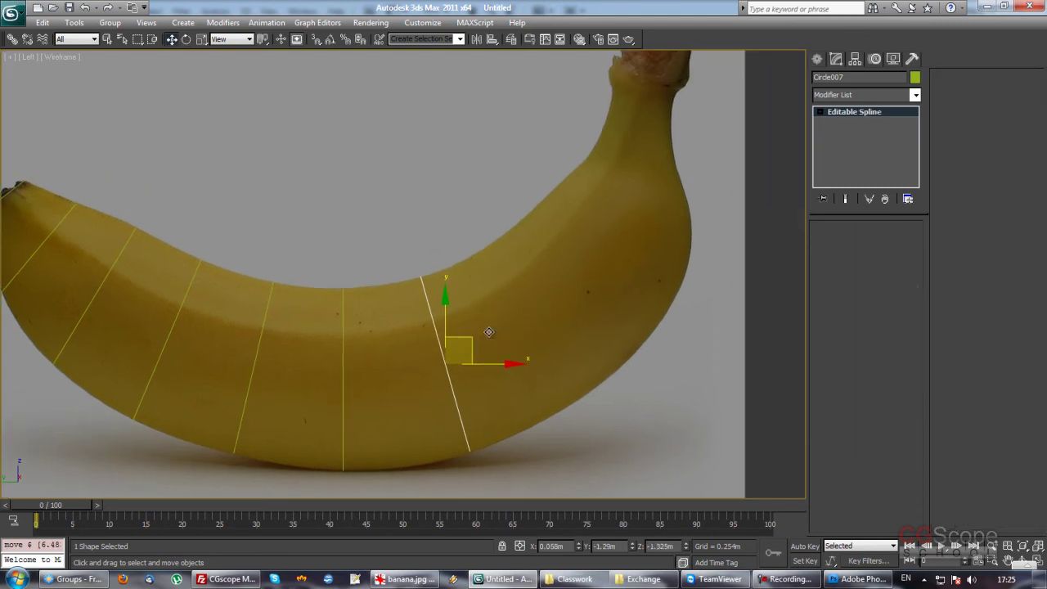
{"action": "left_click_drag", "start_coordinate": [468, 338], "coordinate": [551, 309], "text": "shift"}
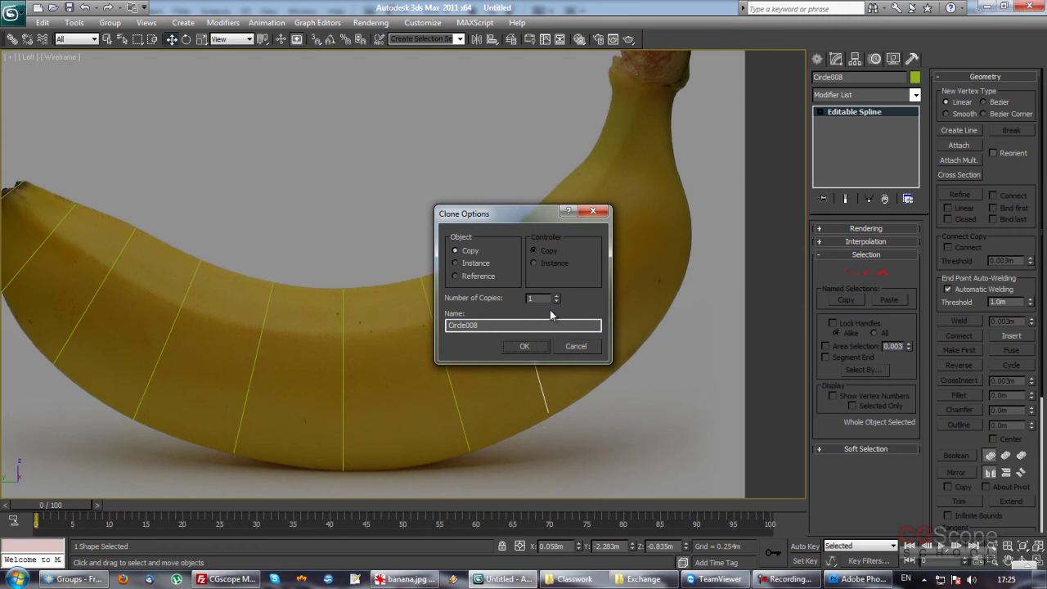
{"action": "left_click", "coordinate": [525, 347]}
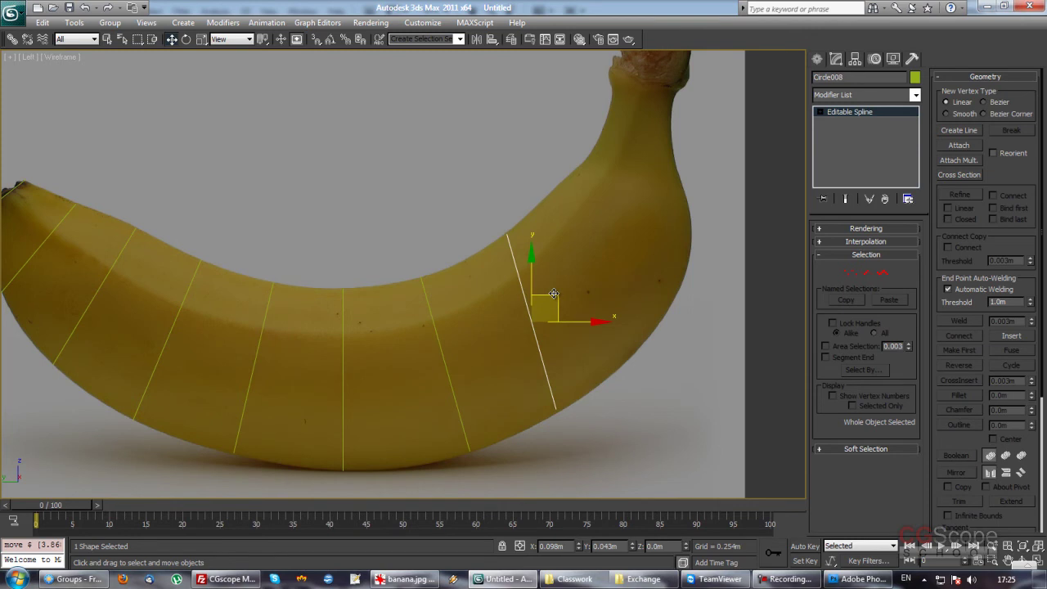
{"action": "key", "text": "e"}
{"action": "mouse_move", "coordinate": [572, 277]}
{"action": "left_mouse_down"}
{"action": "mouse_move", "coordinate": [554, 267]}
{"action": "mouse_move", "coordinate": [545, 308]}
{"action": "left_mouse_up"}
{"action": "key", "text": "w"}
{"action": "key", "text": "r"}
{"action": "key", "text": "w"}
Add copy Circle009 up the curve, tilt it, shrink it to 96%, and nudge it into place
{"action": "middle_click_drag", "start_coordinate": [551, 301], "coordinate": [579, 295]}
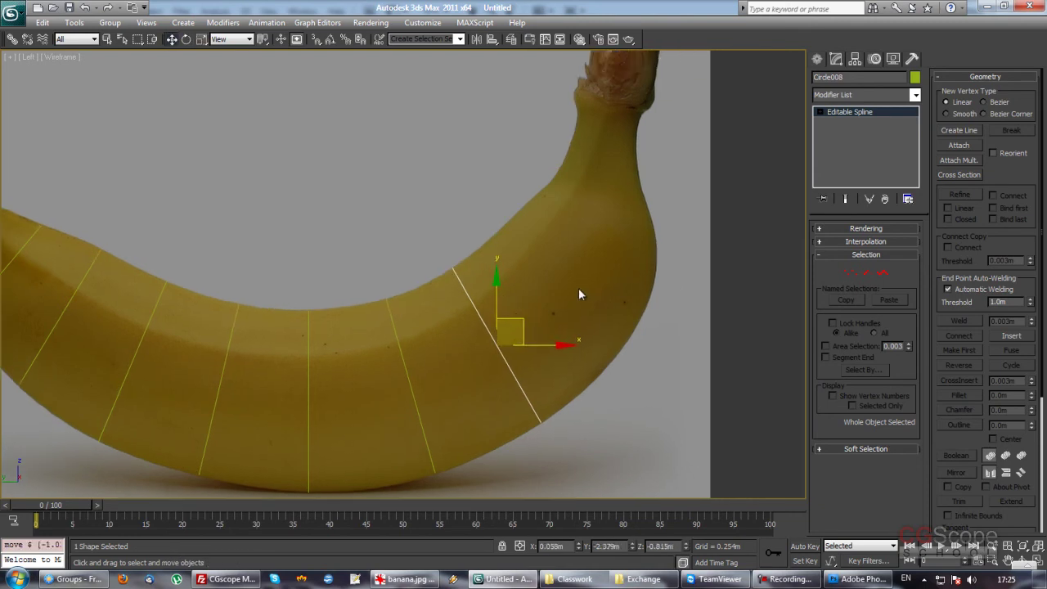
{"action": "left_click_drag", "start_coordinate": [520, 319], "coordinate": [583, 264], "text": "shift"}
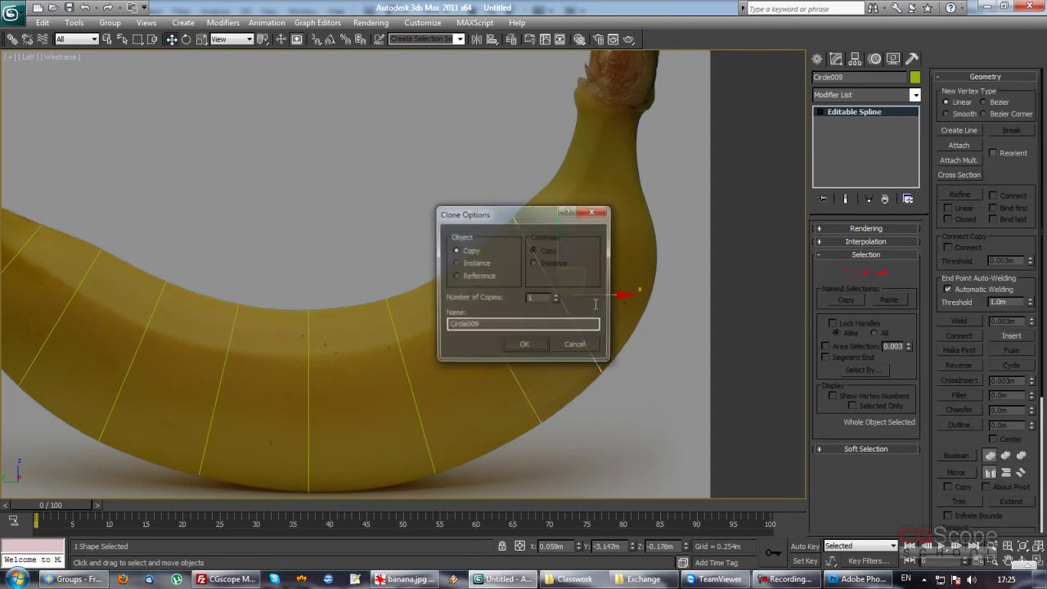
{"action": "left_click", "coordinate": [527, 346]}
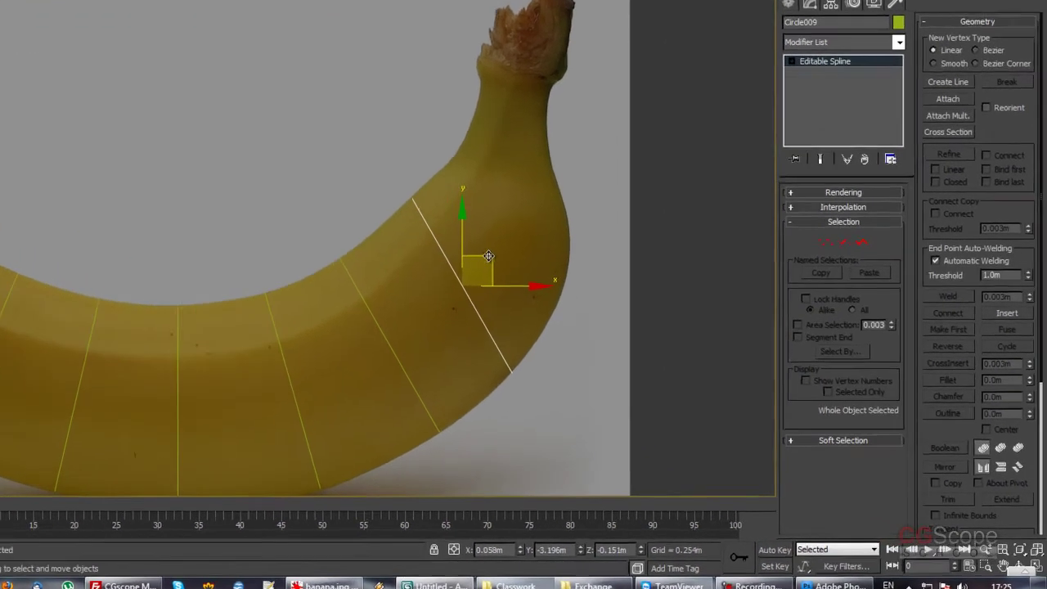
{"action": "key", "text": "e"}
{"action": "left_click_drag", "start_coordinate": [438, 198], "coordinate": [416, 188]}
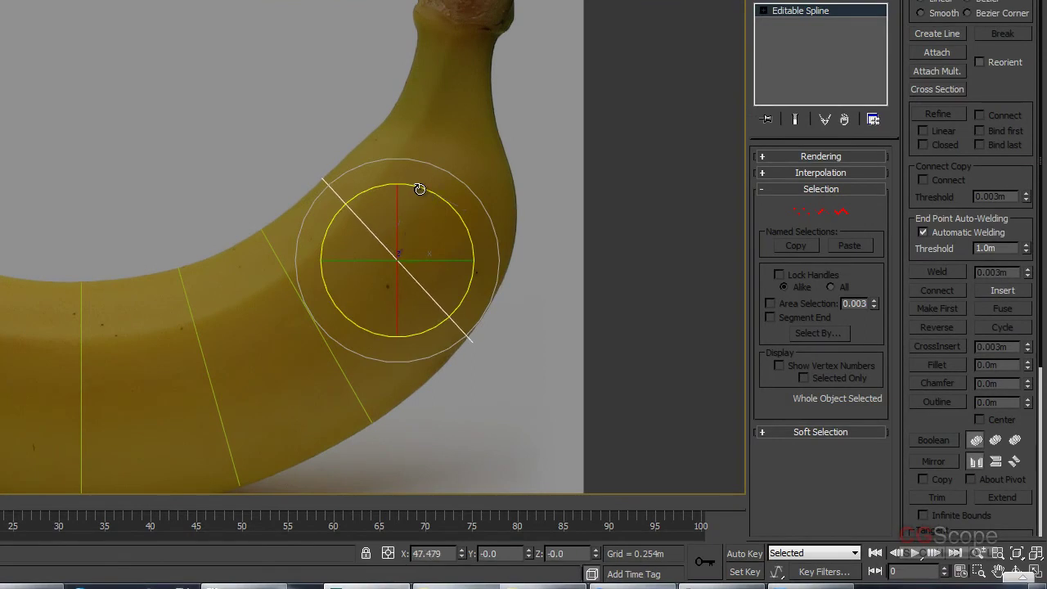
{"action": "key", "text": "w"}
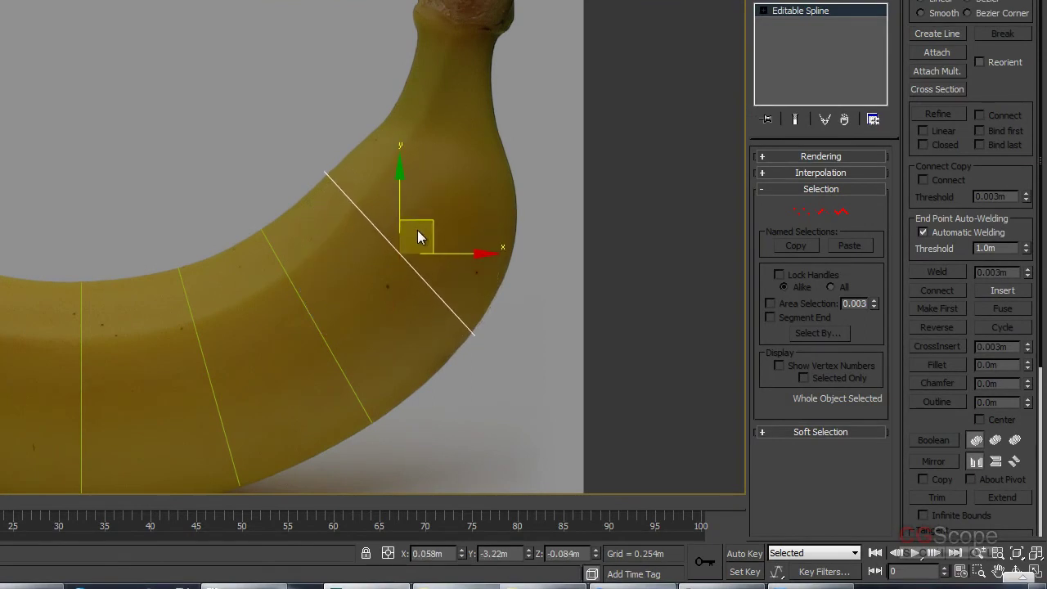
{"action": "key", "text": "r"}
{"action": "left_click_drag", "start_coordinate": [414, 237], "coordinate": [416, 237]}
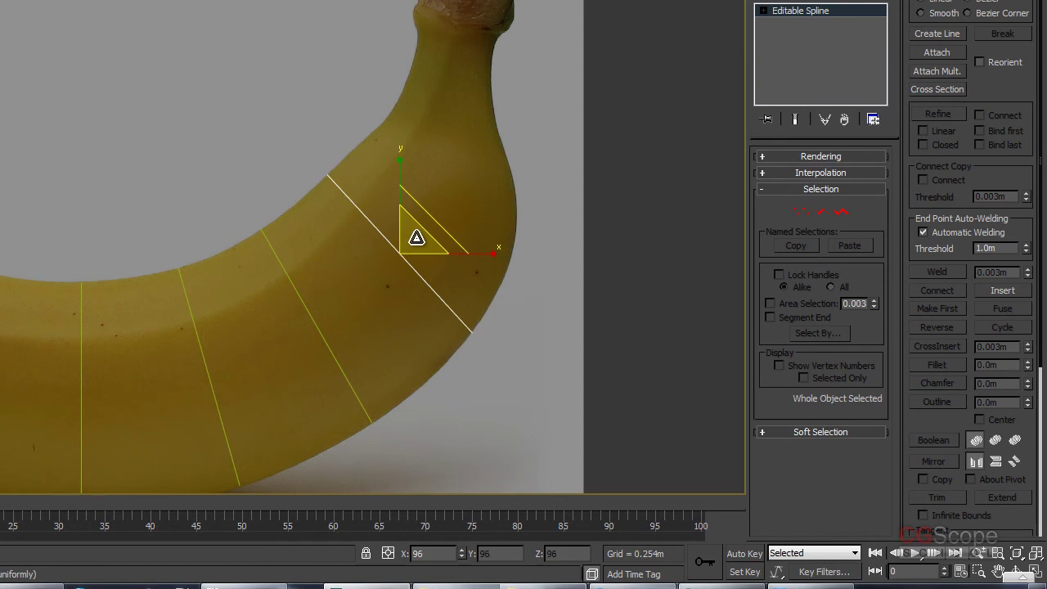
{"action": "key", "text": "w"}
{"action": "left_click_drag", "start_coordinate": [427, 220], "coordinate": [434, 220]}
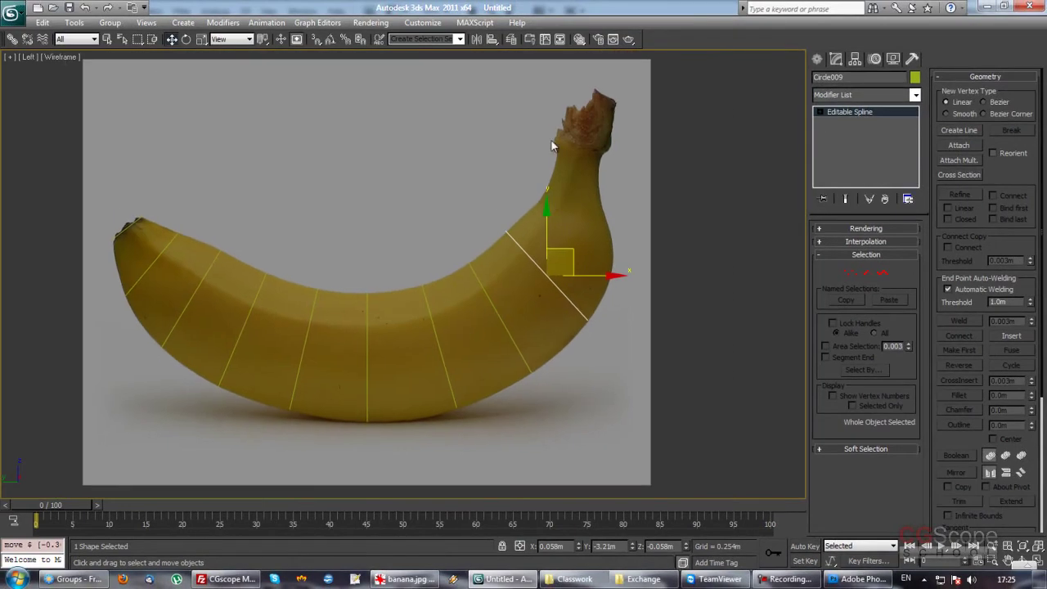
Clone Circle010 along the banana, rotate it to a shallower angle and scale it
{"action": "scroll", "coordinate": [532, 352], "scroll_direction": "up", "scroll_amount": 2}
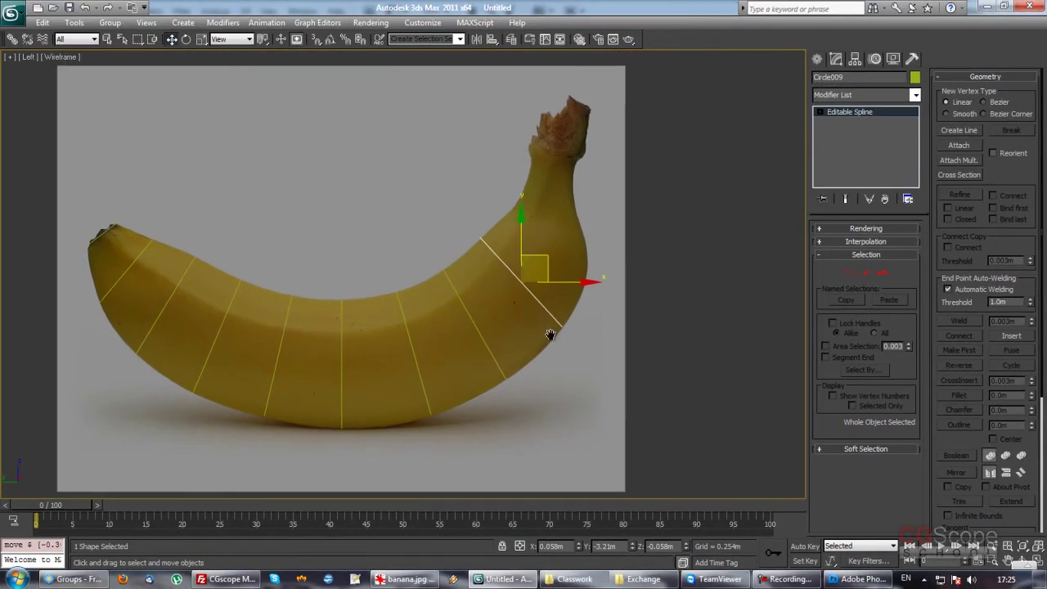
{"action": "scroll", "coordinate": [503, 351], "scroll_direction": "up", "scroll_amount": 2}
{"action": "scroll", "coordinate": [507, 353], "scroll_direction": "up", "scroll_amount": 3}
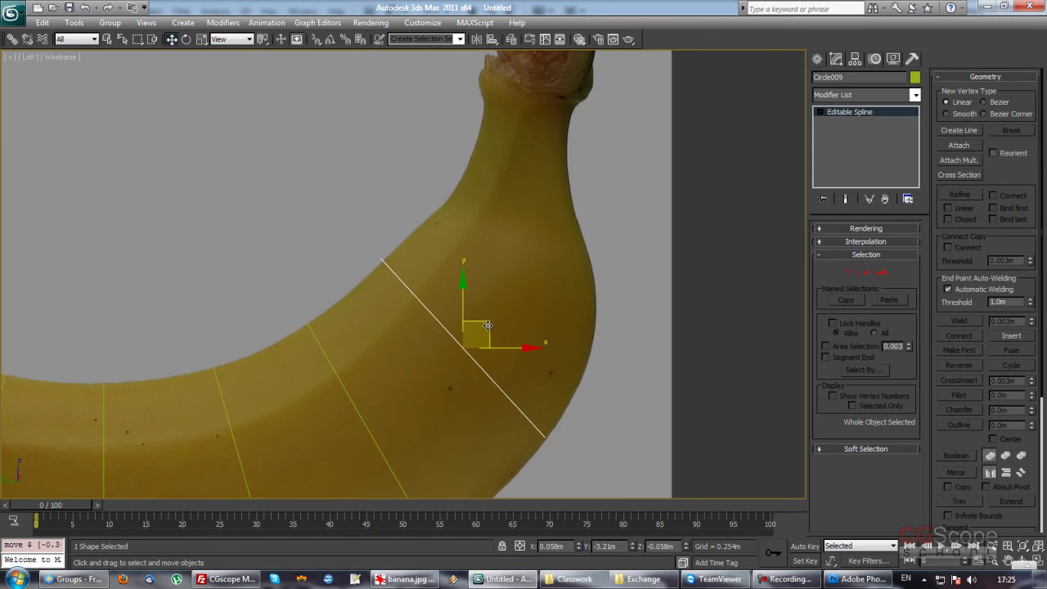
{"action": "middle_click_drag", "start_coordinate": [487, 323], "coordinate": [494, 316]}
{"action": "left_click_drag", "start_coordinate": [494, 316], "coordinate": [542, 251]}
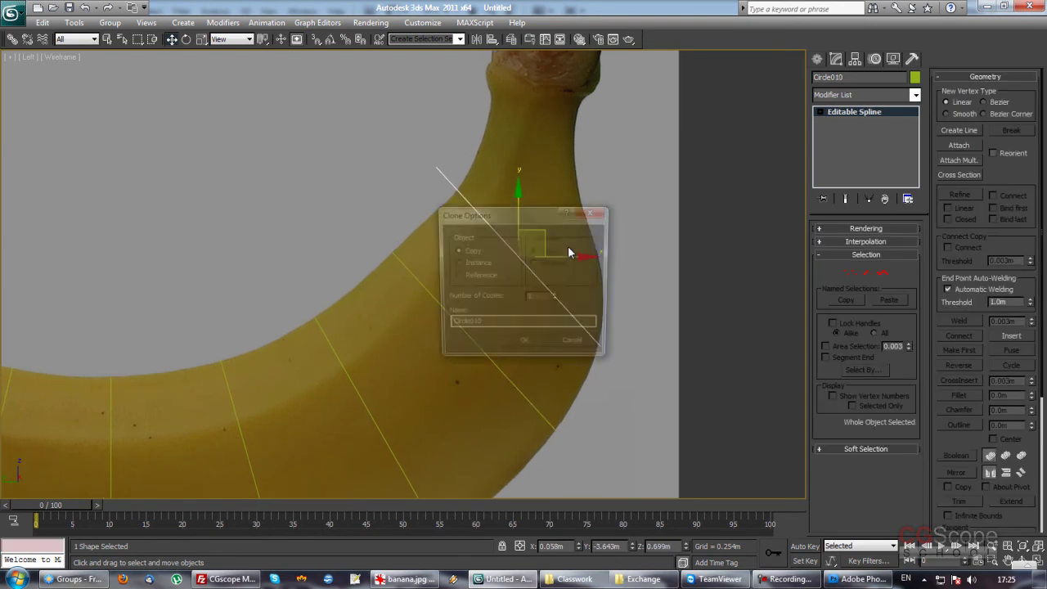
{"action": "left_click", "coordinate": [521, 344]}
{"action": "middle_click_drag", "start_coordinate": [512, 320], "coordinate": [508, 327]}
{"action": "key", "text": "e"}
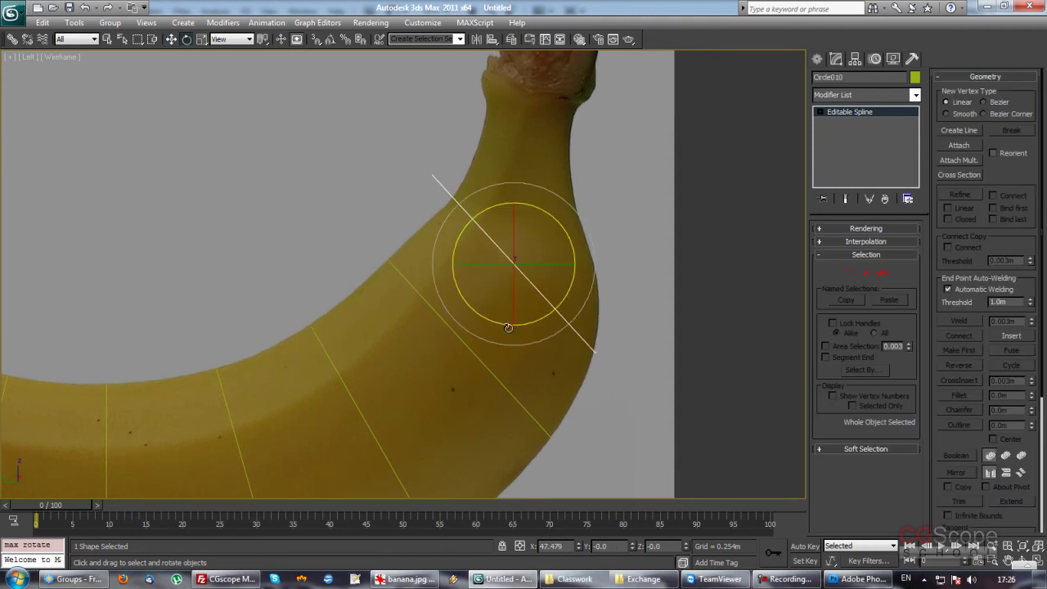
{"action": "mouse_move", "coordinate": [551, 217]}
{"action": "left_mouse_down"}
{"action": "mouse_move", "coordinate": [532, 238]}
{"action": "mouse_move", "coordinate": [544, 219]}
{"action": "mouse_move", "coordinate": [547, 250]}
{"action": "mouse_move", "coordinate": [545, 219]}
{"action": "left_mouse_up"}
{"action": "key", "text": "w"}
{"action": "key", "text": "r"}
{"action": "key", "text": "w"}
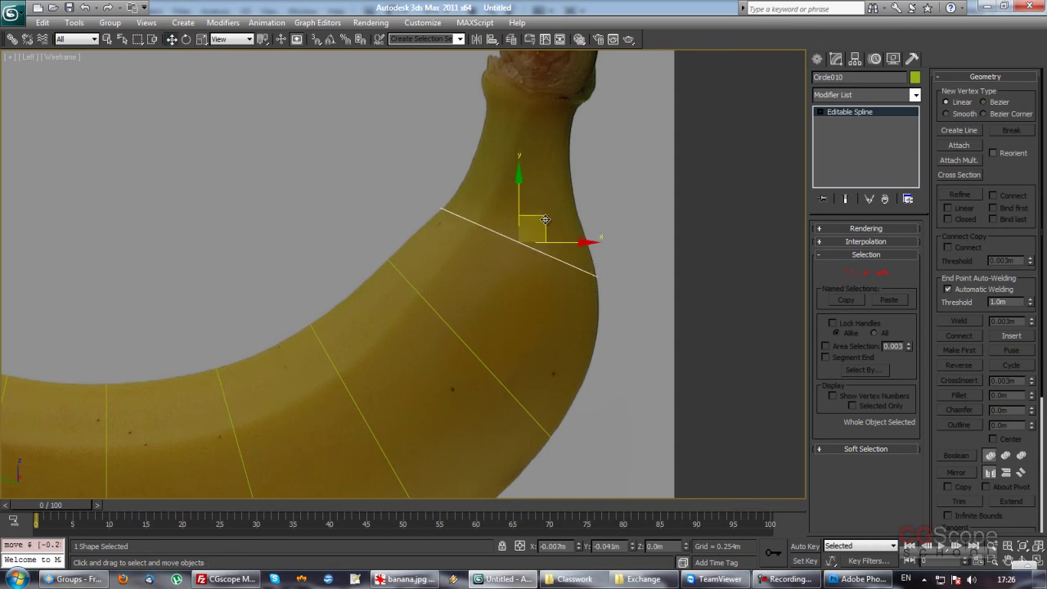
Add copy Circle011 up toward the stem, fitting its tilt, size and position
{"action": "middle_click_drag", "start_coordinate": [545, 219], "coordinate": [618, 294]}
{"action": "left_click_drag", "start_coordinate": [534, 310], "coordinate": [543, 219], "text": "shift"}
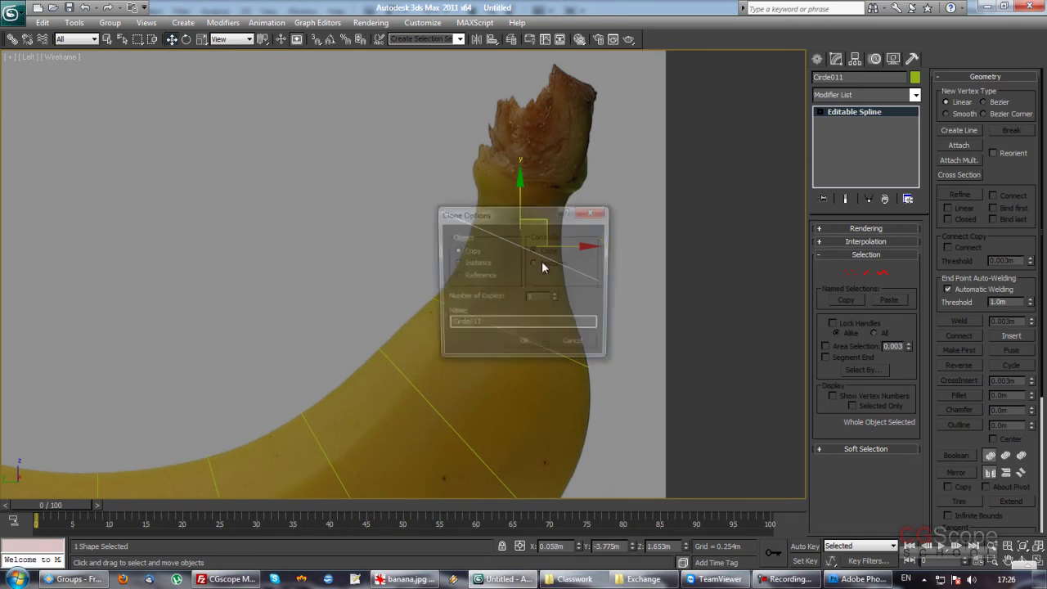
{"action": "left_click", "coordinate": [524, 346]}
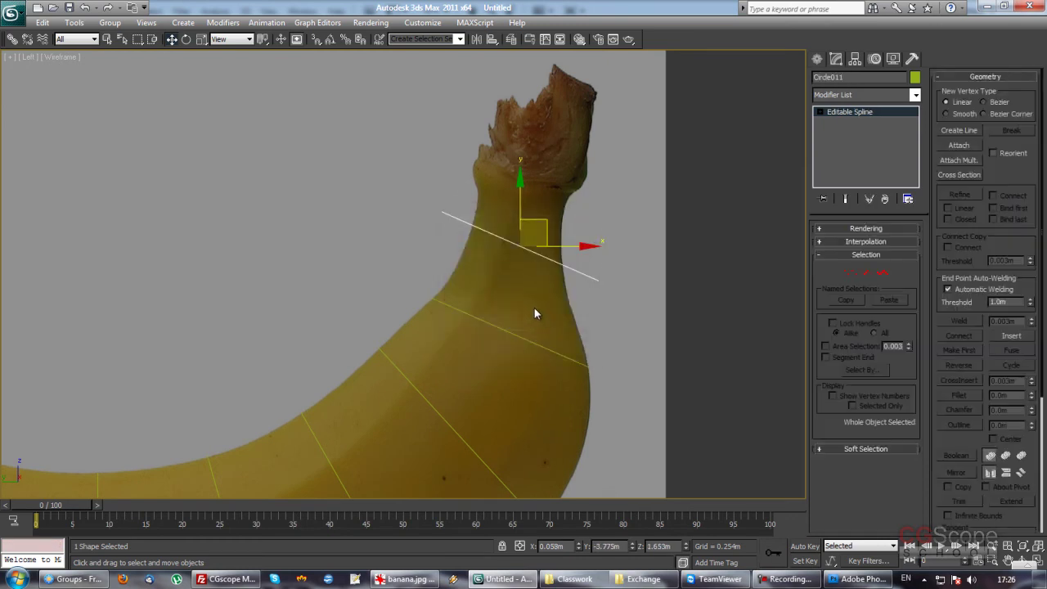
{"action": "key", "text": "e"}
{"action": "key", "text": "r"}
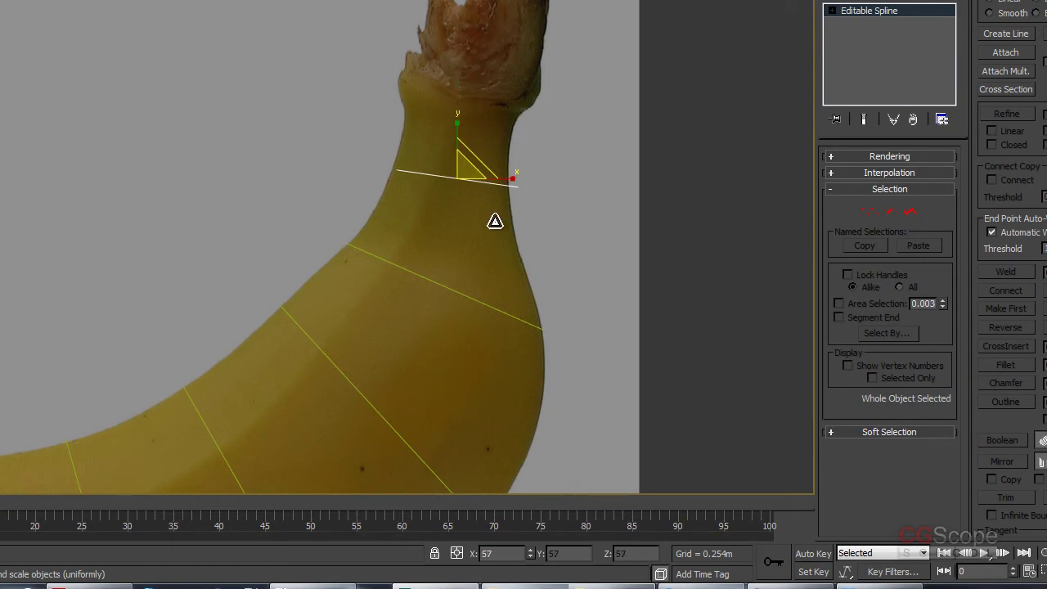
{"action": "key", "text": "w"}
{"action": "left_click_drag", "start_coordinate": [486, 155], "coordinate": [482, 153]}
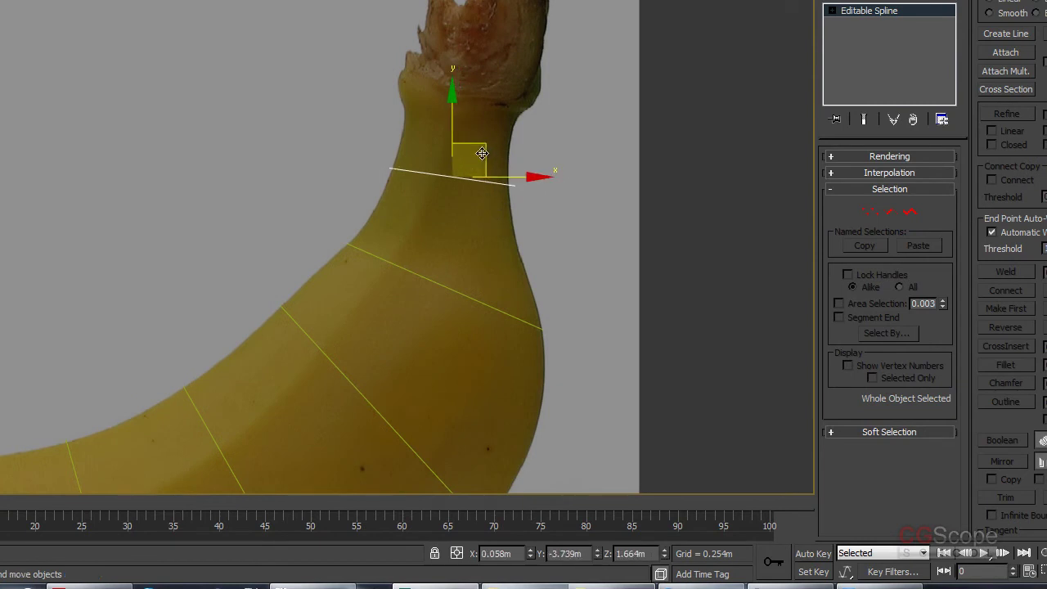
{"action": "key", "text": "e"}
{"action": "left_click_drag", "start_coordinate": [494, 116], "coordinate": [500, 112]}
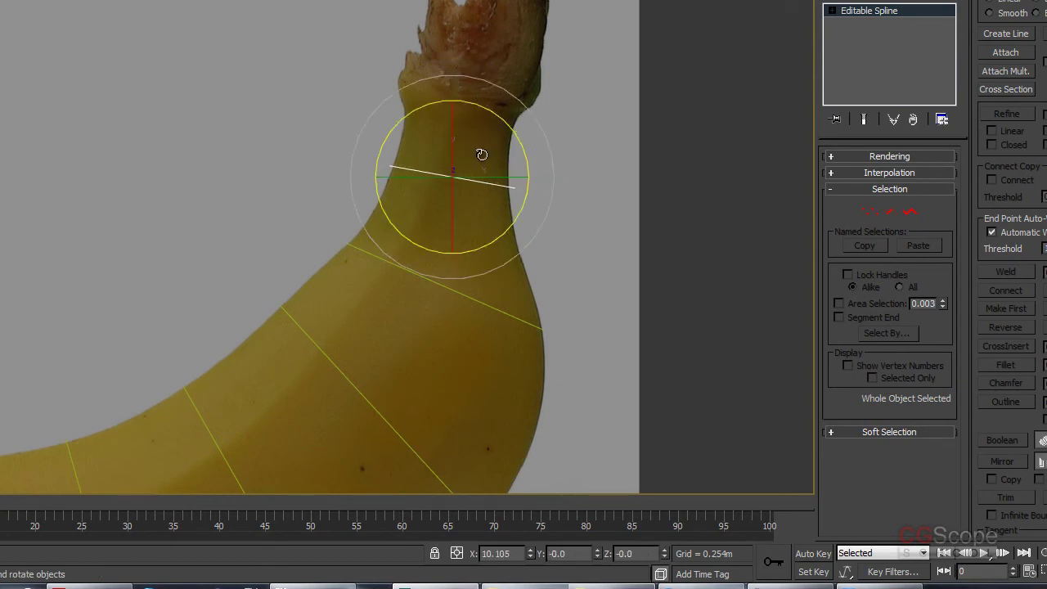
{"action": "key", "text": "r"}
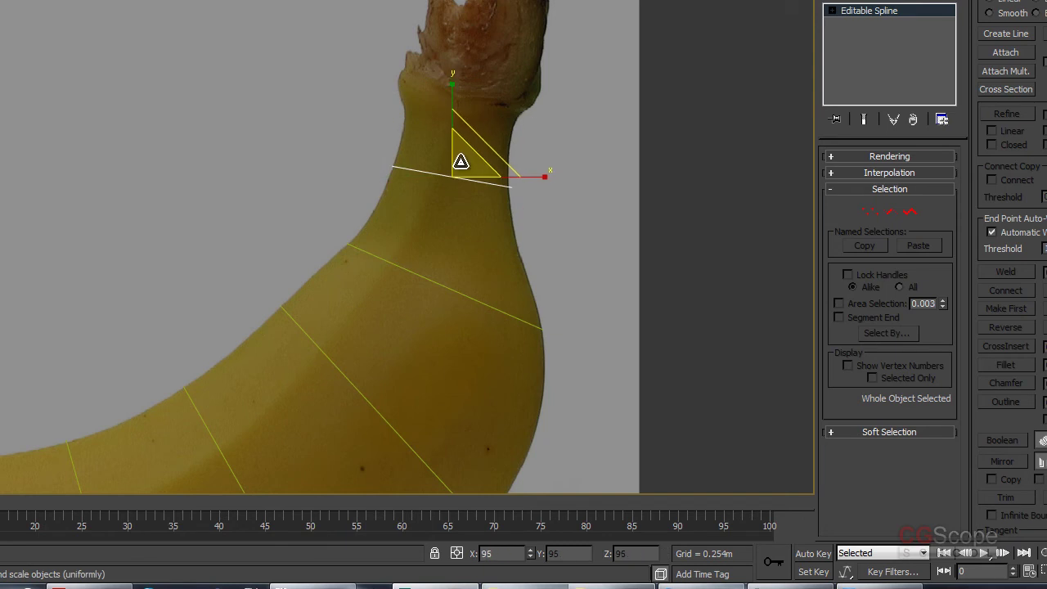
{"action": "key", "text": "w"}
Place last copy Circle012 at the stem tip scaled to 121%, then deselect and zoom out
{"action": "mouse_move", "coordinate": [484, 149]}
{"action": "left_mouse_down"}
{"action": "mouse_move", "coordinate": [568, 163]}
{"action": "mouse_move", "coordinate": [456, 234]}
{"action": "mouse_move", "coordinate": [475, 202]}
{"action": "mouse_move", "coordinate": [473, 135]}
{"action": "mouse_move", "coordinate": [489, 139]}
{"action": "left_mouse_up"}
{"action": "left_click", "coordinate": [464, 302]}
{"action": "key", "text": "r"}
{"action": "key", "text": "w"}
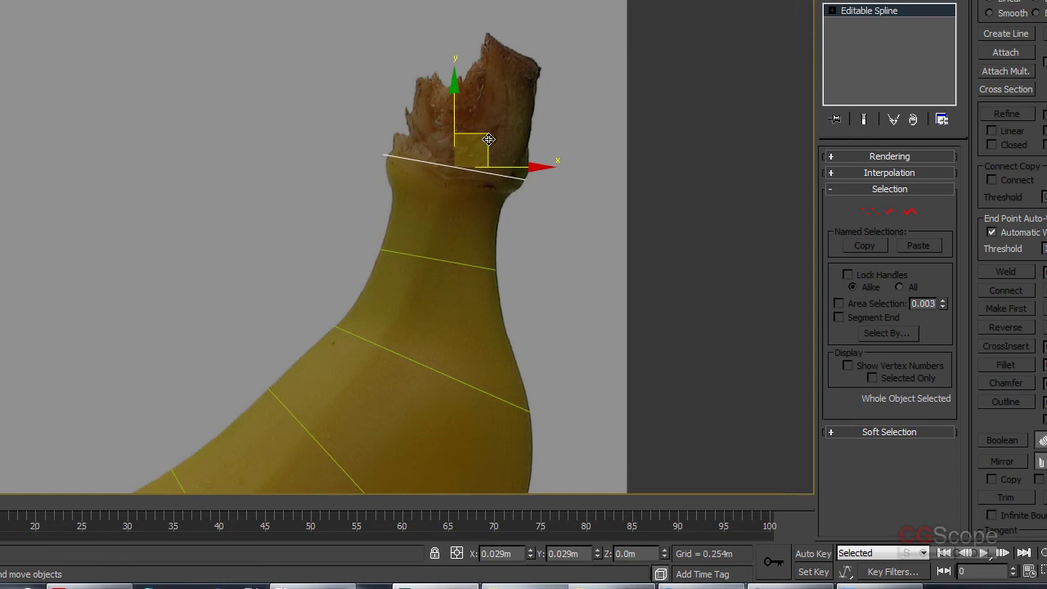
{"action": "left_click", "coordinate": [586, 211]}
{"action": "scroll", "coordinate": [579, 223], "scroll_direction": "down", "scroll_amount": 3}
{"action": "scroll", "coordinate": [589, 229], "scroll_direction": "down", "scroll_amount": 2}
{"action": "mouse_move", "coordinate": [601, 234]}
{"action": "middle_mouse_down"}
{"action": "mouse_move", "coordinate": [611, 260]}
{"action": "mouse_move", "coordinate": [619, 183]}
{"action": "middle_mouse_up"}
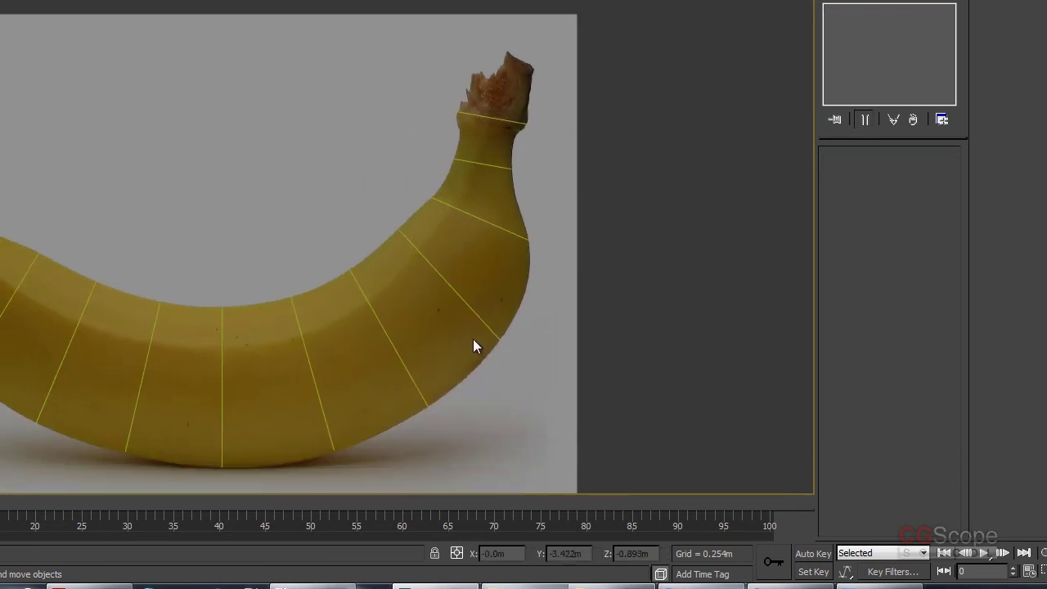
Maximize the Perspective view and orbit to inspect the row of cross-sections
{"action": "key", "text": "alt+w"}
{"action": "left_click", "coordinate": [718, 411]}
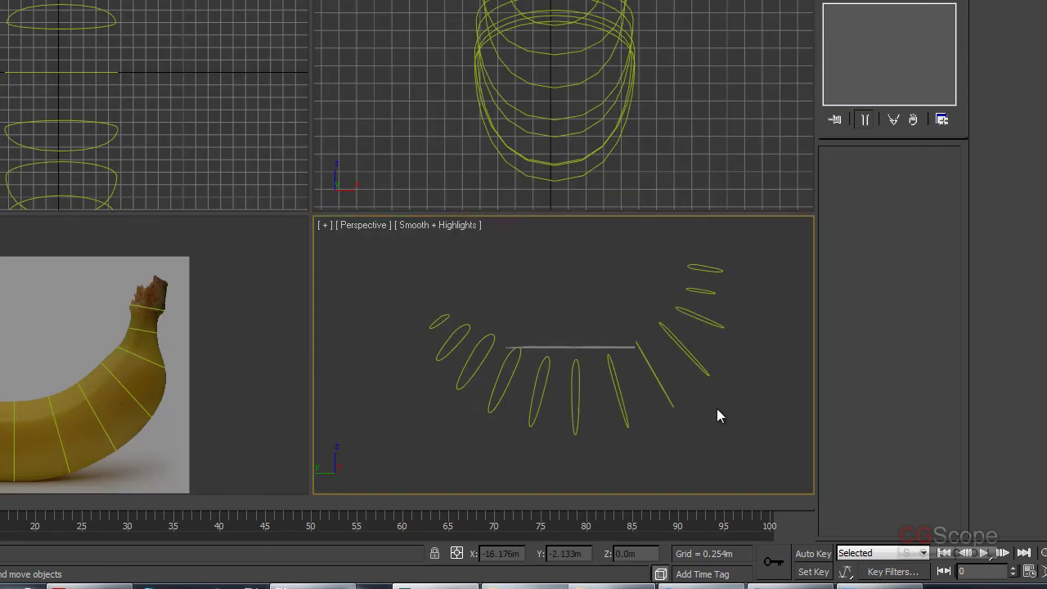
{"action": "key", "text": "alt+w"}
{"action": "mouse_move", "coordinate": [715, 412]}
{"action": "middle_mouse_down", "text": "alt"}
{"action": "mouse_move", "coordinate": [503, 287]}
{"action": "mouse_move", "coordinate": [442, 295]}
{"action": "mouse_move", "coordinate": [622, 299]}
{"action": "mouse_move", "coordinate": [558, 302]}
{"action": "mouse_move", "coordinate": [458, 274]}
{"action": "mouse_move", "coordinate": [514, 270]}
{"action": "middle_mouse_up", "text": "alt"}
{"action": "key", "text": "alt+w"}
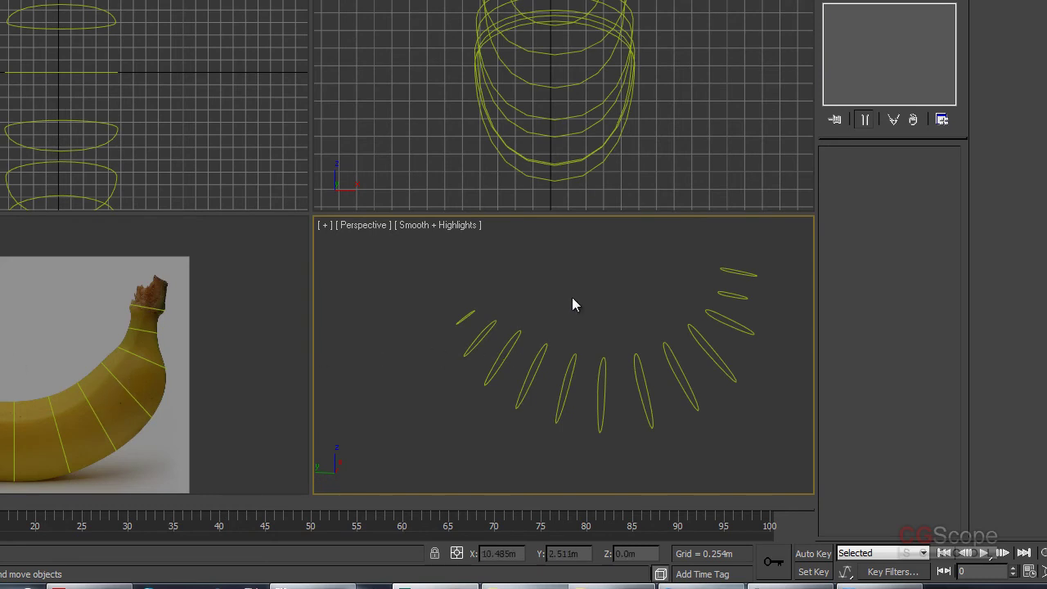
{"action": "key", "text": "alt+w"}
{"action": "mouse_move", "coordinate": [570, 295]}
{"action": "middle_mouse_down", "text": "alt"}
{"action": "mouse_move", "coordinate": [483, 297]}
{"action": "mouse_move", "coordinate": [445, 267]}
{"action": "mouse_move", "coordinate": [460, 262]}
{"action": "mouse_move", "coordinate": [489, 278]}
{"action": "middle_mouse_up", "text": "alt"}
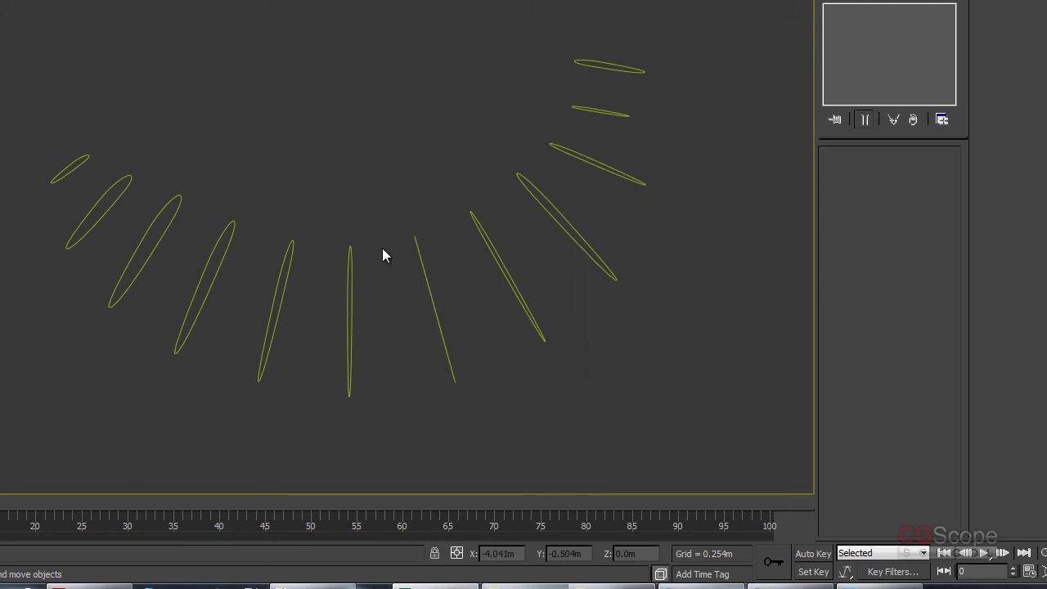
{"action": "middle_click_drag", "start_coordinate": [383, 254], "coordinate": [562, 229], "text": "alt"}
{"action": "mouse_move", "coordinate": [90, 325]}
{"action": "middle_mouse_down", "text": "alt"}
{"action": "mouse_move", "coordinate": [431, 284]}
{"action": "mouse_move", "coordinate": [299, 259]}
{"action": "middle_mouse_up", "text": "alt"}
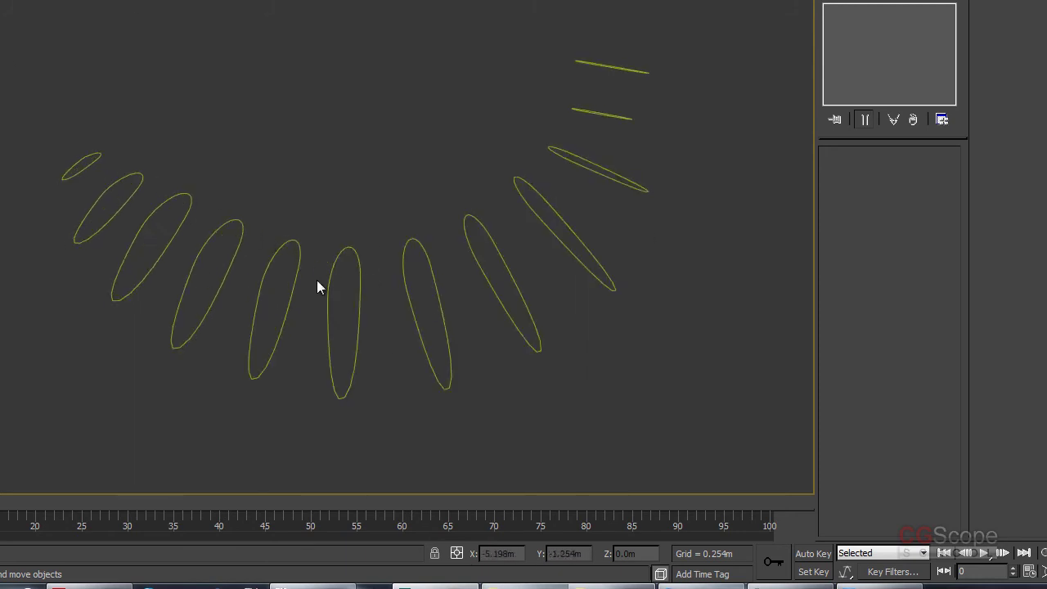
{"action": "middle_click_drag", "start_coordinate": [536, 194], "coordinate": [396, 286], "text": "alt"}
Clear the selection and select the centre circle Circle001
{"action": "left_click", "coordinate": [342, 265]}
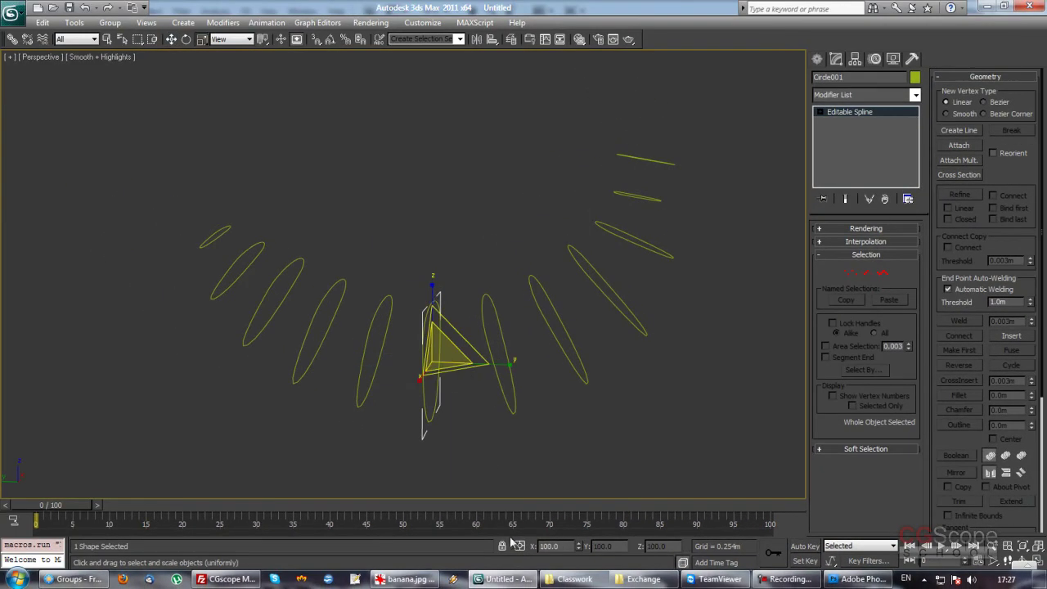
{"action": "middle_click_drag", "start_coordinate": [576, 427], "coordinate": [571, 432], "text": "alt"}
{"action": "mouse_move", "coordinate": [678, 220]}
{"action": "middle_mouse_down", "text": "alt"}
{"action": "mouse_move", "coordinate": [643, 374]}
{"action": "mouse_move", "coordinate": [631, 362]}
{"action": "mouse_move", "coordinate": [524, 456]}
{"action": "middle_mouse_up", "text": "alt"}
{"action": "left_click", "coordinate": [523, 455]}
{"action": "left_click", "coordinate": [412, 390]}
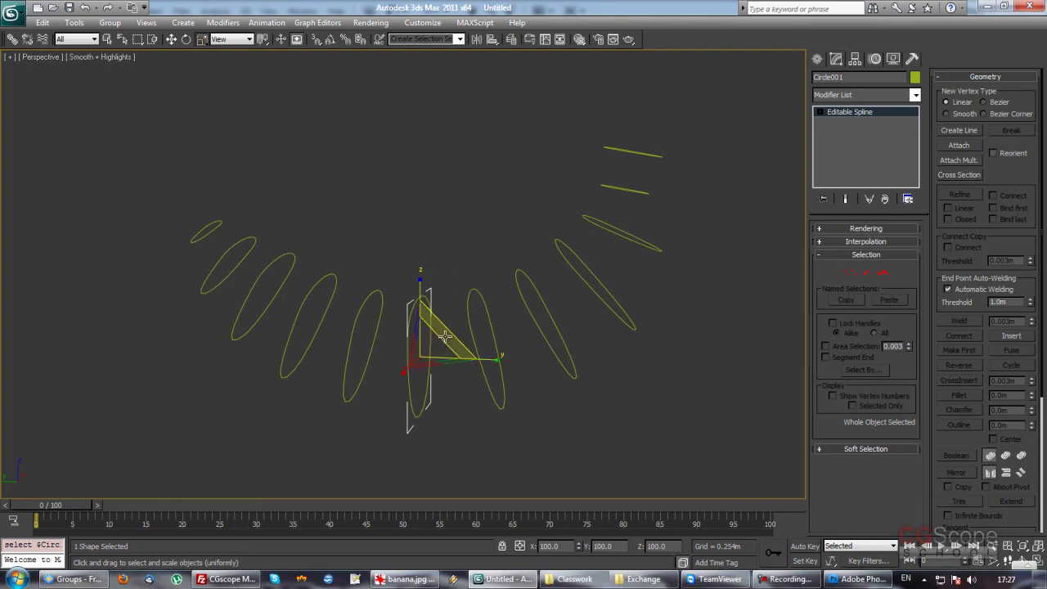
{"action": "middle_click_drag", "start_coordinate": [543, 386], "coordinate": [540, 376]}
{"action": "left_click_drag", "start_coordinate": [453, 430], "coordinate": [401, 391]}
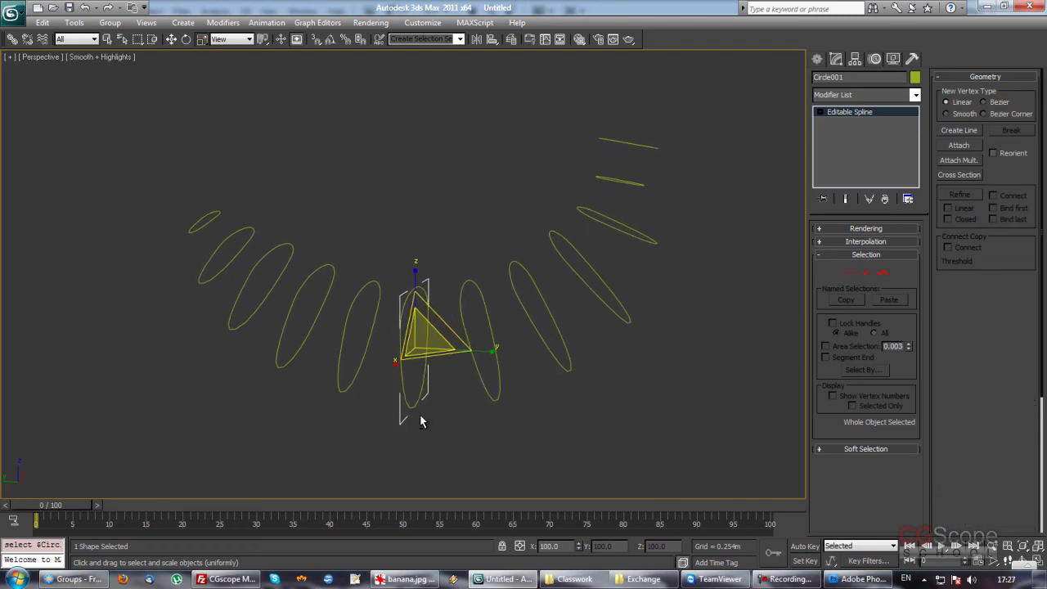
Attach Circle002–Circle012 to Circle001 via Attach Mult., then switch to Vertex level
{"action": "left_click", "coordinate": [959, 160]}
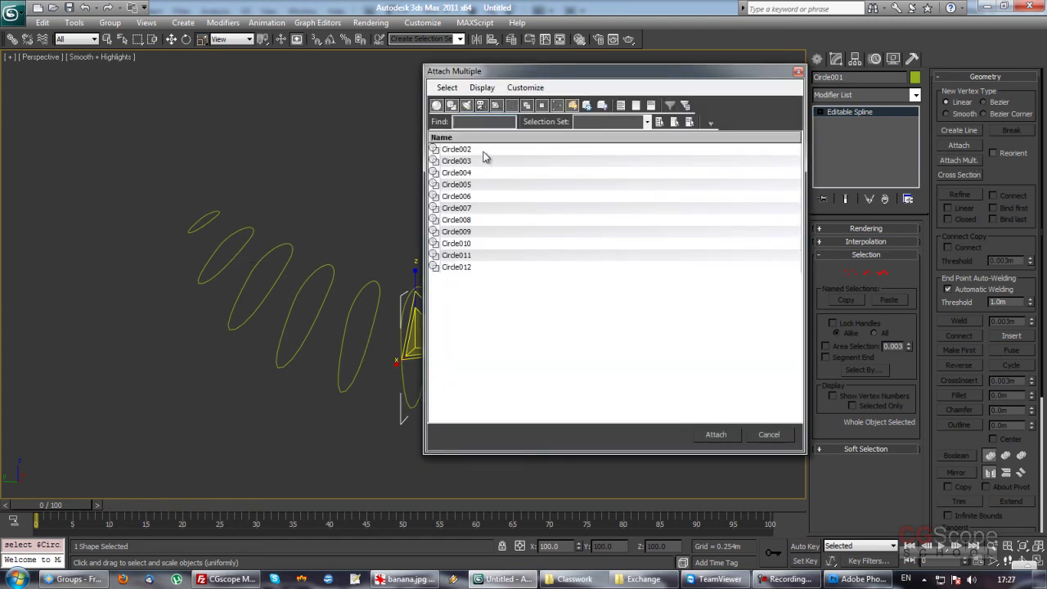
{"action": "left_click_drag", "start_coordinate": [483, 153], "coordinate": [504, 360]}
{"action": "left_click", "coordinate": [714, 435]}
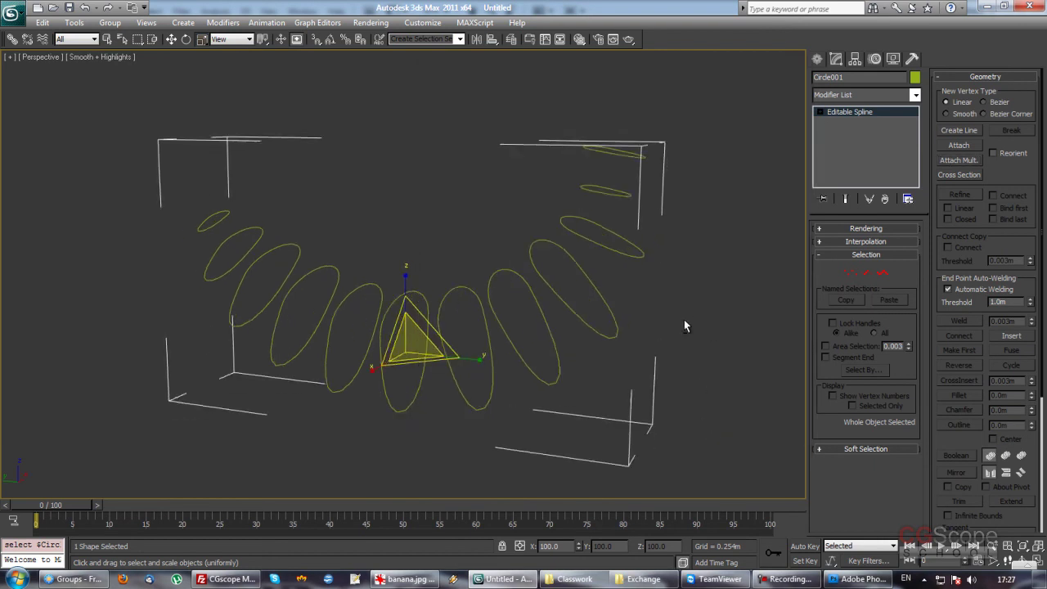
{"action": "left_click", "coordinate": [851, 272]}
{"action": "mouse_move", "coordinate": [671, 352]}
{"action": "middle_mouse_down", "text": "alt"}
{"action": "mouse_move", "coordinate": [604, 355]}
{"action": "mouse_move", "coordinate": [743, 350]}
{"action": "mouse_move", "coordinate": [673, 357]}
{"action": "mouse_move", "coordinate": [692, 311]}
{"action": "middle_mouse_up", "text": "alt"}
{"action": "mouse_move", "coordinate": [542, 366]}
{"action": "middle_mouse_down", "text": "alt"}
{"action": "mouse_move", "coordinate": [542, 351]}
{"action": "mouse_move", "coordinate": [523, 353]}
{"action": "middle_mouse_up", "text": "alt"}
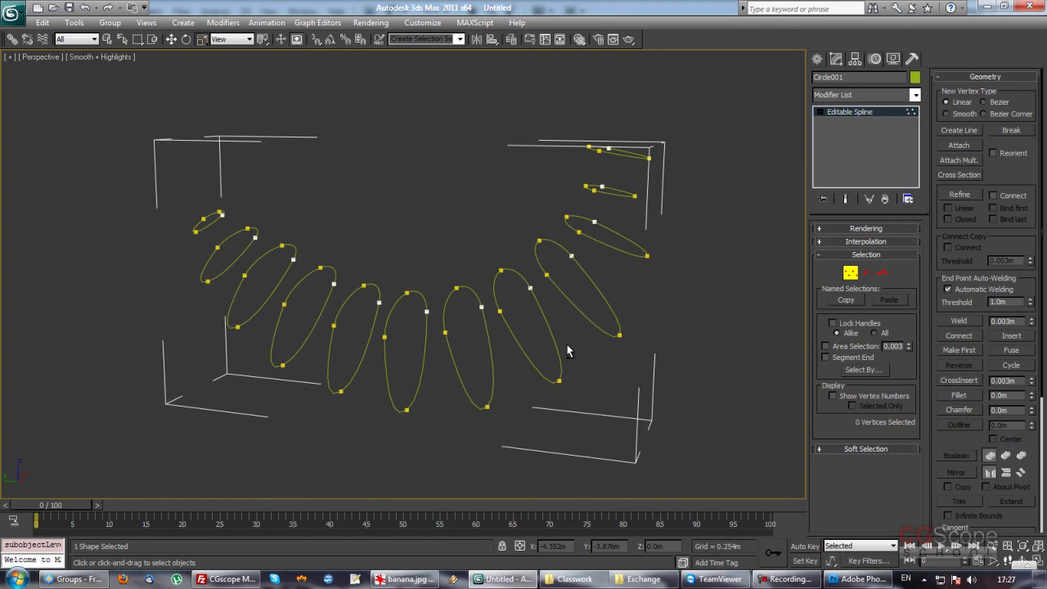
{"action": "mouse_move", "coordinate": [455, 344]}
{"action": "middle_mouse_down", "text": "alt"}
{"action": "mouse_move", "coordinate": [489, 342]}
{"action": "mouse_move", "coordinate": [447, 345]}
{"action": "middle_mouse_up", "text": "alt"}
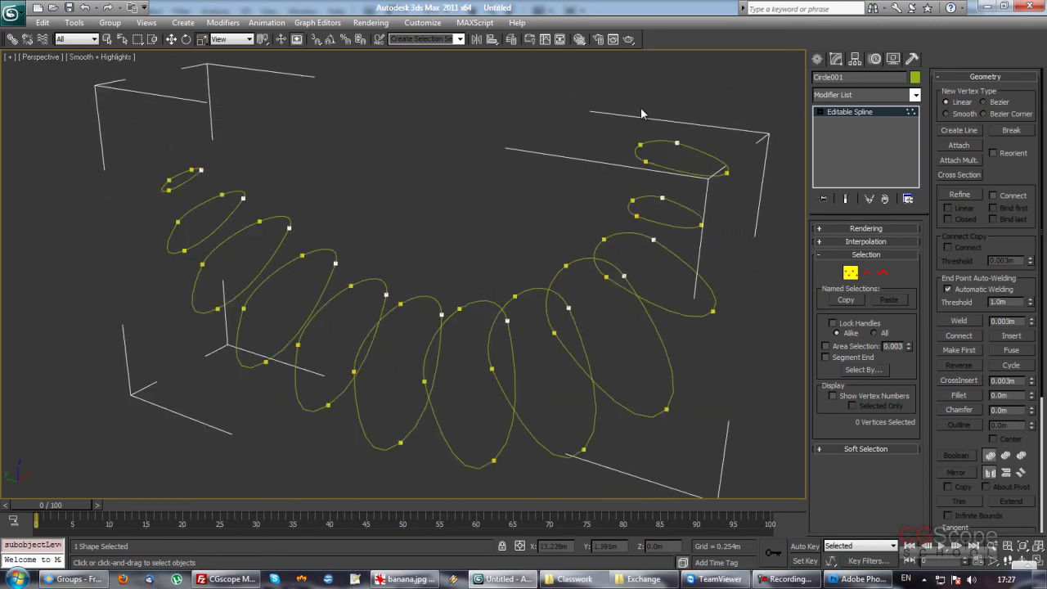
{"action": "middle_click_drag", "start_coordinate": [458, 244], "coordinate": [445, 243], "text": "alt"}
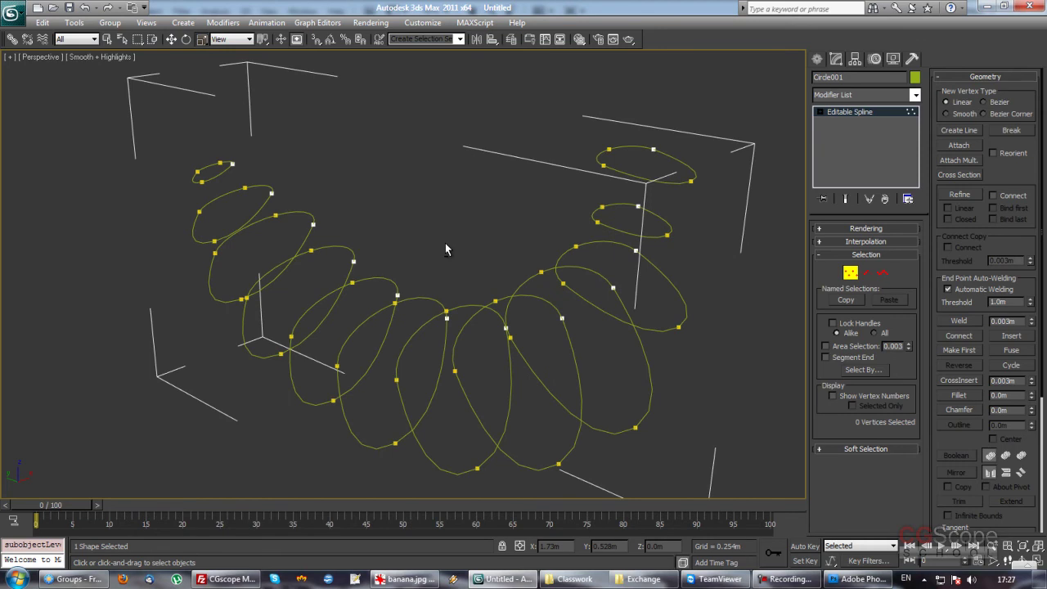
{"action": "mouse_move", "coordinate": [487, 217]}
{"action": "middle_mouse_down", "text": "alt"}
{"action": "mouse_move", "coordinate": [482, 192]}
{"action": "mouse_move", "coordinate": [463, 248]}
{"action": "mouse_move", "coordinate": [490, 275]}
{"action": "mouse_move", "coordinate": [450, 272]}
{"action": "mouse_move", "coordinate": [466, 266]}
{"action": "mouse_move", "coordinate": [454, 249]}
{"action": "mouse_move", "coordinate": [457, 273]}
{"action": "middle_mouse_up", "text": "alt"}
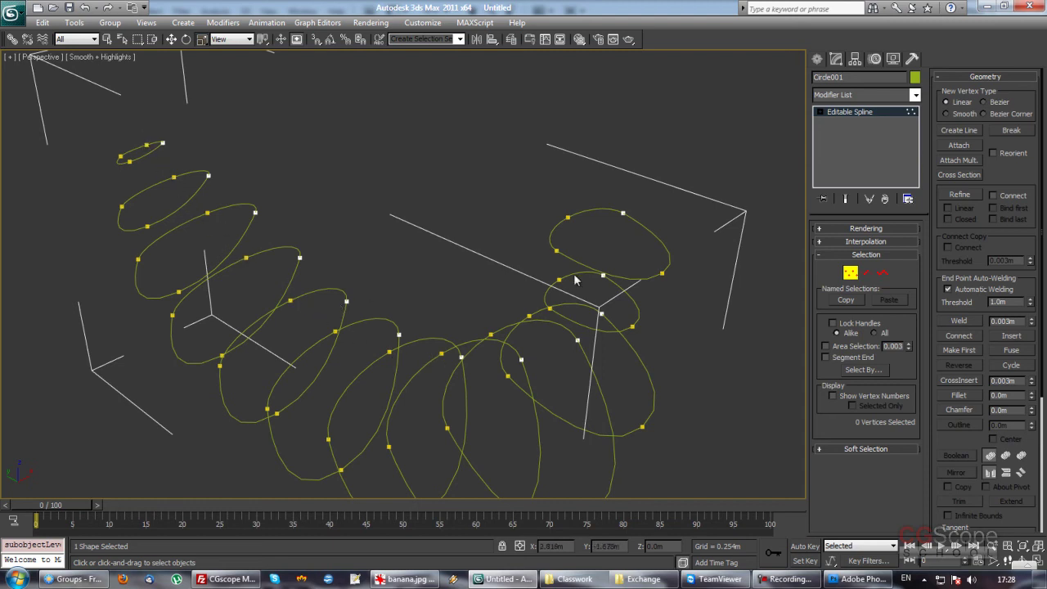
Turn on Snaps with Vertex snapping for drawing a new line
{"action": "left_click", "coordinate": [960, 131]}
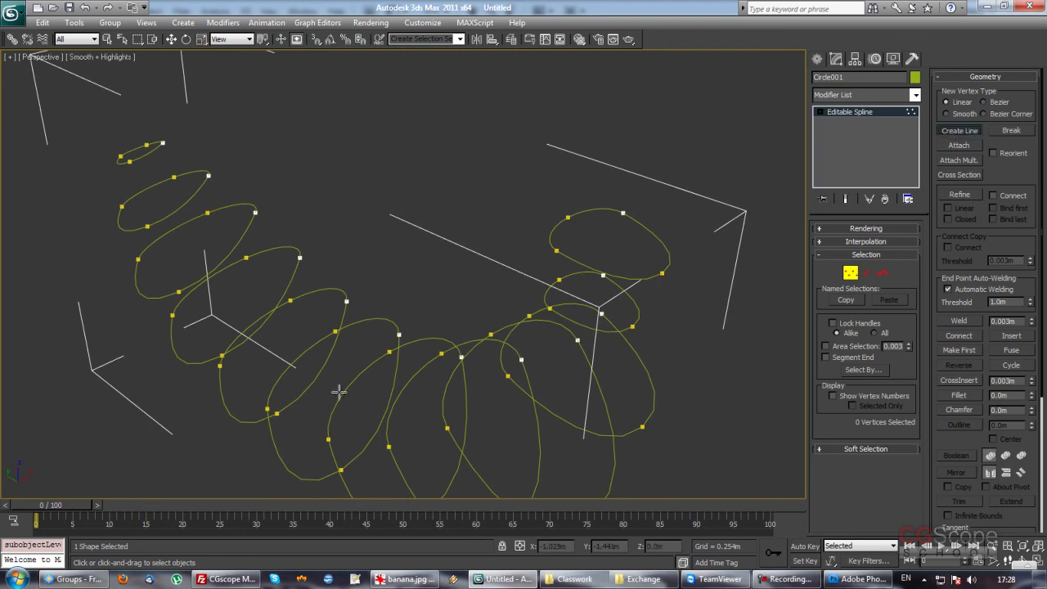
{"action": "left_click", "coordinate": [315, 42]}
{"action": "right_click", "coordinate": [315, 43]}
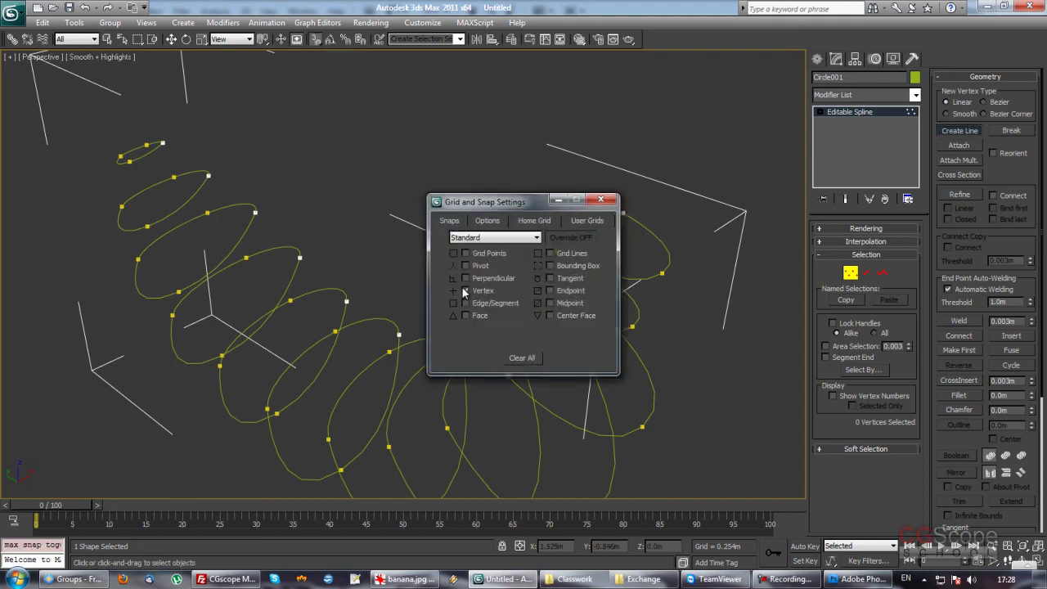
{"action": "left_click", "coordinate": [601, 200]}
{"action": "scroll", "coordinate": [717, 179], "scroll_direction": "up", "scroll_amount": 2}
{"action": "scroll", "coordinate": [720, 180], "scroll_direction": "down", "scroll_amount": 1}
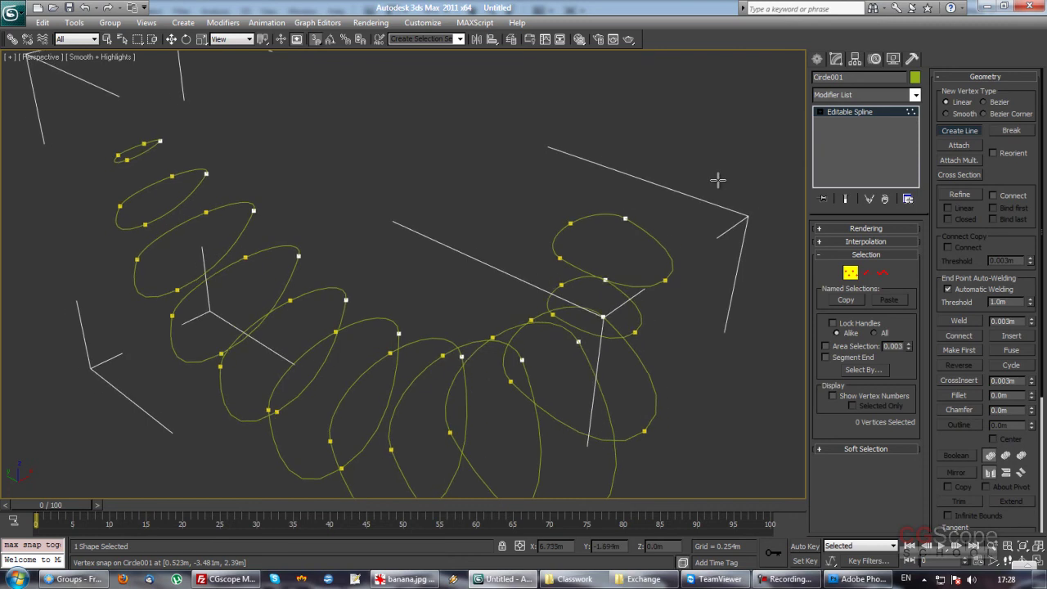
Snap a line through one vertex on every ring, tip to stem, undoing the stray last point
{"action": "left_click", "coordinate": [571, 222]}
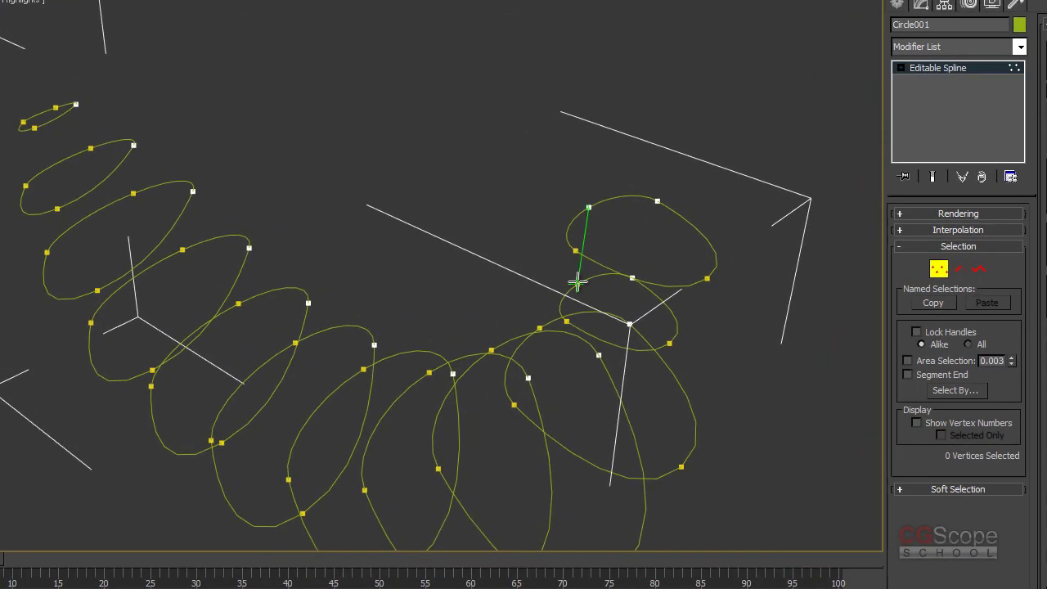
{"action": "left_click", "coordinate": [577, 283]}
{"action": "left_click", "coordinate": [540, 328]}
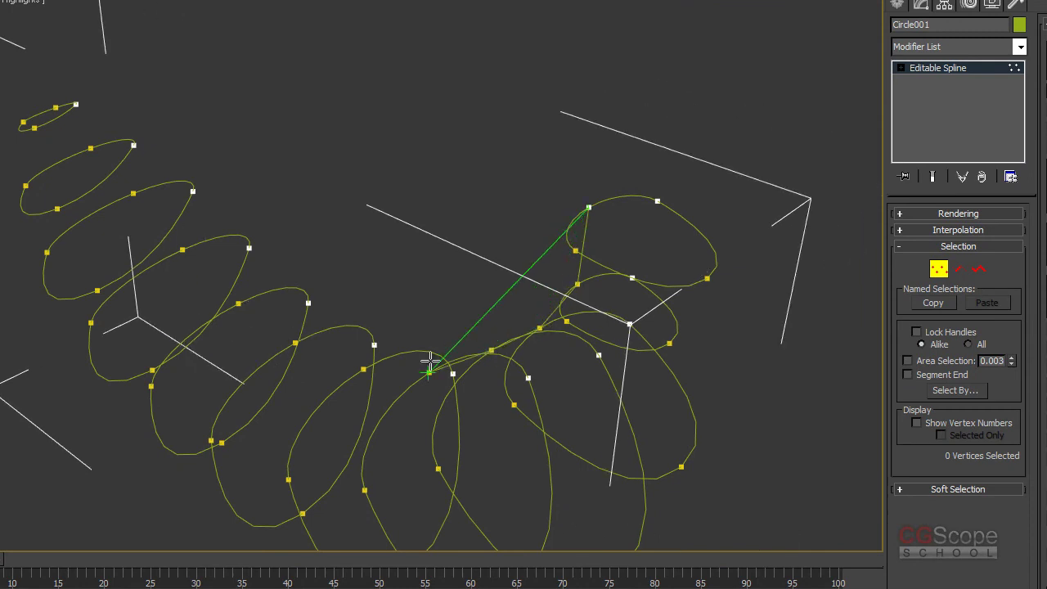
{"action": "left_click", "coordinate": [430, 373]}
{"action": "left_click", "coordinate": [363, 369]}
{"action": "left_click", "coordinate": [295, 344]}
{"action": "left_click", "coordinate": [237, 304]}
{"action": "left_click", "coordinate": [182, 250]}
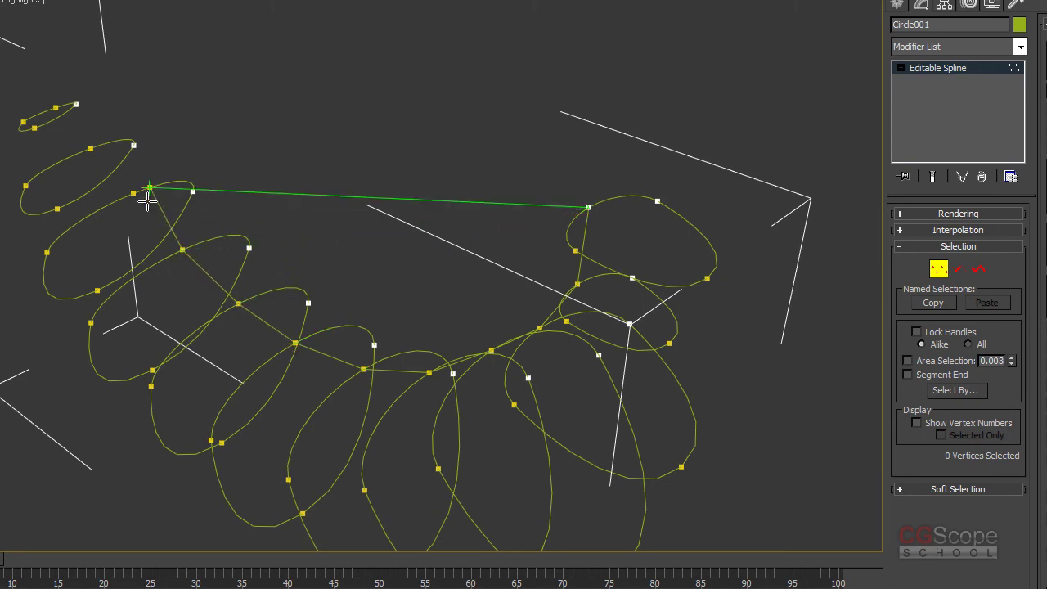
{"action": "left_click", "coordinate": [133, 192]}
{"action": "left_click", "coordinate": [90, 148]}
{"action": "left_click", "coordinate": [55, 107]}
{"action": "left_click", "coordinate": [131, 61]}
{"action": "right_click", "coordinate": [131, 61]}
{"action": "key", "text": "ctrl+z"}
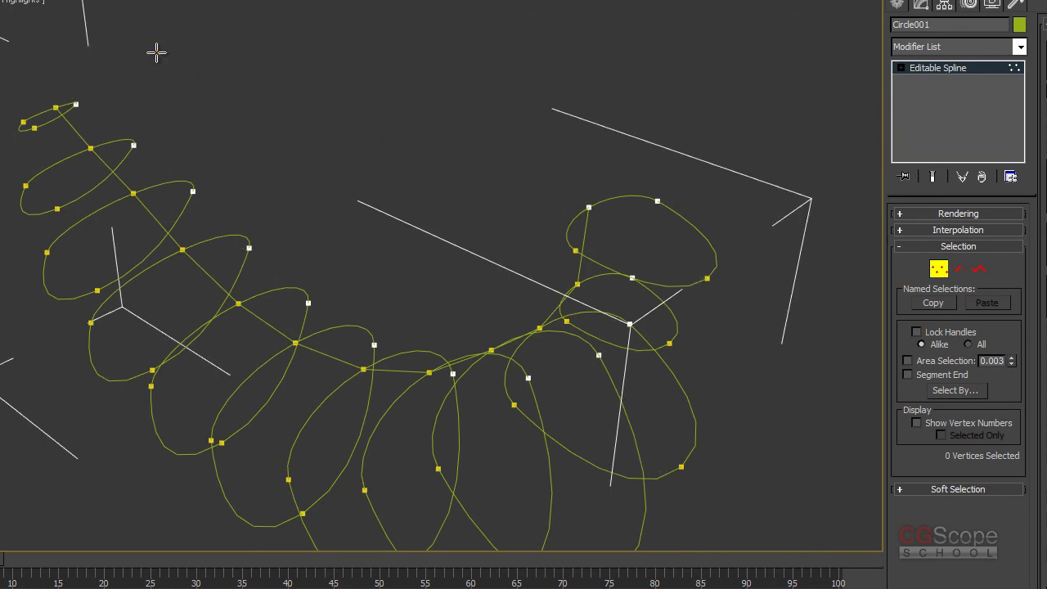
Orbit the cage upright and return to vertex editing with snapping toggled
{"action": "left_click", "coordinate": [939, 268]}
{"action": "mouse_move", "coordinate": [469, 332]}
{"action": "middle_mouse_down", "text": "alt"}
{"action": "mouse_move", "coordinate": [542, 351]}
{"action": "mouse_move", "coordinate": [603, 347]}
{"action": "middle_mouse_up", "text": "alt"}
{"action": "scroll", "coordinate": [518, 402], "scroll_direction": "down", "scroll_amount": 3}
{"action": "scroll", "coordinate": [544, 292], "scroll_direction": "up", "scroll_amount": 5}
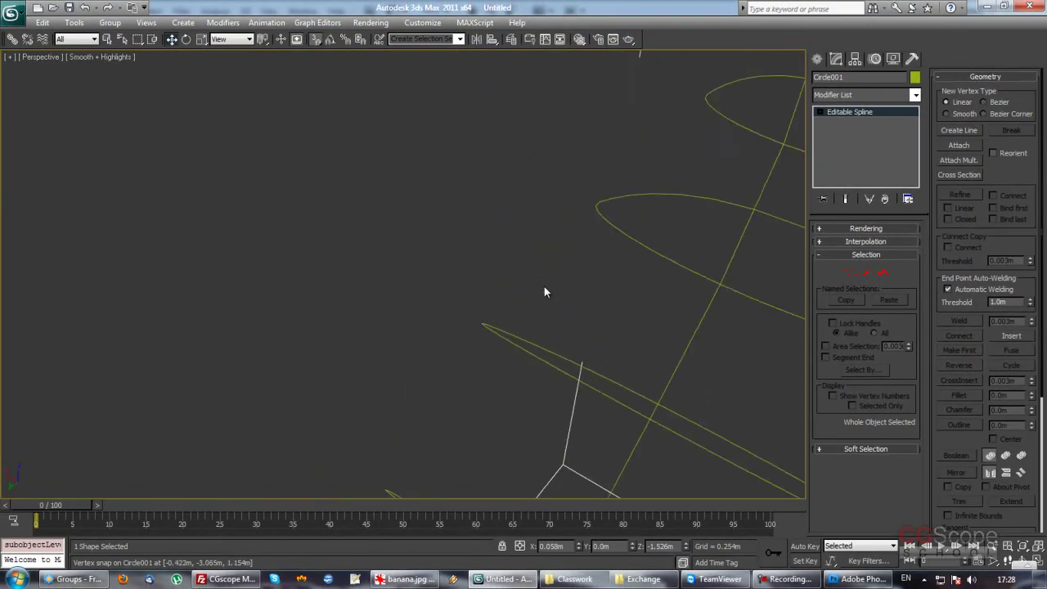
{"action": "scroll", "coordinate": [544, 292], "scroll_direction": "down", "scroll_amount": 3}
{"action": "mouse_move", "coordinate": [554, 251]}
{"action": "middle_mouse_down", "text": "alt"}
{"action": "mouse_move", "coordinate": [641, 273]}
{"action": "mouse_move", "coordinate": [644, 220]}
{"action": "mouse_move", "coordinate": [666, 220]}
{"action": "mouse_move", "coordinate": [646, 215]}
{"action": "middle_mouse_up", "text": "alt"}
{"action": "left_click", "coordinate": [851, 272]}
{"action": "key", "text": "s"}
{"action": "scroll", "coordinate": [649, 215], "scroll_direction": "up", "scroll_amount": 2}
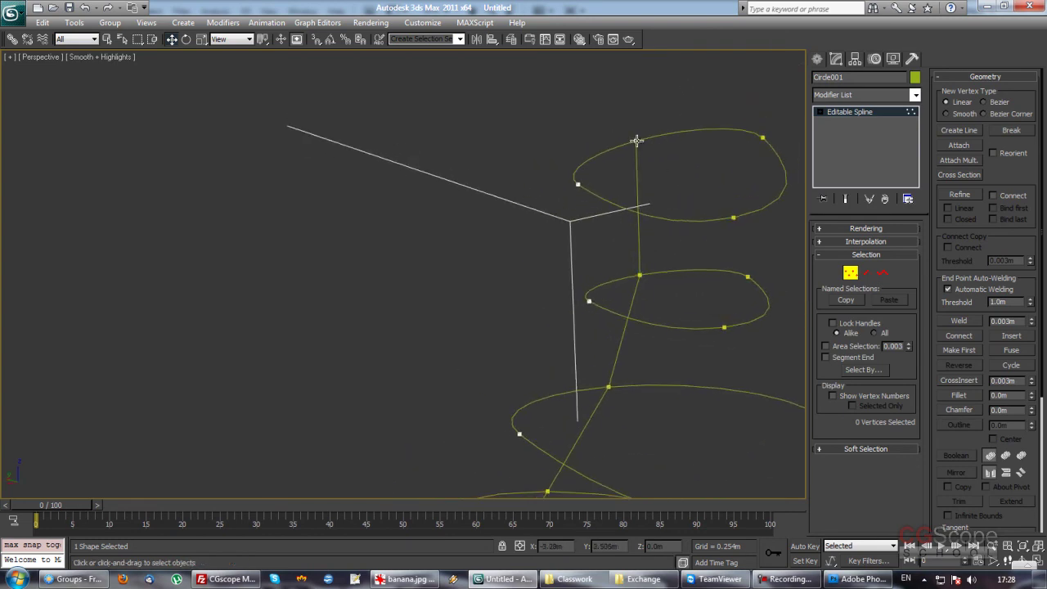
From an oblique view, snap-draw a second lengthwise line along another row of ring vertices
{"action": "mouse_move", "coordinate": [641, 273]}
{"action": "middle_mouse_down", "text": "alt"}
{"action": "mouse_move", "coordinate": [636, 196]}
{"action": "mouse_move", "coordinate": [628, 307]}
{"action": "middle_mouse_up", "text": "alt"}
{"action": "mouse_move", "coordinate": [472, 357]}
{"action": "middle_mouse_down", "text": "alt"}
{"action": "mouse_move", "coordinate": [476, 386]}
{"action": "mouse_move", "coordinate": [524, 232]}
{"action": "mouse_move", "coordinate": [461, 226]}
{"action": "mouse_move", "coordinate": [348, 282]}
{"action": "mouse_move", "coordinate": [483, 264]}
{"action": "mouse_move", "coordinate": [574, 303]}
{"action": "middle_mouse_up", "text": "alt"}
{"action": "mouse_move", "coordinate": [386, 276]}
{"action": "middle_mouse_down", "text": "alt"}
{"action": "mouse_move", "coordinate": [369, 234]}
{"action": "mouse_move", "coordinate": [334, 241]}
{"action": "mouse_move", "coordinate": [444, 293]}
{"action": "middle_mouse_up", "text": "alt"}
{"action": "mouse_move", "coordinate": [505, 309]}
{"action": "middle_mouse_down", "text": "alt"}
{"action": "mouse_move", "coordinate": [448, 276]}
{"action": "mouse_move", "coordinate": [518, 356]}
{"action": "mouse_move", "coordinate": [542, 350]}
{"action": "mouse_move", "coordinate": [520, 360]}
{"action": "mouse_move", "coordinate": [608, 243]}
{"action": "mouse_move", "coordinate": [389, 312]}
{"action": "mouse_move", "coordinate": [437, 196]}
{"action": "mouse_move", "coordinate": [419, 199]}
{"action": "mouse_move", "coordinate": [435, 194]}
{"action": "mouse_move", "coordinate": [471, 217]}
{"action": "mouse_move", "coordinate": [435, 251]}
{"action": "mouse_move", "coordinate": [468, 304]}
{"action": "mouse_move", "coordinate": [369, 265]}
{"action": "middle_mouse_up", "text": "alt"}
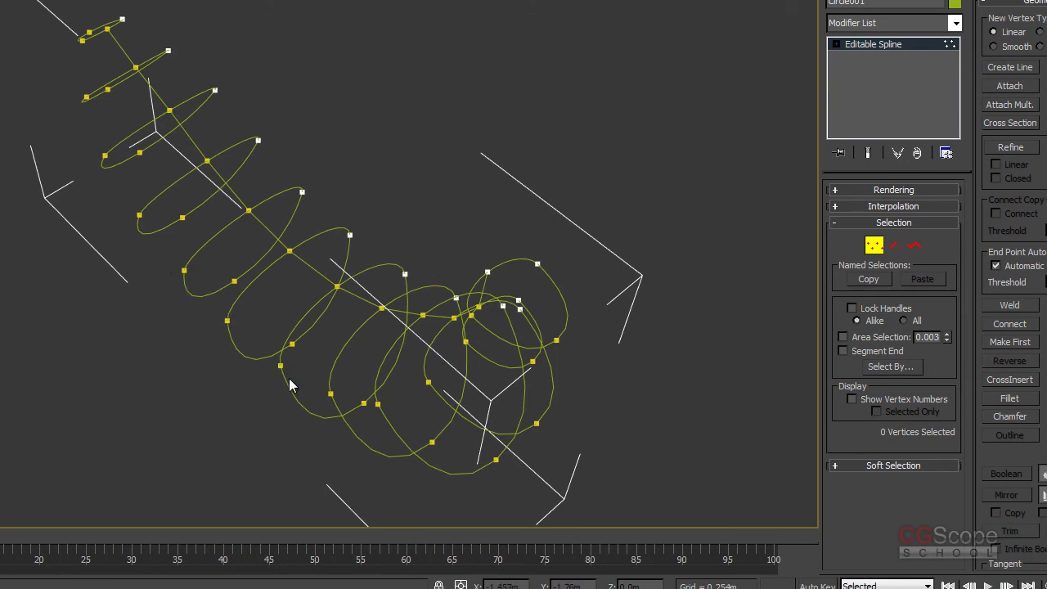
{"action": "mouse_move", "coordinate": [324, 395]}
{"action": "middle_mouse_down", "text": "alt"}
{"action": "mouse_move", "coordinate": [444, 383]}
{"action": "mouse_move", "coordinate": [340, 397]}
{"action": "middle_mouse_up", "text": "alt"}
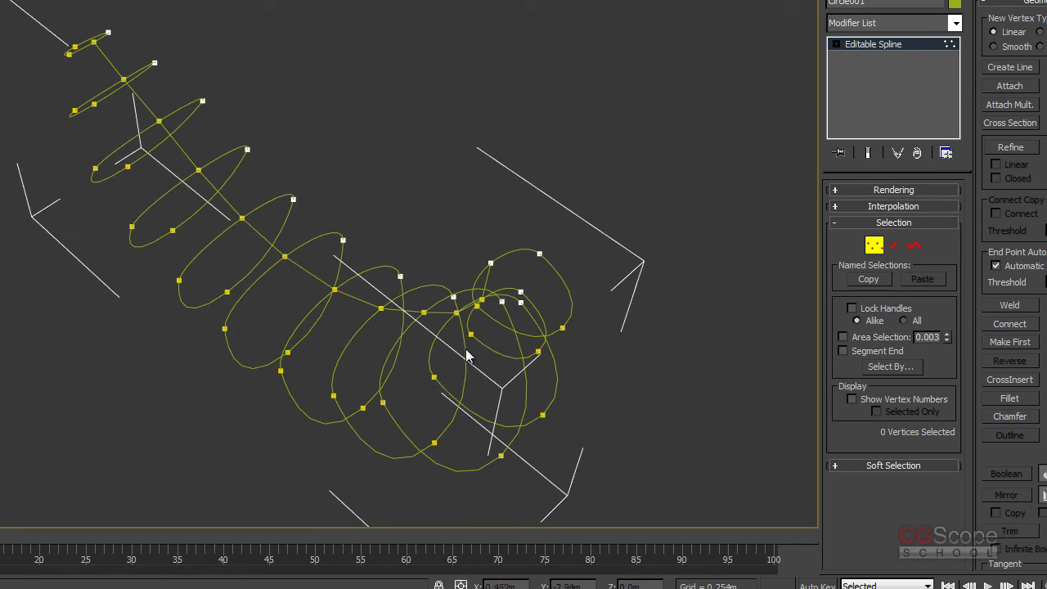
{"action": "middle_click_drag", "start_coordinate": [479, 307], "coordinate": [496, 319], "text": "alt"}
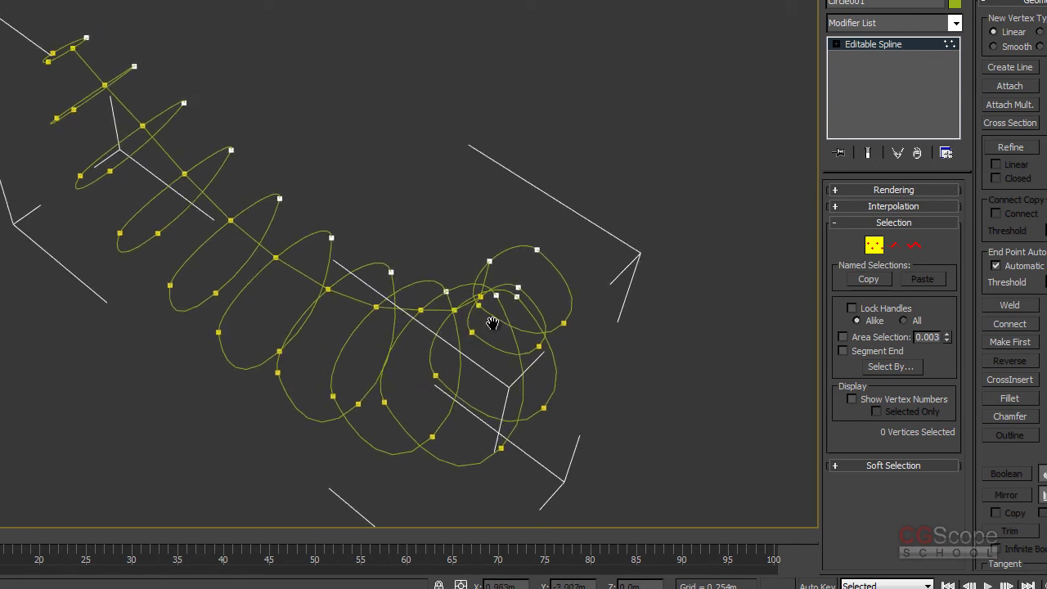
{"action": "left_click", "coordinate": [1019, 71]}
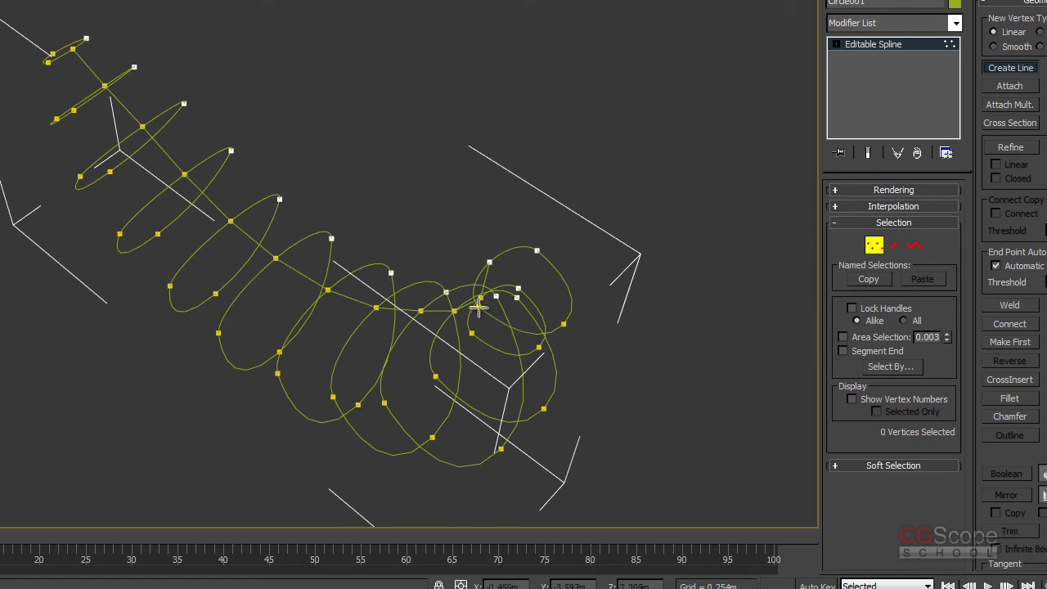
{"action": "left_click", "coordinate": [476, 306]}
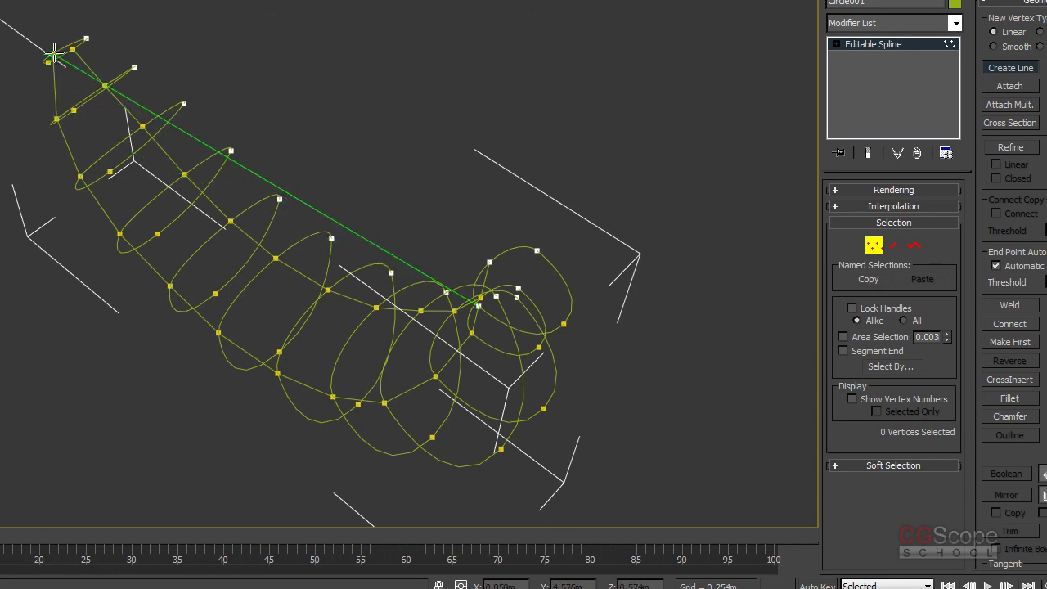
{"action": "right_click", "coordinate": [51, 54]}
Select the six vertices of the end ring and frame the view on them
{"action": "mouse_move", "coordinate": [217, 222]}
{"action": "middle_mouse_down", "text": "alt"}
{"action": "mouse_move", "coordinate": [297, 302]}
{"action": "mouse_move", "coordinate": [399, 273]}
{"action": "mouse_move", "coordinate": [477, 229]}
{"action": "middle_mouse_up", "text": "alt"}
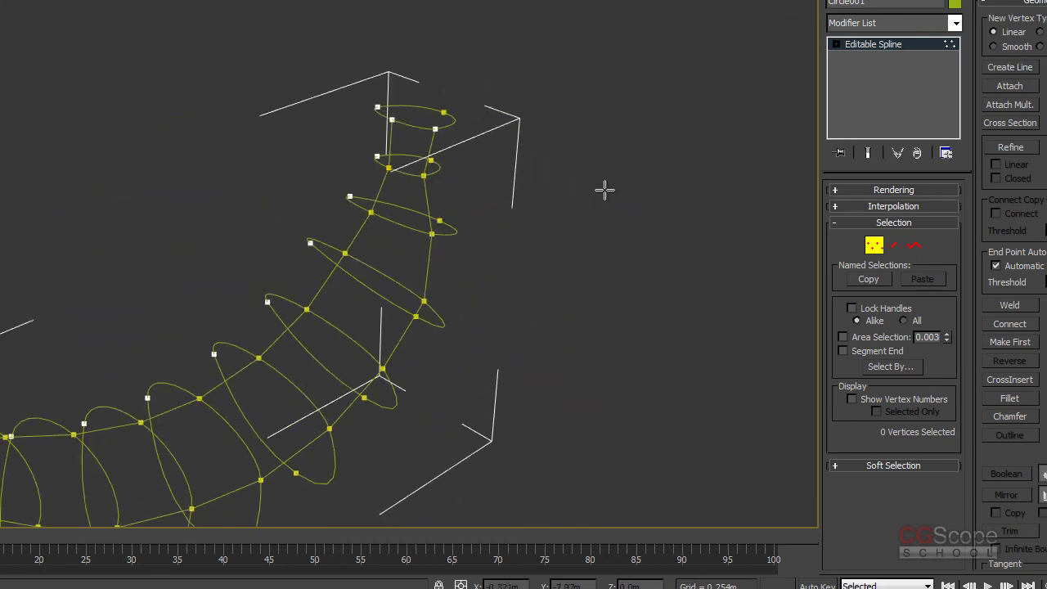
{"action": "mouse_move", "coordinate": [805, 213]}
{"action": "middle_mouse_down", "text": "alt"}
{"action": "mouse_move", "coordinate": [500, 288]}
{"action": "mouse_move", "coordinate": [486, 231]}
{"action": "mouse_move", "coordinate": [523, 210]}
{"action": "mouse_move", "coordinate": [549, 236]}
{"action": "mouse_move", "coordinate": [552, 158]}
{"action": "middle_mouse_up", "text": "alt"}
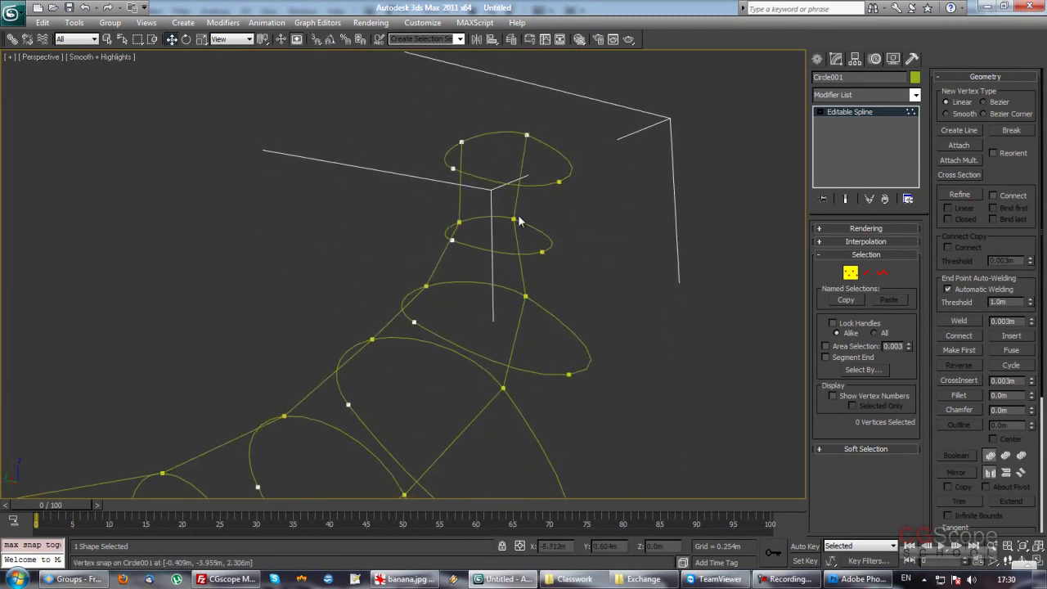
{"action": "mouse_move", "coordinate": [541, 365]}
{"action": "middle_mouse_down", "text": "alt"}
{"action": "mouse_move", "coordinate": [519, 425]}
{"action": "mouse_move", "coordinate": [494, 426]}
{"action": "mouse_move", "coordinate": [486, 388]}
{"action": "middle_mouse_up", "text": "alt"}
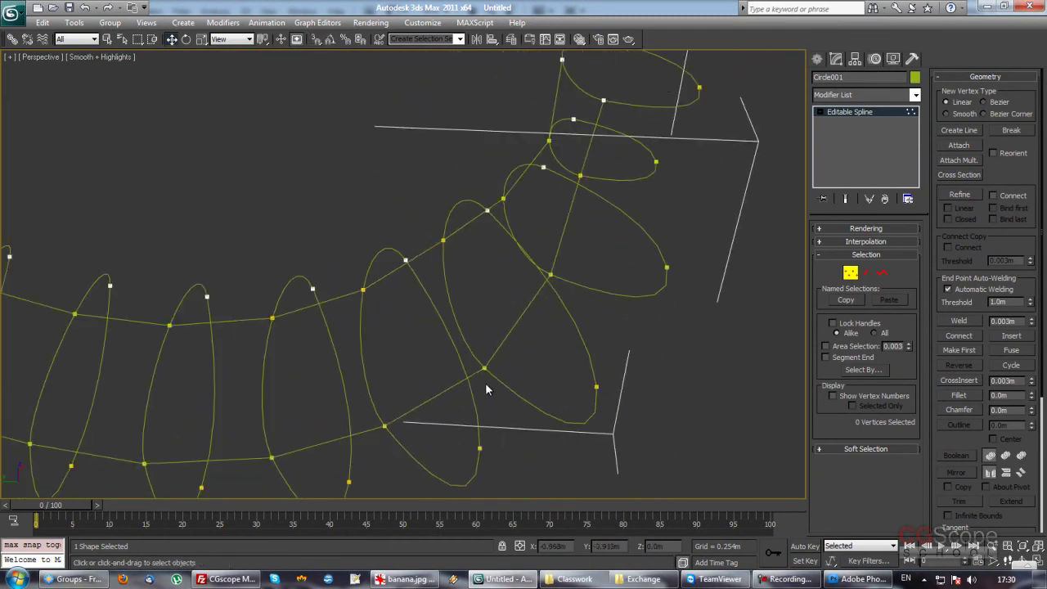
{"action": "middle_click_drag", "start_coordinate": [381, 426], "coordinate": [539, 251], "text": "alt"}
{"action": "mouse_move", "coordinate": [309, 307]}
{"action": "middle_mouse_down", "text": "alt"}
{"action": "mouse_move", "coordinate": [533, 344]}
{"action": "mouse_move", "coordinate": [538, 362]}
{"action": "mouse_move", "coordinate": [463, 327]}
{"action": "mouse_move", "coordinate": [559, 284]}
{"action": "mouse_move", "coordinate": [517, 261]}
{"action": "middle_mouse_up", "text": "alt"}
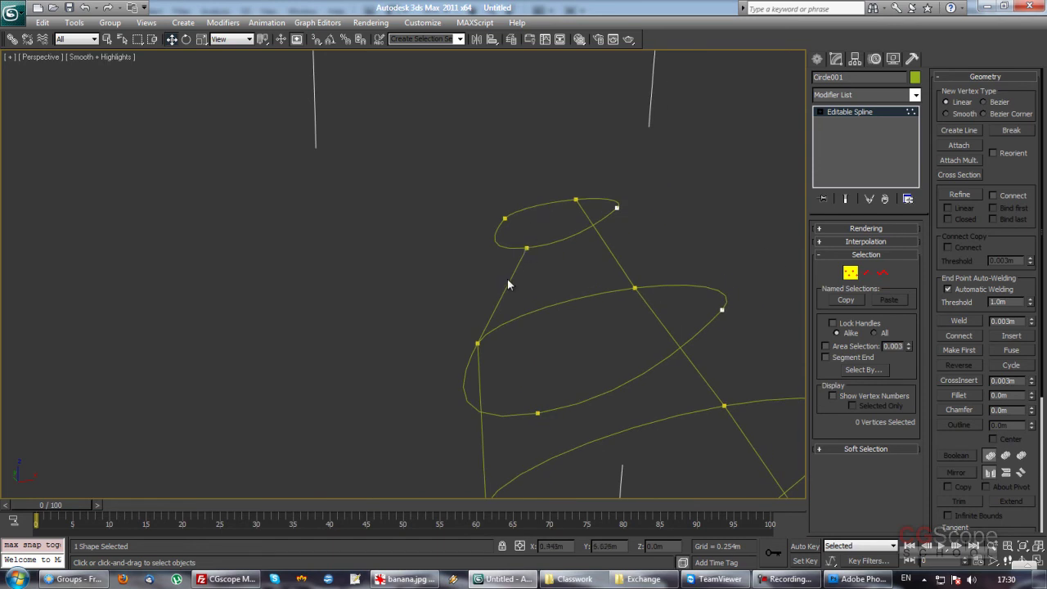
{"action": "scroll", "coordinate": [508, 284], "scroll_direction": "down", "scroll_amount": 5}
{"action": "left_click_drag", "start_coordinate": [385, 212], "coordinate": [485, 283]}
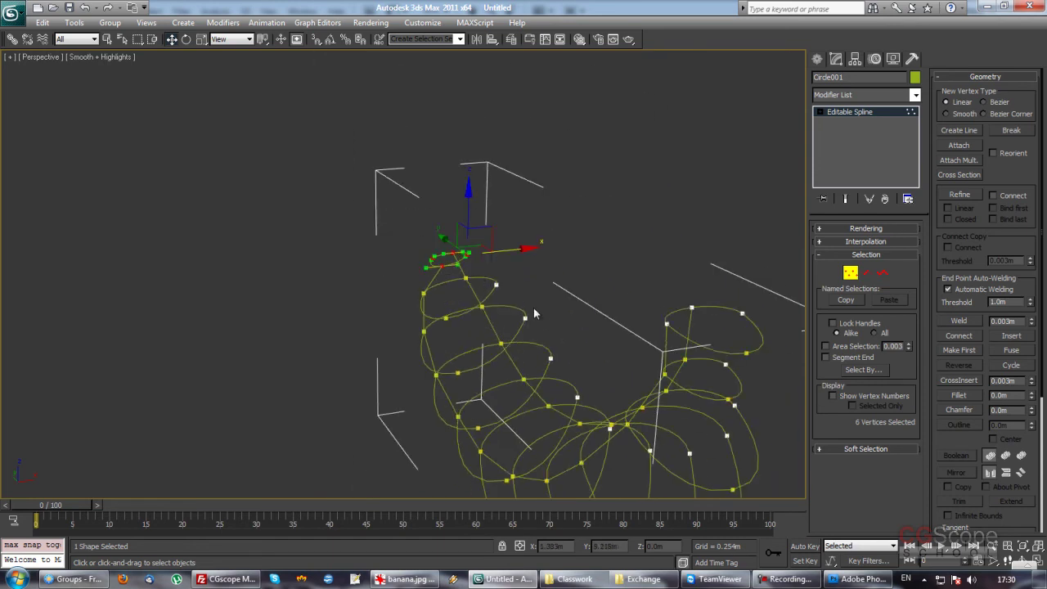
{"action": "key", "text": "z"}
{"action": "mouse_move", "coordinate": [530, 362]}
{"action": "middle_mouse_down", "text": "alt"}
{"action": "mouse_move", "coordinate": [527, 389]}
{"action": "mouse_move", "coordinate": [449, 382]}
{"action": "mouse_move", "coordinate": [621, 390]}
{"action": "mouse_move", "coordinate": [643, 332]}
{"action": "mouse_move", "coordinate": [663, 347]}
{"action": "middle_mouse_up", "text": "alt"}
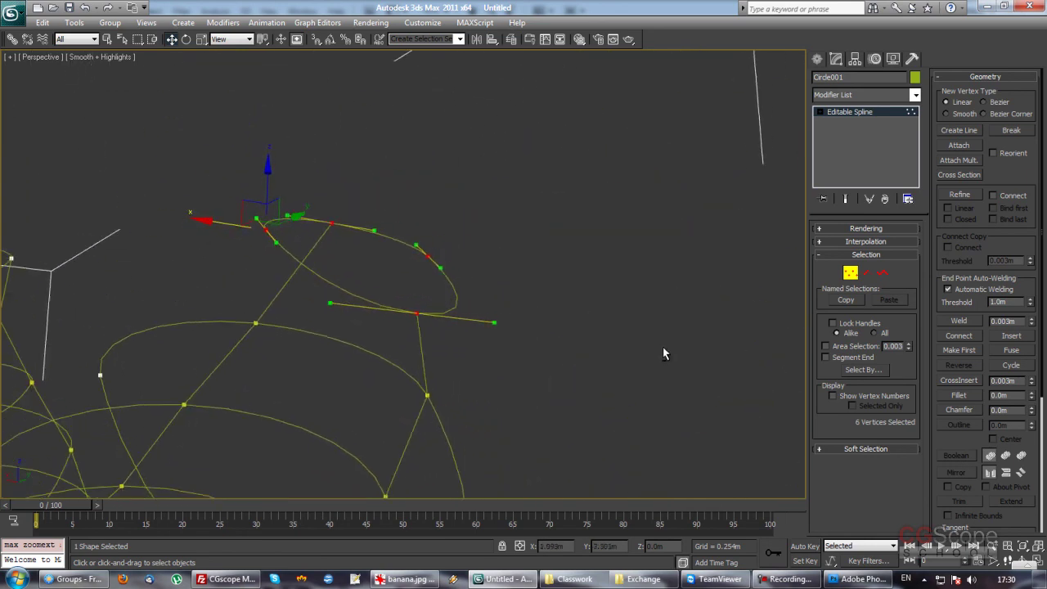
{"action": "mouse_move", "coordinate": [367, 262]}
{"action": "middle_mouse_down", "text": "alt"}
{"action": "mouse_move", "coordinate": [365, 300]}
{"action": "mouse_move", "coordinate": [398, 322]}
{"action": "middle_mouse_up", "text": "alt"}
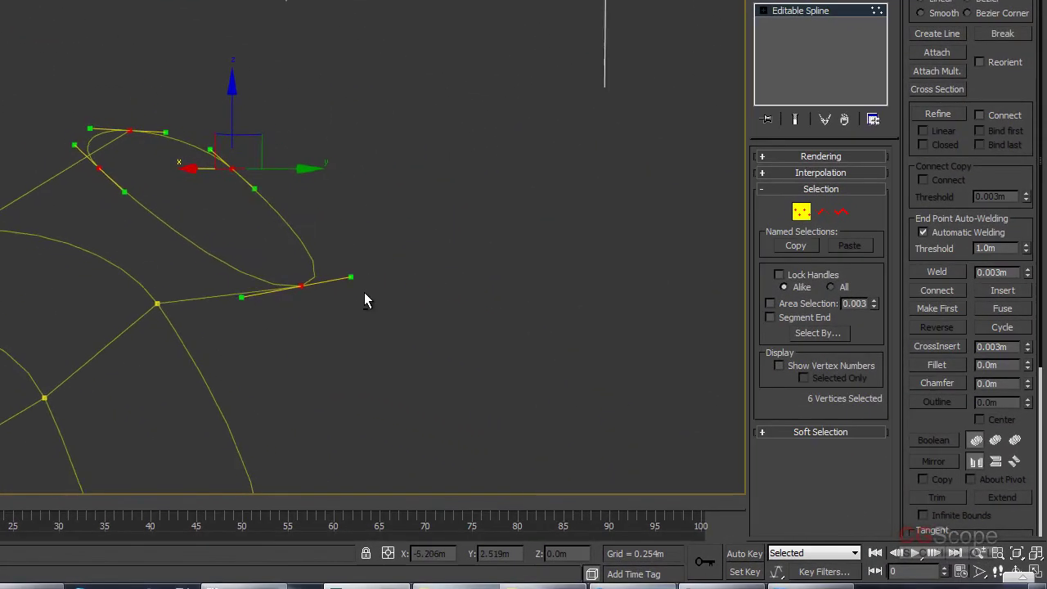
Snap the line's end vertex onto the ring's top vertex, then deselect and orbit the cage
{"action": "left_click", "coordinate": [398, 323]}
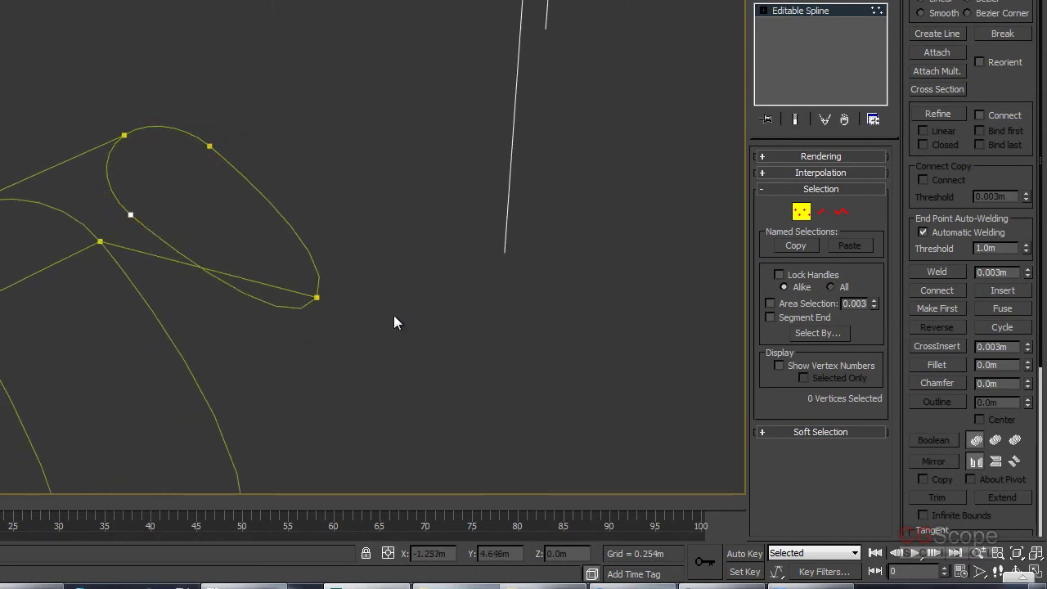
{"action": "left_click", "coordinate": [316, 303]}
{"action": "mouse_move", "coordinate": [338, 303]}
{"action": "middle_mouse_down", "text": "alt"}
{"action": "mouse_move", "coordinate": [383, 355]}
{"action": "mouse_move", "coordinate": [336, 304]}
{"action": "mouse_move", "coordinate": [339, 320]}
{"action": "mouse_move", "coordinate": [306, 306]}
{"action": "mouse_move", "coordinate": [221, 318]}
{"action": "mouse_move", "coordinate": [331, 306]}
{"action": "middle_mouse_up", "text": "alt"}
{"action": "key", "text": "ctrl+z"}
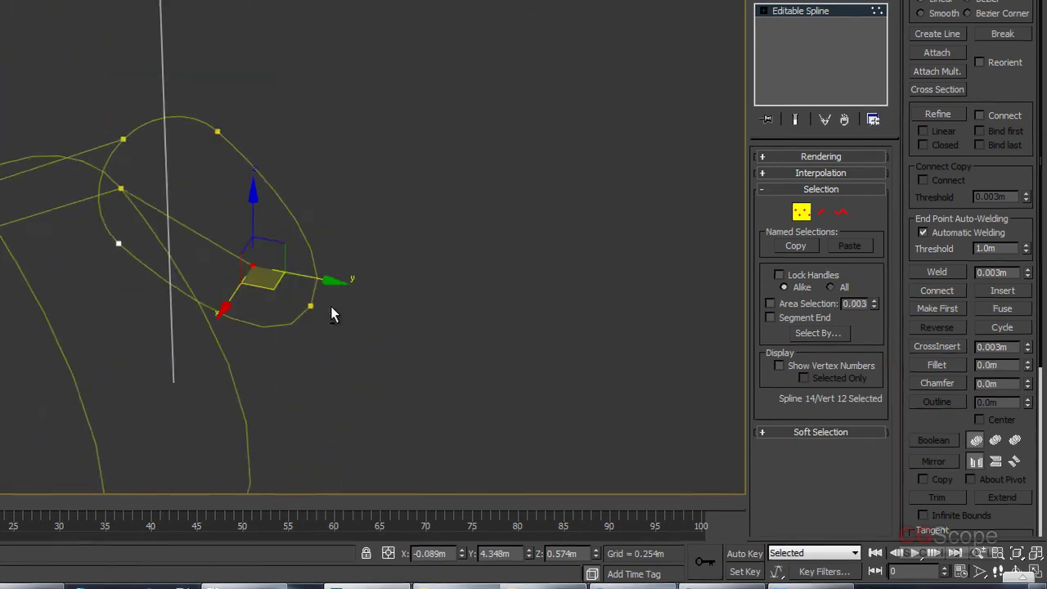
{"action": "mouse_move", "coordinate": [496, 351]}
{"action": "middle_mouse_down", "text": "alt"}
{"action": "mouse_move", "coordinate": [470, 357]}
{"action": "mouse_move", "coordinate": [421, 320]}
{"action": "middle_mouse_up", "text": "alt"}
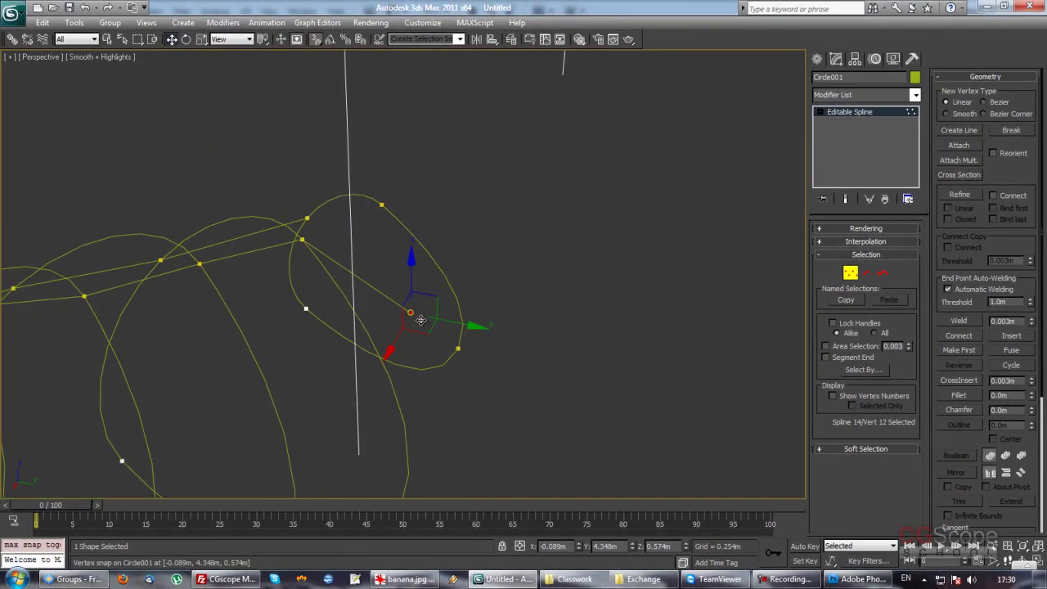
{"action": "left_click_drag", "start_coordinate": [409, 314], "coordinate": [382, 206]}
{"action": "left_click", "coordinate": [566, 225]}
{"action": "mouse_move", "coordinate": [566, 225]}
{"action": "middle_mouse_down", "text": "alt"}
{"action": "mouse_move", "coordinate": [574, 286]}
{"action": "mouse_move", "coordinate": [514, 262]}
{"action": "middle_mouse_up", "text": "alt"}
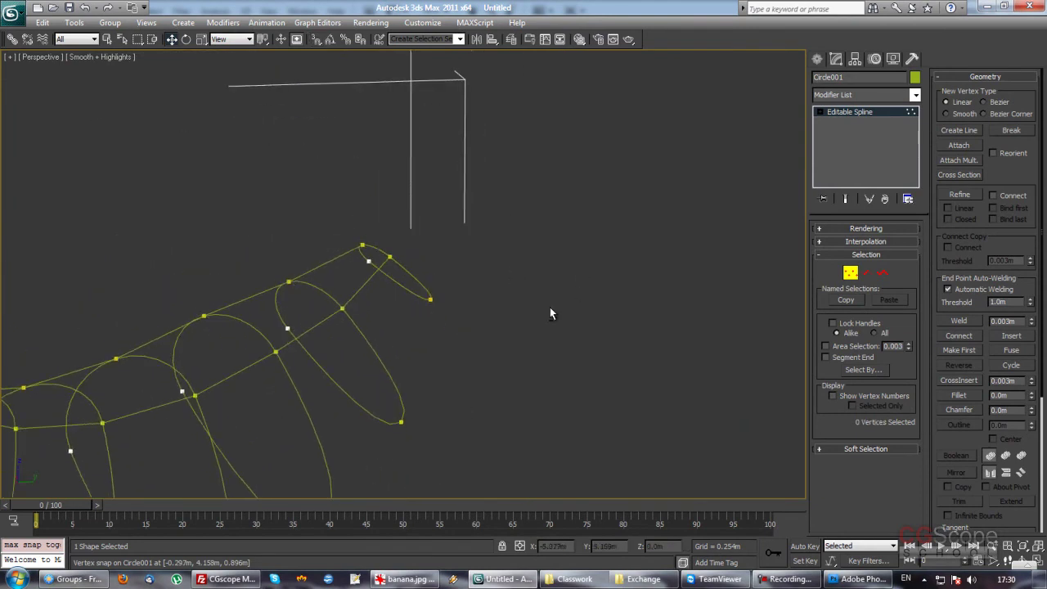
{"action": "middle_click_drag", "start_coordinate": [549, 307], "coordinate": [440, 310], "text": "alt"}
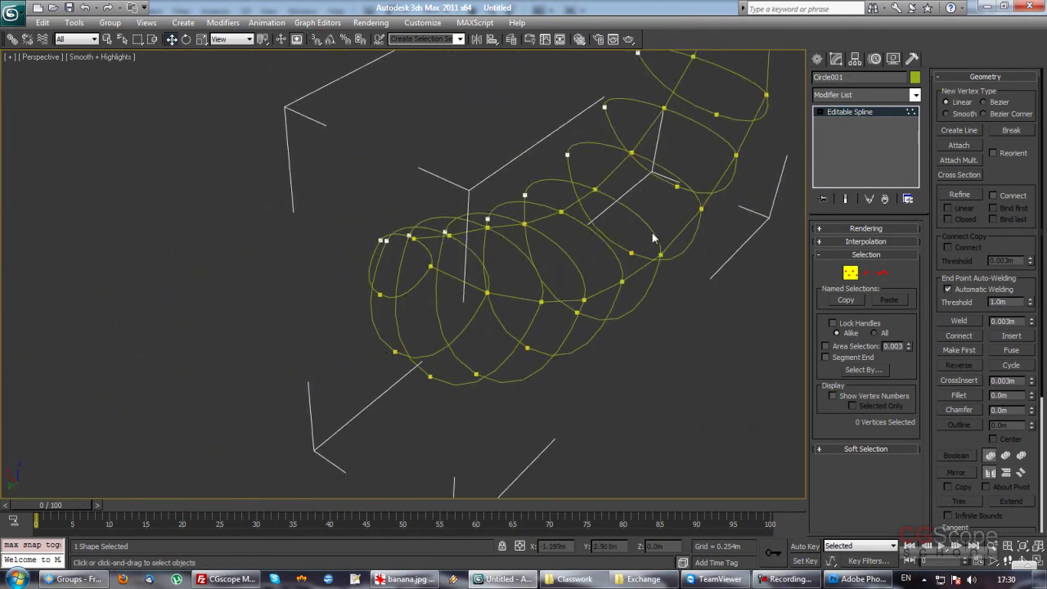
{"action": "middle_click_drag", "start_coordinate": [652, 232], "coordinate": [512, 260], "text": "alt"}
{"action": "mouse_move", "coordinate": [459, 321]}
{"action": "middle_mouse_down"}
{"action": "mouse_move", "coordinate": [473, 336]}
{"action": "mouse_move", "coordinate": [464, 361]}
{"action": "mouse_move", "coordinate": [583, 357]}
{"action": "mouse_move", "coordinate": [484, 326]}
{"action": "mouse_move", "coordinate": [552, 340]}
{"action": "mouse_move", "coordinate": [564, 330]}
{"action": "mouse_move", "coordinate": [524, 346]}
{"action": "mouse_move", "coordinate": [508, 425]}
{"action": "mouse_move", "coordinate": [545, 306]}
{"action": "mouse_move", "coordinate": [550, 189]}
{"action": "middle_mouse_up"}
Start a line at a snapped vertex, then cancel the unfinished segment
{"action": "middle_click_drag", "start_coordinate": [349, 250], "coordinate": [382, 257], "text": "alt"}
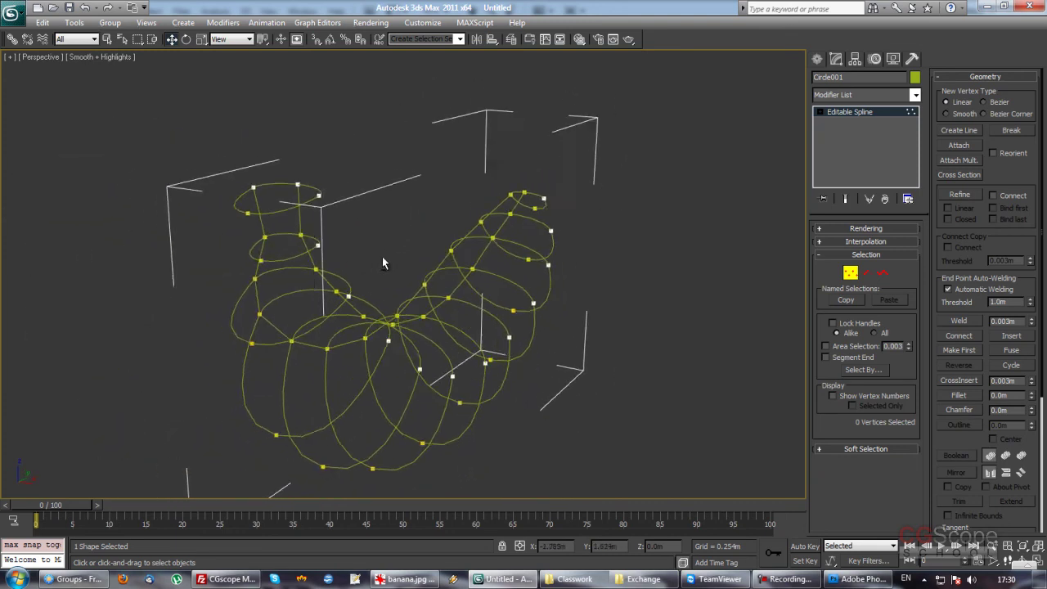
{"action": "right_click", "coordinate": [400, 210]}
{"action": "left_click", "coordinate": [194, 223]}
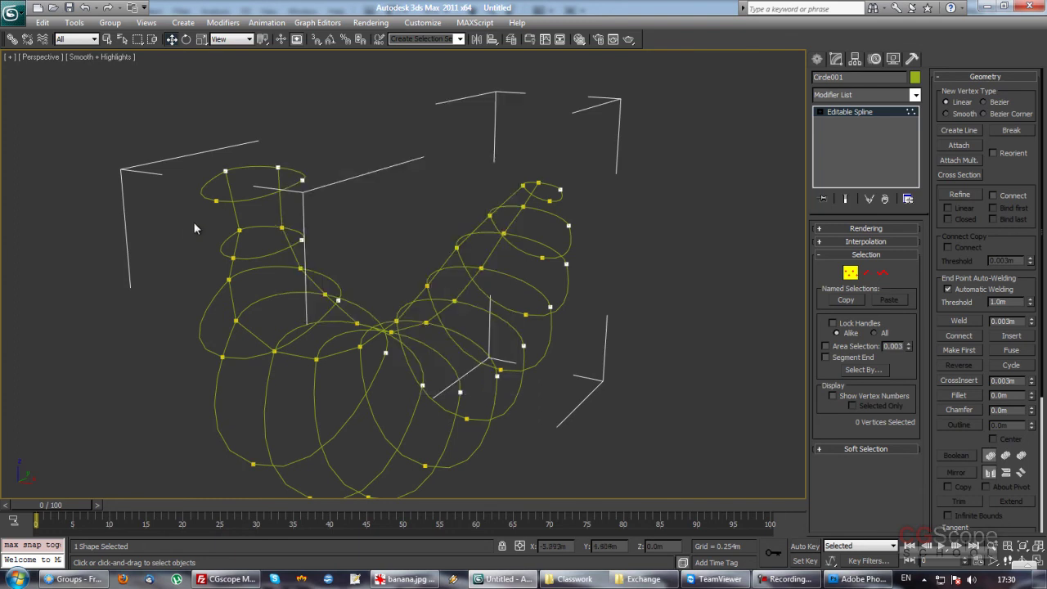
{"action": "scroll", "coordinate": [423, 201], "scroll_direction": "up", "scroll_amount": 1}
{"action": "scroll", "coordinate": [407, 209], "scroll_direction": "up", "scroll_amount": 1}
{"action": "scroll", "coordinate": [407, 210], "scroll_direction": "up", "scroll_amount": 1}
{"action": "scroll", "coordinate": [411, 218], "scroll_direction": "up", "scroll_amount": 1}
{"action": "scroll", "coordinate": [411, 218], "scroll_direction": "down", "scroll_amount": 1}
{"action": "scroll", "coordinate": [428, 210], "scroll_direction": "down", "scroll_amount": 1}
{"action": "scroll", "coordinate": [432, 210], "scroll_direction": "down", "scroll_amount": 1}
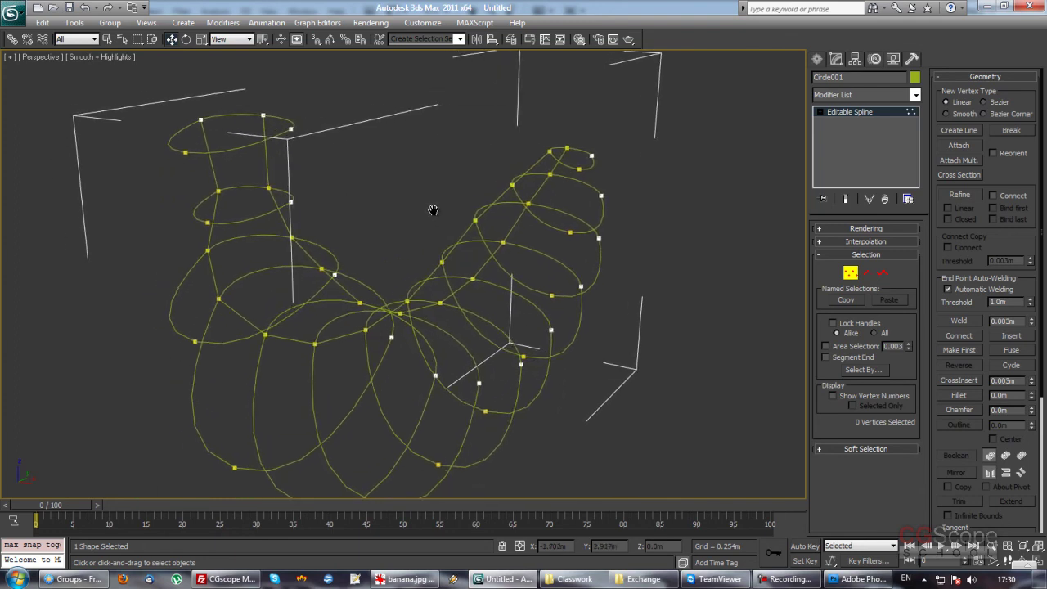
{"action": "scroll", "coordinate": [432, 211], "scroll_direction": "down", "scroll_amount": 1}
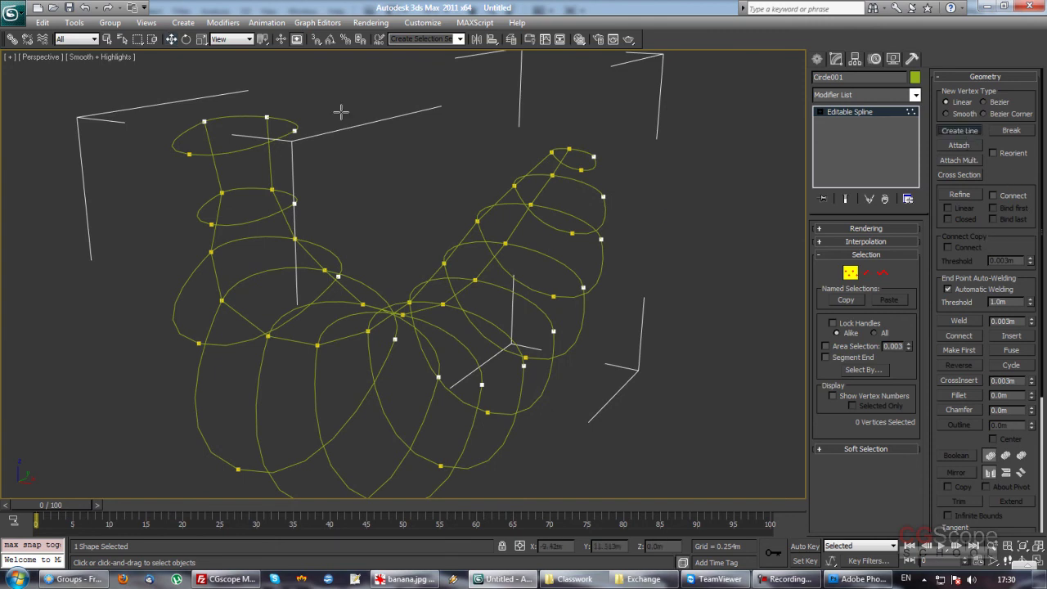
{"action": "left_click", "coordinate": [292, 131]}
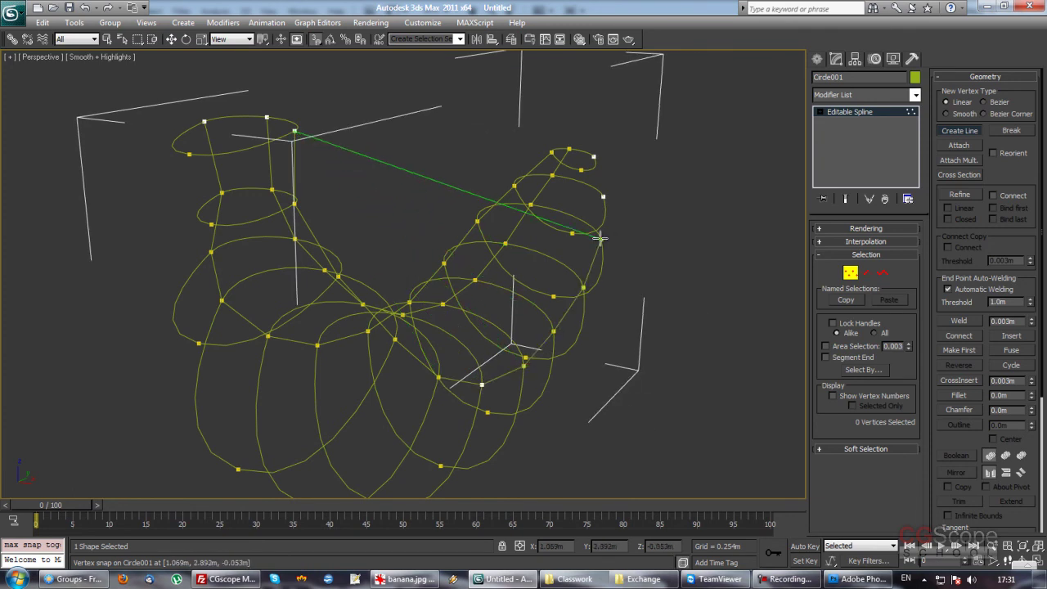
{"action": "right_click", "coordinate": [593, 156]}
Draw a new line anchored on an end-ring vertex, its first segment stretching across the cage
{"action": "mouse_move", "coordinate": [679, 239]}
{"action": "middle_mouse_down", "text": "alt"}
{"action": "mouse_move", "coordinate": [572, 325]}
{"action": "mouse_move", "coordinate": [456, 309]}
{"action": "mouse_move", "coordinate": [507, 192]}
{"action": "middle_mouse_up", "text": "alt"}
{"action": "scroll", "coordinate": [552, 293], "scroll_direction": "up", "scroll_amount": 1}
{"action": "scroll", "coordinate": [549, 288], "scroll_direction": "up", "scroll_amount": 3}
{"action": "scroll", "coordinate": [546, 283], "scroll_direction": "up", "scroll_amount": 3}
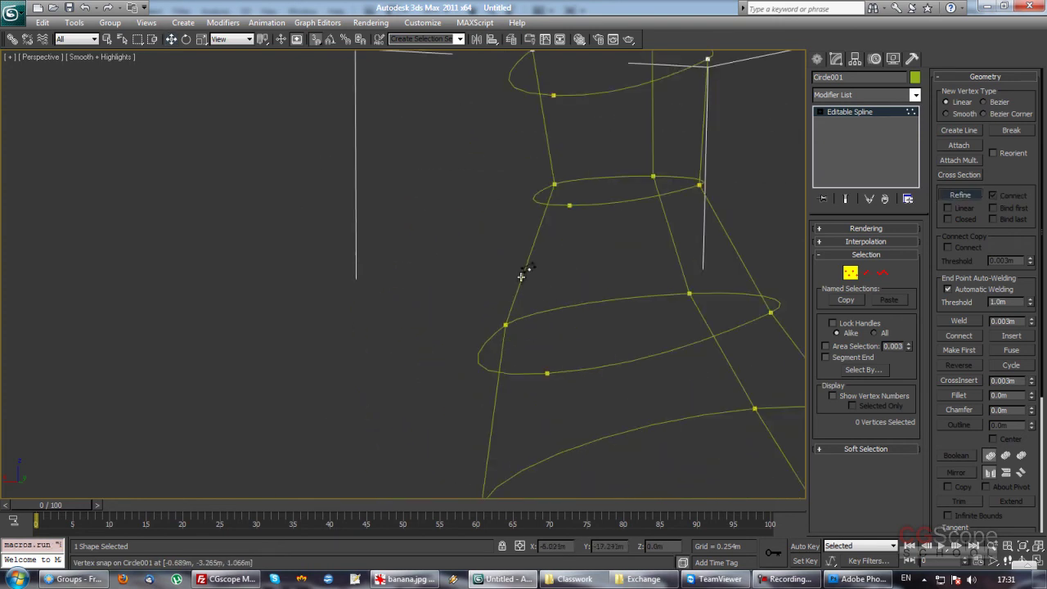
{"action": "scroll", "coordinate": [524, 268], "scroll_direction": "down", "scroll_amount": 3}
{"action": "right_click", "coordinate": [501, 260]}
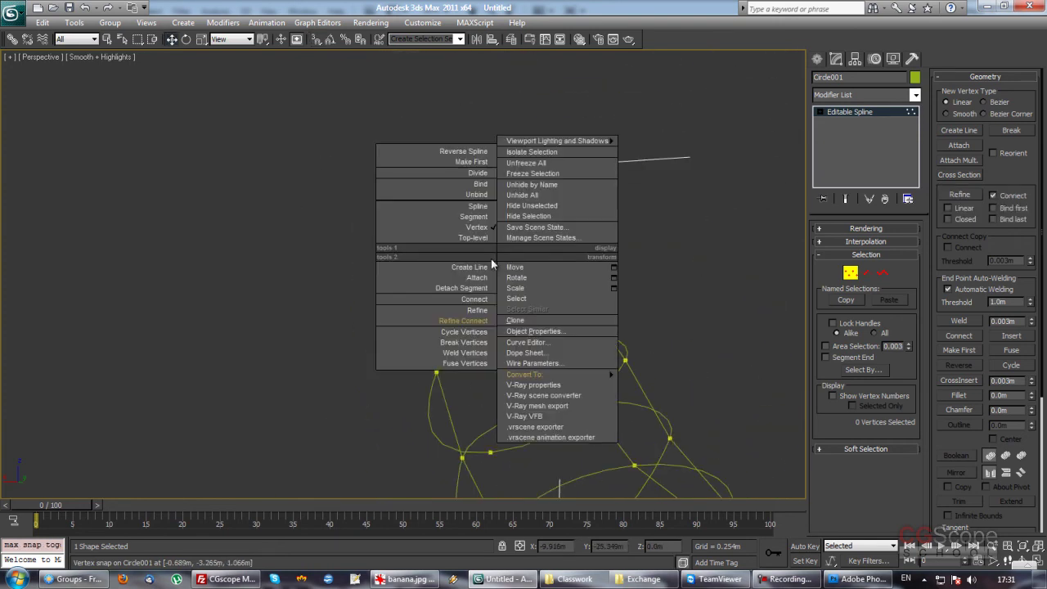
{"action": "mouse_move", "coordinate": [312, 240]}
{"action": "middle_mouse_down", "text": "alt"}
{"action": "mouse_move", "coordinate": [421, 270]}
{"action": "mouse_move", "coordinate": [518, 414]}
{"action": "mouse_move", "coordinate": [468, 360]}
{"action": "mouse_move", "coordinate": [429, 278]}
{"action": "middle_mouse_up", "text": "alt"}
{"action": "mouse_move", "coordinate": [491, 450]}
{"action": "middle_mouse_down"}
{"action": "mouse_move", "coordinate": [401, 212]}
{"action": "mouse_move", "coordinate": [446, 363]}
{"action": "mouse_move", "coordinate": [368, 213]}
{"action": "mouse_move", "coordinate": [393, 295]}
{"action": "mouse_move", "coordinate": [418, 327]}
{"action": "mouse_move", "coordinate": [395, 328]}
{"action": "mouse_move", "coordinate": [434, 345]}
{"action": "mouse_move", "coordinate": [426, 287]}
{"action": "mouse_move", "coordinate": [407, 293]}
{"action": "mouse_move", "coordinate": [396, 277]}
{"action": "middle_mouse_up"}
{"action": "mouse_move", "coordinate": [532, 253]}
{"action": "middle_mouse_down", "text": "alt"}
{"action": "mouse_move", "coordinate": [435, 346]}
{"action": "mouse_move", "coordinate": [516, 306]}
{"action": "mouse_move", "coordinate": [562, 374]}
{"action": "mouse_move", "coordinate": [548, 368]}
{"action": "mouse_move", "coordinate": [603, 292]}
{"action": "mouse_move", "coordinate": [587, 315]}
{"action": "mouse_move", "coordinate": [505, 270]}
{"action": "mouse_move", "coordinate": [505, 355]}
{"action": "mouse_move", "coordinate": [528, 328]}
{"action": "mouse_move", "coordinate": [406, 283]}
{"action": "middle_mouse_up", "text": "alt"}
{"action": "mouse_move", "coordinate": [492, 381]}
{"action": "middle_mouse_down", "text": "alt"}
{"action": "mouse_move", "coordinate": [511, 325]}
{"action": "mouse_move", "coordinate": [409, 369]}
{"action": "mouse_move", "coordinate": [518, 327]}
{"action": "mouse_move", "coordinate": [427, 366]}
{"action": "mouse_move", "coordinate": [497, 366]}
{"action": "mouse_move", "coordinate": [489, 359]}
{"action": "mouse_move", "coordinate": [561, 300]}
{"action": "mouse_move", "coordinate": [535, 248]}
{"action": "mouse_move", "coordinate": [549, 299]}
{"action": "mouse_move", "coordinate": [505, 303]}
{"action": "mouse_move", "coordinate": [522, 294]}
{"action": "mouse_move", "coordinate": [509, 267]}
{"action": "mouse_move", "coordinate": [554, 346]}
{"action": "mouse_move", "coordinate": [540, 336]}
{"action": "mouse_move", "coordinate": [573, 325]}
{"action": "mouse_move", "coordinate": [610, 343]}
{"action": "mouse_move", "coordinate": [573, 335]}
{"action": "mouse_move", "coordinate": [566, 351]}
{"action": "mouse_move", "coordinate": [545, 325]}
{"action": "mouse_move", "coordinate": [538, 341]}
{"action": "middle_mouse_up", "text": "alt"}
{"action": "mouse_move", "coordinate": [440, 253]}
{"action": "middle_mouse_down", "text": "alt"}
{"action": "mouse_move", "coordinate": [493, 240]}
{"action": "mouse_move", "coordinate": [454, 265]}
{"action": "mouse_move", "coordinate": [527, 260]}
{"action": "middle_mouse_up", "text": "alt"}
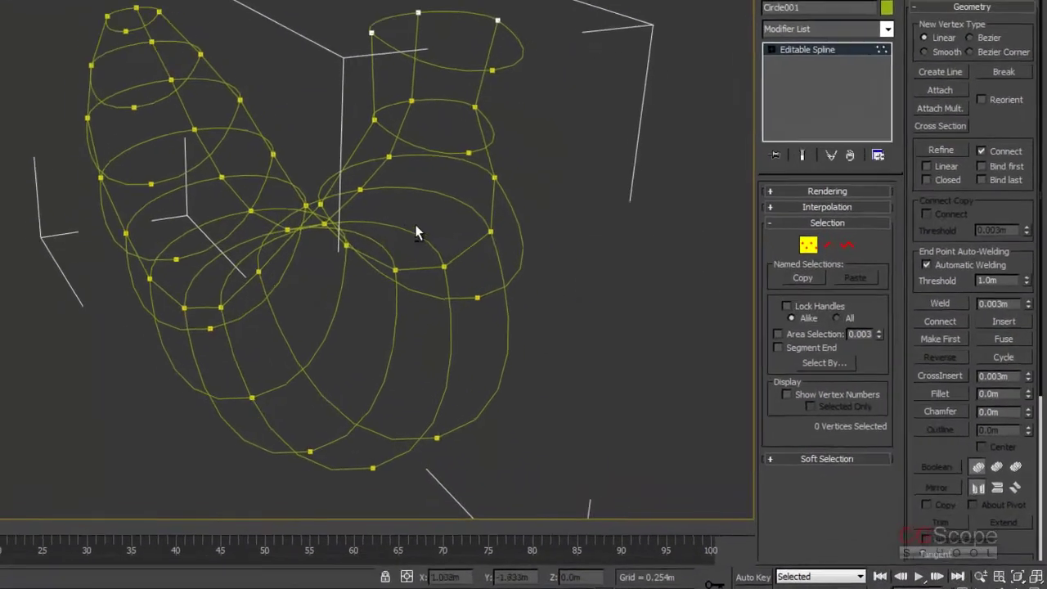
{"action": "mouse_move", "coordinate": [416, 232]}
{"action": "middle_mouse_down", "text": "alt"}
{"action": "mouse_move", "coordinate": [395, 234]}
{"action": "mouse_move", "coordinate": [406, 249]}
{"action": "mouse_move", "coordinate": [402, 234]}
{"action": "mouse_move", "coordinate": [181, 113]}
{"action": "middle_mouse_up", "text": "alt"}
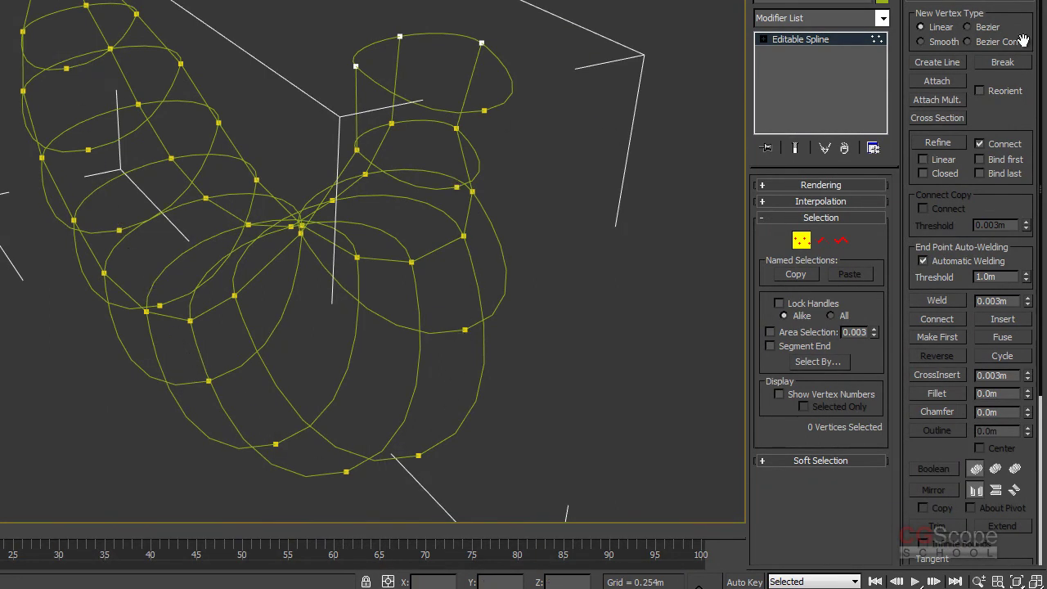
{"action": "left_click", "coordinate": [946, 59]}
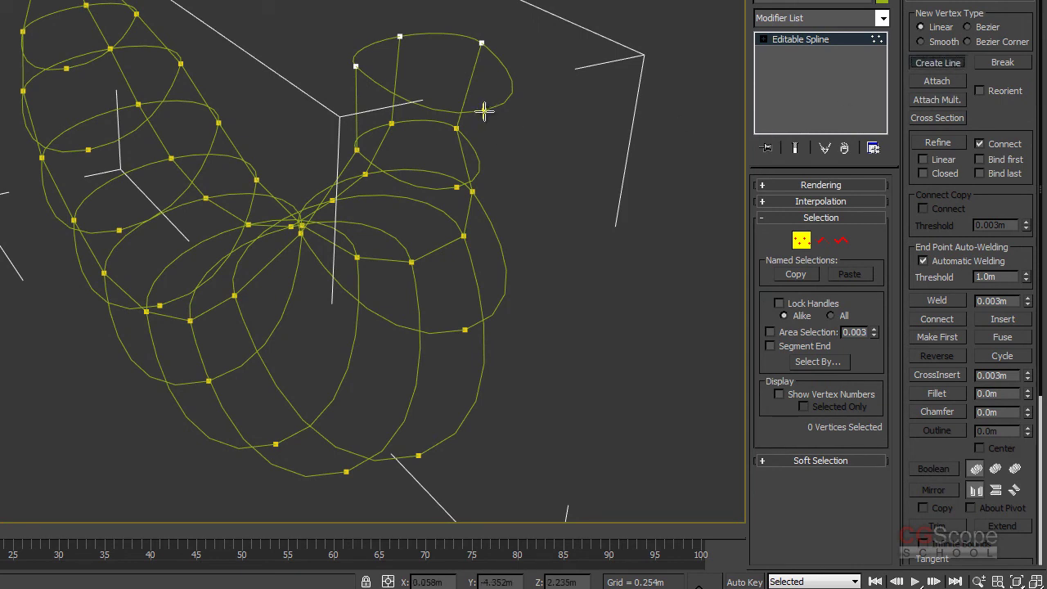
{"action": "left_click", "coordinate": [484, 111]}
{"action": "left_click", "coordinate": [457, 186]}
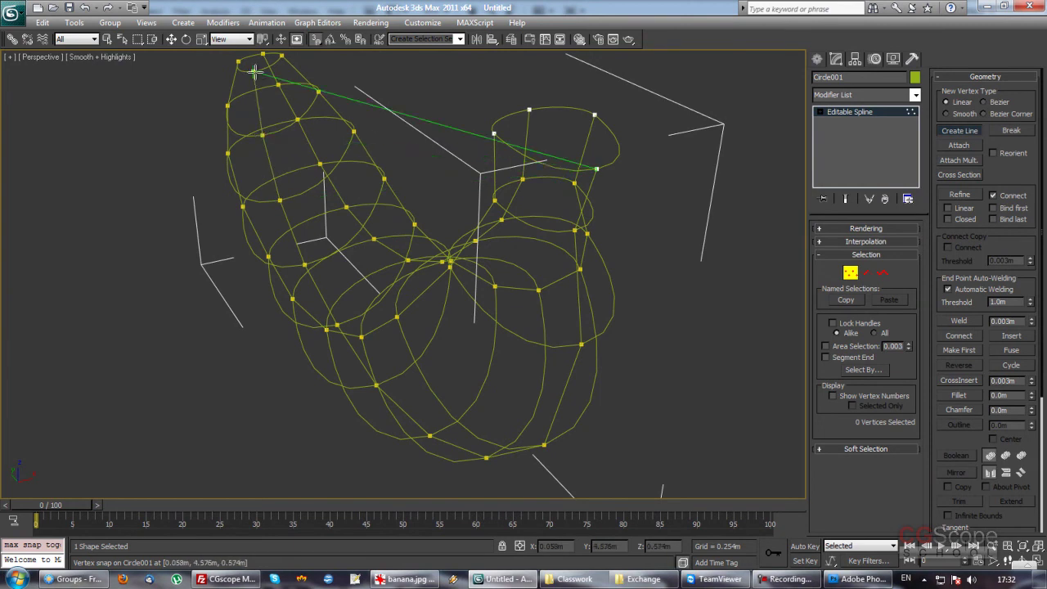
End the line and orbit around to inspect the lengthwise rails through every ring
{"action": "right_click", "coordinate": [257, 136]}
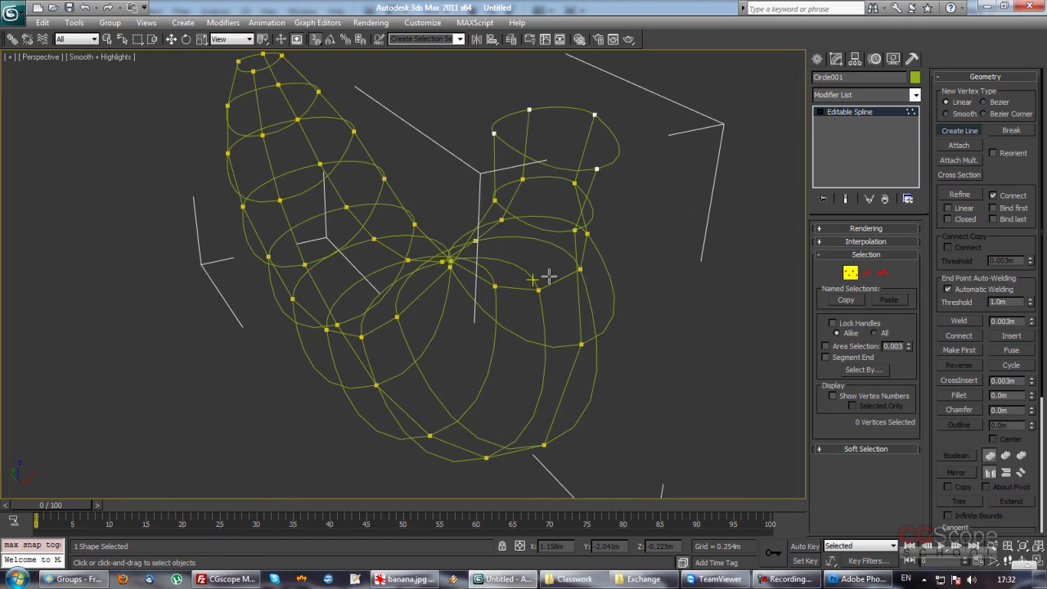
{"action": "mouse_move", "coordinate": [548, 276]}
{"action": "middle_mouse_down", "text": "alt"}
{"action": "mouse_move", "coordinate": [563, 346]}
{"action": "mouse_move", "coordinate": [559, 309]}
{"action": "mouse_move", "coordinate": [510, 297]}
{"action": "middle_mouse_up", "text": "alt"}
{"action": "mouse_move", "coordinate": [608, 215]}
{"action": "middle_mouse_down", "text": "alt"}
{"action": "mouse_move", "coordinate": [574, 252]}
{"action": "mouse_move", "coordinate": [638, 235]}
{"action": "mouse_move", "coordinate": [611, 105]}
{"action": "middle_mouse_up", "text": "alt"}
{"action": "scroll", "coordinate": [587, 256], "scroll_direction": "up", "scroll_amount": 2}
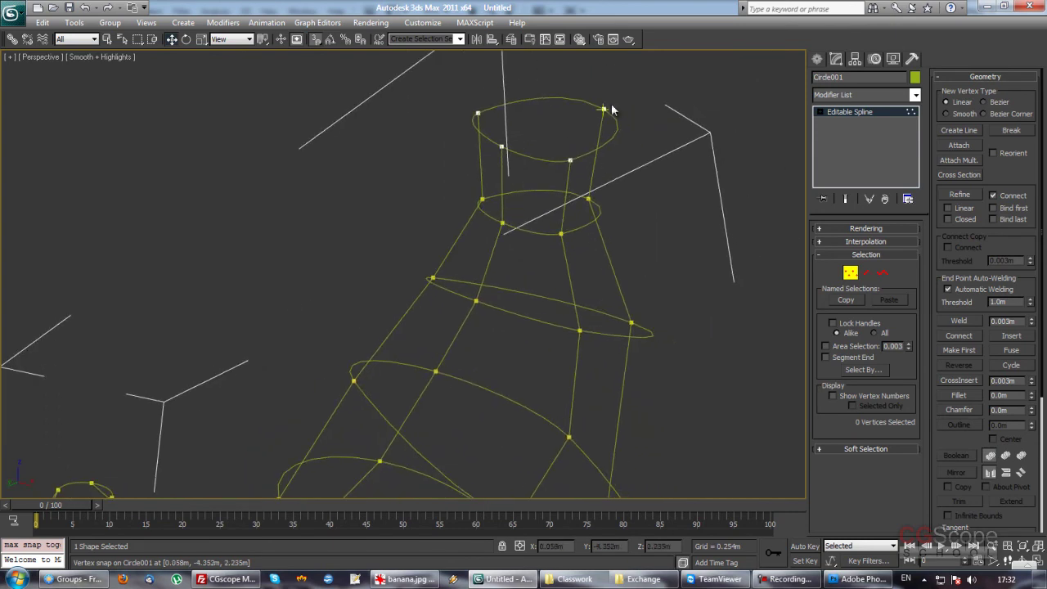
{"action": "mouse_move", "coordinate": [594, 226]}
{"action": "middle_mouse_down", "text": "alt"}
{"action": "mouse_move", "coordinate": [678, 442]}
{"action": "mouse_move", "coordinate": [685, 292]}
{"action": "mouse_move", "coordinate": [636, 246]}
{"action": "mouse_move", "coordinate": [568, 289]}
{"action": "mouse_move", "coordinate": [567, 351]}
{"action": "mouse_move", "coordinate": [493, 348]}
{"action": "middle_mouse_up", "text": "alt"}
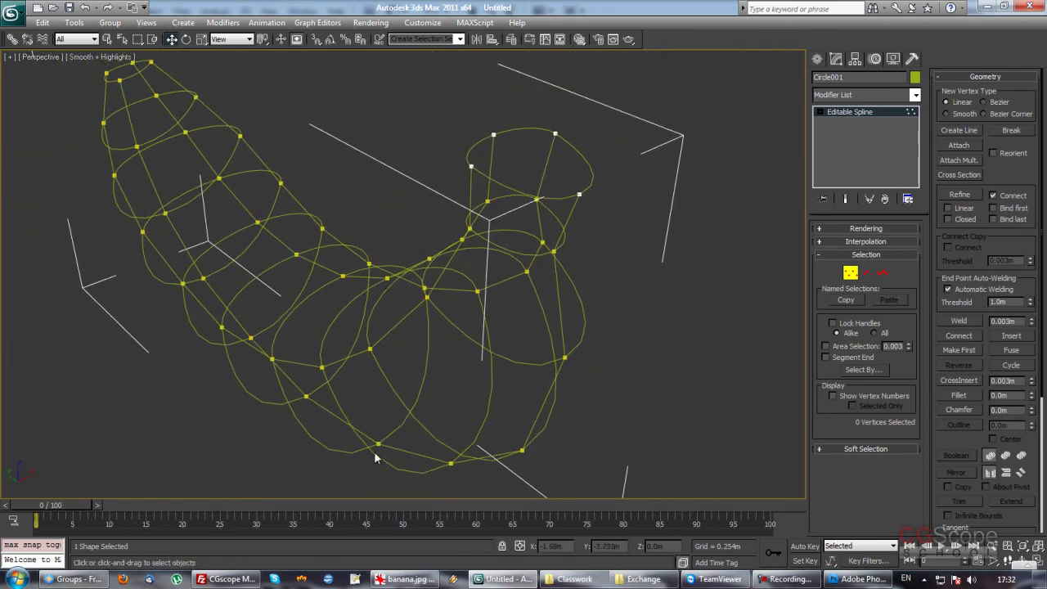
{"action": "mouse_move", "coordinate": [401, 305]}
{"action": "middle_mouse_down", "text": "alt"}
{"action": "mouse_move", "coordinate": [219, 289]}
{"action": "mouse_move", "coordinate": [494, 306]}
{"action": "mouse_move", "coordinate": [462, 323]}
{"action": "mouse_move", "coordinate": [502, 327]}
{"action": "middle_mouse_up", "text": "alt"}
{"action": "mouse_move", "coordinate": [366, 280]}
{"action": "middle_mouse_down", "text": "alt"}
{"action": "mouse_move", "coordinate": [429, 313]}
{"action": "mouse_move", "coordinate": [420, 289]}
{"action": "mouse_move", "coordinate": [404, 307]}
{"action": "mouse_move", "coordinate": [430, 313]}
{"action": "mouse_move", "coordinate": [374, 311]}
{"action": "mouse_move", "coordinate": [378, 282]}
{"action": "mouse_move", "coordinate": [346, 260]}
{"action": "mouse_move", "coordinate": [357, 205]}
{"action": "mouse_move", "coordinate": [423, 164]}
{"action": "mouse_move", "coordinate": [456, 272]}
{"action": "mouse_move", "coordinate": [535, 236]}
{"action": "middle_mouse_up", "text": "alt"}
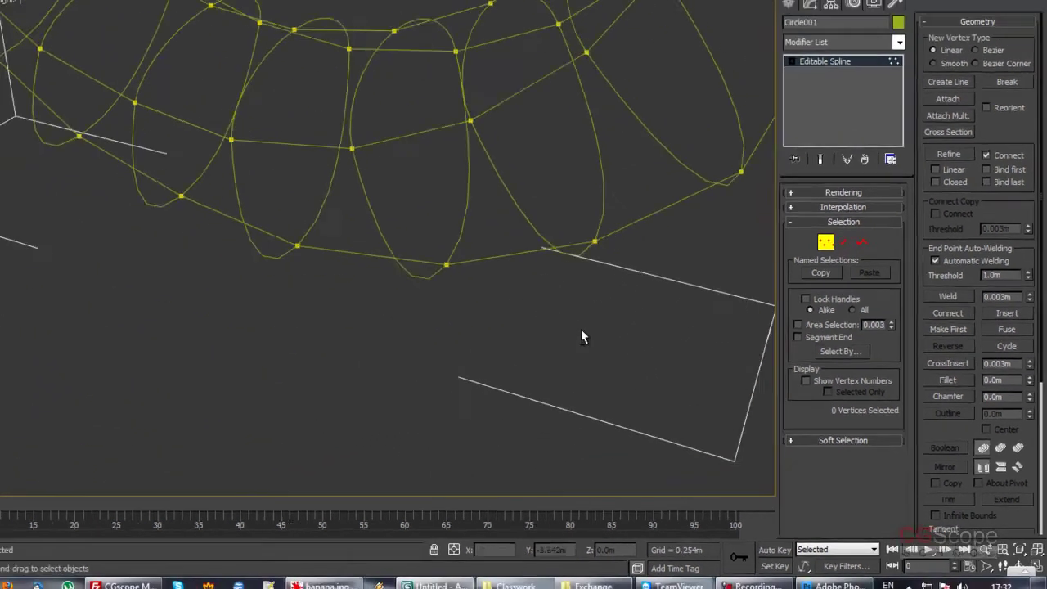
{"action": "mouse_move", "coordinate": [645, 400]}
{"action": "middle_mouse_down"}
{"action": "mouse_move", "coordinate": [526, 365]}
{"action": "mouse_move", "coordinate": [415, 315]}
{"action": "mouse_move", "coordinate": [578, 369]}
{"action": "mouse_move", "coordinate": [556, 286]}
{"action": "mouse_move", "coordinate": [507, 329]}
{"action": "mouse_move", "coordinate": [514, 335]}
{"action": "mouse_move", "coordinate": [533, 324]}
{"action": "mouse_move", "coordinate": [454, 337]}
{"action": "mouse_move", "coordinate": [483, 311]}
{"action": "mouse_move", "coordinate": [479, 330]}
{"action": "mouse_move", "coordinate": [542, 351]}
{"action": "mouse_move", "coordinate": [605, 317]}
{"action": "mouse_move", "coordinate": [615, 257]}
{"action": "mouse_move", "coordinate": [642, 270]}
{"action": "mouse_move", "coordinate": [610, 302]}
{"action": "mouse_move", "coordinate": [597, 286]}
{"action": "mouse_move", "coordinate": [761, 301]}
{"action": "middle_mouse_up"}
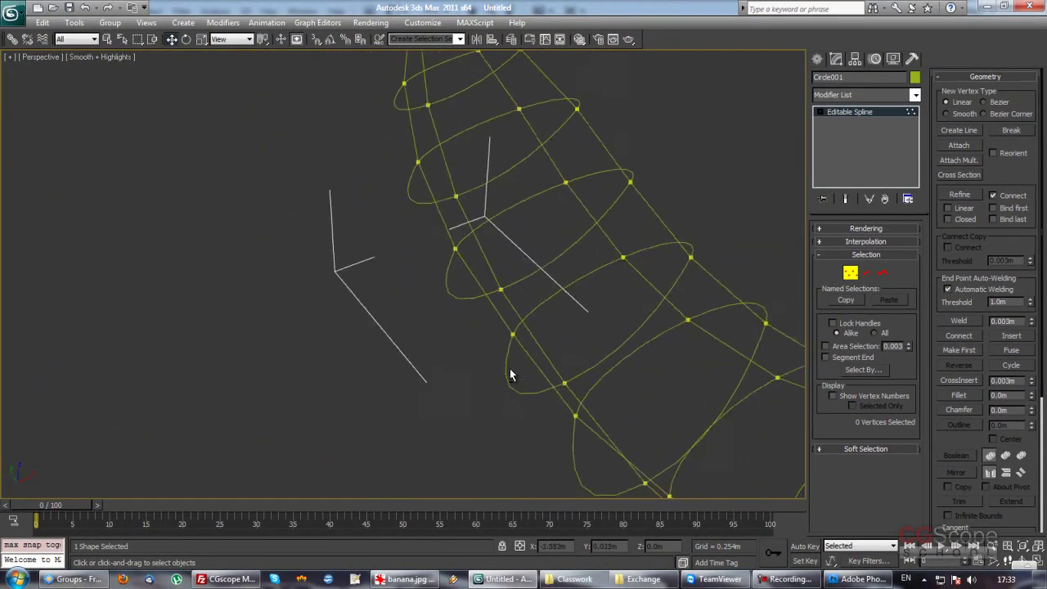
Reselect the Circle001 spline and add a Surface modifier from the Modifier List
{"action": "left_click", "coordinate": [811, 212]}
{"action": "mouse_move", "coordinate": [598, 257]}
{"action": "middle_mouse_down", "text": "alt"}
{"action": "mouse_move", "coordinate": [549, 216]}
{"action": "mouse_move", "coordinate": [545, 264]}
{"action": "mouse_move", "coordinate": [408, 300]}
{"action": "mouse_move", "coordinate": [510, 292]}
{"action": "mouse_move", "coordinate": [519, 281]}
{"action": "mouse_move", "coordinate": [402, 299]}
{"action": "middle_mouse_up", "text": "alt"}
{"action": "left_click", "coordinate": [545, 264]}
{"action": "left_click", "coordinate": [344, 216]}
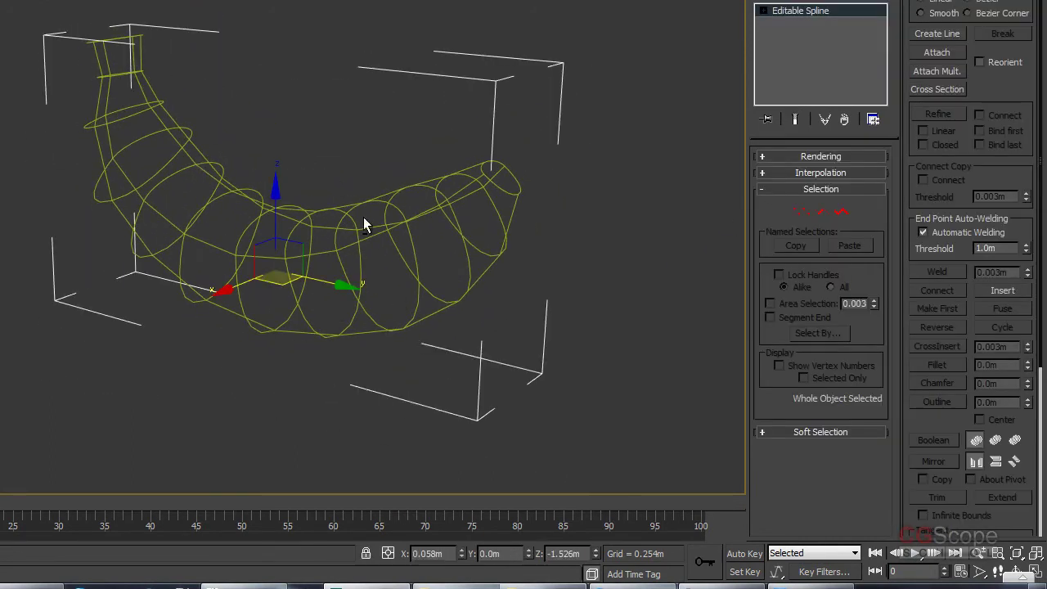
{"action": "middle_click_drag", "start_coordinate": [363, 216], "coordinate": [495, 169], "text": "alt"}
{"action": "left_click", "coordinate": [880, 4]}
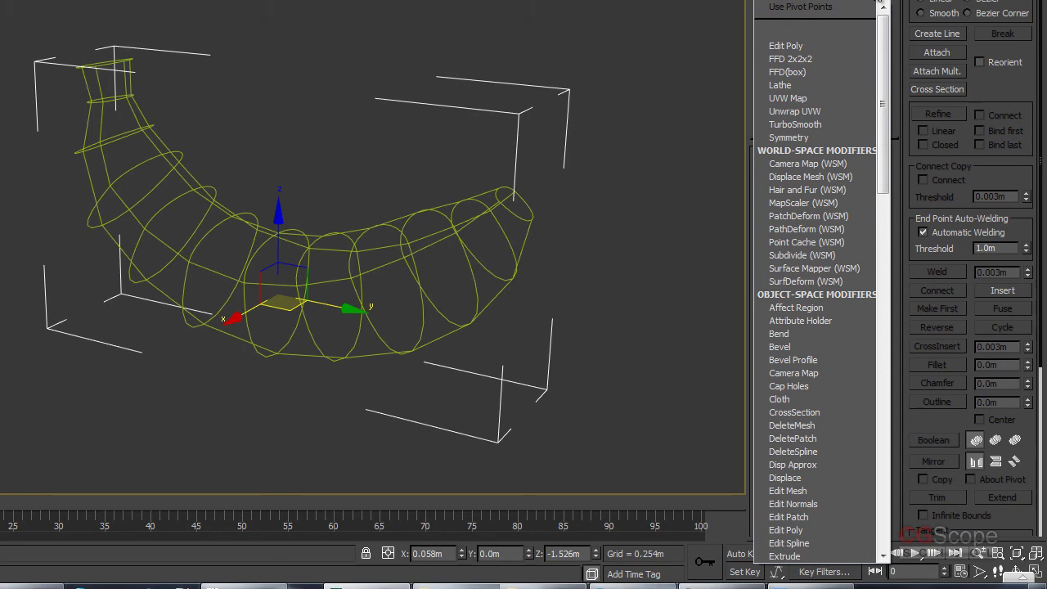
{"action": "scroll", "coordinate": [819, 278], "scroll_direction": "down", "scroll_amount": 3}
{"action": "scroll", "coordinate": [818, 278], "scroll_direction": "down", "scroll_amount": 3}
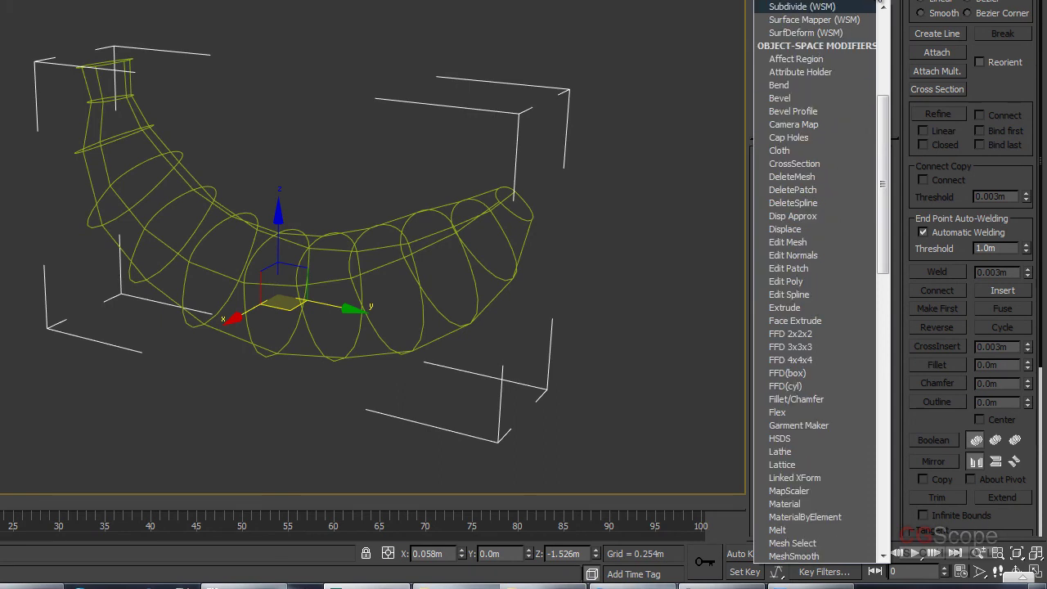
{"action": "scroll", "coordinate": [819, 278], "scroll_direction": "down", "scroll_amount": 1}
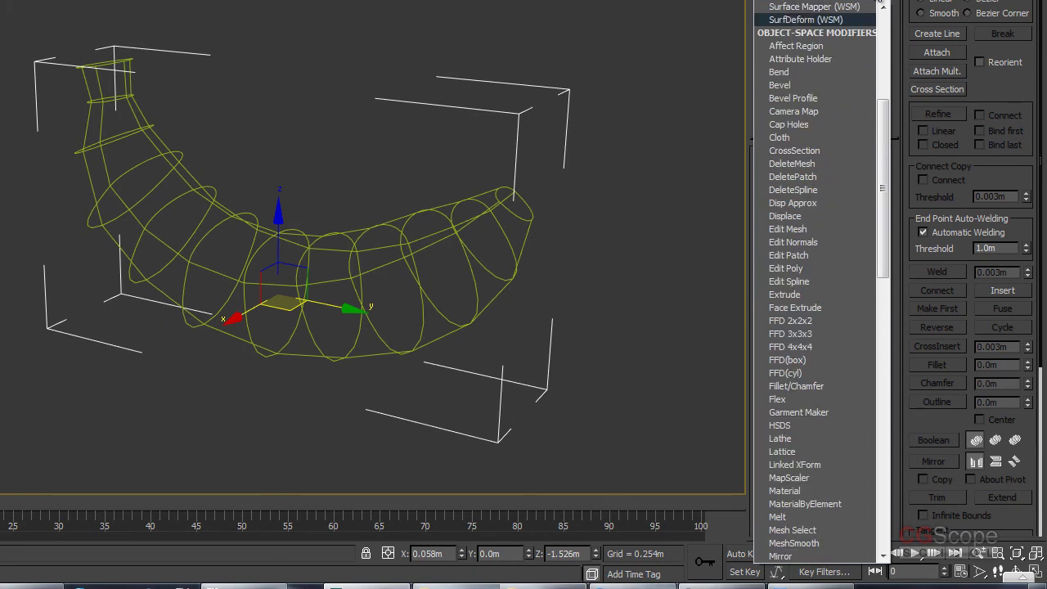
{"action": "scroll", "coordinate": [810, 39], "scroll_direction": "down", "scroll_amount": 20}
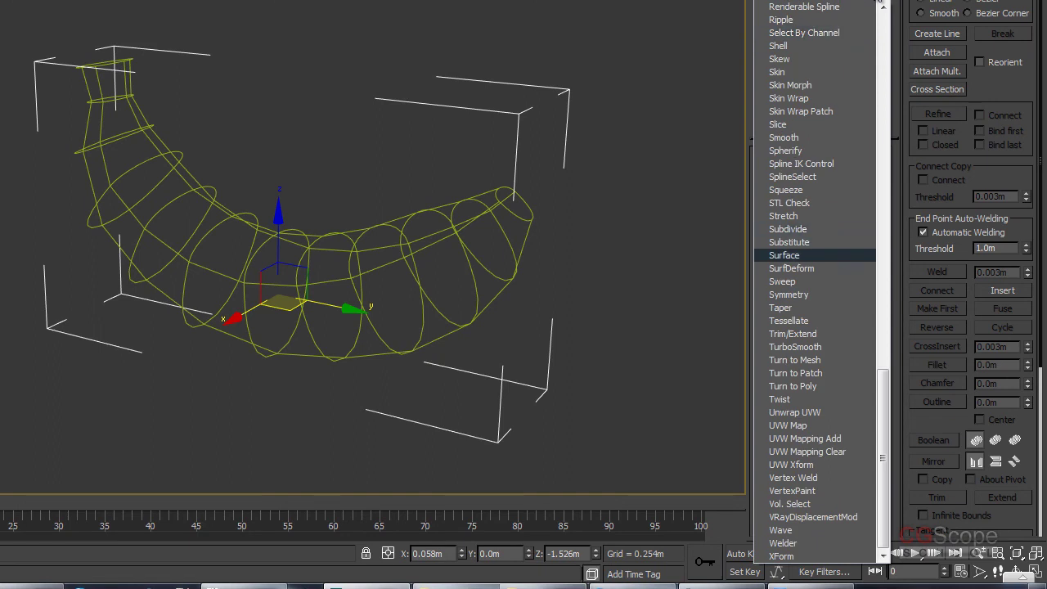
{"action": "left_click", "coordinate": [784, 256]}
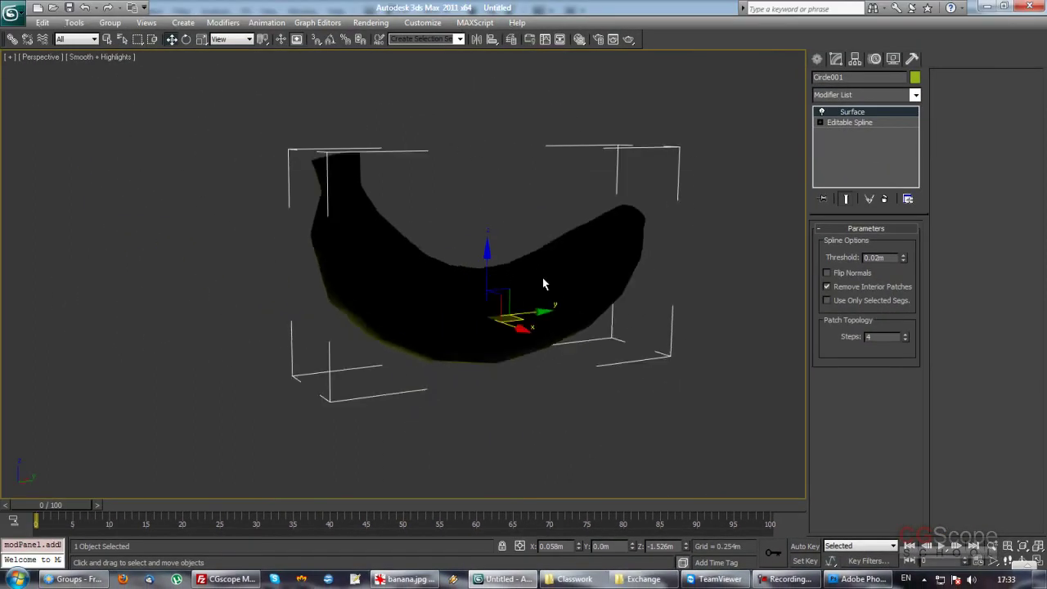
{"action": "mouse_move", "coordinate": [544, 284]}
{"action": "middle_mouse_down", "text": "alt"}
{"action": "mouse_move", "coordinate": [577, 264]}
{"action": "mouse_move", "coordinate": [536, 281]}
{"action": "mouse_move", "coordinate": [515, 271]}
{"action": "mouse_move", "coordinate": [493, 286]}
{"action": "mouse_move", "coordinate": [484, 248]}
{"action": "mouse_move", "coordinate": [508, 250]}
{"action": "middle_mouse_up", "text": "alt"}
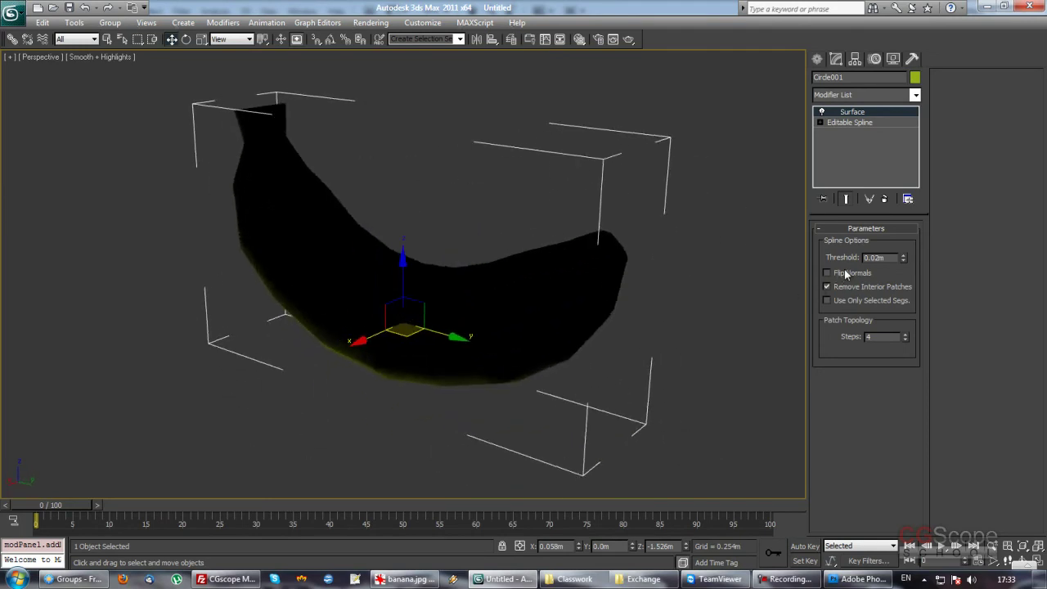
Enable Flip Normals so the banana shades green, then select Editable Spline in the stack
{"action": "left_click", "coordinate": [846, 273]}
{"action": "mouse_move", "coordinate": [749, 301]}
{"action": "middle_mouse_down", "text": "alt"}
{"action": "mouse_move", "coordinate": [561, 300]}
{"action": "mouse_move", "coordinate": [646, 307]}
{"action": "mouse_move", "coordinate": [601, 287]}
{"action": "mouse_move", "coordinate": [543, 193]}
{"action": "mouse_move", "coordinate": [605, 220]}
{"action": "mouse_move", "coordinate": [540, 265]}
{"action": "mouse_move", "coordinate": [531, 243]}
{"action": "mouse_move", "coordinate": [550, 242]}
{"action": "middle_mouse_up", "text": "alt"}
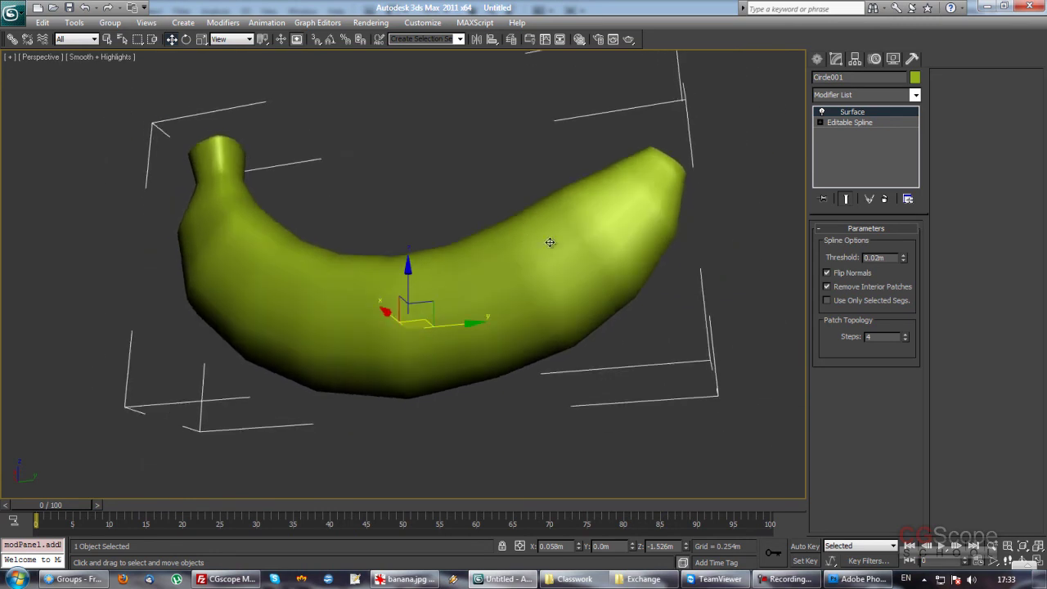
{"action": "mouse_move", "coordinate": [384, 316]}
{"action": "middle_mouse_down", "text": "alt"}
{"action": "mouse_move", "coordinate": [479, 281]}
{"action": "mouse_move", "coordinate": [430, 281]}
{"action": "mouse_move", "coordinate": [486, 253]}
{"action": "mouse_move", "coordinate": [421, 276]}
{"action": "mouse_move", "coordinate": [476, 272]}
{"action": "mouse_move", "coordinate": [507, 232]}
{"action": "mouse_move", "coordinate": [517, 195]}
{"action": "mouse_move", "coordinate": [463, 209]}
{"action": "mouse_move", "coordinate": [456, 222]}
{"action": "mouse_move", "coordinate": [337, 203]}
{"action": "middle_mouse_up", "text": "alt"}
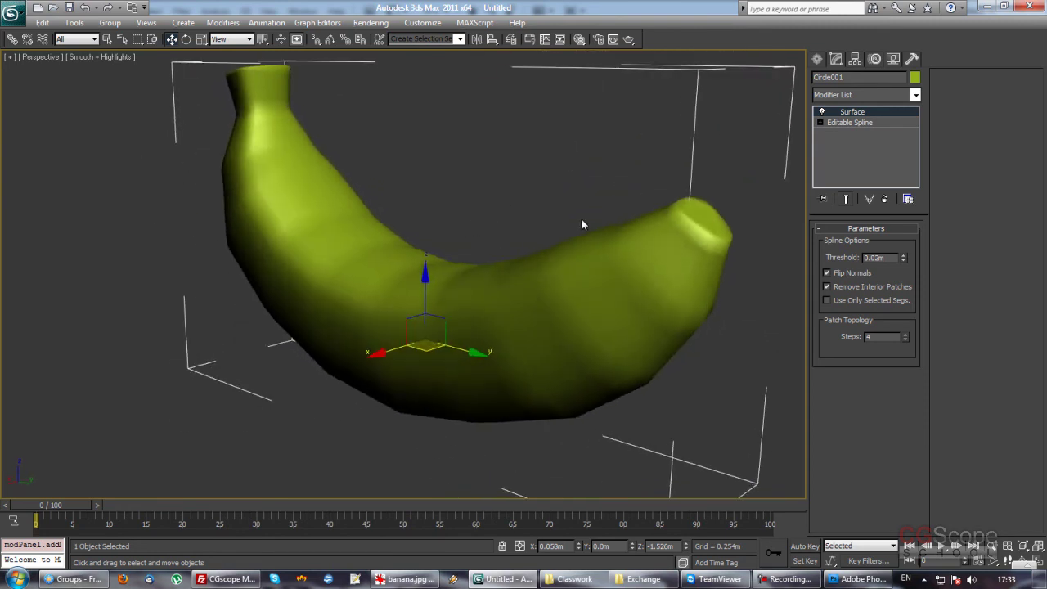
{"action": "left_click", "coordinate": [834, 124]}
{"action": "mouse_move", "coordinate": [737, 245]}
{"action": "middle_mouse_down", "text": "alt"}
{"action": "mouse_move", "coordinate": [658, 300]}
{"action": "mouse_move", "coordinate": [750, 219]}
{"action": "middle_mouse_up", "text": "alt"}
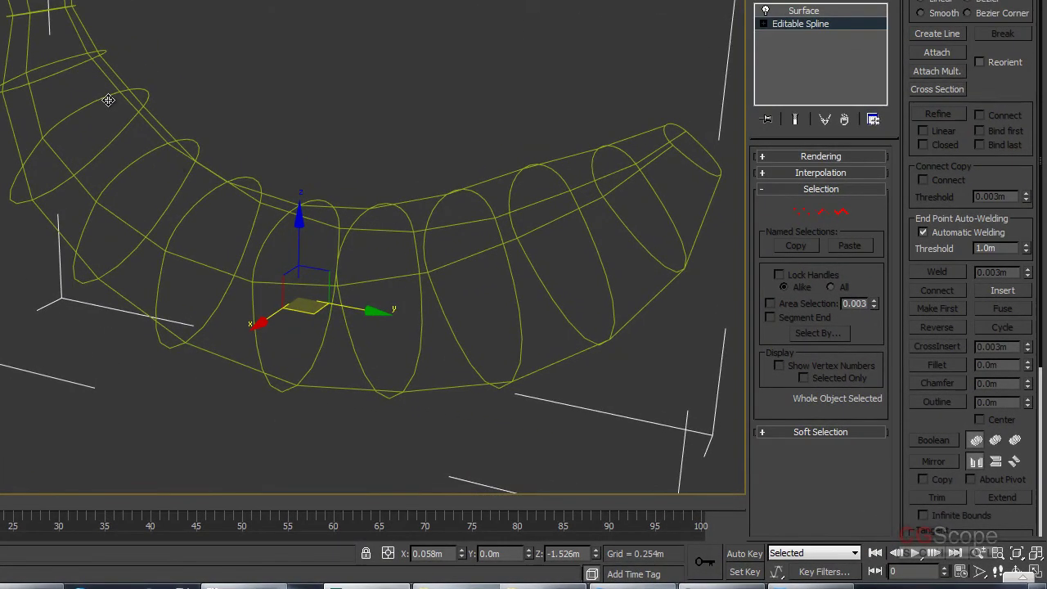
Inspect the cross-section vertices of Circle001 at Vertex level from several angles
{"action": "middle_click_drag", "start_coordinate": [232, 135], "coordinate": [301, 161], "text": "alt"}
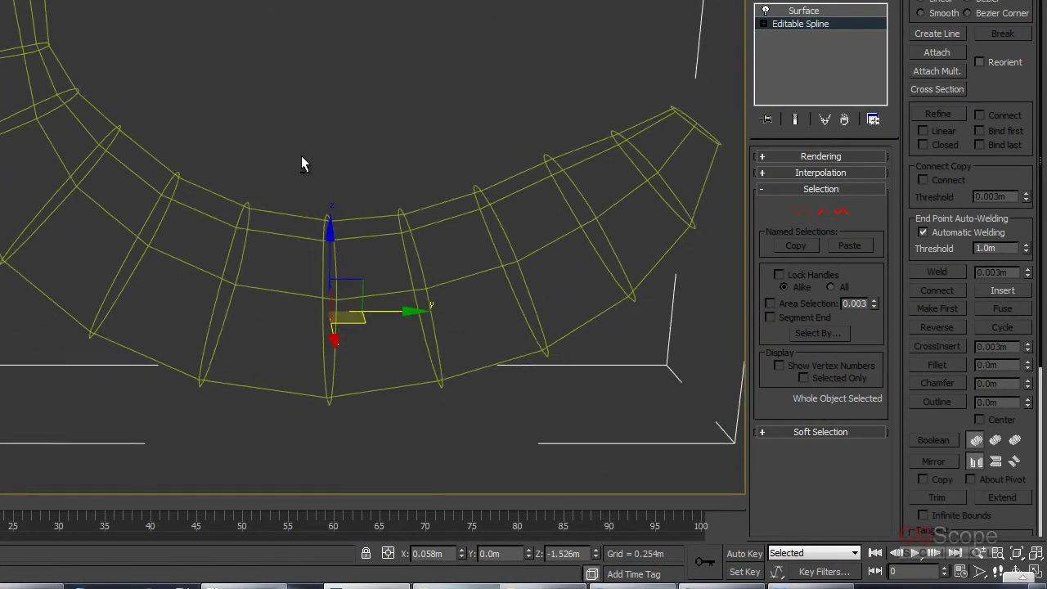
{"action": "mouse_move", "coordinate": [567, 228]}
{"action": "middle_mouse_down", "text": "alt"}
{"action": "mouse_move", "coordinate": [573, 218]}
{"action": "mouse_move", "coordinate": [589, 229]}
{"action": "middle_mouse_up", "text": "alt"}
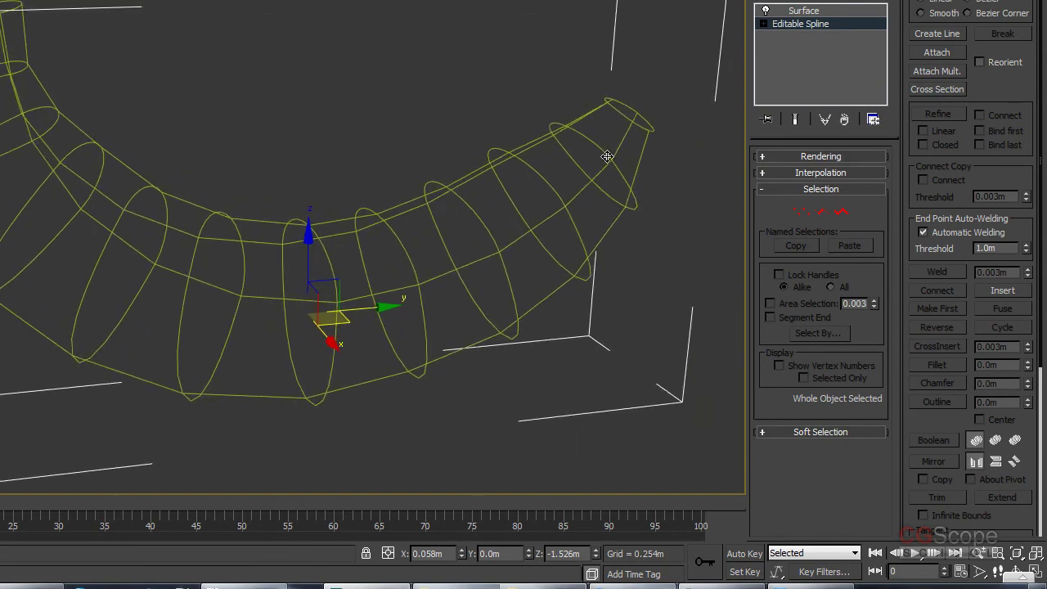
{"action": "left_click", "coordinate": [801, 212]}
{"action": "mouse_move", "coordinate": [639, 204]}
{"action": "middle_mouse_down", "text": "alt"}
{"action": "mouse_move", "coordinate": [651, 217]}
{"action": "mouse_move", "coordinate": [685, 183]}
{"action": "mouse_move", "coordinate": [547, 227]}
{"action": "mouse_move", "coordinate": [381, 304]}
{"action": "middle_mouse_up", "text": "alt"}
{"action": "scroll", "coordinate": [388, 233], "scroll_direction": "up", "scroll_amount": 4}
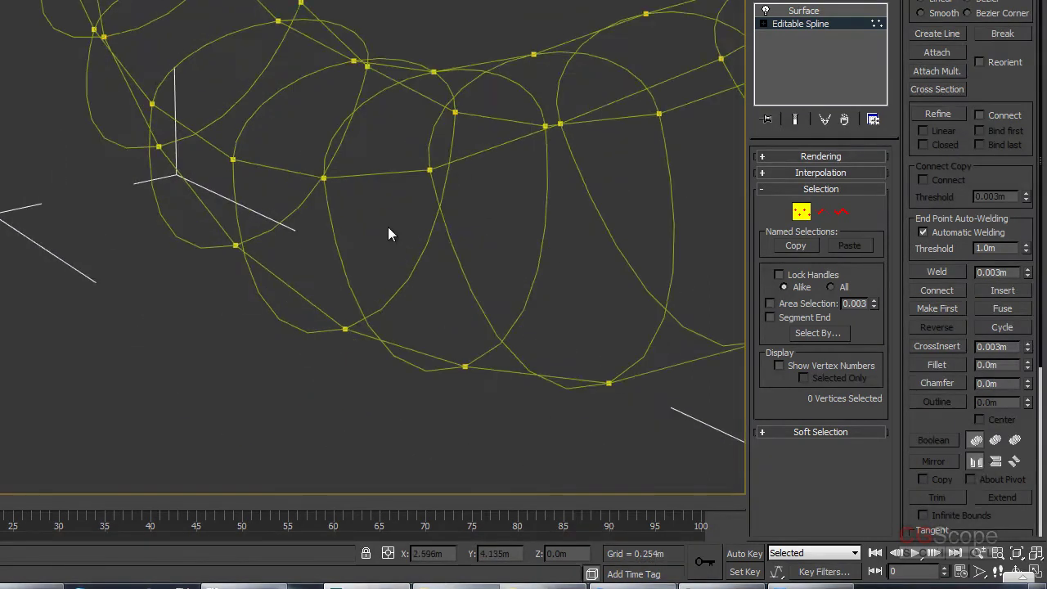
{"action": "middle_click_drag", "start_coordinate": [388, 233], "coordinate": [467, 215], "text": "alt"}
{"action": "left_click_drag", "start_coordinate": [461, 74], "coordinate": [520, 145]}
{"action": "middle_click_drag", "start_coordinate": [519, 146], "coordinate": [559, 171], "text": "alt"}
{"action": "scroll", "coordinate": [439, 148], "scroll_direction": "up", "scroll_amount": 2}
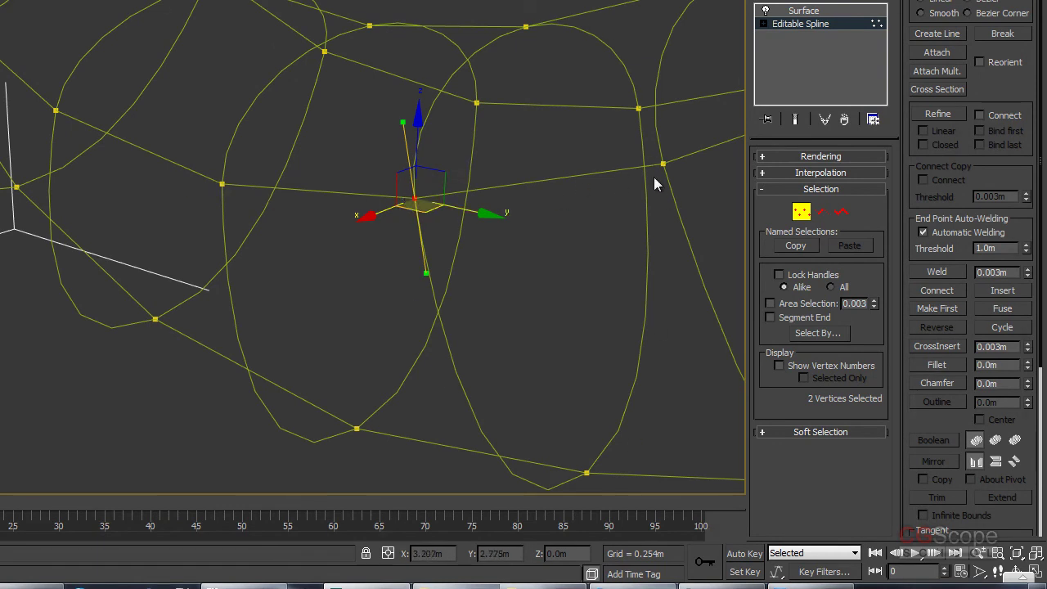
{"action": "scroll", "coordinate": [538, 194], "scroll_direction": "up", "scroll_amount": 2}
{"action": "scroll", "coordinate": [629, 291], "scroll_direction": "down", "scroll_amount": 2}
{"action": "scroll", "coordinate": [613, 286], "scroll_direction": "down", "scroll_amount": 4}
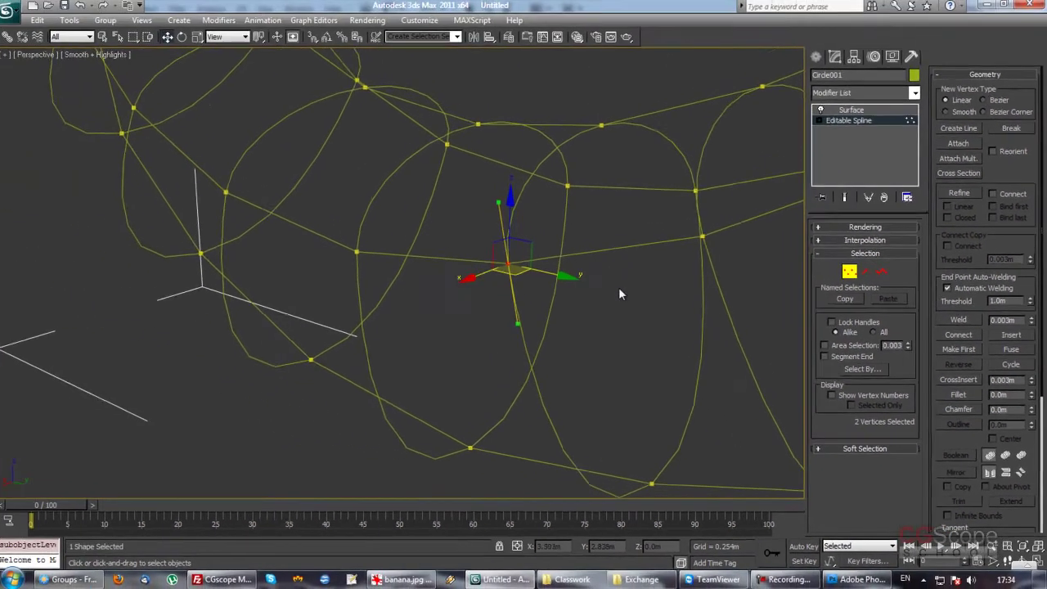
{"action": "middle_click_drag", "start_coordinate": [632, 250], "coordinate": [640, 263]}
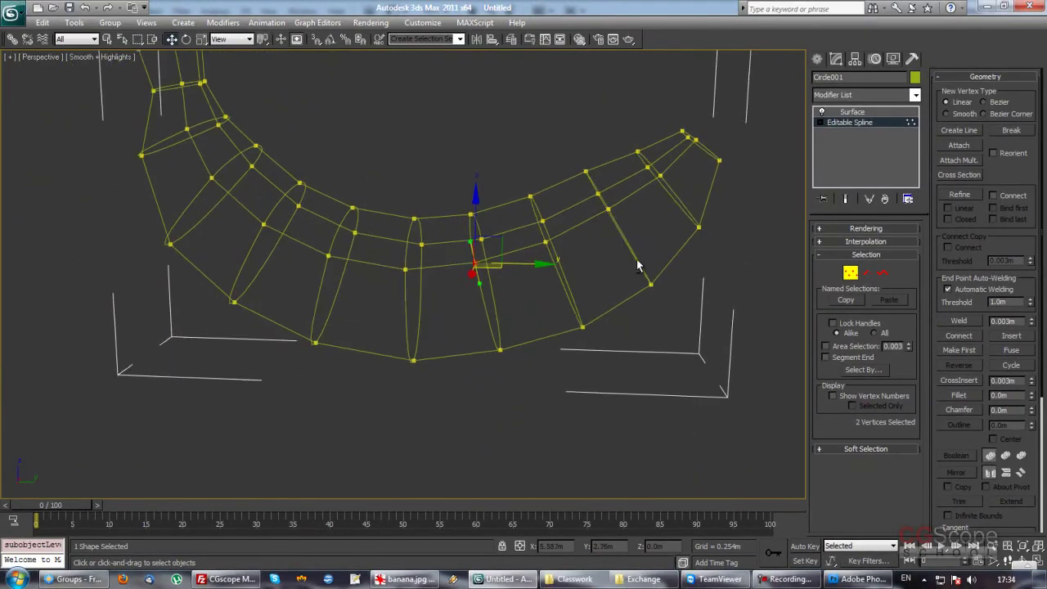
At Spline level, select the four lengthwise splines of the banana cage
{"action": "left_click", "coordinate": [882, 272]}
{"action": "left_click_drag", "start_coordinate": [503, 197], "coordinate": [514, 255]}
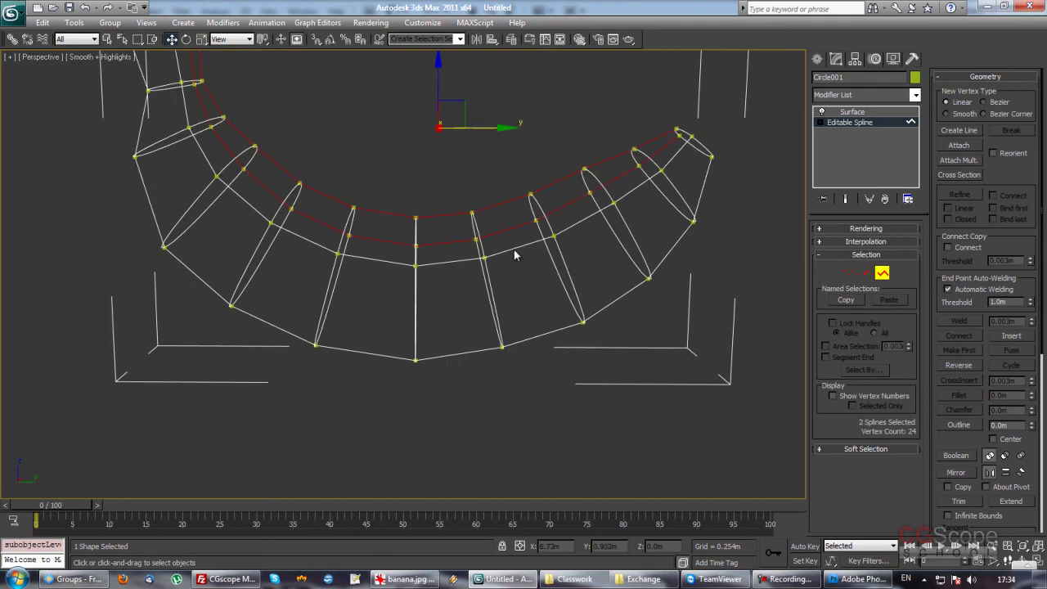
{"action": "left_click", "coordinate": [519, 243], "text": "ctrl"}
{"action": "left_click", "coordinate": [533, 334], "text": "ctrl"}
{"action": "mouse_move", "coordinate": [592, 368]}
{"action": "middle_mouse_down", "text": "alt"}
{"action": "mouse_move", "coordinate": [533, 385]}
{"action": "mouse_move", "coordinate": [516, 320]}
{"action": "middle_mouse_up", "text": "alt"}
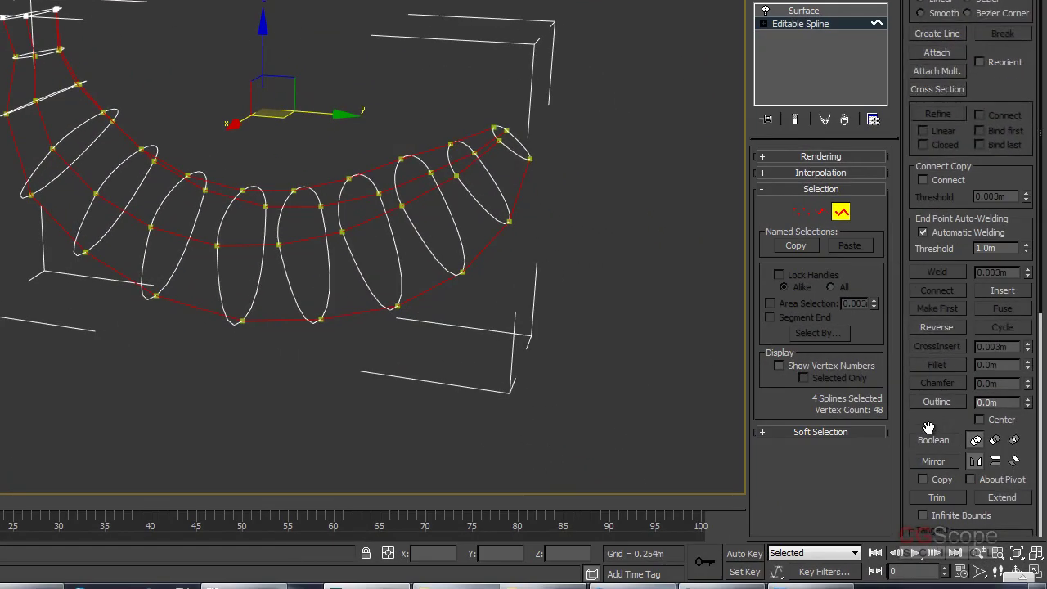
{"action": "left_click_drag", "start_coordinate": [960, 445], "coordinate": [967, 293]}
Detach the four selected splines as a new shape named Shape001
{"action": "left_click", "coordinate": [959, 481]}
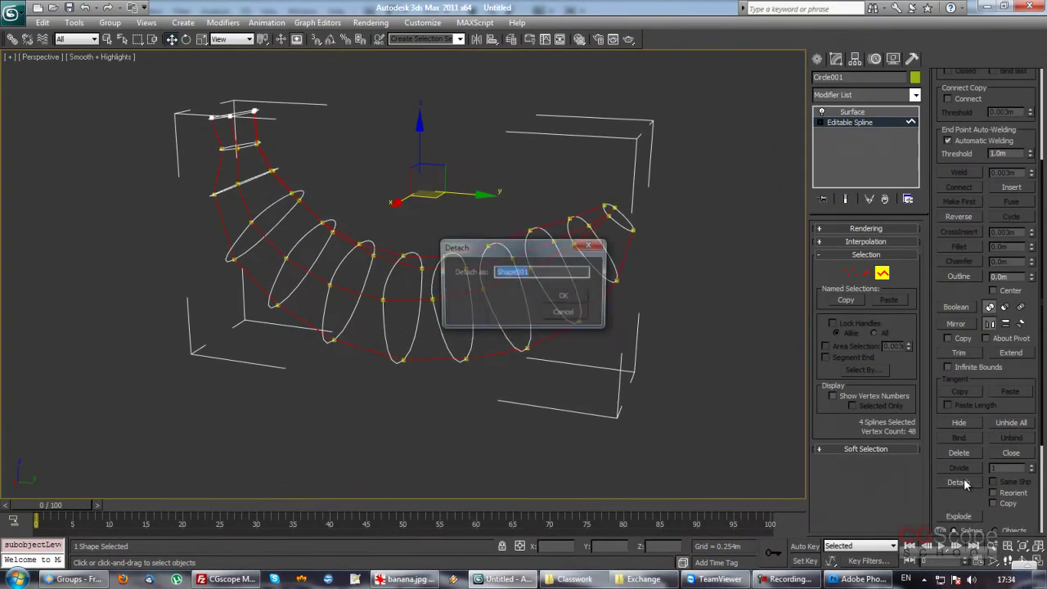
{"action": "left_click", "coordinate": [574, 298]}
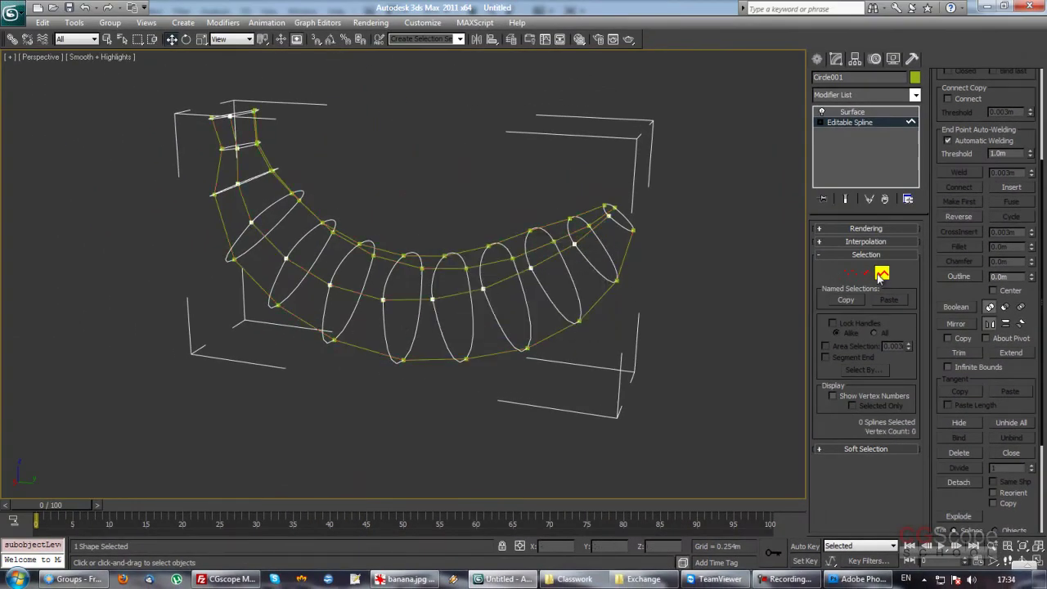
{"action": "scroll", "coordinate": [663, 315], "scroll_direction": "up", "scroll_amount": 1}
{"action": "scroll", "coordinate": [638, 304], "scroll_direction": "up", "scroll_amount": 2}
{"action": "scroll", "coordinate": [609, 306], "scroll_direction": "up", "scroll_amount": 2}
{"action": "scroll", "coordinate": [593, 311], "scroll_direction": "up", "scroll_amount": 2}
{"action": "scroll", "coordinate": [591, 308], "scroll_direction": "down", "scroll_amount": 2}
{"action": "scroll", "coordinate": [590, 300], "scroll_direction": "down", "scroll_amount": 2}
{"action": "scroll", "coordinate": [584, 323], "scroll_direction": "down", "scroll_amount": 2}
{"action": "scroll", "coordinate": [584, 324], "scroll_direction": "down", "scroll_amount": 1}
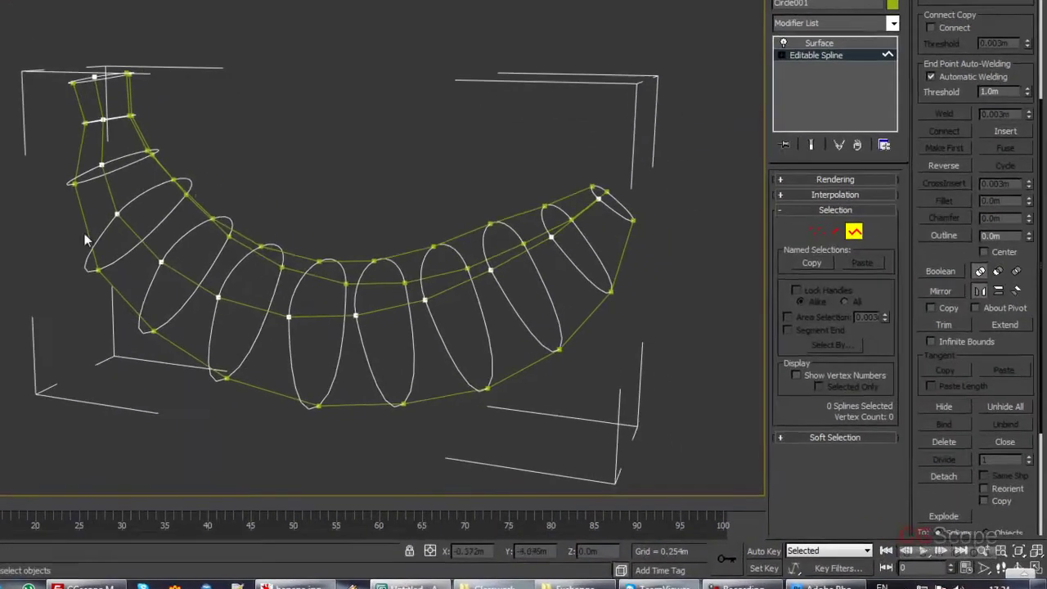
Exit sub-object mode and deselect to view the remaining cross-section patches
{"action": "left_click", "coordinate": [842, 211]}
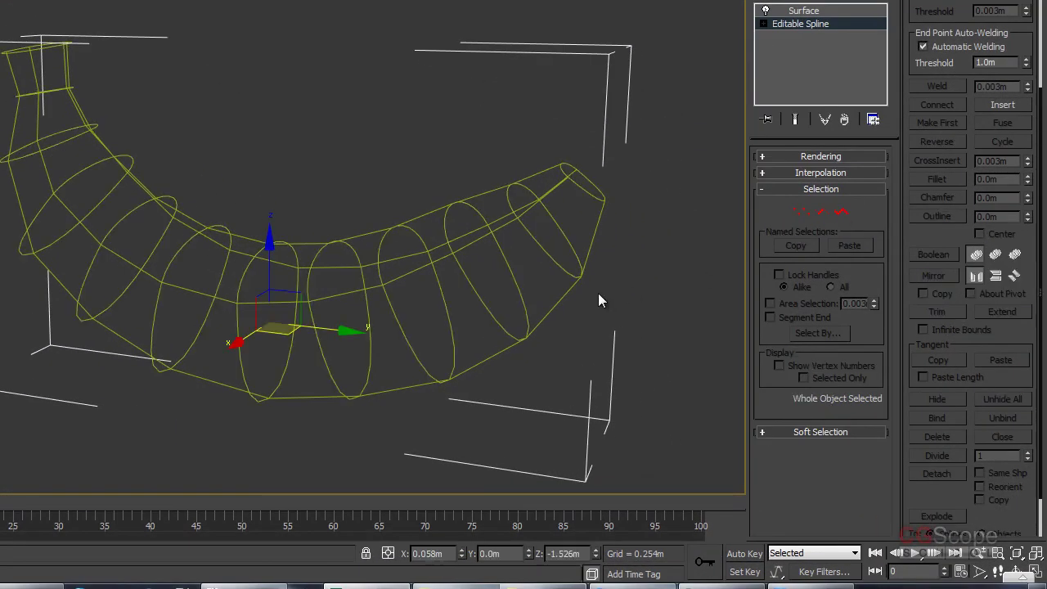
{"action": "left_click", "coordinate": [598, 296]}
{"action": "middle_click_drag", "start_coordinate": [664, 281], "coordinate": [545, 317], "text": "alt"}
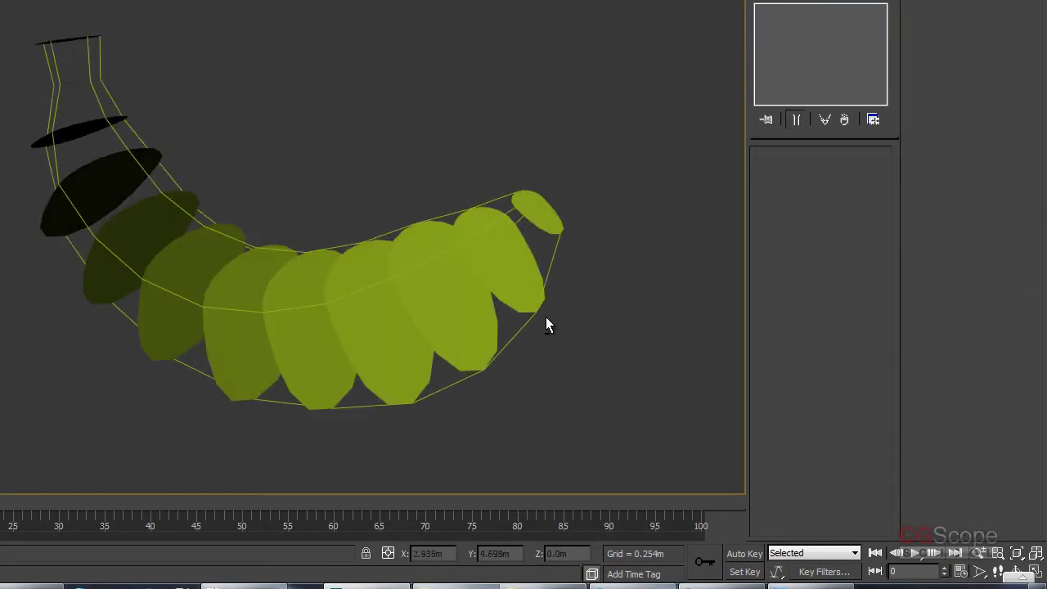
Set the detached Shape001 rails' object colour to teal, then reselect Shape001
{"action": "left_click", "coordinate": [445, 283]}
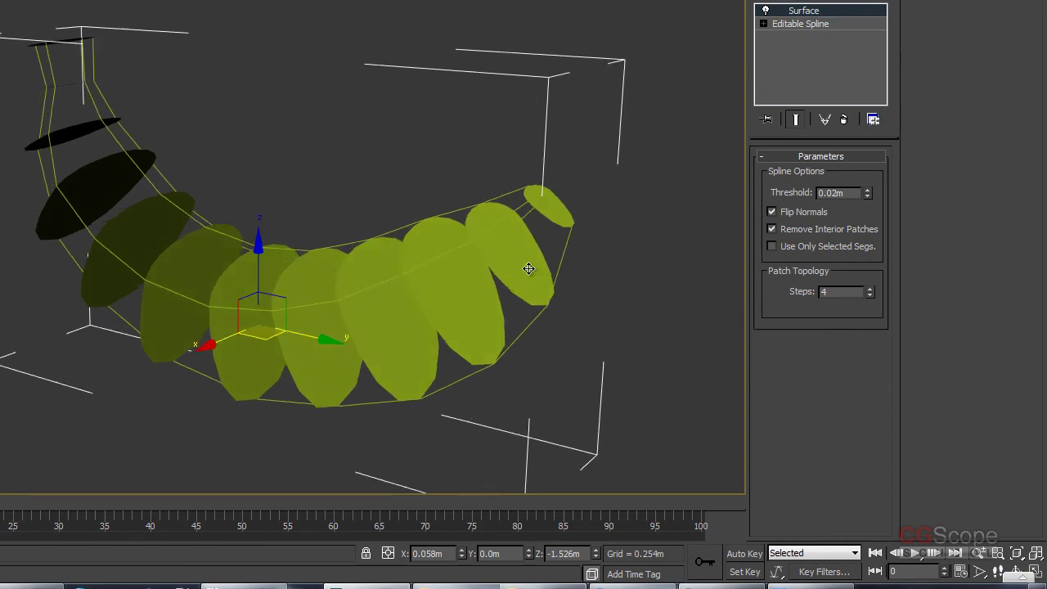
{"action": "middle_click_drag", "start_coordinate": [528, 266], "coordinate": [591, 178], "text": "alt"}
{"action": "mouse_move", "coordinate": [328, 274]}
{"action": "middle_mouse_down", "text": "alt"}
{"action": "mouse_move", "coordinate": [463, 276]}
{"action": "mouse_move", "coordinate": [425, 270]}
{"action": "mouse_move", "coordinate": [512, 218]}
{"action": "mouse_move", "coordinate": [603, 243]}
{"action": "mouse_move", "coordinate": [458, 292]}
{"action": "mouse_move", "coordinate": [494, 290]}
{"action": "mouse_move", "coordinate": [500, 263]}
{"action": "middle_mouse_up", "text": "alt"}
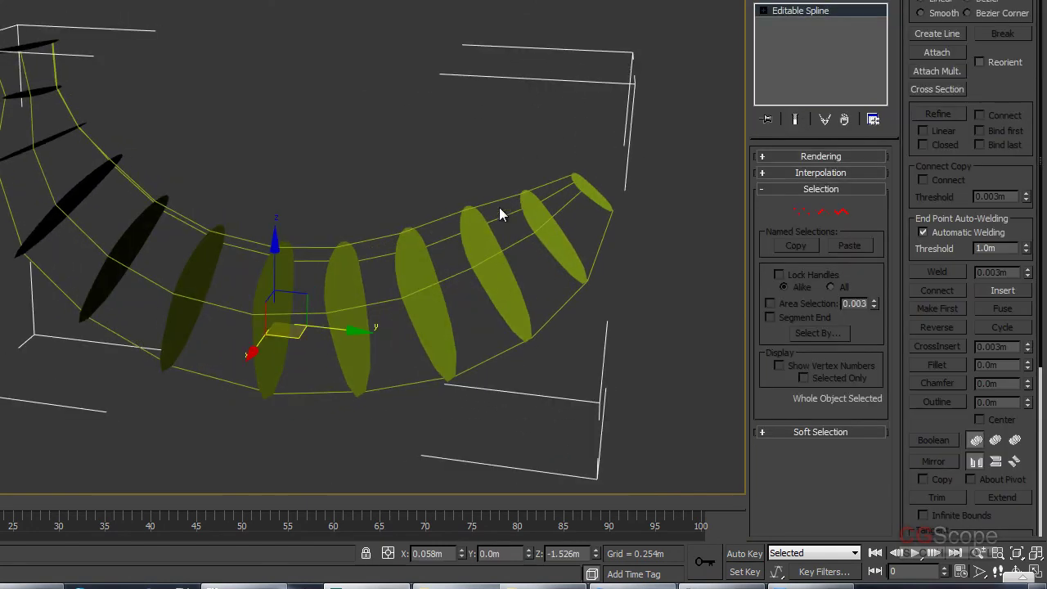
{"action": "left_click", "coordinate": [915, 77]}
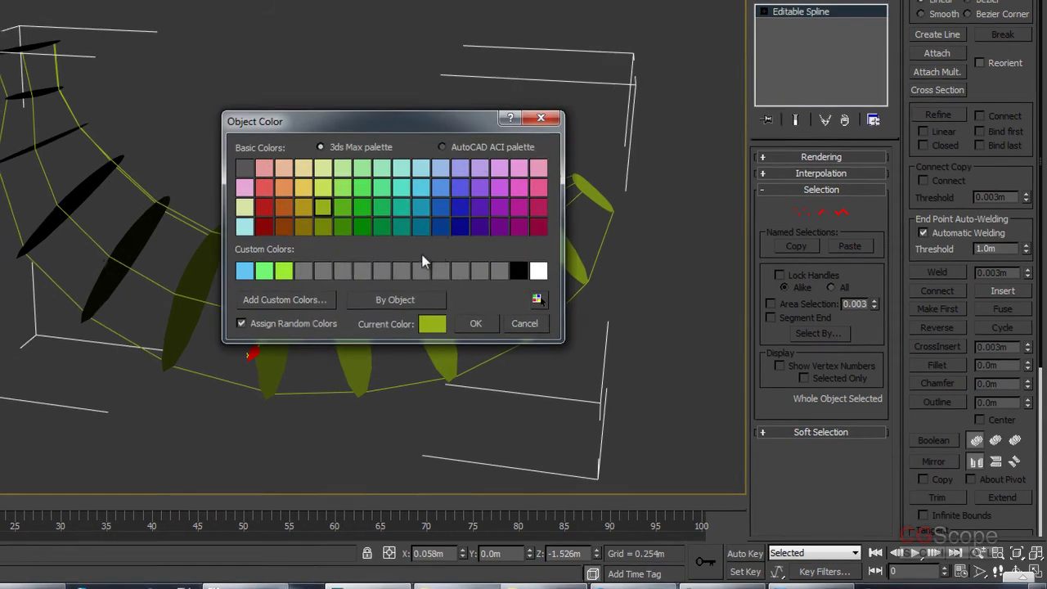
{"action": "left_click", "coordinate": [545, 284]}
{"action": "left_click", "coordinate": [590, 363]}
{"action": "left_click", "coordinate": [628, 433]}
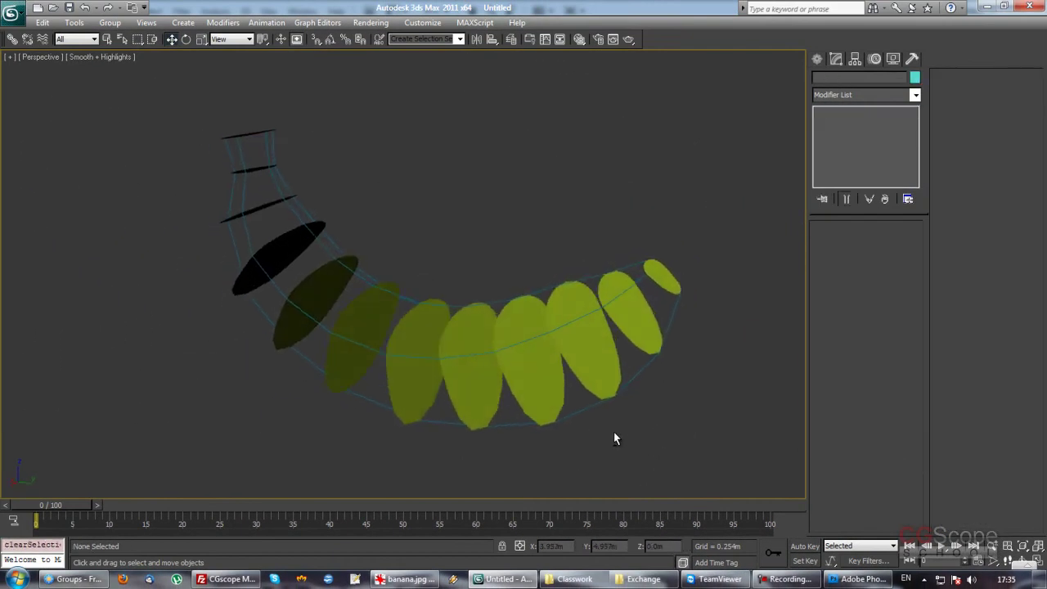
{"action": "left_click", "coordinate": [514, 288]}
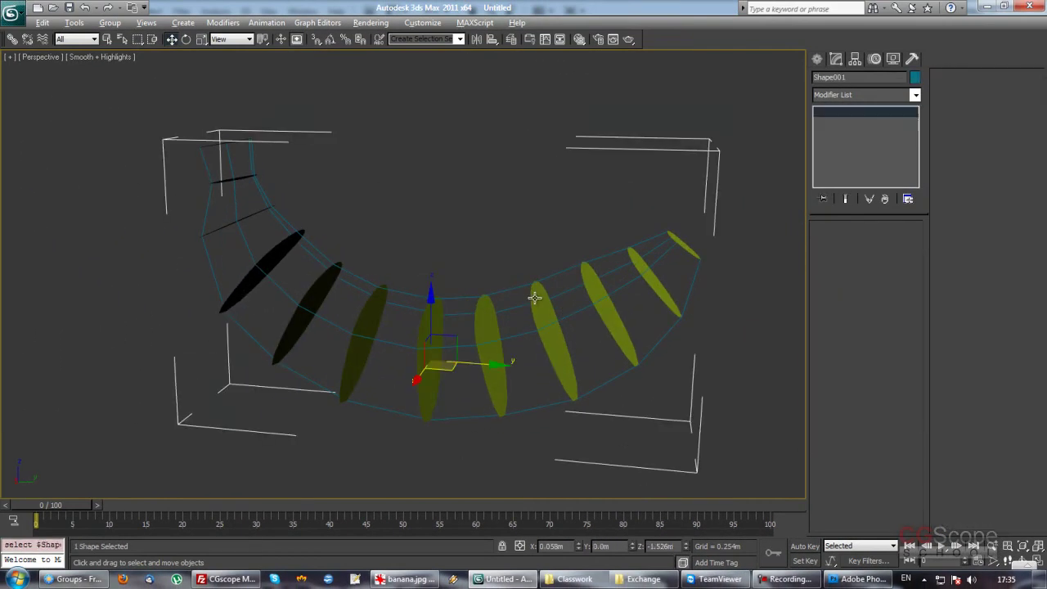
Isolate Shape001 and convert all 48 of its vertices to Smooth
{"action": "key", "text": "alt+q"}
{"action": "scroll", "coordinate": [475, 318], "scroll_direction": "down", "scroll_amount": 3}
{"action": "middle_click_drag", "start_coordinate": [467, 320], "coordinate": [642, 292], "text": "alt"}
{"action": "left_click", "coordinate": [851, 273]}
{"action": "left_click_drag", "start_coordinate": [243, 156], "coordinate": [666, 404]}
{"action": "mouse_move", "coordinate": [548, 351]}
{"action": "middle_mouse_down", "text": "alt"}
{"action": "mouse_move", "coordinate": [469, 352]}
{"action": "mouse_move", "coordinate": [472, 298]}
{"action": "middle_mouse_up", "text": "alt"}
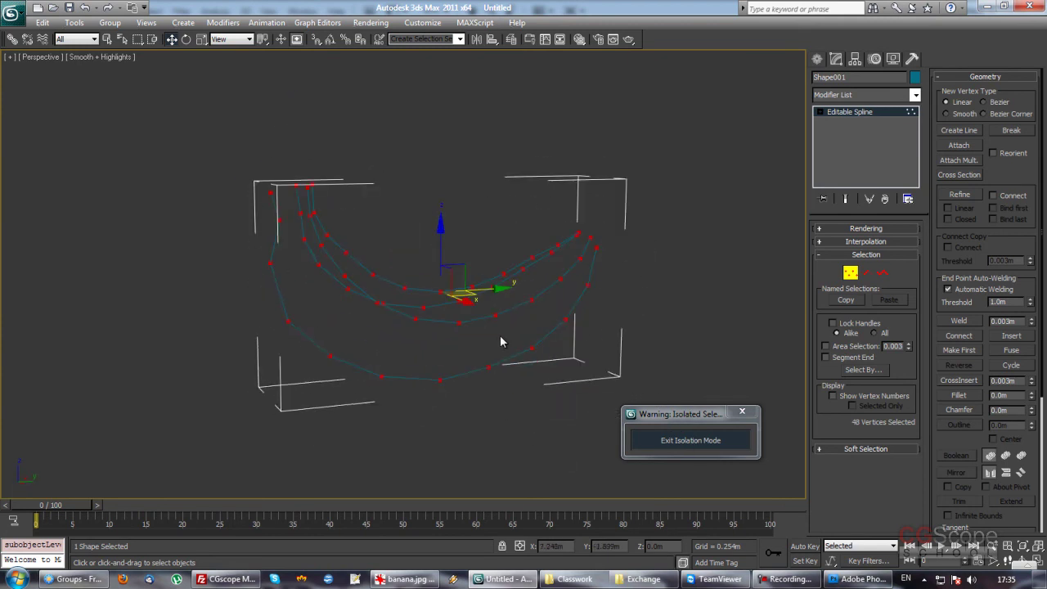
{"action": "middle_click_drag", "start_coordinate": [500, 339], "coordinate": [500, 355], "text": "alt"}
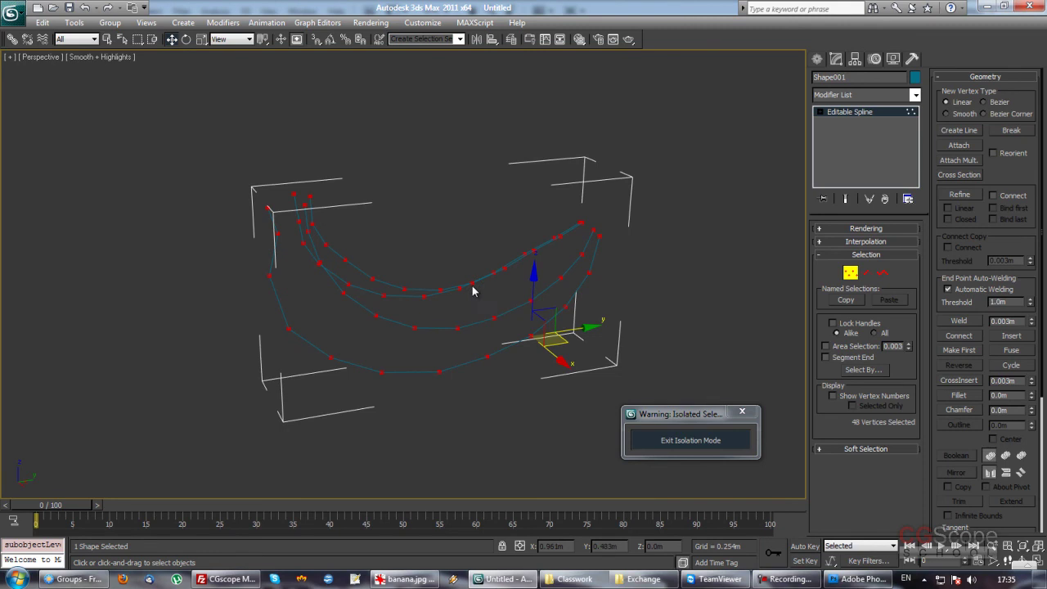
{"action": "right_click", "coordinate": [472, 290]}
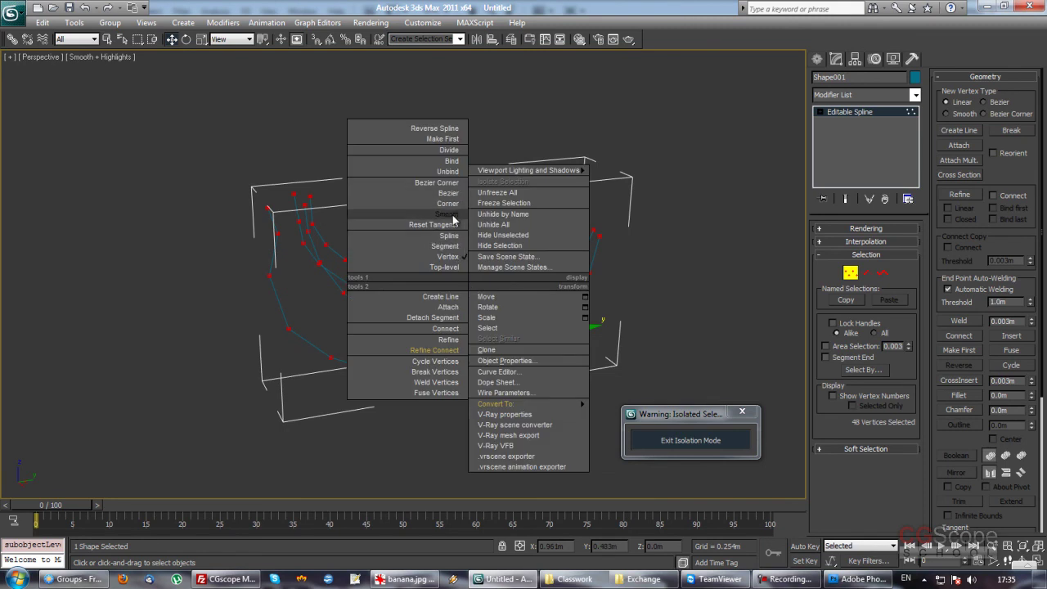
{"action": "left_click", "coordinate": [454, 221]}
{"action": "mouse_move", "coordinate": [434, 258]}
{"action": "middle_mouse_down", "text": "alt"}
{"action": "mouse_move", "coordinate": [402, 281]}
{"action": "mouse_move", "coordinate": [415, 269]}
{"action": "mouse_move", "coordinate": [428, 276]}
{"action": "mouse_move", "coordinate": [374, 284]}
{"action": "middle_mouse_up", "text": "alt"}
{"action": "left_click", "coordinate": [409, 288]}
{"action": "middle_click_drag", "start_coordinate": [507, 304], "coordinate": [401, 400], "text": "alt"}
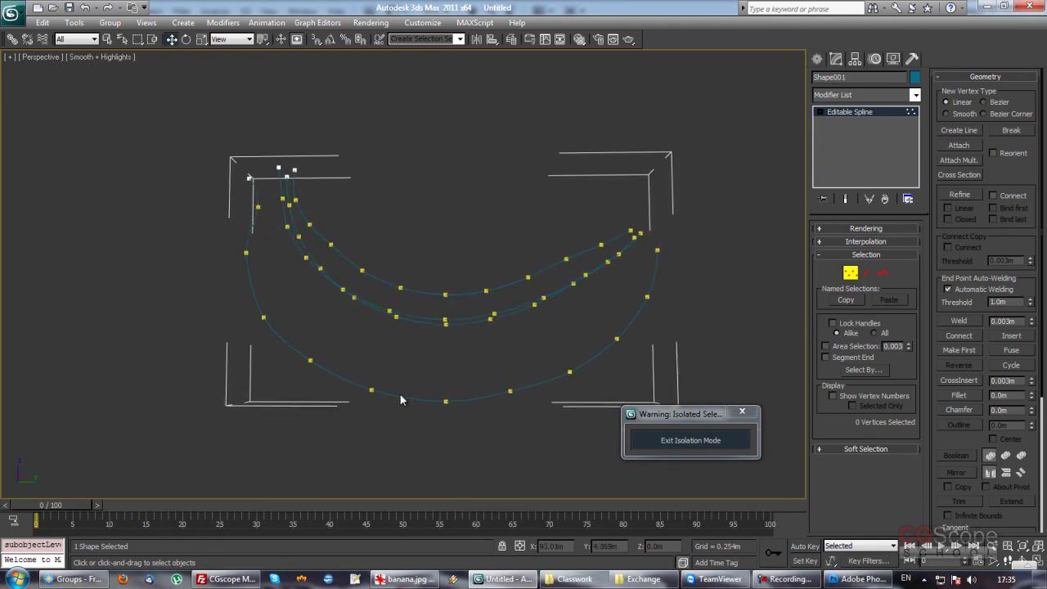
{"action": "mouse_move", "coordinate": [634, 340]}
{"action": "middle_mouse_down", "text": "alt"}
{"action": "mouse_move", "coordinate": [620, 355]}
{"action": "mouse_move", "coordinate": [755, 265]}
{"action": "middle_mouse_up", "text": "alt"}
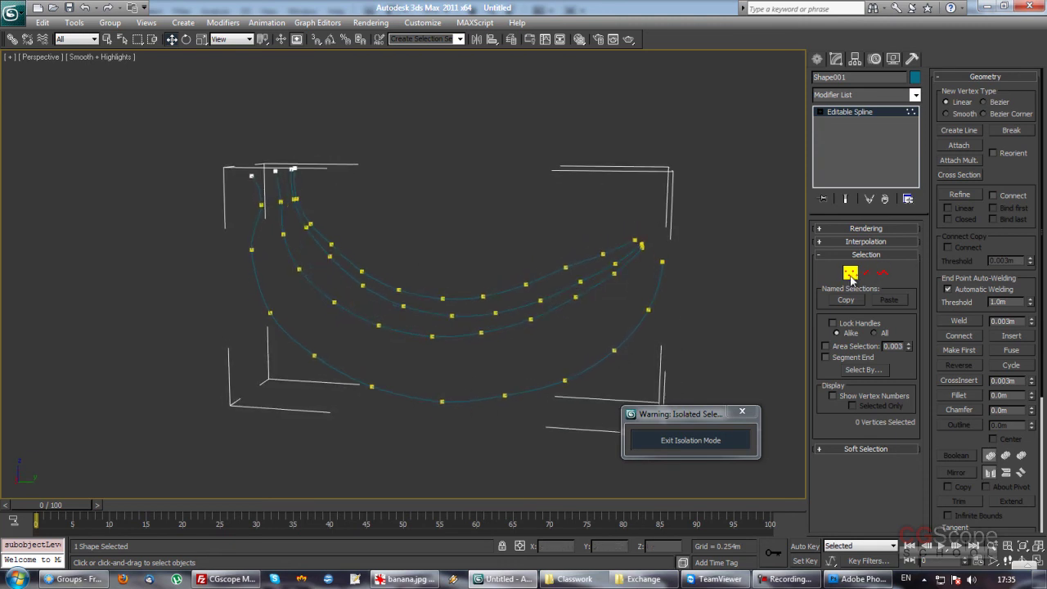
Exit Vertex mode, end isolation to show the whole scene, and select Circle001
{"action": "left_click", "coordinate": [851, 276]}
{"action": "middle_click_drag", "start_coordinate": [663, 348], "coordinate": [675, 363], "text": "alt"}
{"action": "left_click", "coordinate": [688, 443]}
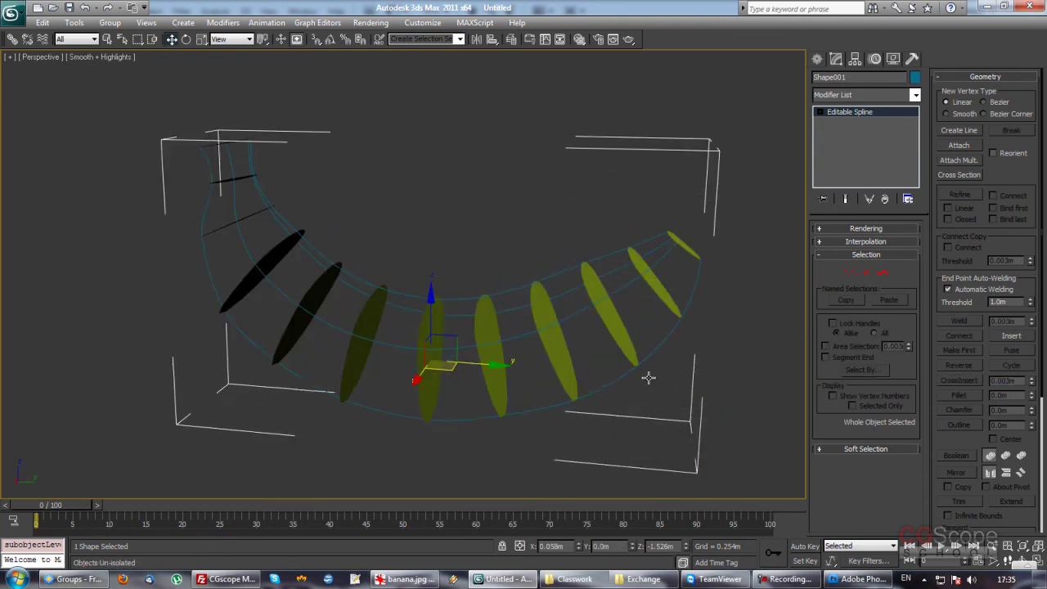
{"action": "middle_click_drag", "start_coordinate": [588, 335], "coordinate": [559, 365], "text": "alt"}
{"action": "left_click", "coordinate": [559, 365]}
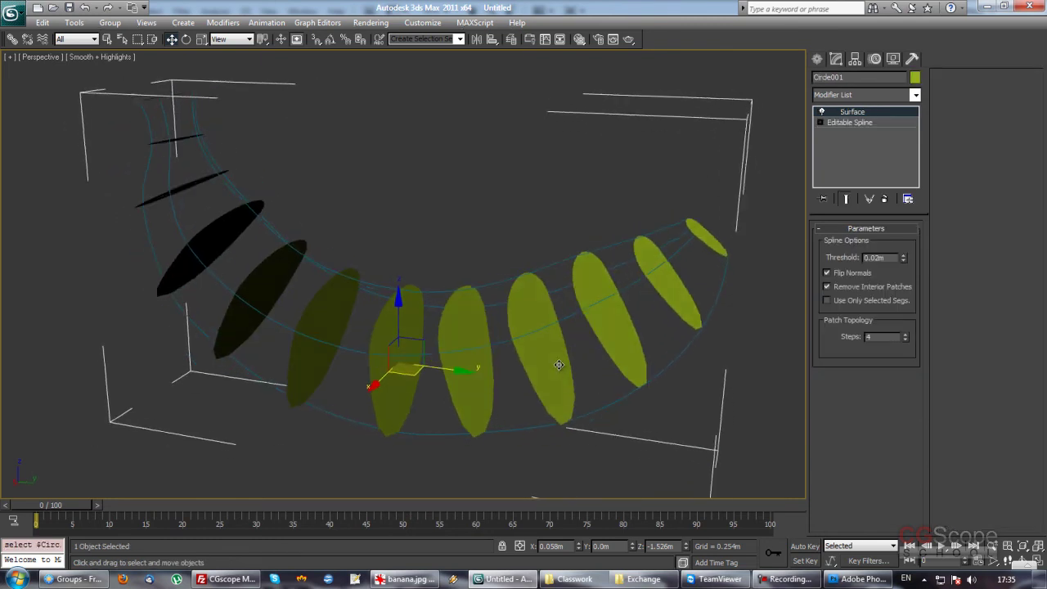
Attach Shape001 back into Circle001's Editable Spline
{"action": "left_click", "coordinate": [844, 115]}
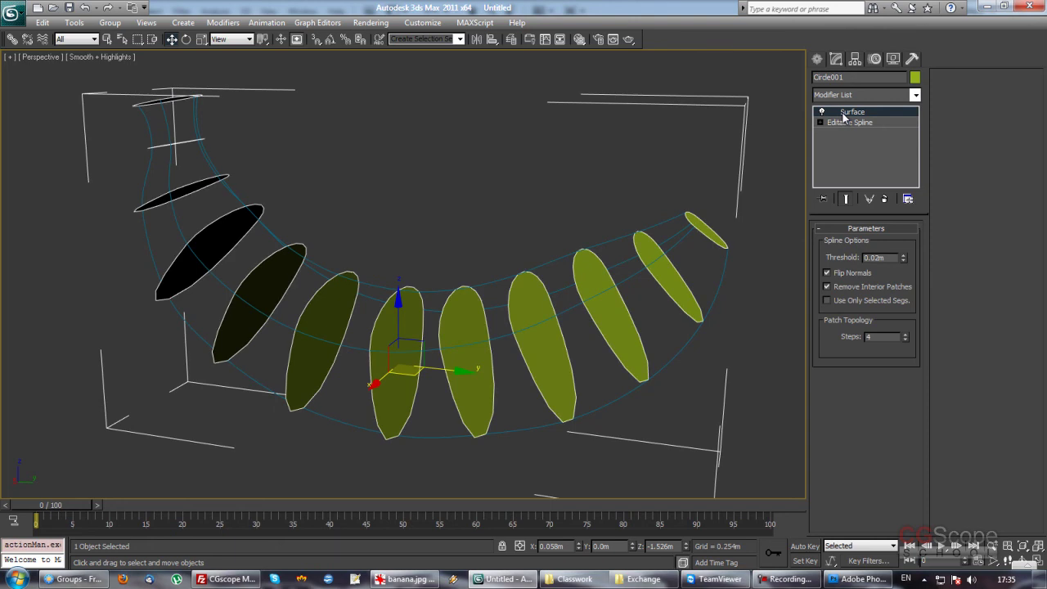
{"action": "left_click", "coordinate": [848, 123]}
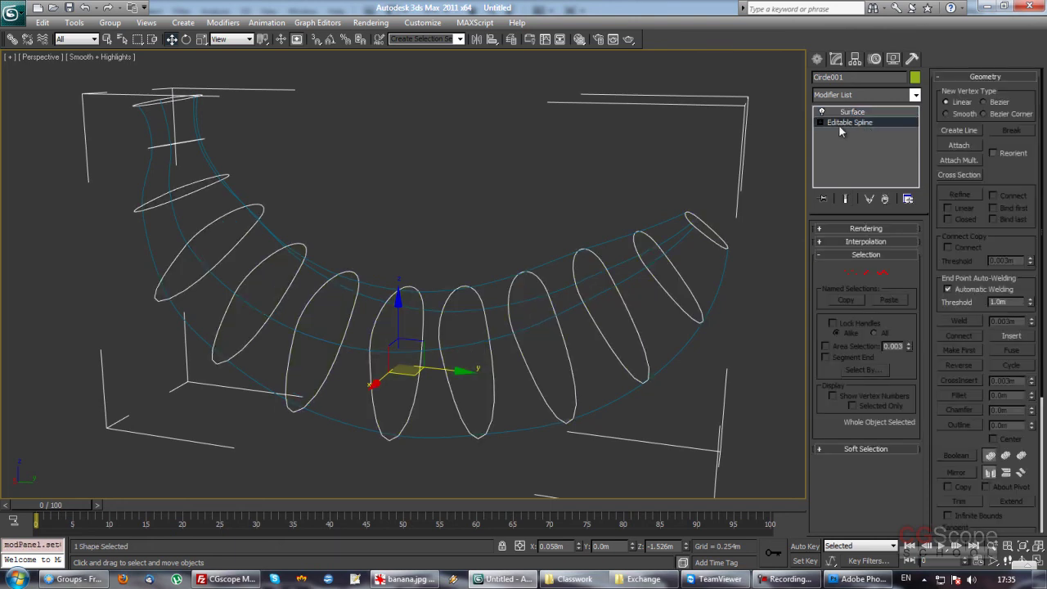
{"action": "left_click", "coordinate": [966, 146]}
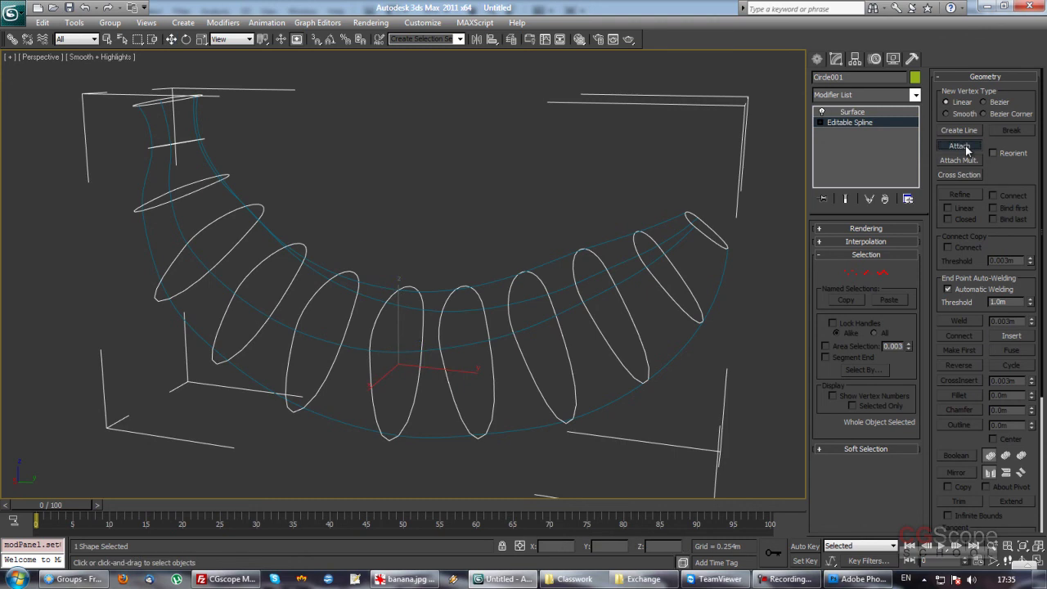
{"action": "left_click", "coordinate": [723, 270]}
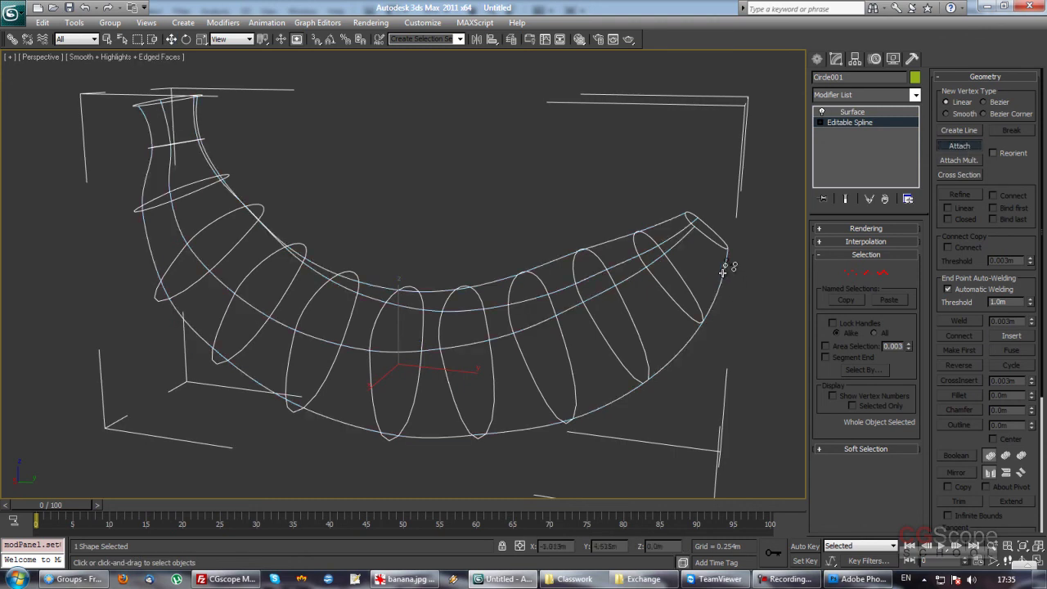
{"action": "left_click", "coordinate": [962, 146]}
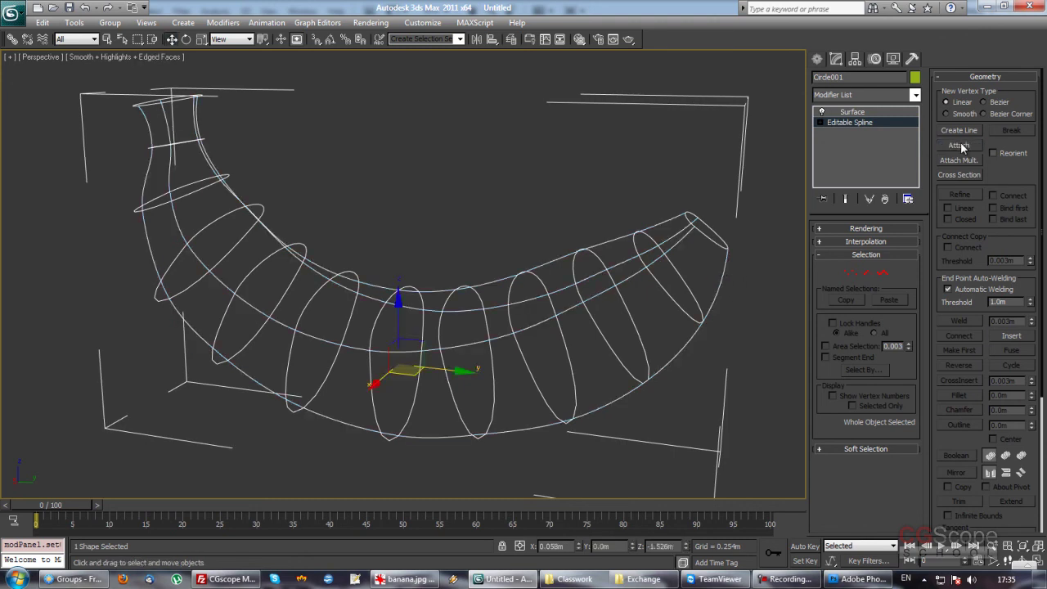
Return to the Surface modifier with Edged Faces off to view the smooth green banana
{"action": "left_click", "coordinate": [874, 115]}
{"action": "mouse_move", "coordinate": [604, 291]}
{"action": "middle_mouse_down", "text": "alt"}
{"action": "mouse_move", "coordinate": [552, 297]}
{"action": "mouse_move", "coordinate": [607, 317]}
{"action": "mouse_move", "coordinate": [597, 297]}
{"action": "mouse_move", "coordinate": [559, 283]}
{"action": "mouse_move", "coordinate": [493, 299]}
{"action": "mouse_move", "coordinate": [518, 295]}
{"action": "mouse_move", "coordinate": [467, 339]}
{"action": "mouse_move", "coordinate": [540, 328]}
{"action": "mouse_move", "coordinate": [659, 338]}
{"action": "mouse_move", "coordinate": [615, 304]}
{"action": "middle_mouse_up", "text": "alt"}
{"action": "key", "text": "F4"}
{"action": "mouse_move", "coordinate": [496, 276]}
{"action": "middle_mouse_down", "text": "alt"}
{"action": "mouse_move", "coordinate": [529, 292]}
{"action": "mouse_move", "coordinate": [503, 218]}
{"action": "mouse_move", "coordinate": [443, 305]}
{"action": "mouse_move", "coordinate": [456, 243]}
{"action": "mouse_move", "coordinate": [585, 264]}
{"action": "mouse_move", "coordinate": [581, 224]}
{"action": "mouse_move", "coordinate": [641, 250]}
{"action": "mouse_move", "coordinate": [614, 197]}
{"action": "mouse_move", "coordinate": [475, 246]}
{"action": "mouse_move", "coordinate": [597, 259]}
{"action": "mouse_move", "coordinate": [474, 262]}
{"action": "mouse_move", "coordinate": [507, 248]}
{"action": "mouse_move", "coordinate": [430, 218]}
{"action": "mouse_move", "coordinate": [476, 239]}
{"action": "middle_mouse_up", "text": "alt"}
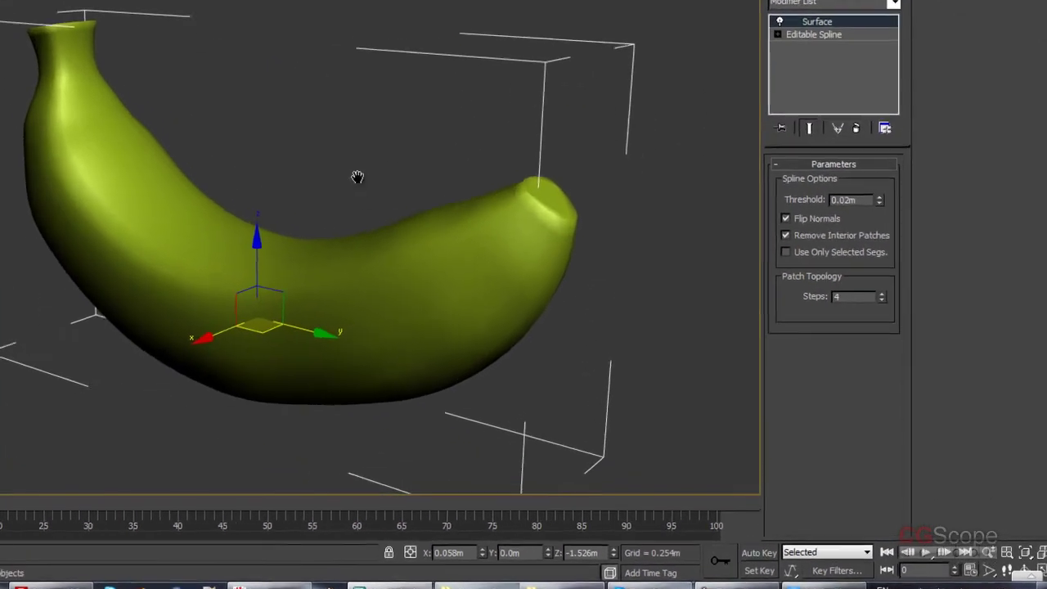
{"action": "middle_click_drag", "start_coordinate": [358, 177], "coordinate": [346, 177], "text": "alt"}
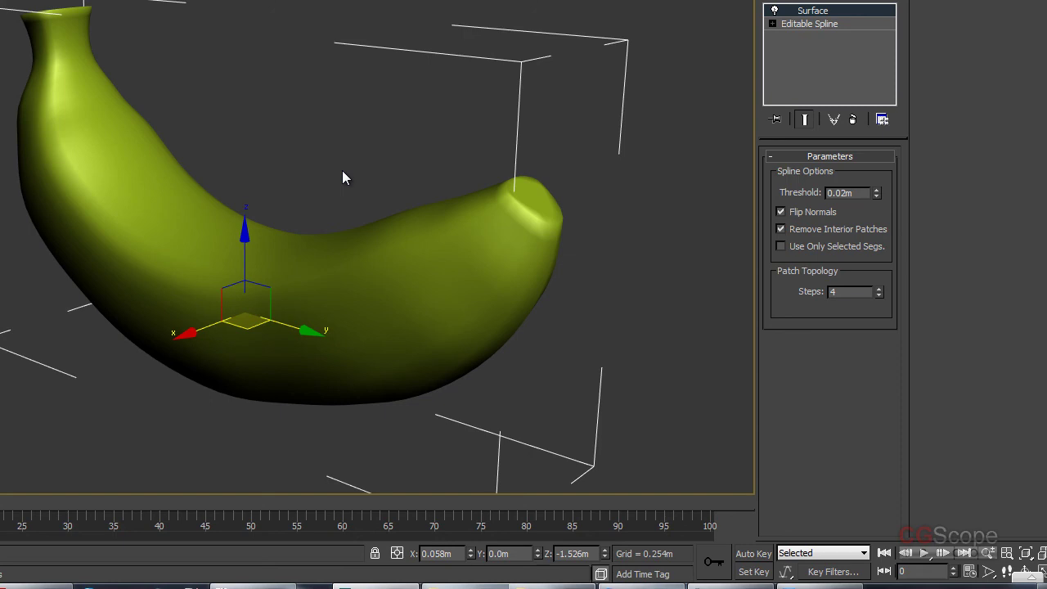
{"action": "scroll", "coordinate": [385, 227], "scroll_direction": "down", "scroll_amount": 2}
{"action": "scroll", "coordinate": [399, 212], "scroll_direction": "down", "scroll_amount": 3}
{"action": "key", "text": "alt+w"}
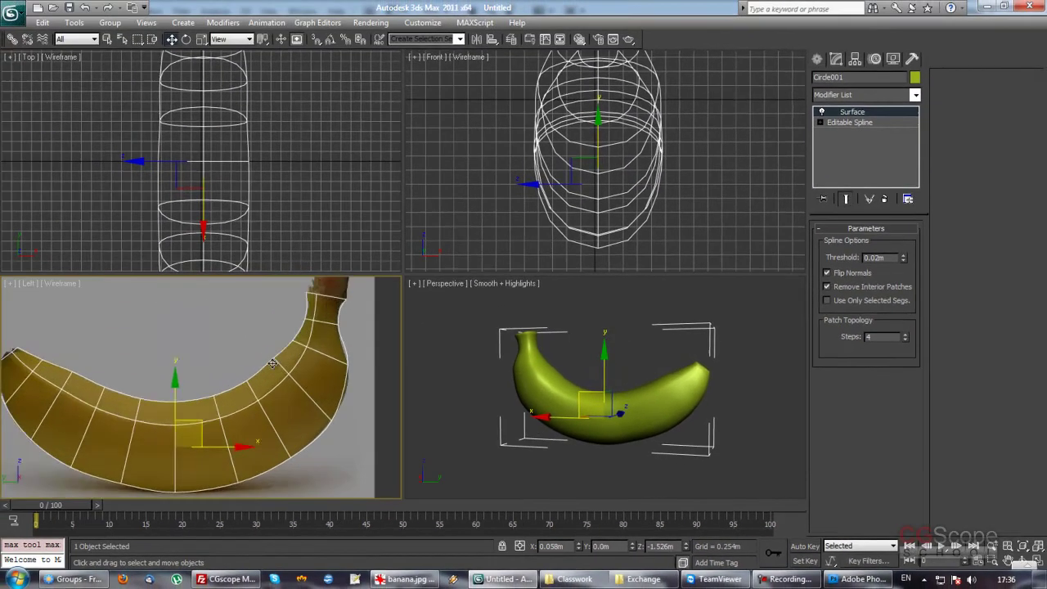
{"action": "mouse_move", "coordinate": [59, 349]}
{"action": "middle_mouse_down"}
{"action": "mouse_move", "coordinate": [221, 371]}
{"action": "mouse_move", "coordinate": [299, 412]}
{"action": "middle_mouse_up"}
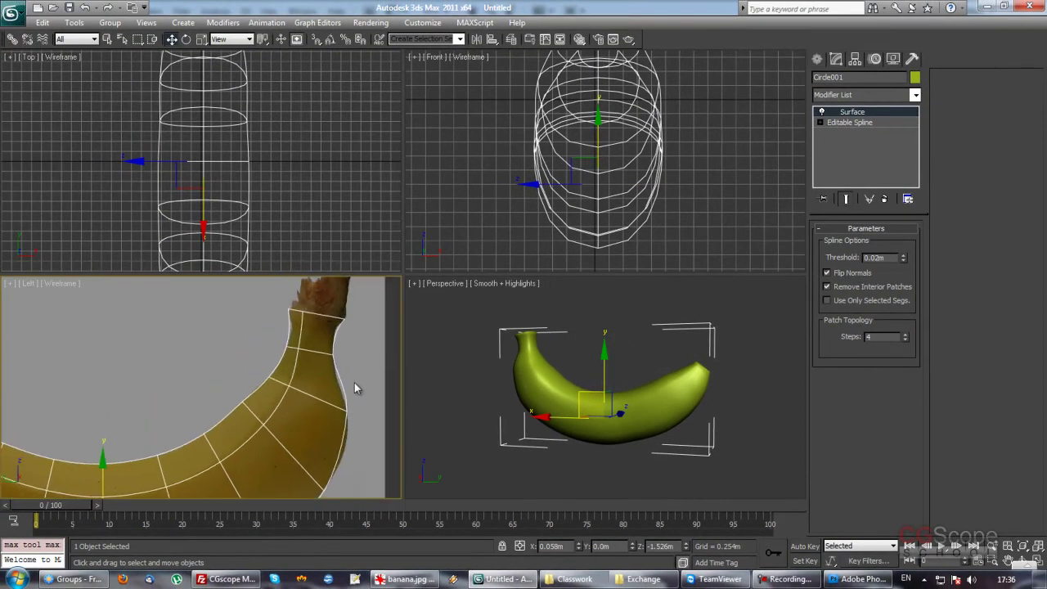
{"action": "middle_click_drag", "start_coordinate": [354, 387], "coordinate": [356, 361]}
{"action": "left_click", "coordinate": [356, 361]}
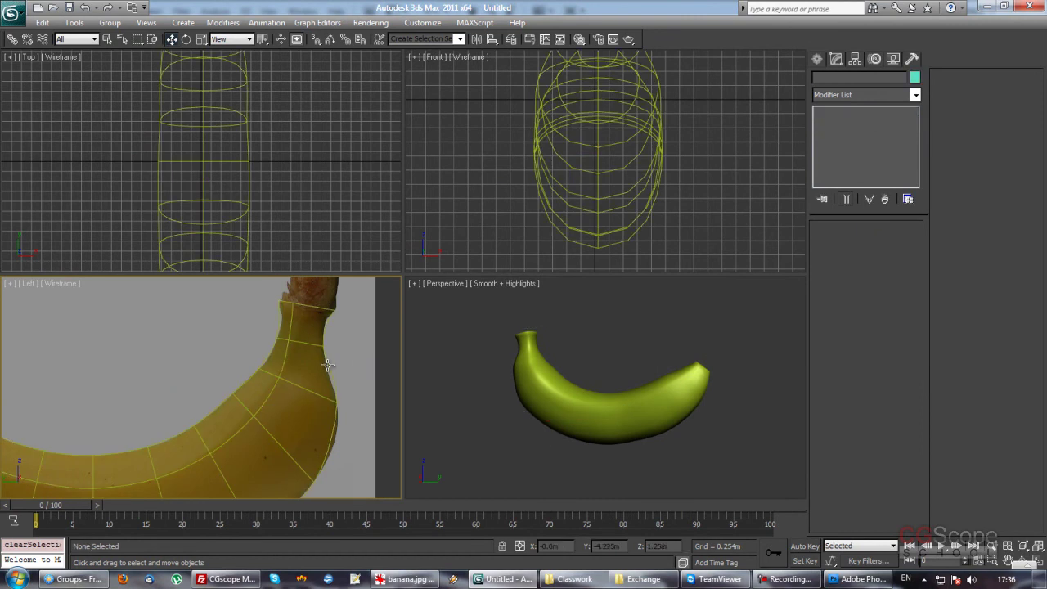
{"action": "left_click", "coordinate": [328, 365]}
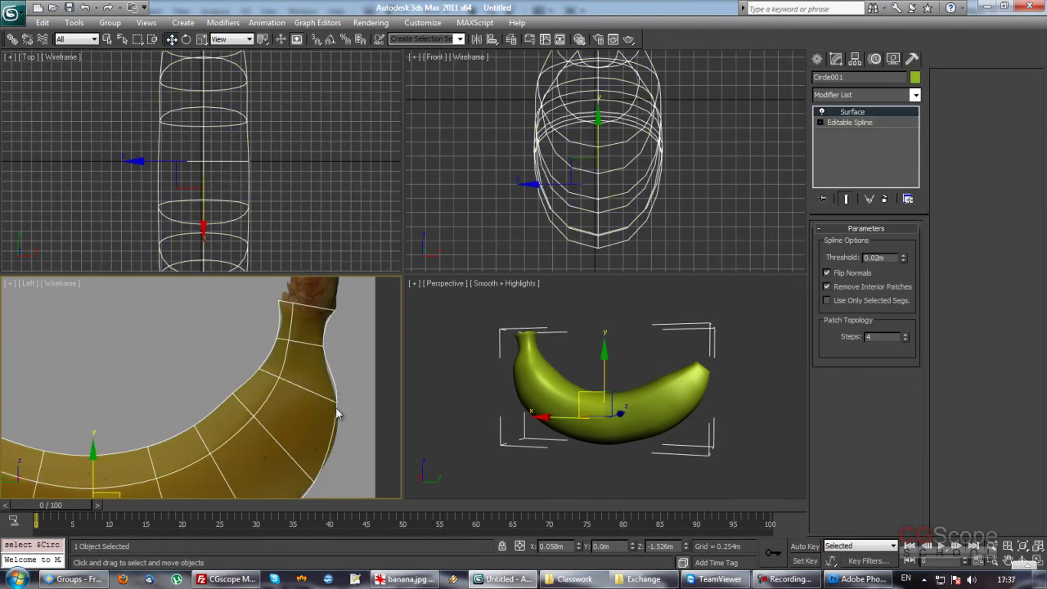
{"action": "scroll", "coordinate": [336, 413], "scroll_direction": "down", "scroll_amount": 2}
{"action": "scroll", "coordinate": [374, 343], "scroll_direction": "down", "scroll_amount": 2}
{"action": "scroll", "coordinate": [151, 371], "scroll_direction": "up", "scroll_amount": 1}
{"action": "scroll", "coordinate": [149, 354], "scroll_direction": "up", "scroll_amount": 4}
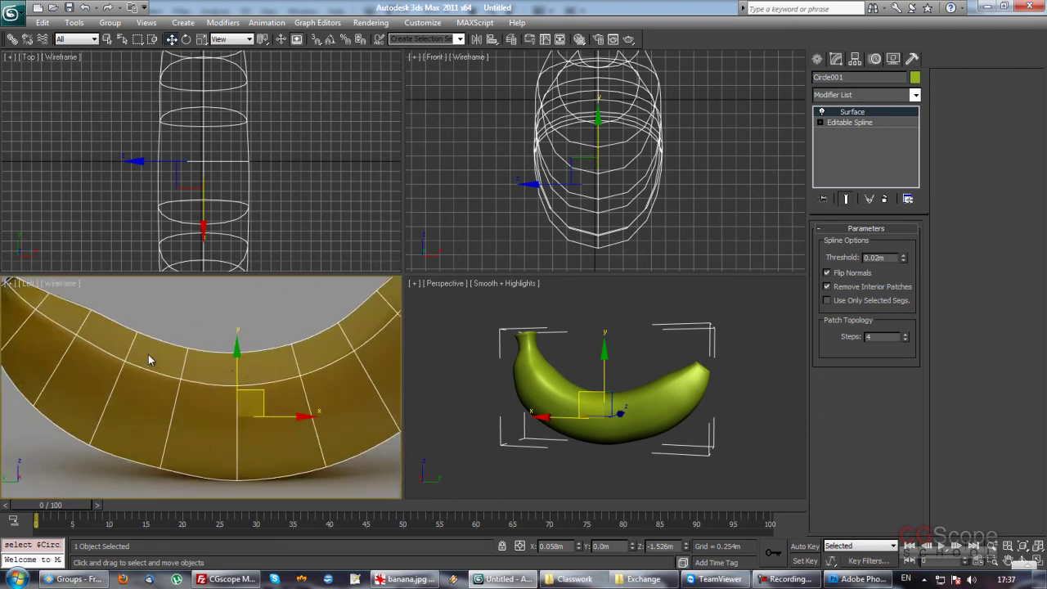
{"action": "mouse_move", "coordinate": [666, 378]}
{"action": "middle_mouse_down", "text": "alt"}
{"action": "mouse_move", "coordinate": [600, 381]}
{"action": "mouse_move", "coordinate": [622, 344]}
{"action": "middle_mouse_up", "text": "alt"}
{"action": "key", "text": "alt+w"}
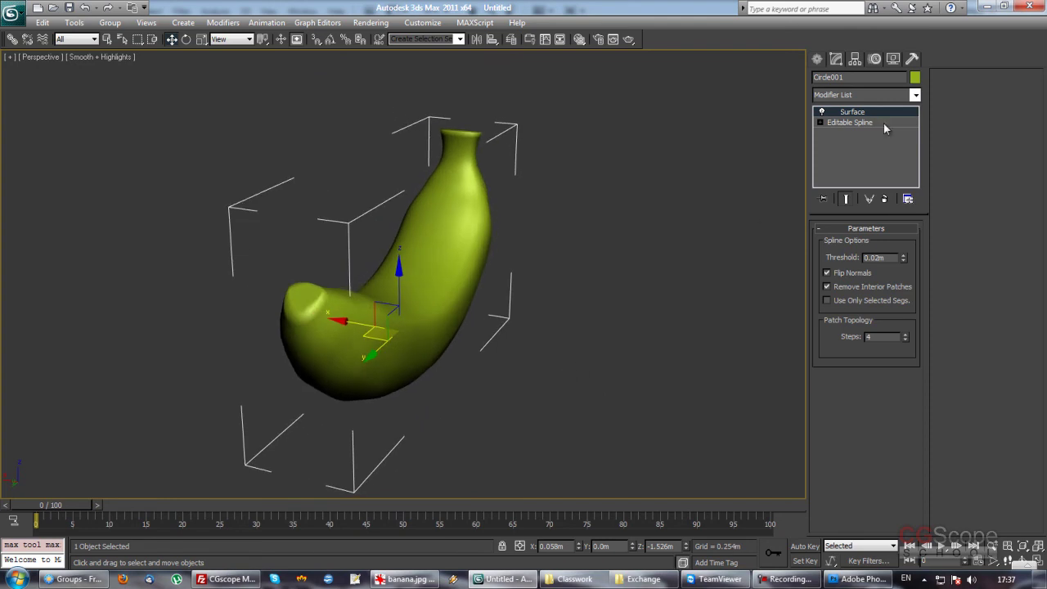
Enter Circle001's Vertex level and region-select overlapping vertex pairs on a cross-section ring
{"action": "left_click", "coordinate": [820, 122]}
{"action": "left_click", "coordinate": [844, 132]}
{"action": "mouse_move", "coordinate": [664, 237]}
{"action": "middle_mouse_down", "text": "alt"}
{"action": "mouse_move", "coordinate": [535, 240]}
{"action": "mouse_move", "coordinate": [507, 297]}
{"action": "mouse_move", "coordinate": [641, 206]}
{"action": "middle_mouse_up", "text": "alt"}
{"action": "scroll", "coordinate": [513, 286], "scroll_direction": "up", "scroll_amount": 3}
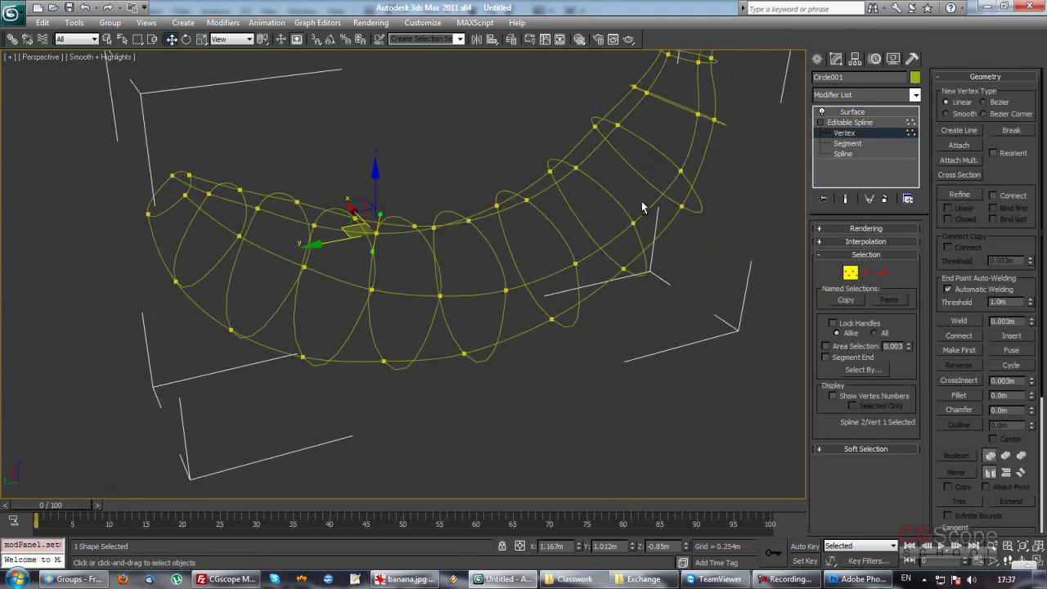
{"action": "left_click_drag", "start_coordinate": [319, 317], "coordinate": [317, 354]}
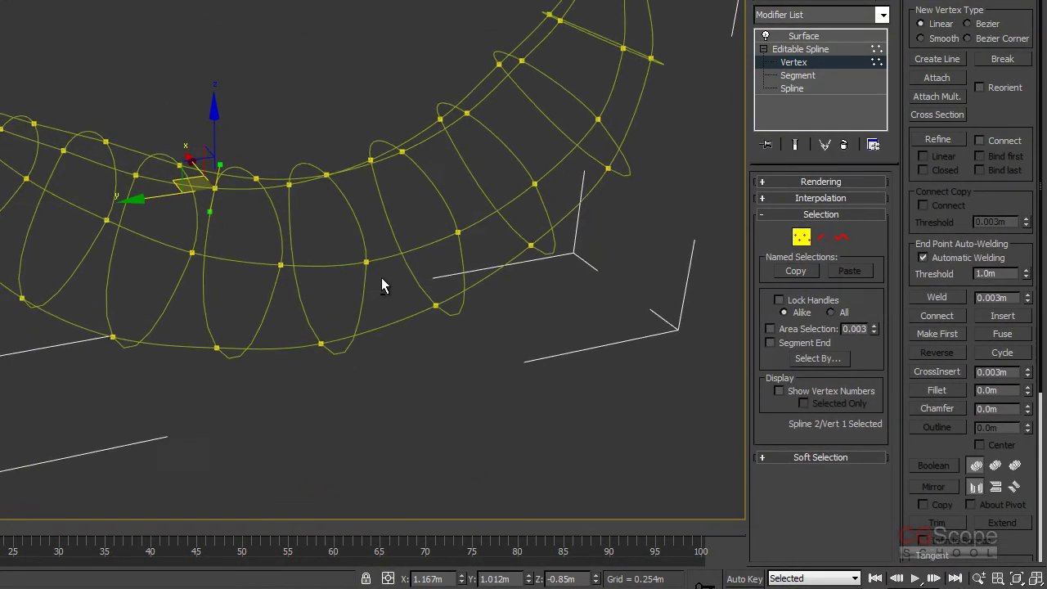
{"action": "middle_click_drag", "start_coordinate": [318, 354], "coordinate": [357, 368], "text": "alt"}
{"action": "middle_click_drag", "start_coordinate": [367, 377], "coordinate": [270, 350], "text": "alt"}
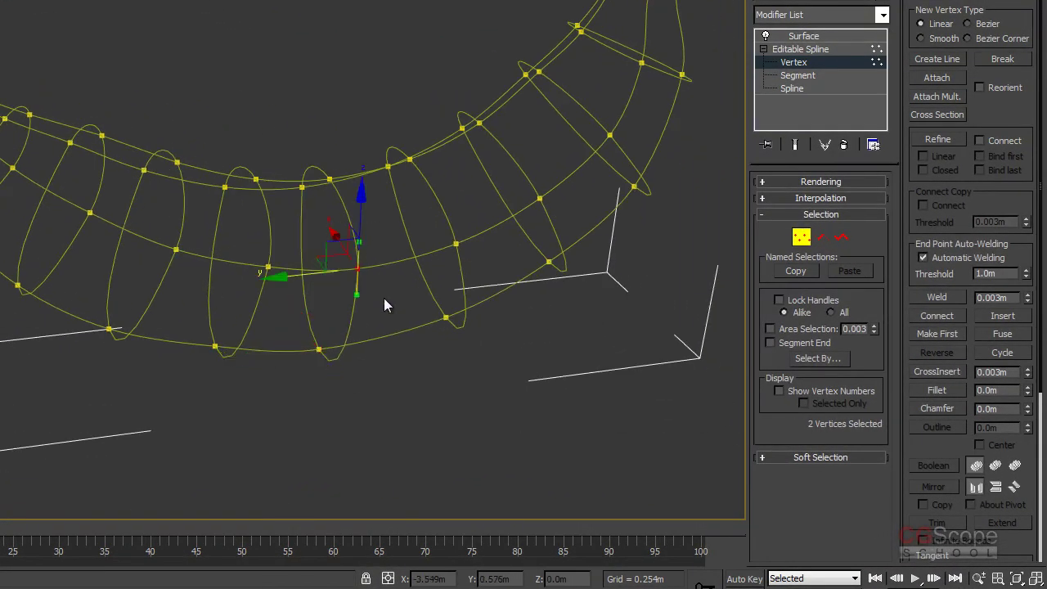
{"action": "middle_click_drag", "start_coordinate": [383, 297], "coordinate": [337, 231], "text": "alt"}
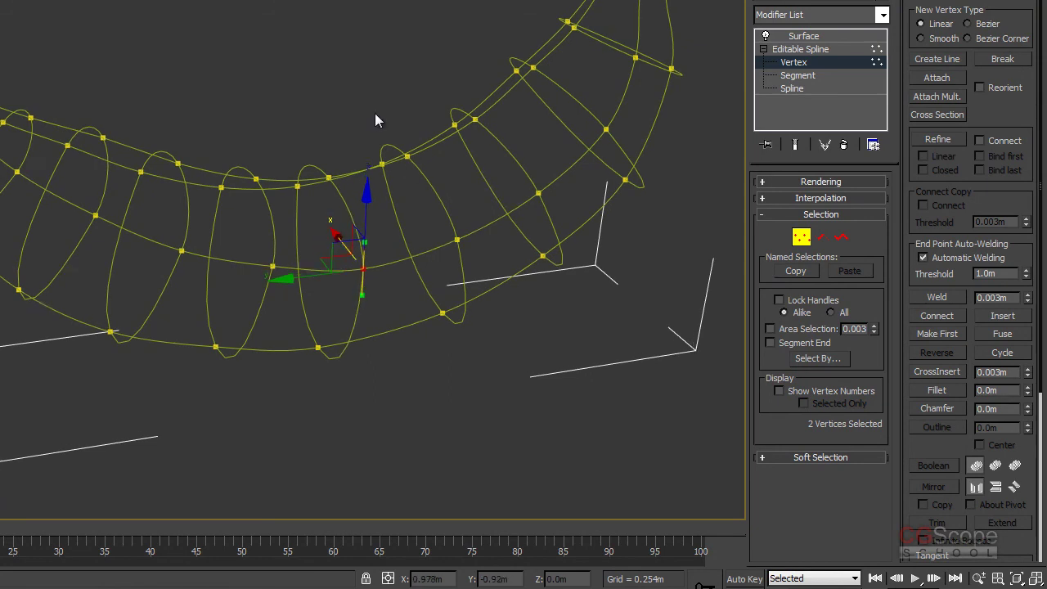
{"action": "middle_click_drag", "start_coordinate": [375, 113], "coordinate": [414, 146], "text": "alt"}
{"action": "left_click_drag", "start_coordinate": [410, 172], "coordinate": [411, 173]}
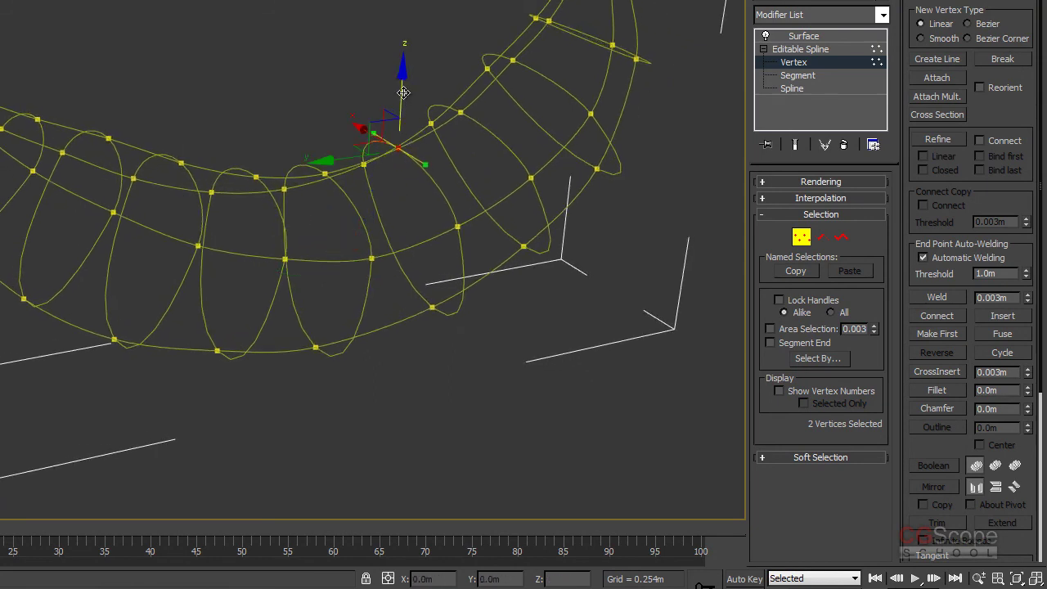
{"action": "mouse_move", "coordinate": [467, 77]}
{"action": "middle_mouse_down", "text": "alt"}
{"action": "mouse_move", "coordinate": [413, 158]}
{"action": "mouse_move", "coordinate": [413, 201]}
{"action": "middle_mouse_up", "text": "alt"}
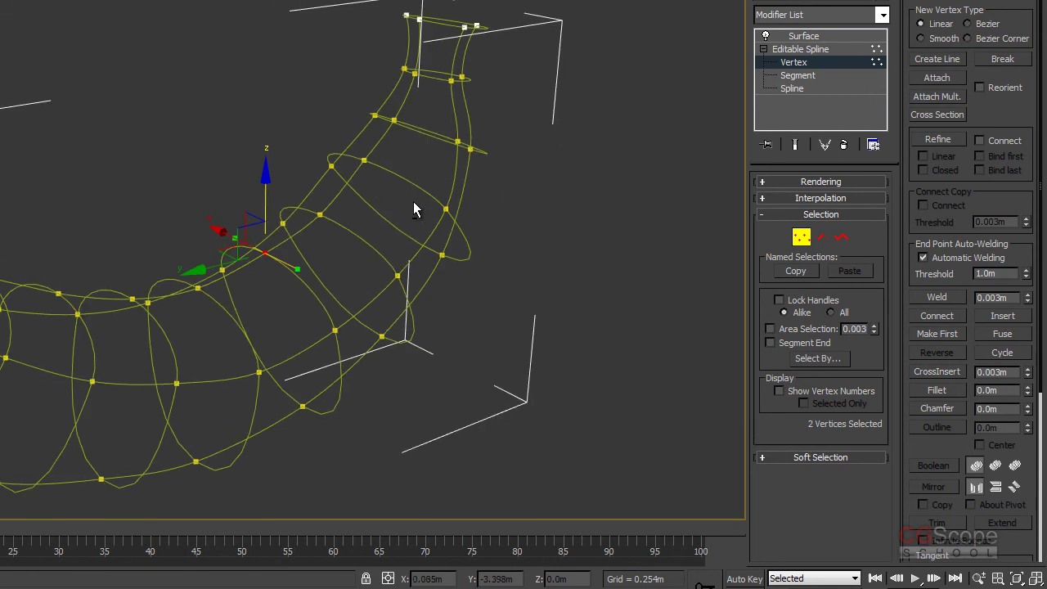
Select a vertex further along the banana and lower the selection slightly
{"action": "left_click", "coordinate": [364, 160]}
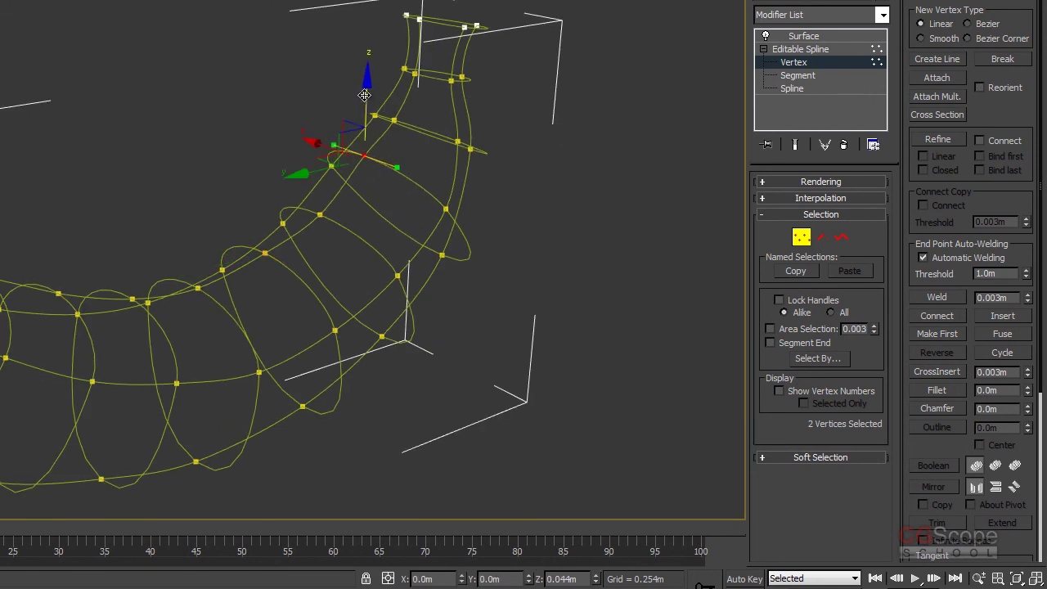
{"action": "middle_click_drag", "start_coordinate": [366, 101], "coordinate": [458, 196], "text": "alt"}
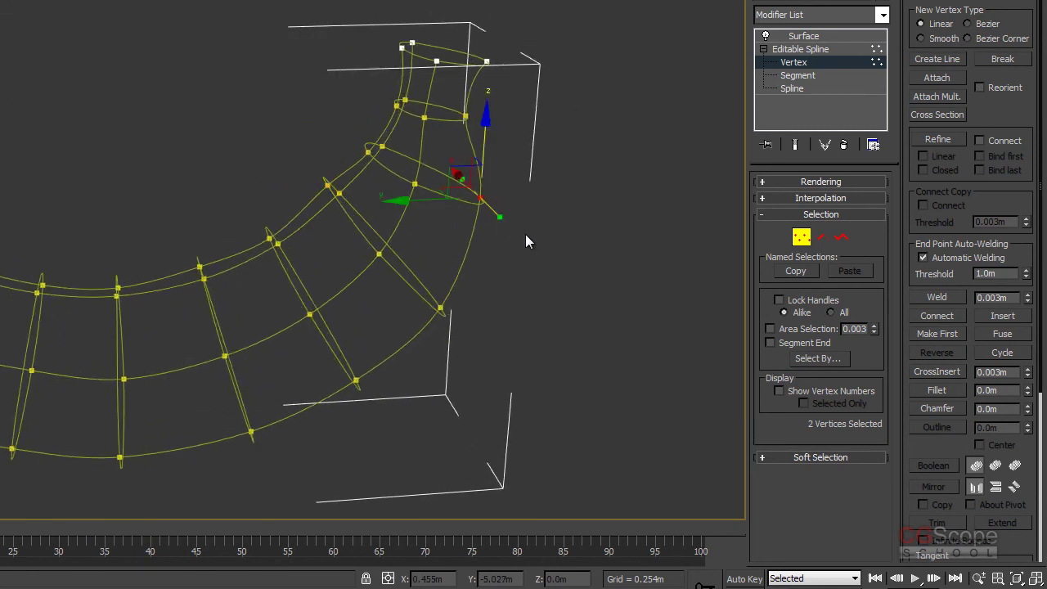
{"action": "middle_click_drag", "start_coordinate": [529, 237], "coordinate": [457, 255], "text": "alt"}
{"action": "mouse_move", "coordinate": [507, 282]}
{"action": "middle_mouse_down", "text": "alt"}
{"action": "mouse_move", "coordinate": [402, 351]}
{"action": "mouse_move", "coordinate": [402, 290]}
{"action": "mouse_move", "coordinate": [354, 262]}
{"action": "mouse_move", "coordinate": [409, 333]}
{"action": "mouse_move", "coordinate": [392, 309]}
{"action": "mouse_move", "coordinate": [440, 338]}
{"action": "mouse_move", "coordinate": [434, 331]}
{"action": "middle_mouse_up", "text": "alt"}
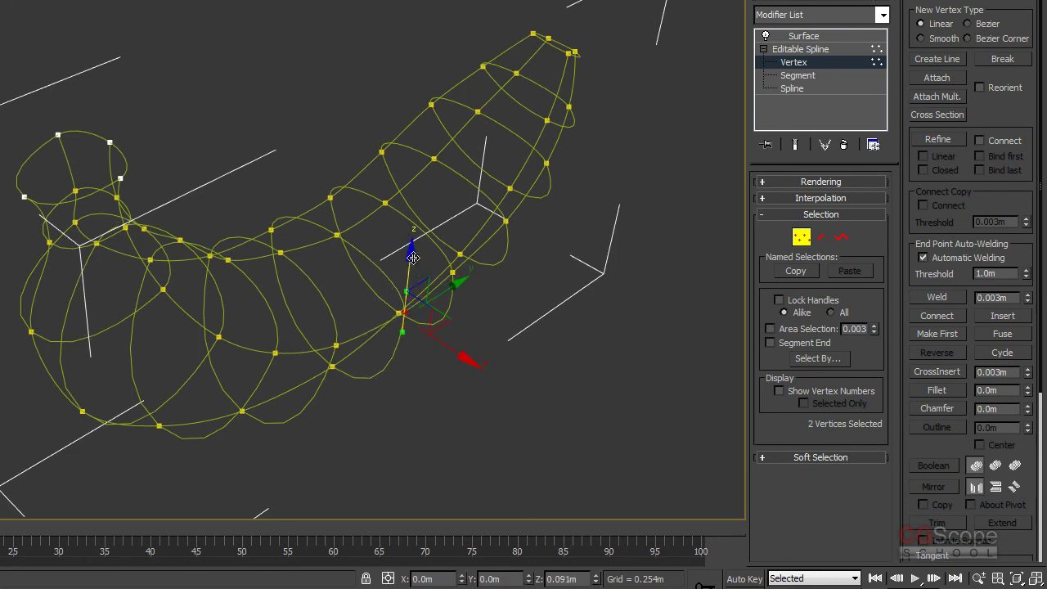
{"action": "middle_click_drag", "start_coordinate": [486, 215], "coordinate": [388, 156], "text": "alt"}
{"action": "left_click_drag", "start_coordinate": [396, 155], "coordinate": [397, 160]}
Select vertices near the tip and on a middle ring, ending with an overlapping pair
{"action": "left_click_drag", "start_coordinate": [483, 105], "coordinate": [503, 146]}
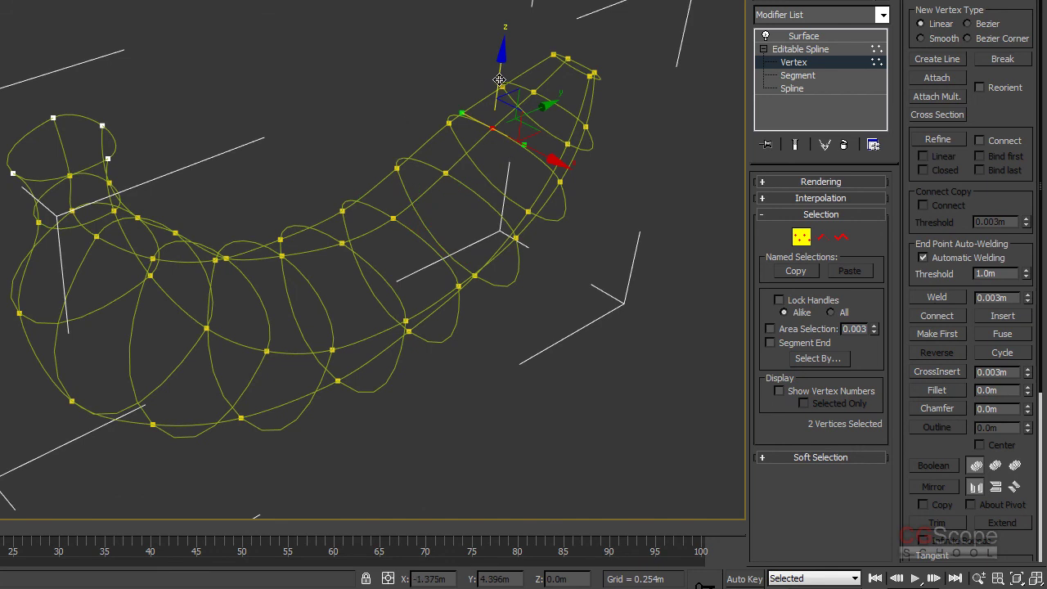
{"action": "left_click_drag", "start_coordinate": [600, 88], "coordinate": [622, 33]}
{"action": "scroll", "coordinate": [420, 257], "scroll_direction": "up", "scroll_amount": 5}
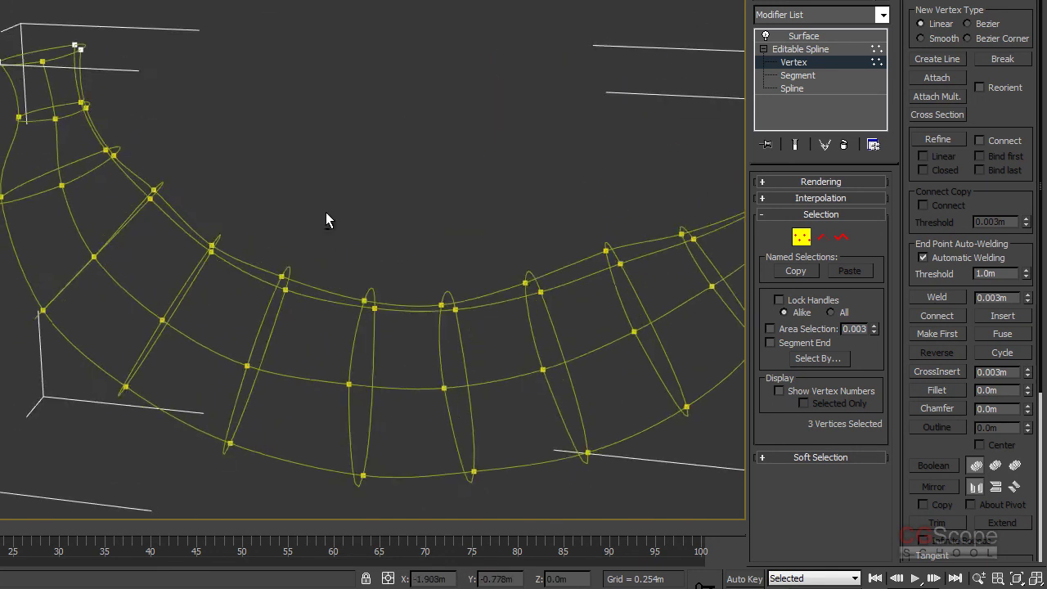
{"action": "middle_click_drag", "start_coordinate": [326, 219], "coordinate": [257, 256], "text": "alt"}
{"action": "scroll", "coordinate": [203, 276], "scroll_direction": "down", "scroll_amount": 5}
{"action": "scroll", "coordinate": [364, 281], "scroll_direction": "up", "scroll_amount": 4}
{"action": "left_click", "coordinate": [398, 237]}
{"action": "left_click", "coordinate": [310, 226]}
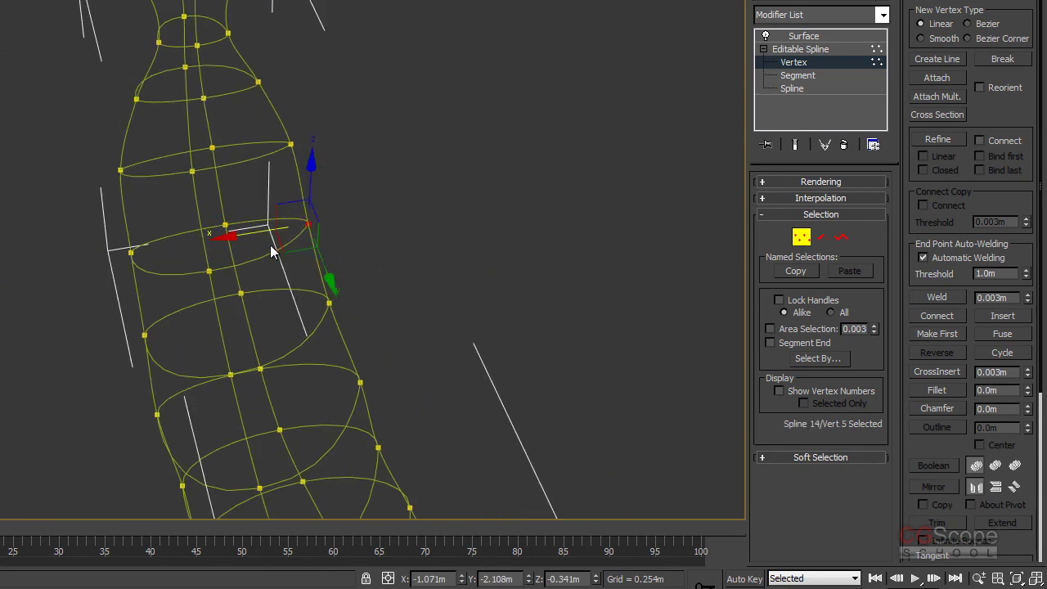
{"action": "left_click", "coordinate": [261, 241]}
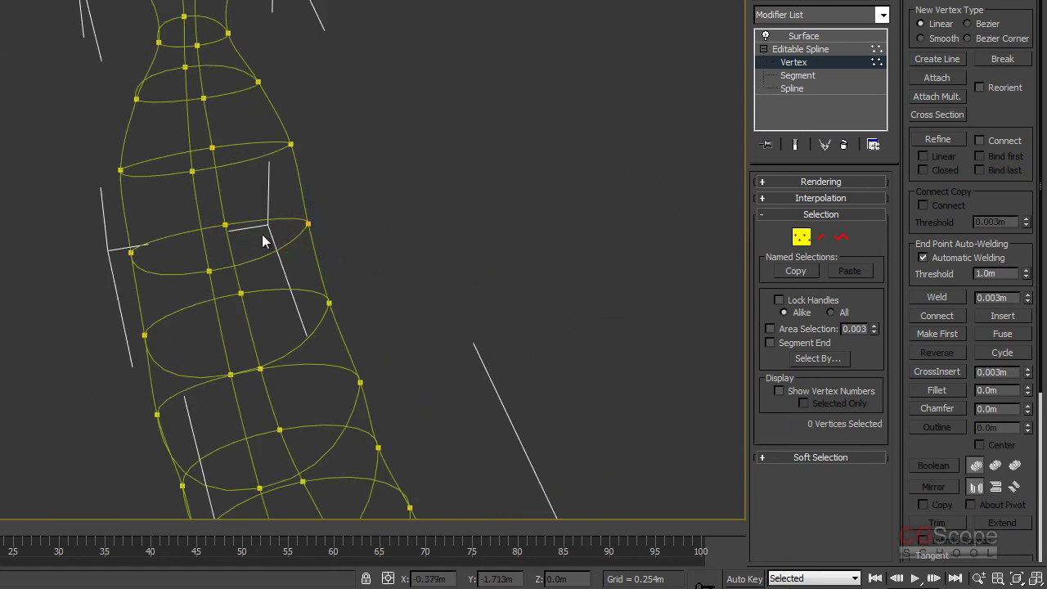
{"action": "left_click", "coordinate": [311, 226]}
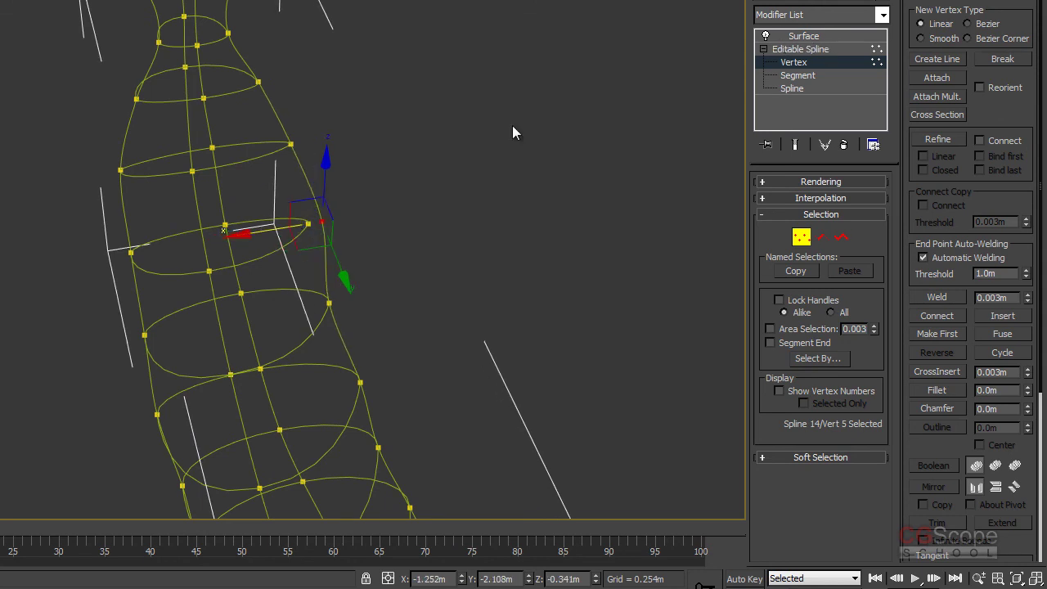
{"action": "left_click_drag", "start_coordinate": [284, 198], "coordinate": [340, 248]}
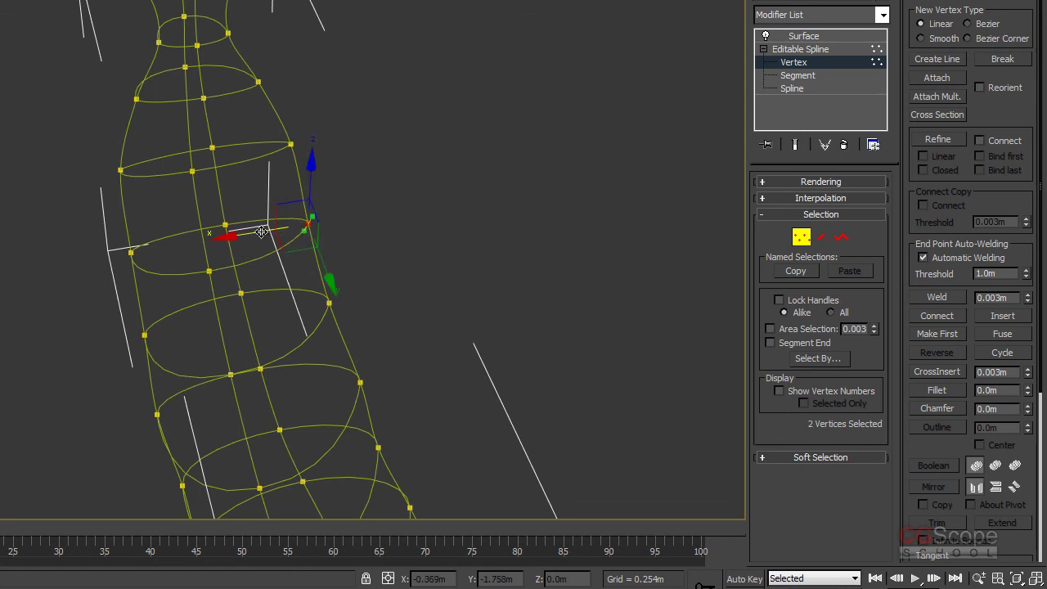
Return to the Surface modifier and view the dark banana end-on
{"action": "left_click", "coordinate": [853, 111]}
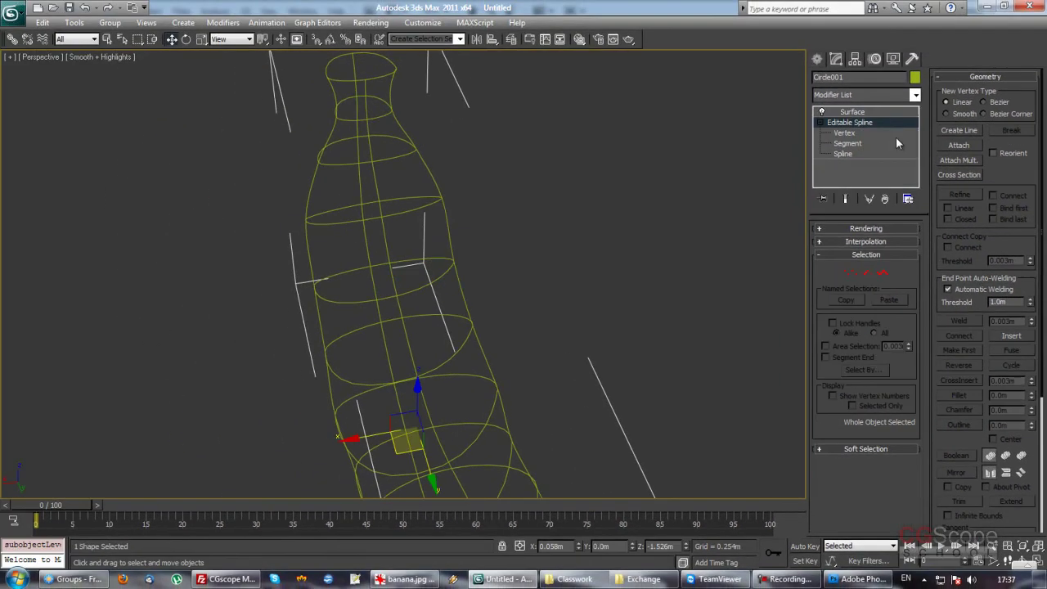
{"action": "scroll", "coordinate": [562, 298], "scroll_direction": "down", "scroll_amount": 5}
{"action": "mouse_move", "coordinate": [561, 304]}
{"action": "middle_mouse_down", "text": "alt"}
{"action": "mouse_move", "coordinate": [606, 292]}
{"action": "mouse_move", "coordinate": [458, 322]}
{"action": "mouse_move", "coordinate": [536, 322]}
{"action": "middle_mouse_up", "text": "alt"}
Turn on Edged Faces, enter the cage's Vertex level and uncheck Automatic Welding
{"action": "scroll", "coordinate": [573, 297], "scroll_direction": "up", "scroll_amount": 3}
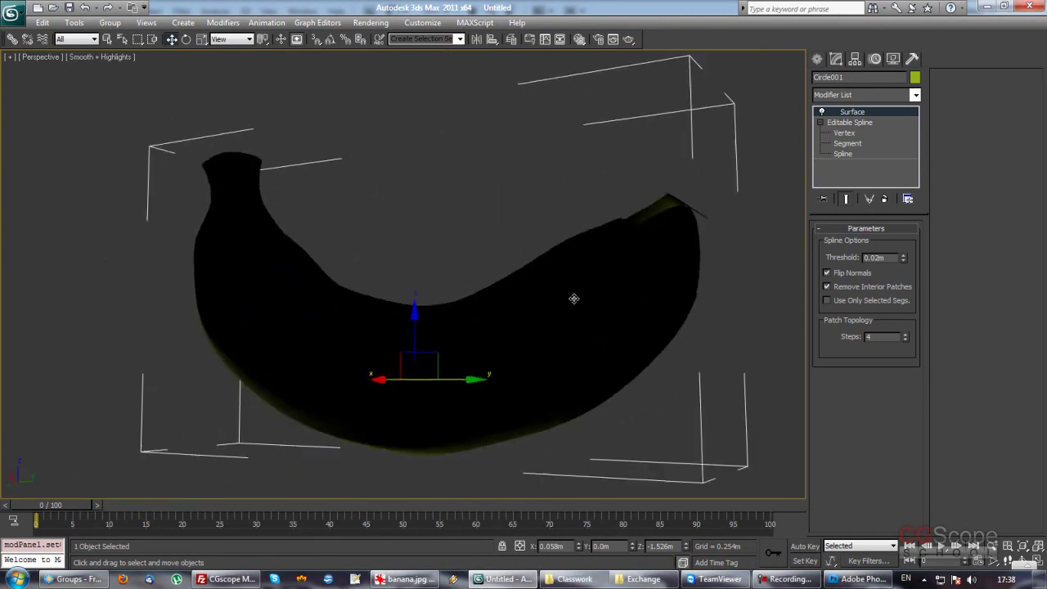
{"action": "scroll", "coordinate": [572, 294], "scroll_direction": "up", "scroll_amount": 2}
{"action": "mouse_move", "coordinate": [592, 205]}
{"action": "middle_mouse_down", "text": "alt"}
{"action": "mouse_move", "coordinate": [601, 339]}
{"action": "mouse_move", "coordinate": [573, 305]}
{"action": "mouse_move", "coordinate": [591, 312]}
{"action": "mouse_move", "coordinate": [524, 302]}
{"action": "middle_mouse_up", "text": "alt"}
{"action": "key", "text": "F4"}
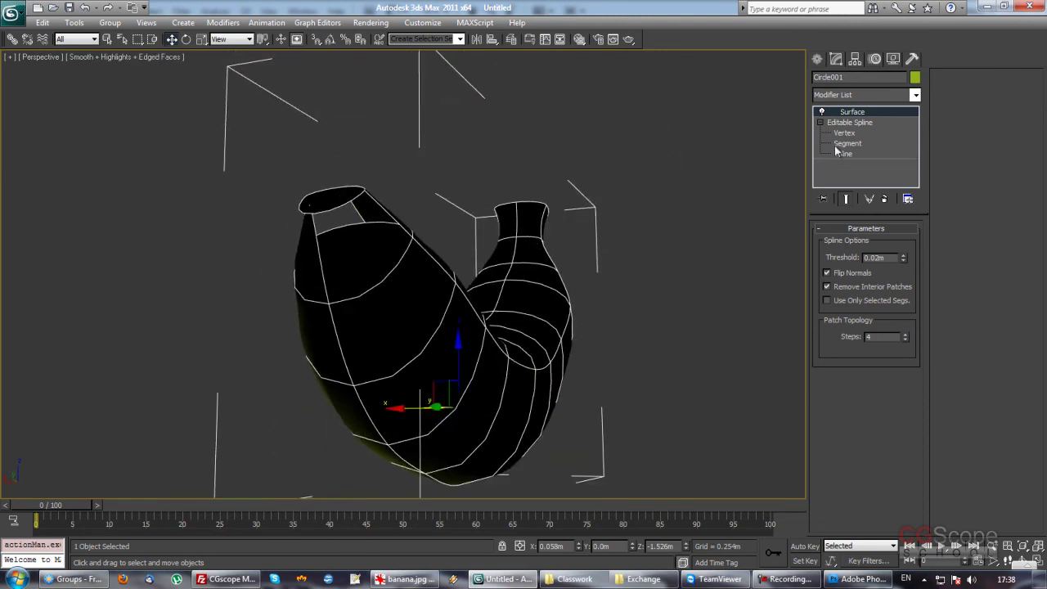
{"action": "left_click", "coordinate": [844, 133]}
{"action": "mouse_move", "coordinate": [606, 263]}
{"action": "middle_mouse_down", "text": "alt"}
{"action": "mouse_move", "coordinate": [485, 291]}
{"action": "mouse_move", "coordinate": [416, 292]}
{"action": "mouse_move", "coordinate": [510, 398]}
{"action": "mouse_move", "coordinate": [582, 335]}
{"action": "mouse_move", "coordinate": [506, 327]}
{"action": "mouse_move", "coordinate": [549, 276]}
{"action": "mouse_move", "coordinate": [596, 332]}
{"action": "mouse_move", "coordinate": [597, 276]}
{"action": "mouse_move", "coordinate": [597, 320]}
{"action": "mouse_move", "coordinate": [599, 306]}
{"action": "middle_mouse_up", "text": "alt"}
{"action": "scroll", "coordinate": [506, 326], "scroll_direction": "up", "scroll_amount": 5}
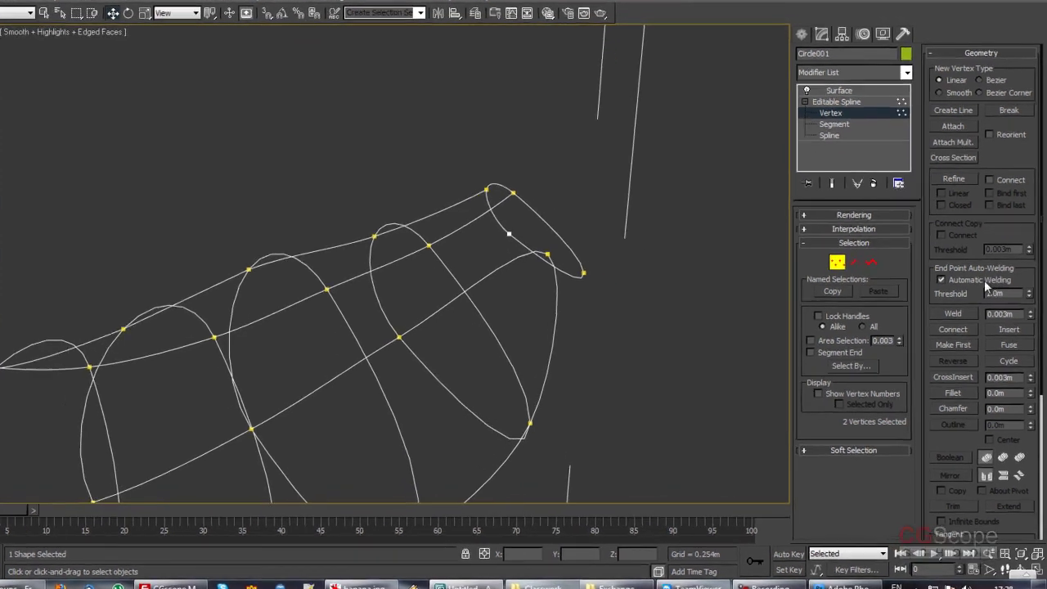
{"action": "mouse_move", "coordinate": [574, 240]}
{"action": "middle_mouse_down", "text": "alt"}
{"action": "mouse_move", "coordinate": [556, 231]}
{"action": "mouse_move", "coordinate": [514, 233]}
{"action": "mouse_move", "coordinate": [506, 245]}
{"action": "mouse_move", "coordinate": [480, 236]}
{"action": "middle_mouse_up", "text": "alt"}
{"action": "left_click", "coordinate": [965, 255]}
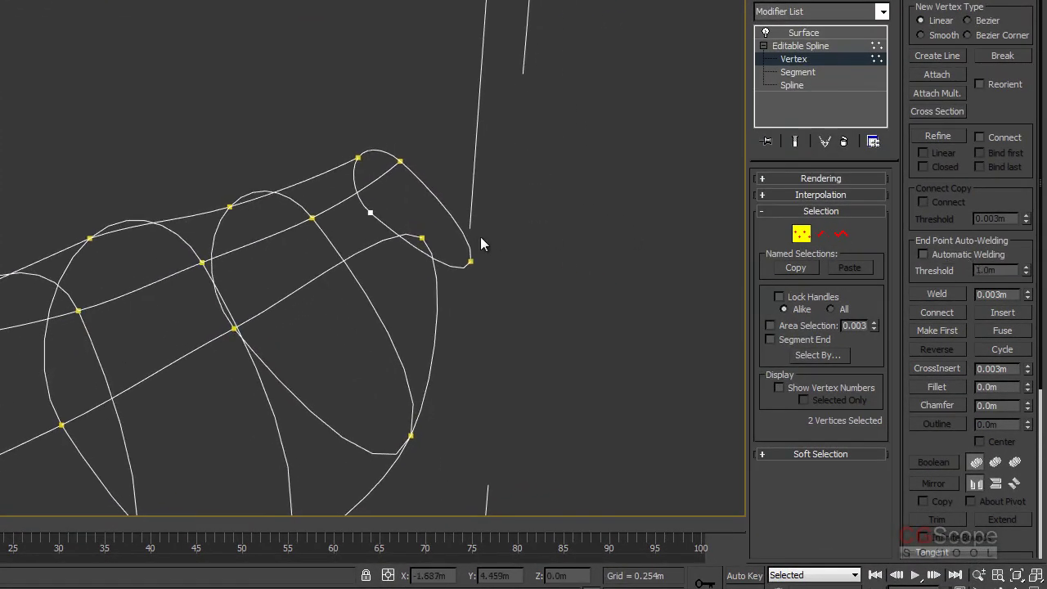
Select the tip-ring vertex and Break the spline there
{"action": "left_click", "coordinate": [421, 238]}
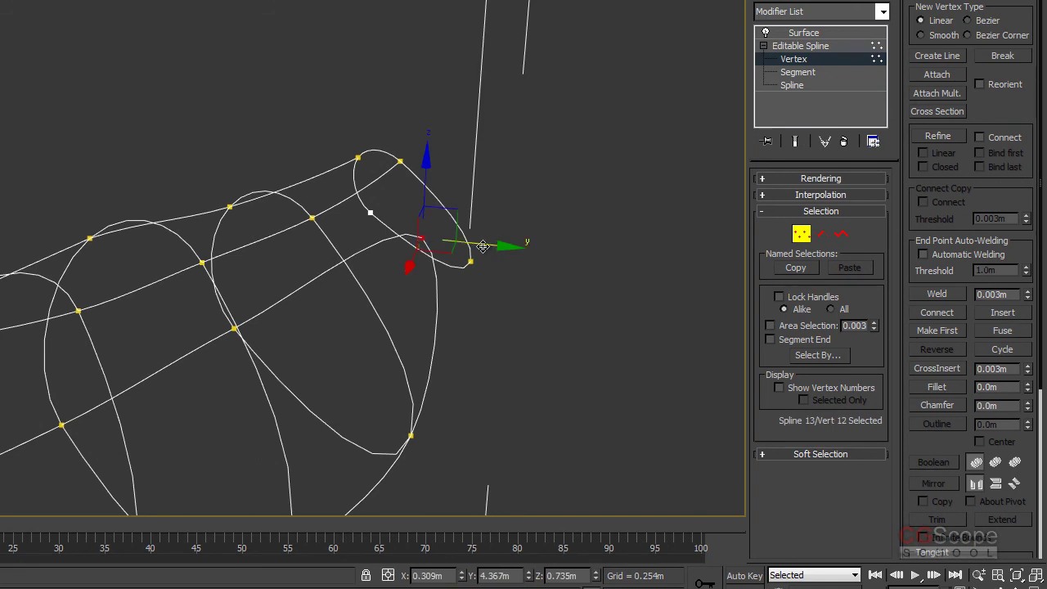
{"action": "middle_click_drag", "start_coordinate": [473, 309], "coordinate": [487, 314], "text": "alt"}
{"action": "left_click", "coordinate": [406, 226]}
{"action": "left_click", "coordinate": [419, 238]}
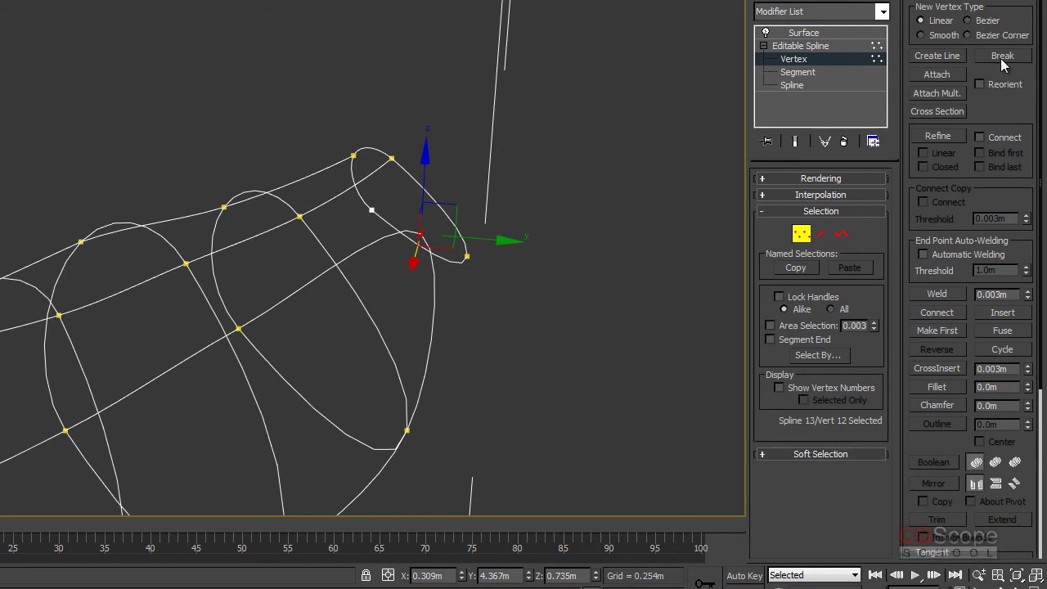
{"action": "left_click", "coordinate": [1003, 57]}
Pull one broken end up-left and reposition the neighbouring spline's vertex
{"action": "left_click", "coordinate": [417, 236]}
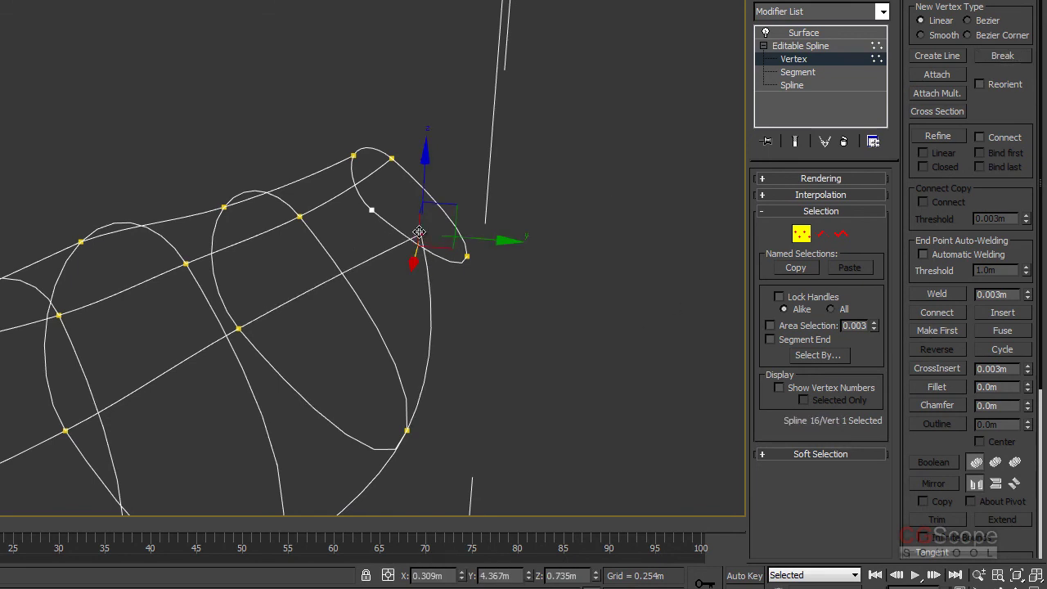
{"action": "left_click_drag", "start_coordinate": [440, 222], "coordinate": [417, 205]}
{"action": "left_click", "coordinate": [457, 283]}
{"action": "left_click", "coordinate": [421, 236]}
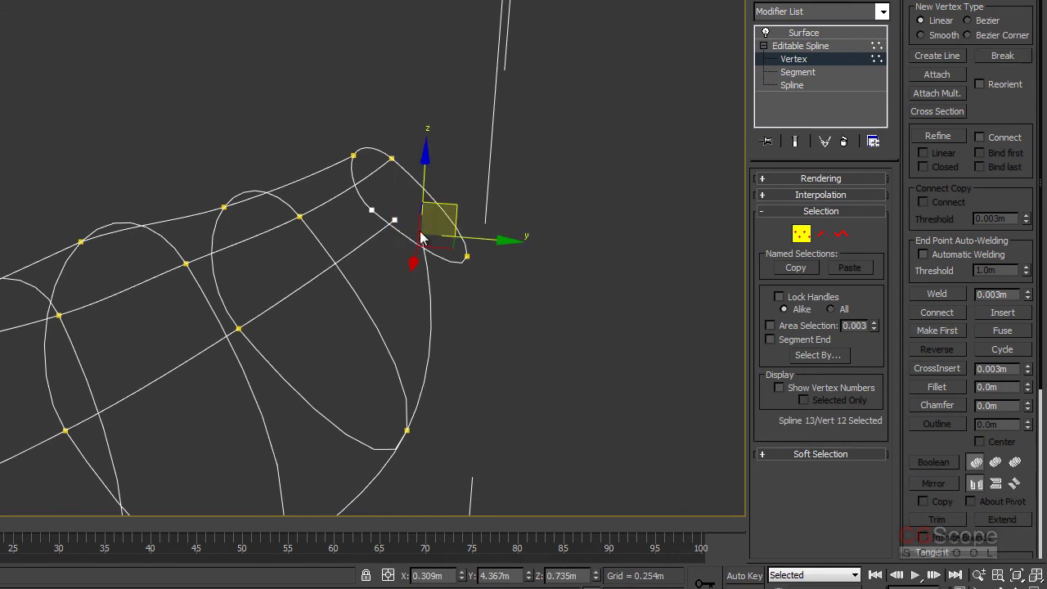
{"action": "mouse_move", "coordinate": [421, 237]}
{"action": "middle_mouse_down", "text": "alt"}
{"action": "mouse_move", "coordinate": [412, 245]}
{"action": "mouse_move", "coordinate": [433, 281]}
{"action": "mouse_move", "coordinate": [490, 258]}
{"action": "mouse_move", "coordinate": [407, 263]}
{"action": "middle_mouse_up", "text": "alt"}
{"action": "left_click", "coordinate": [396, 232]}
{"action": "left_click_drag", "start_coordinate": [407, 263], "coordinate": [409, 258]}
{"action": "mouse_move", "coordinate": [409, 259]}
{"action": "middle_mouse_down", "text": "alt"}
{"action": "mouse_move", "coordinate": [423, 296]}
{"action": "mouse_move", "coordinate": [473, 300]}
{"action": "mouse_move", "coordinate": [499, 276]}
{"action": "middle_mouse_up", "text": "alt"}
{"action": "left_click", "coordinate": [470, 306]}
{"action": "left_click", "coordinate": [655, 253]}
{"action": "middle_click_drag", "start_coordinate": [649, 323], "coordinate": [636, 317], "text": "alt"}
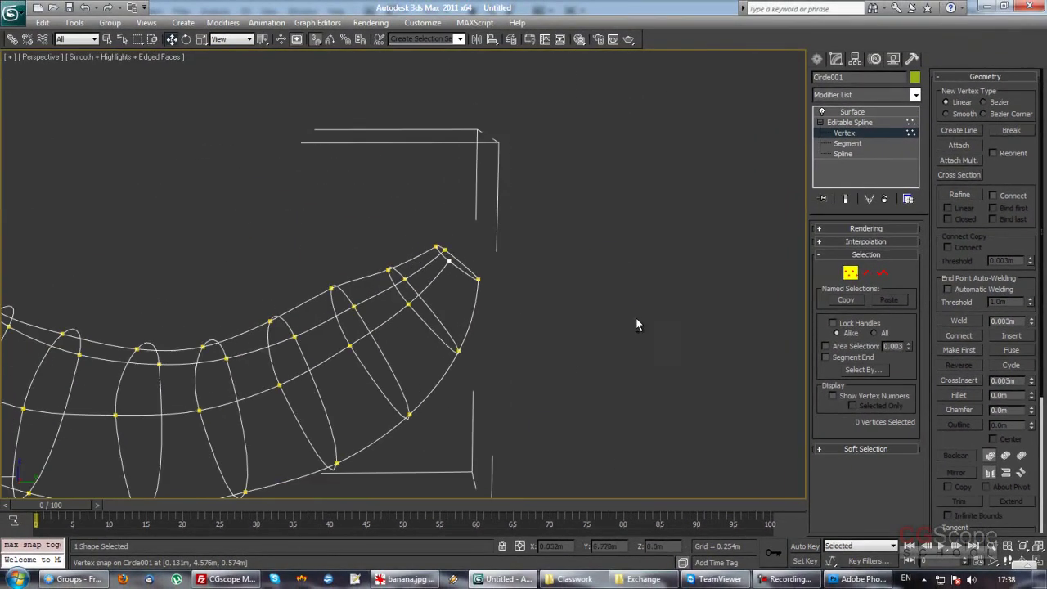
Leave Vertex mode, show the Surface result, and turn snapping on
{"action": "left_click", "coordinate": [864, 132]}
{"action": "left_click", "coordinate": [859, 113]}
{"action": "mouse_move", "coordinate": [573, 270]}
{"action": "middle_mouse_down", "text": "alt"}
{"action": "mouse_move", "coordinate": [535, 250]}
{"action": "mouse_move", "coordinate": [556, 320]}
{"action": "middle_mouse_up", "text": "alt"}
{"action": "key", "text": "s"}
{"action": "mouse_move", "coordinate": [478, 294]}
{"action": "middle_mouse_down", "text": "alt"}
{"action": "mouse_move", "coordinate": [476, 327]}
{"action": "mouse_move", "coordinate": [622, 297]}
{"action": "mouse_move", "coordinate": [597, 332]}
{"action": "mouse_move", "coordinate": [547, 335]}
{"action": "middle_mouse_up", "text": "alt"}
Turn off Edged Faces, zoom extents, and orbit to view the banana tilted upward
{"action": "key", "text": "F4"}
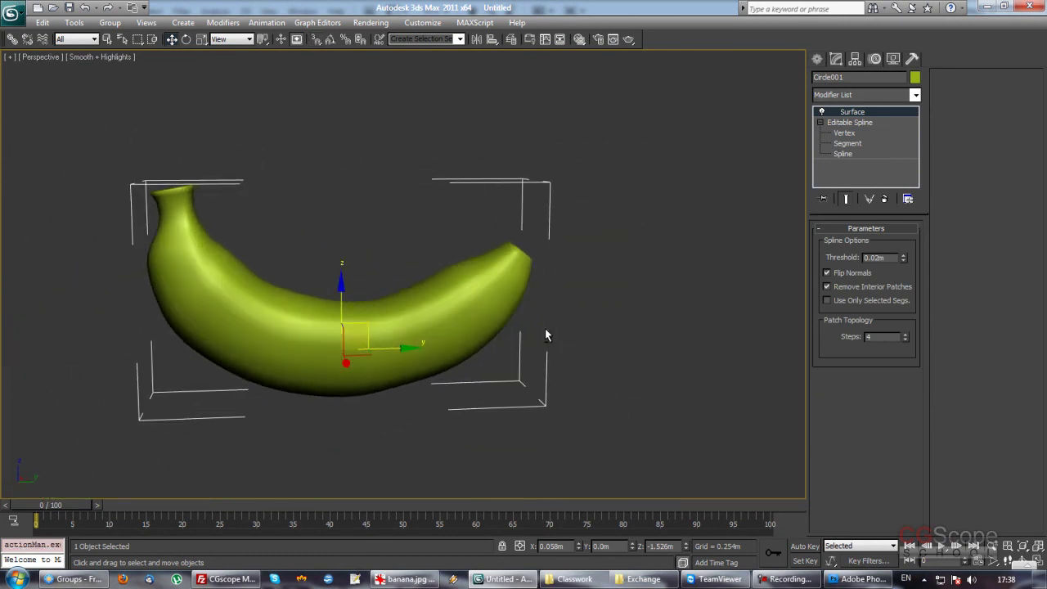
{"action": "key", "text": "z"}
{"action": "mouse_move", "coordinate": [491, 306]}
{"action": "middle_mouse_down", "text": "alt"}
{"action": "mouse_move", "coordinate": [519, 332]}
{"action": "mouse_move", "coordinate": [527, 358]}
{"action": "mouse_move", "coordinate": [516, 386]}
{"action": "mouse_move", "coordinate": [442, 311]}
{"action": "mouse_move", "coordinate": [333, 317]}
{"action": "mouse_move", "coordinate": [467, 299]}
{"action": "mouse_move", "coordinate": [507, 313]}
{"action": "middle_mouse_up", "text": "alt"}
{"action": "scroll", "coordinate": [508, 313], "scroll_direction": "up", "scroll_amount": 2}
{"action": "scroll", "coordinate": [515, 306], "scroll_direction": "up", "scroll_amount": 2}
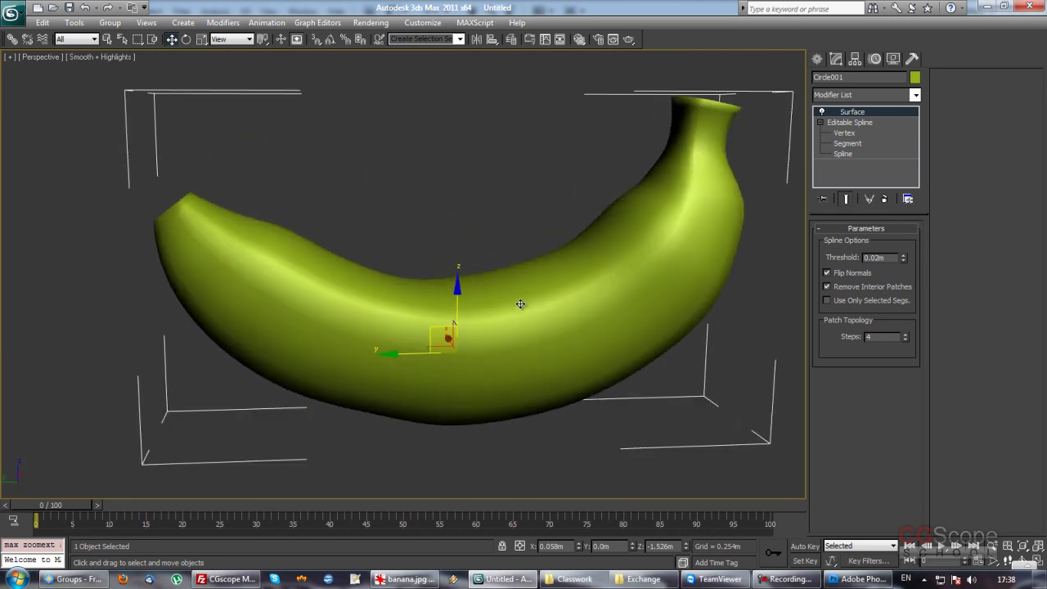
{"action": "mouse_move", "coordinate": [631, 289]}
{"action": "middle_mouse_down", "text": "alt"}
{"action": "mouse_move", "coordinate": [606, 296]}
{"action": "mouse_move", "coordinate": [620, 269]}
{"action": "mouse_move", "coordinate": [647, 270]}
{"action": "mouse_move", "coordinate": [583, 292]}
{"action": "mouse_move", "coordinate": [561, 287]}
{"action": "mouse_move", "coordinate": [590, 282]}
{"action": "middle_mouse_up", "text": "alt"}
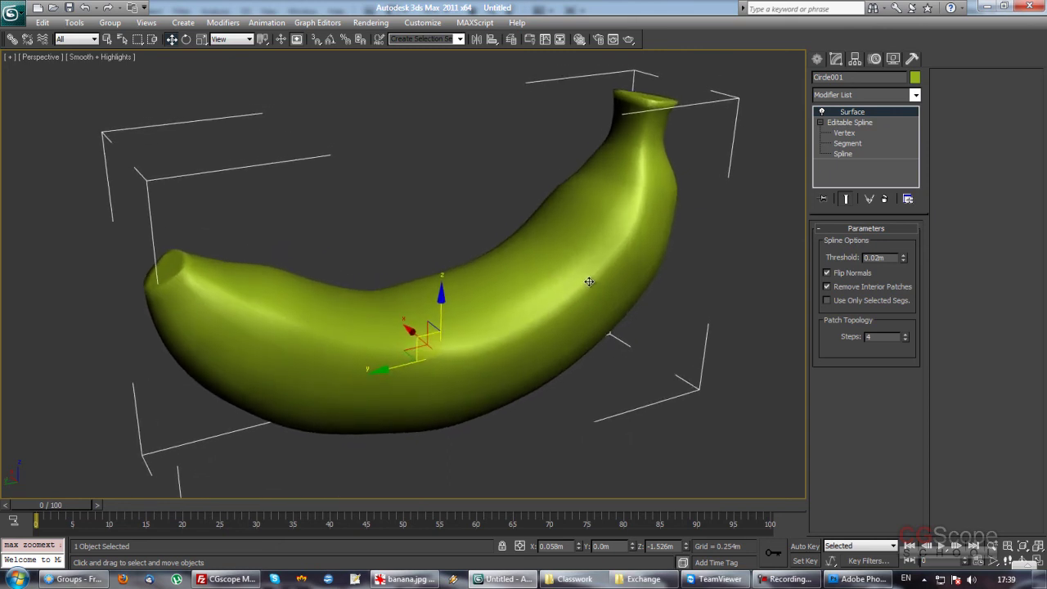